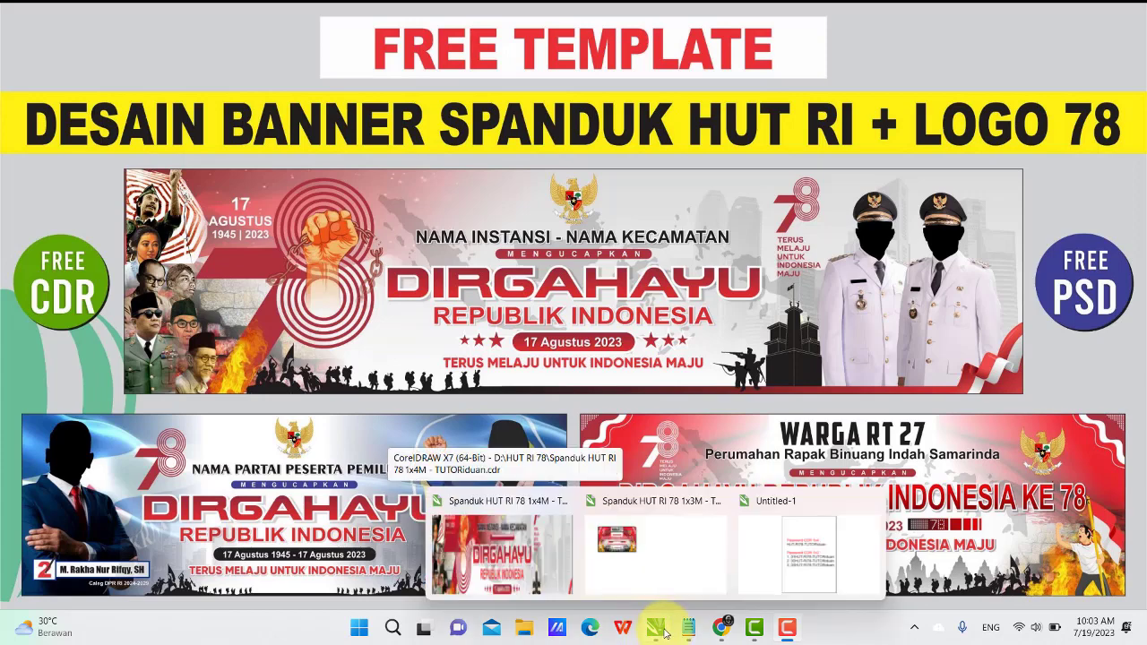
Review pages 2 and 3 of the 1x3M banner file, then switch to the 1x4M banner
{"action": "left_click", "coordinate": [657, 628]}
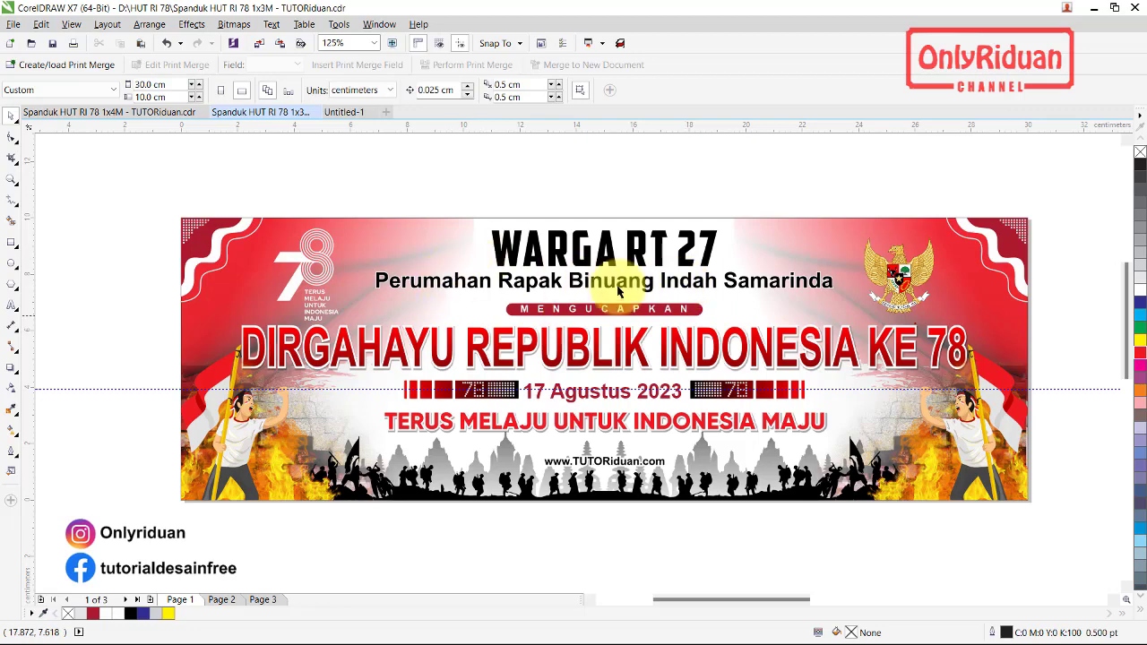
{"action": "left_click", "coordinate": [220, 601]}
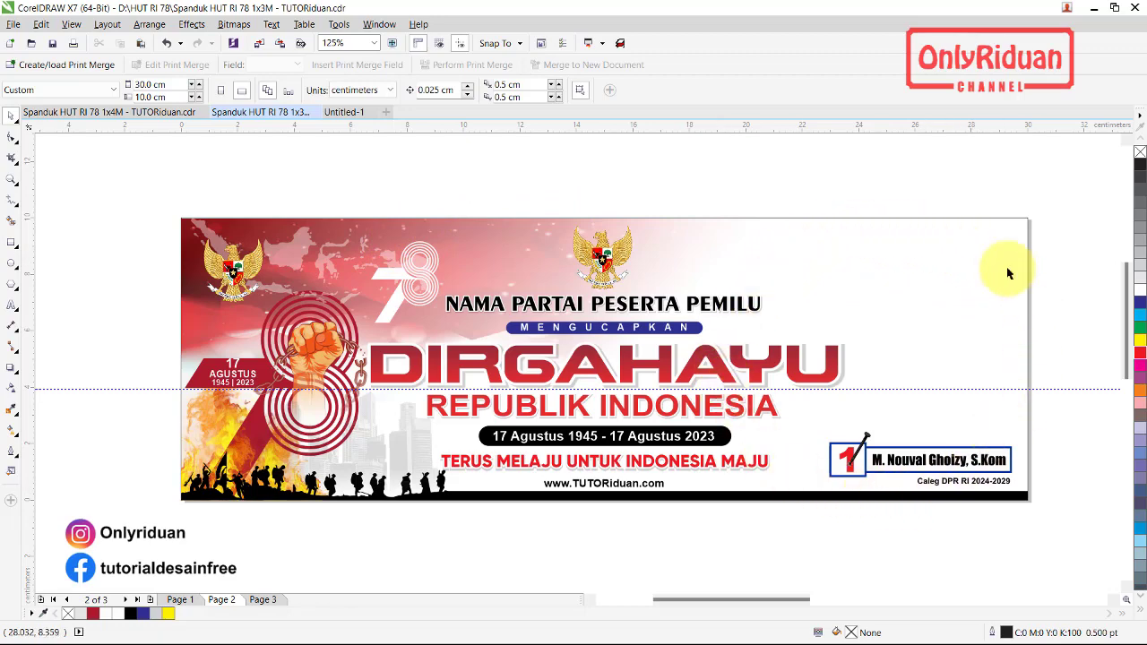
{"action": "left_click", "coordinate": [265, 601]}
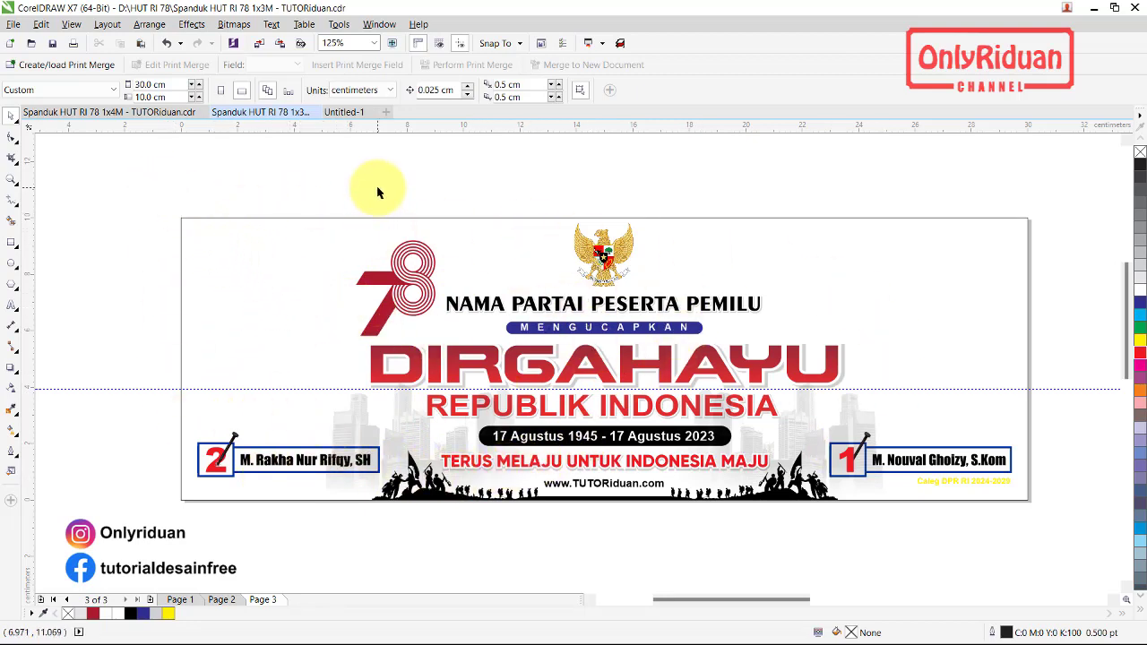
{"action": "left_click", "coordinate": [101, 112]}
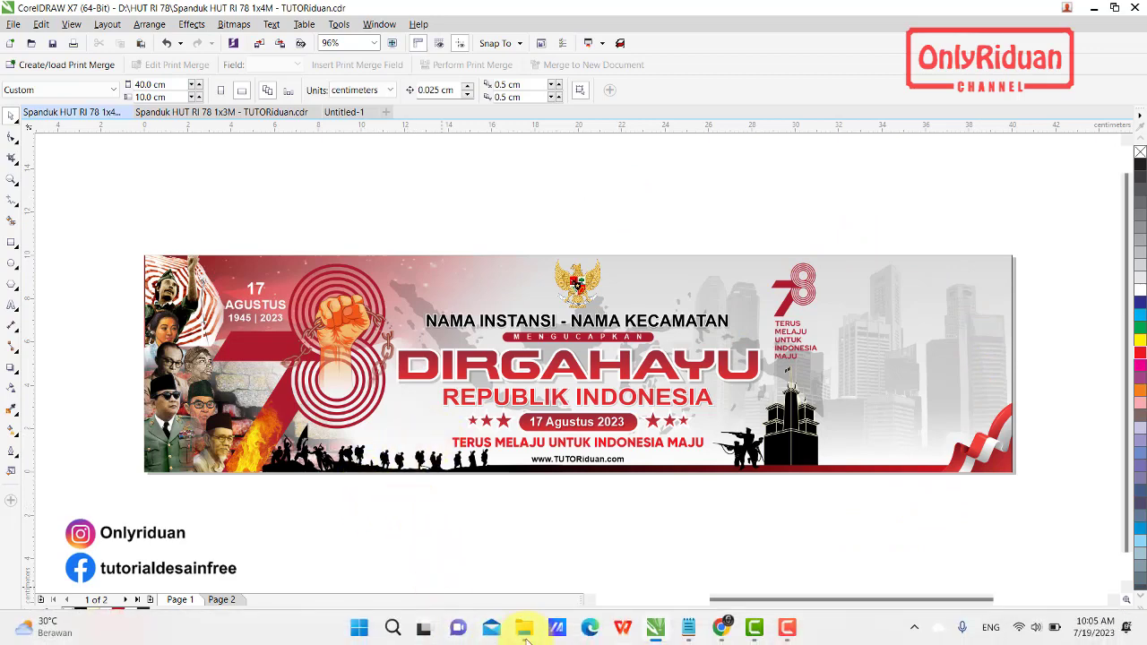
Look over the 1x4M and three 1x3M RAR archives, then return to the Untitled-1 password page
{"action": "left_click", "coordinate": [525, 627]}
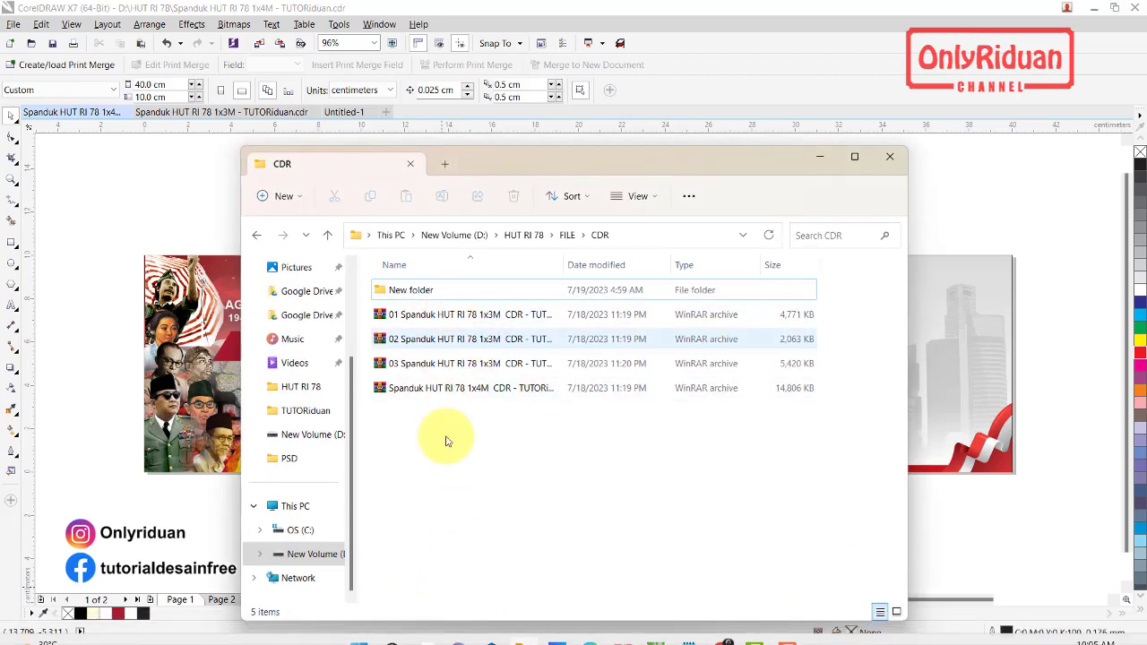
{"action": "left_click", "coordinate": [472, 388]}
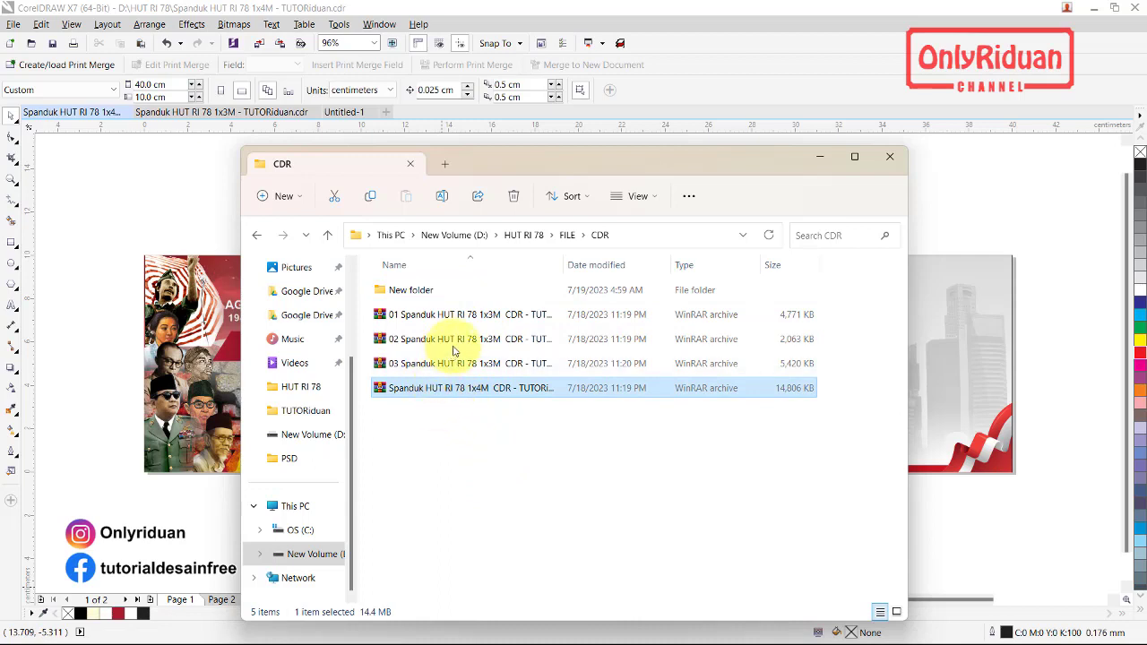
{"action": "left_click", "coordinate": [470, 315]}
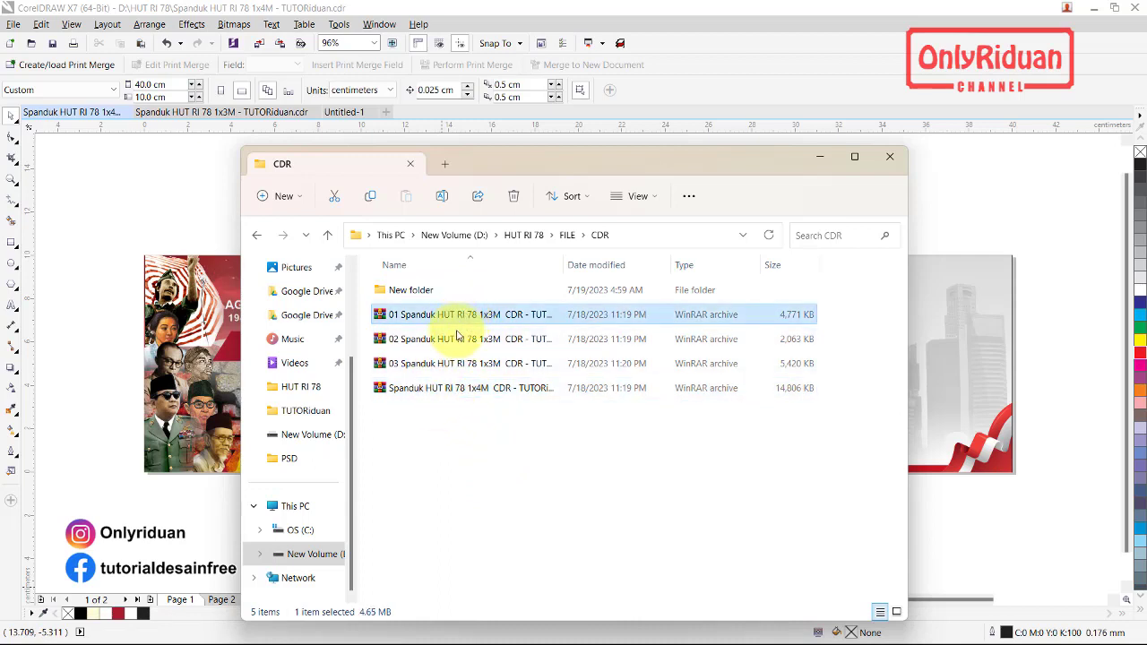
{"action": "left_click", "coordinate": [457, 339]}
{"action": "left_click", "coordinate": [453, 363]}
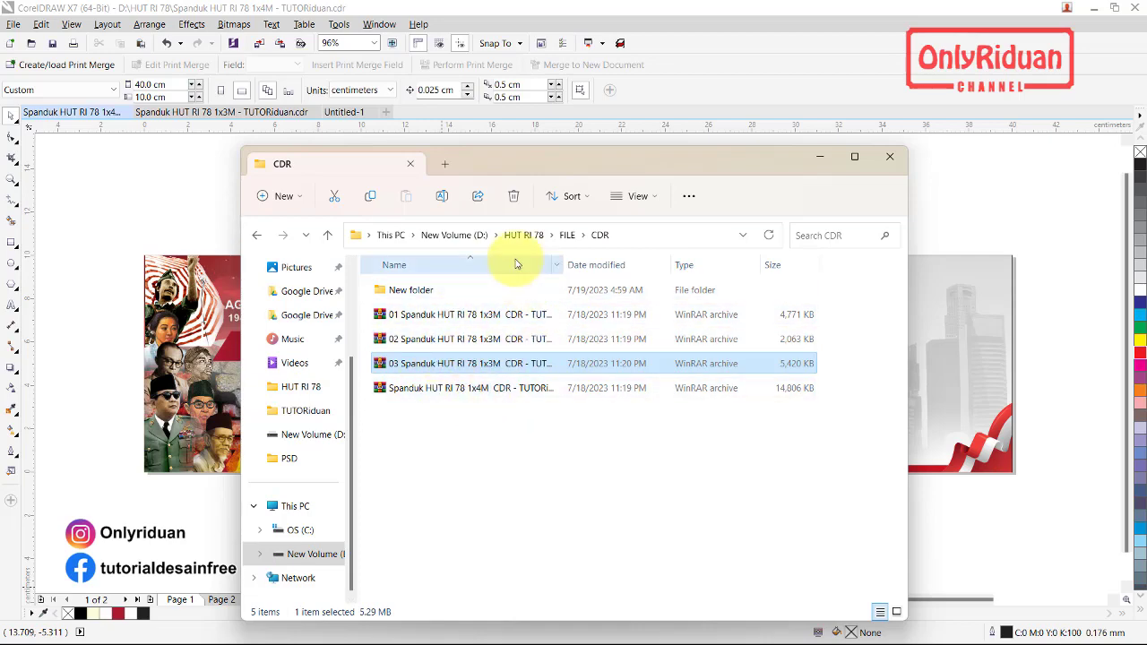
{"action": "left_click", "coordinate": [346, 114]}
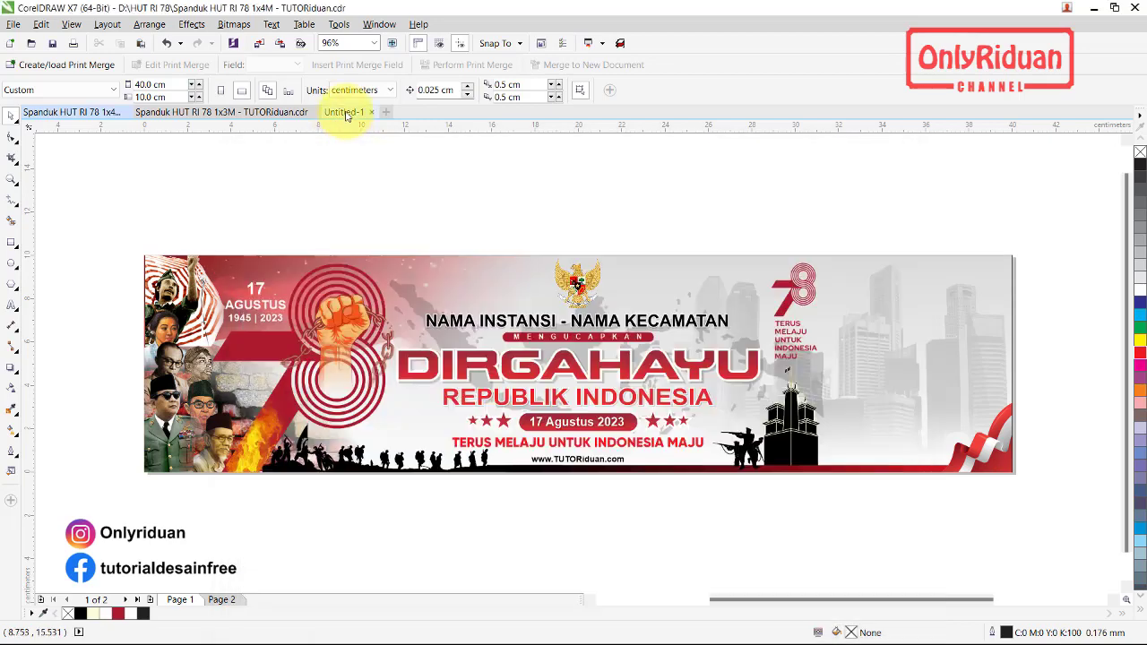
Zoom in on the password text block on the Untitled-1 page
{"action": "left_click", "coordinate": [12, 180]}
{"action": "left_click_drag", "start_coordinate": [457, 276], "coordinate": [695, 431]}
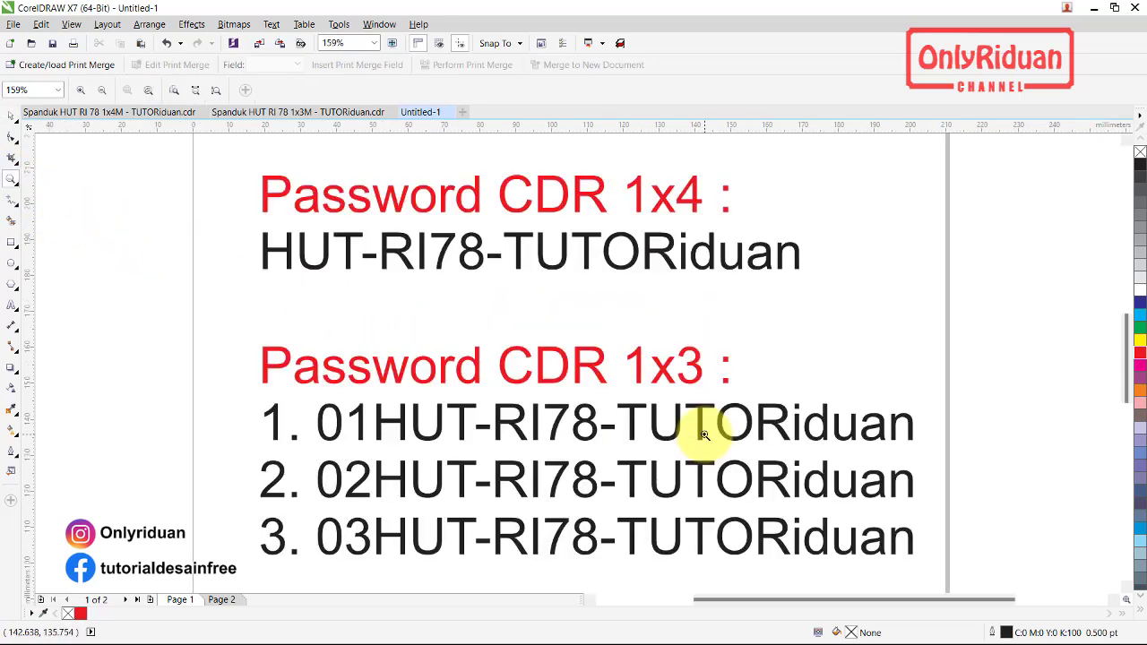
{"action": "left_click", "coordinate": [11, 117]}
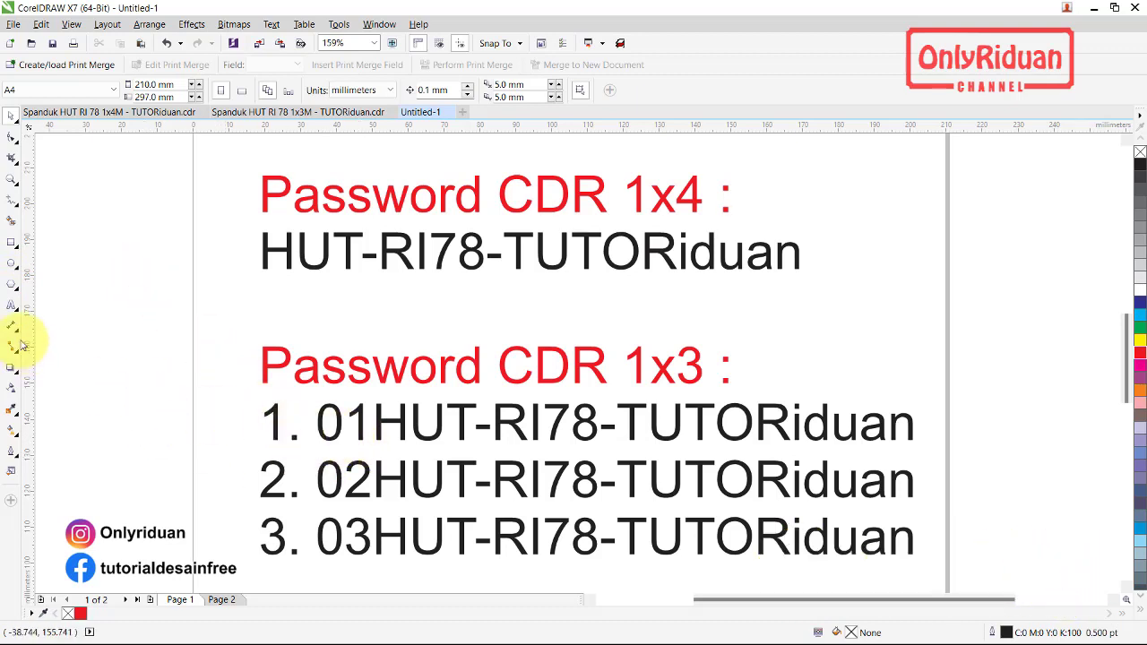
Select and copy the first 1x3 archive password with the Text tool
{"action": "left_click", "coordinate": [11, 306]}
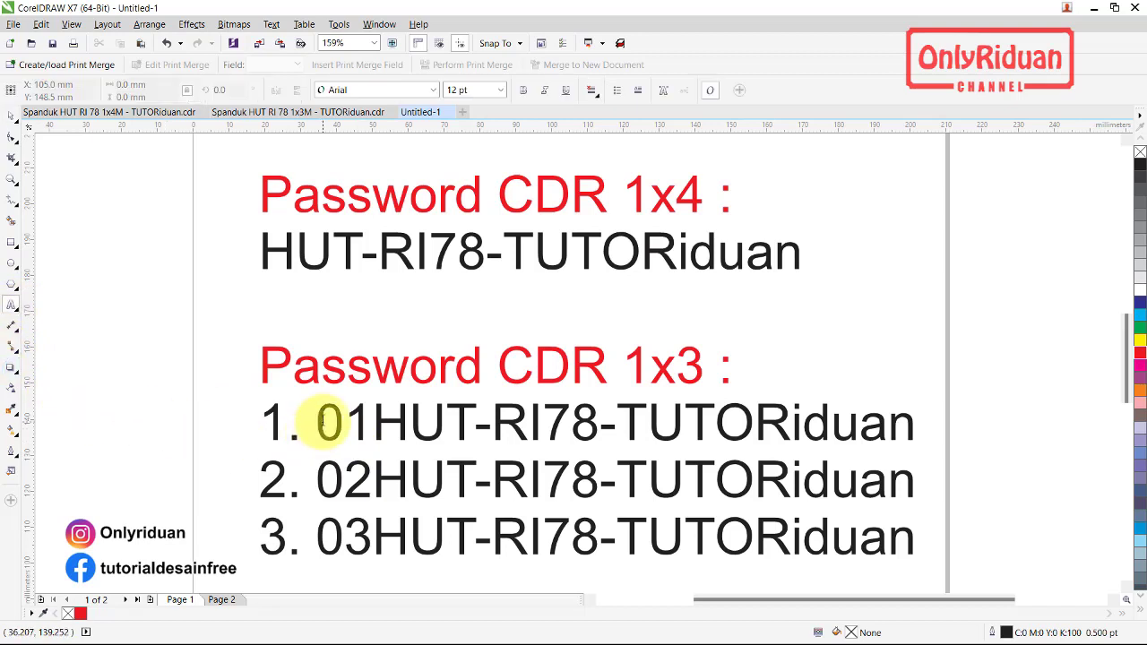
{"action": "left_click_drag", "start_coordinate": [318, 422], "coordinate": [933, 433]}
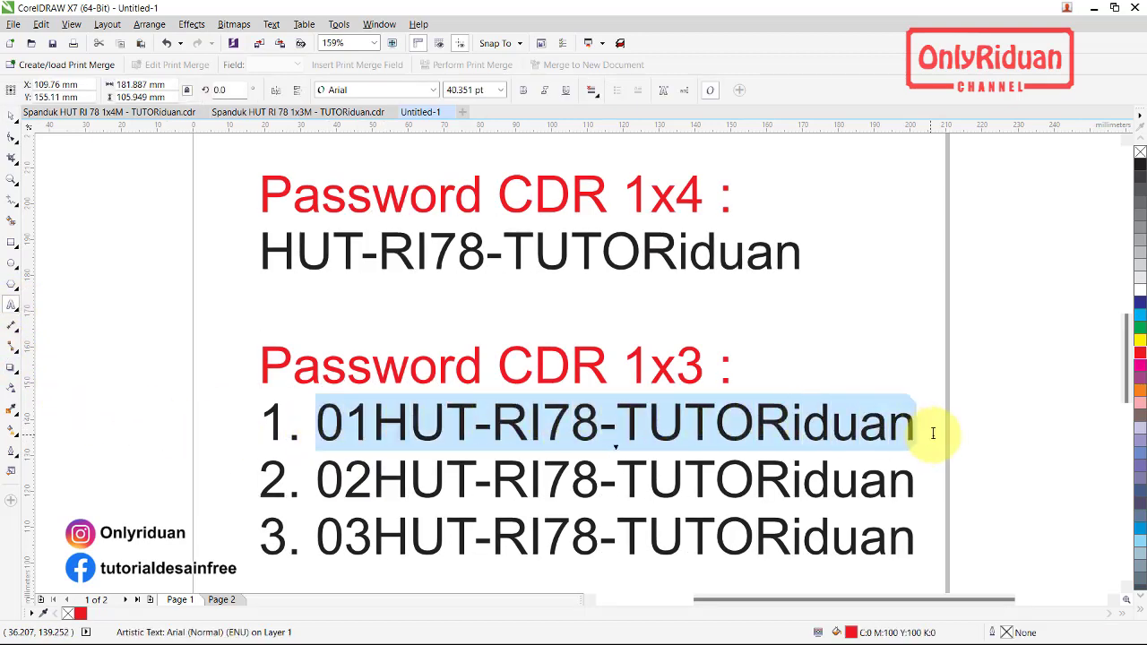
{"action": "right_click", "coordinate": [767, 418]}
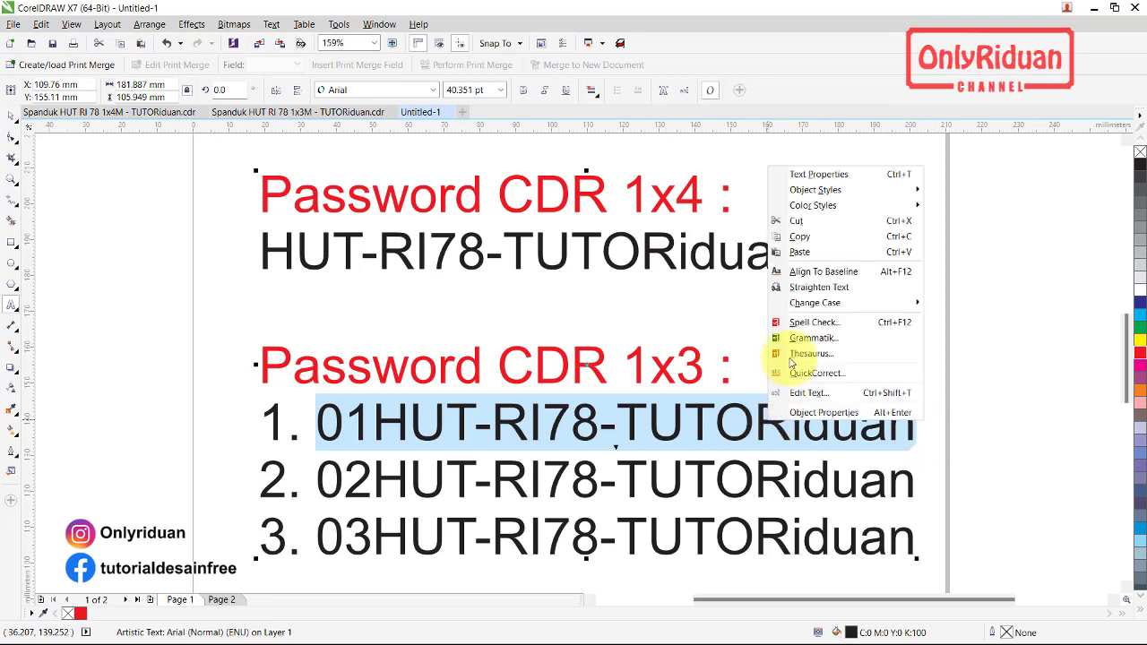
{"action": "left_click", "coordinate": [800, 237]}
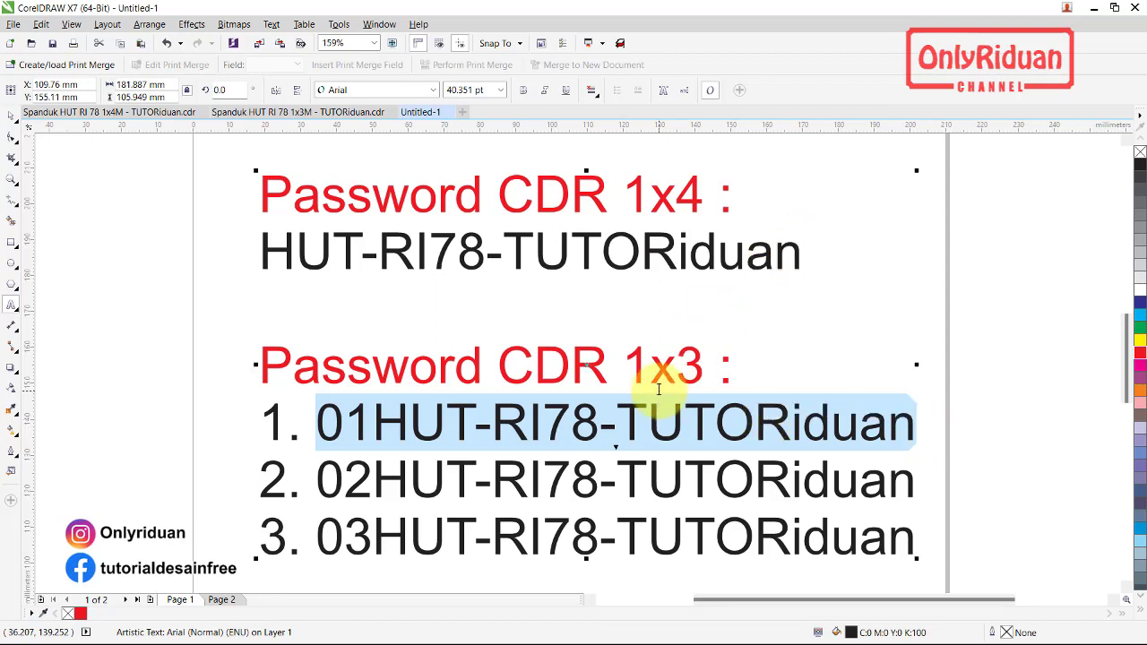
{"action": "mouse_move", "coordinate": [573, 642]}
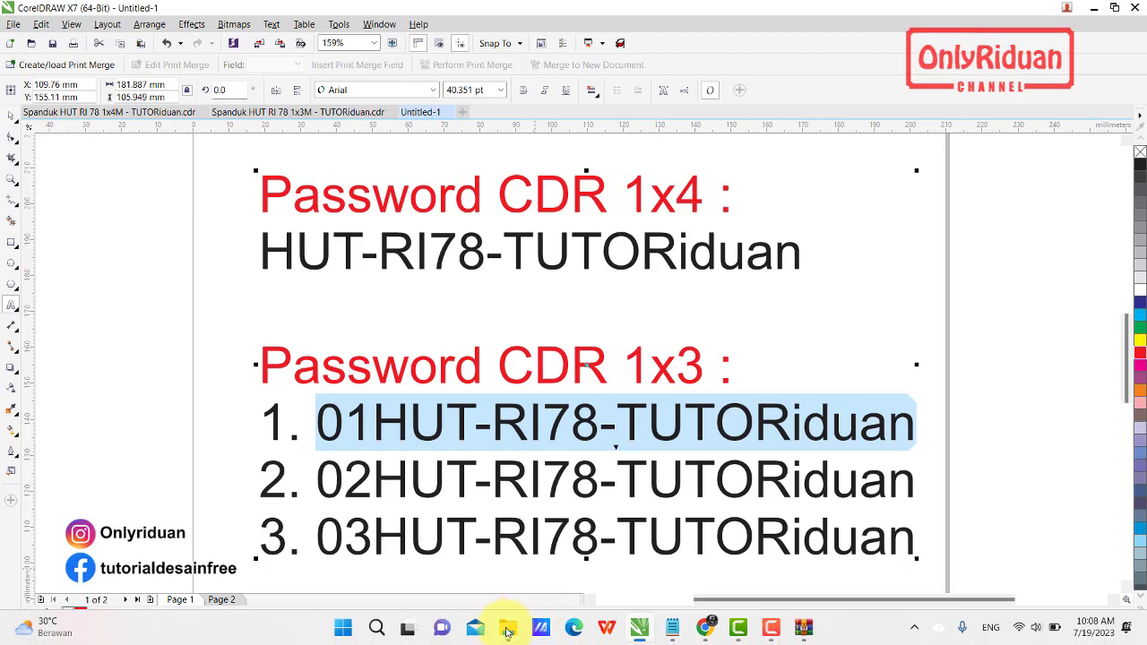
Extract the first 1x3M banner archive with WinRAR using the pasted password
{"action": "left_click", "coordinate": [507, 627]}
{"action": "right_click", "coordinate": [450, 321]}
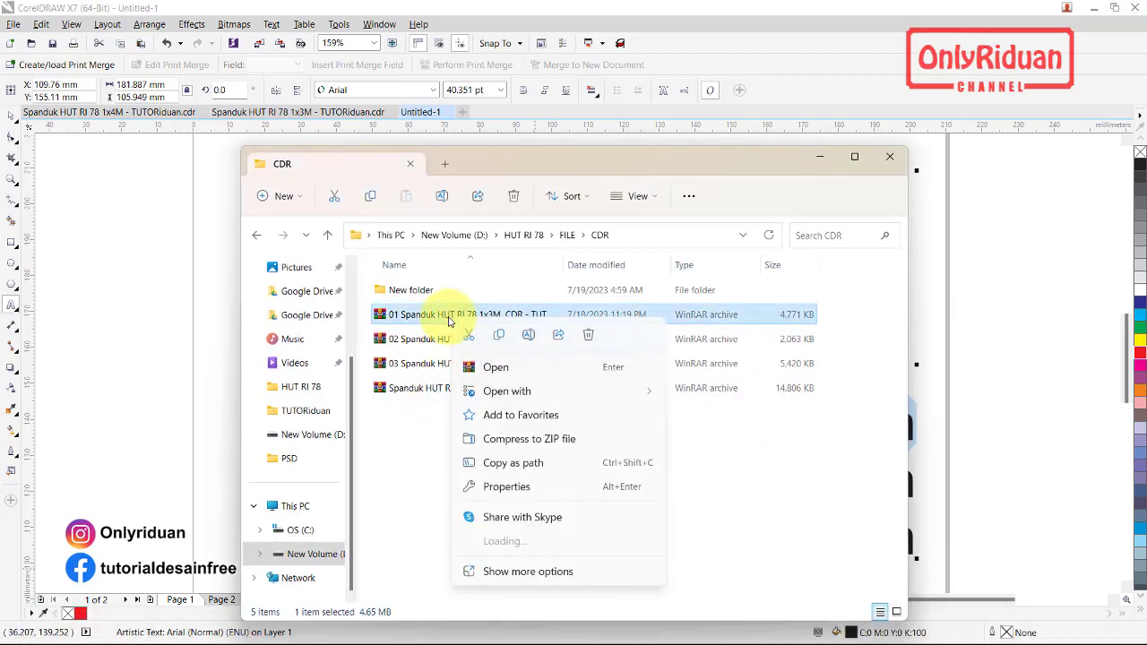
{"action": "left_click", "coordinate": [392, 430]}
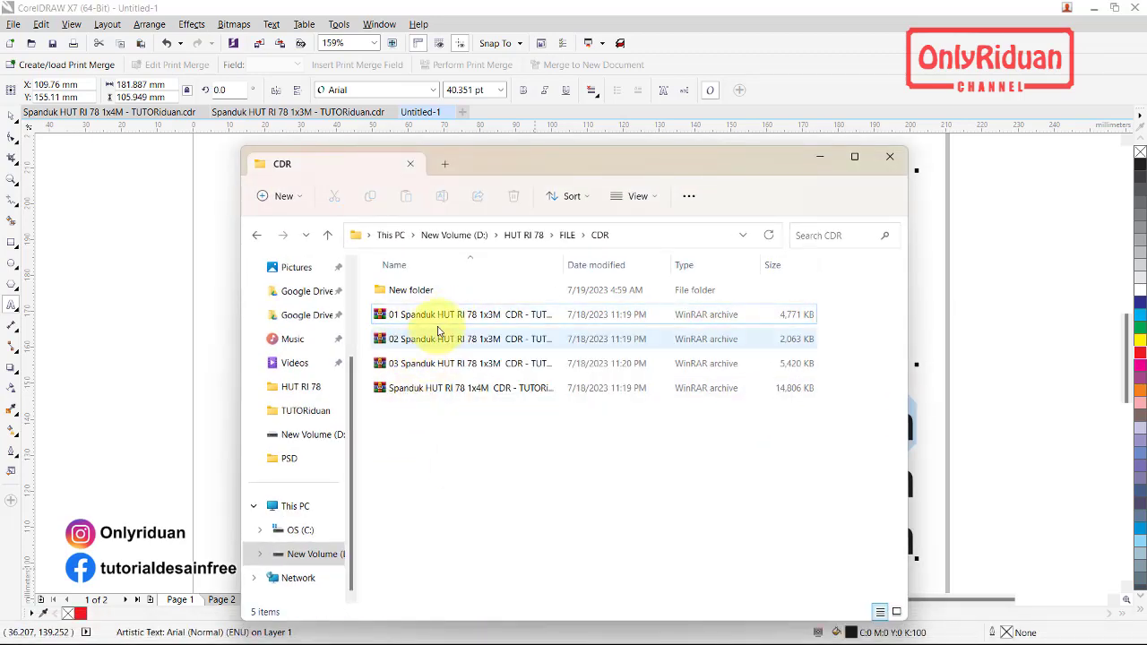
{"action": "right_click", "coordinate": [438, 319]}
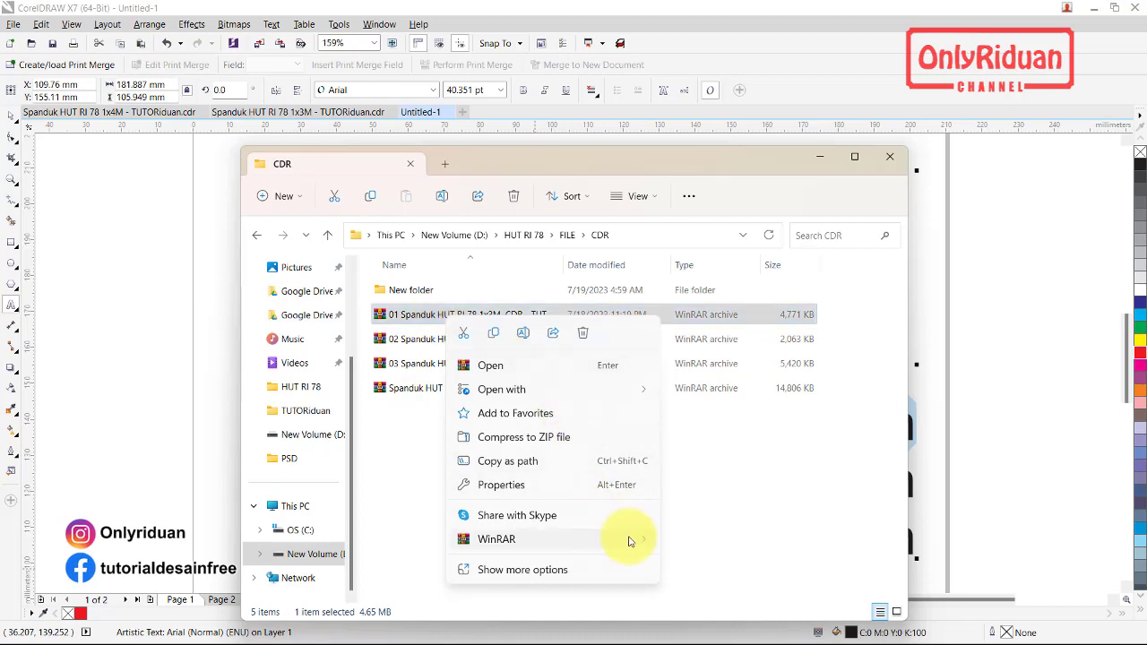
{"action": "mouse_move", "coordinate": [495, 538]}
{"action": "left_click", "coordinate": [707, 614]}
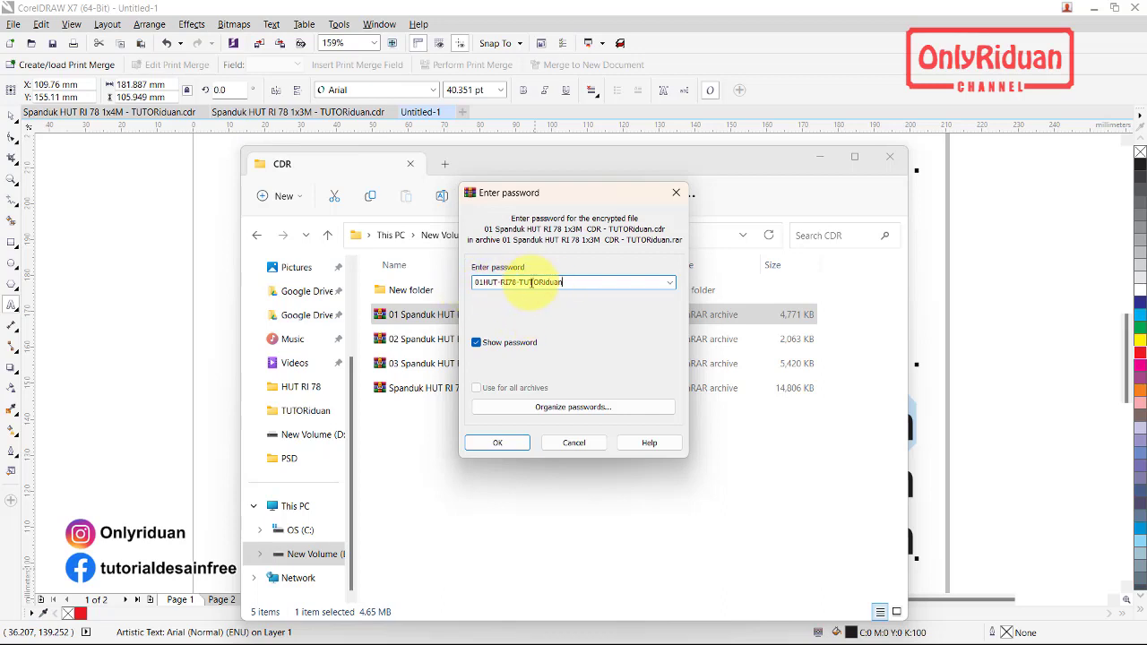
{"action": "left_click", "coordinate": [493, 442]}
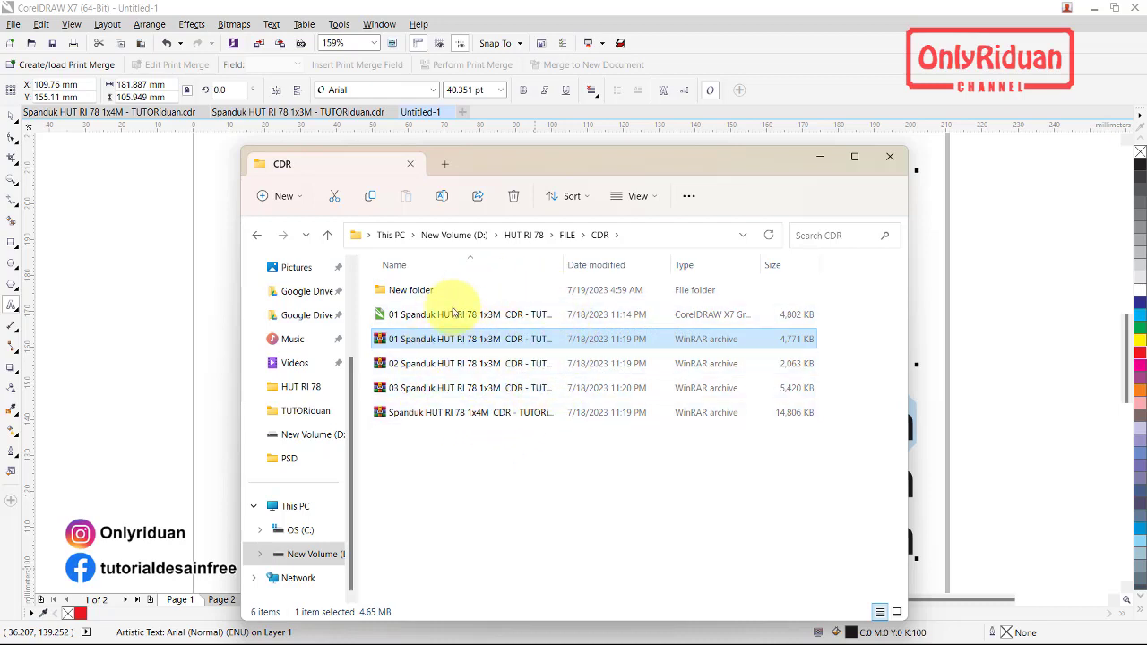
Check the extracted banner files in New folder, then hide Explorer and return to CorelDRAW
{"action": "double_click", "coordinate": [411, 291]}
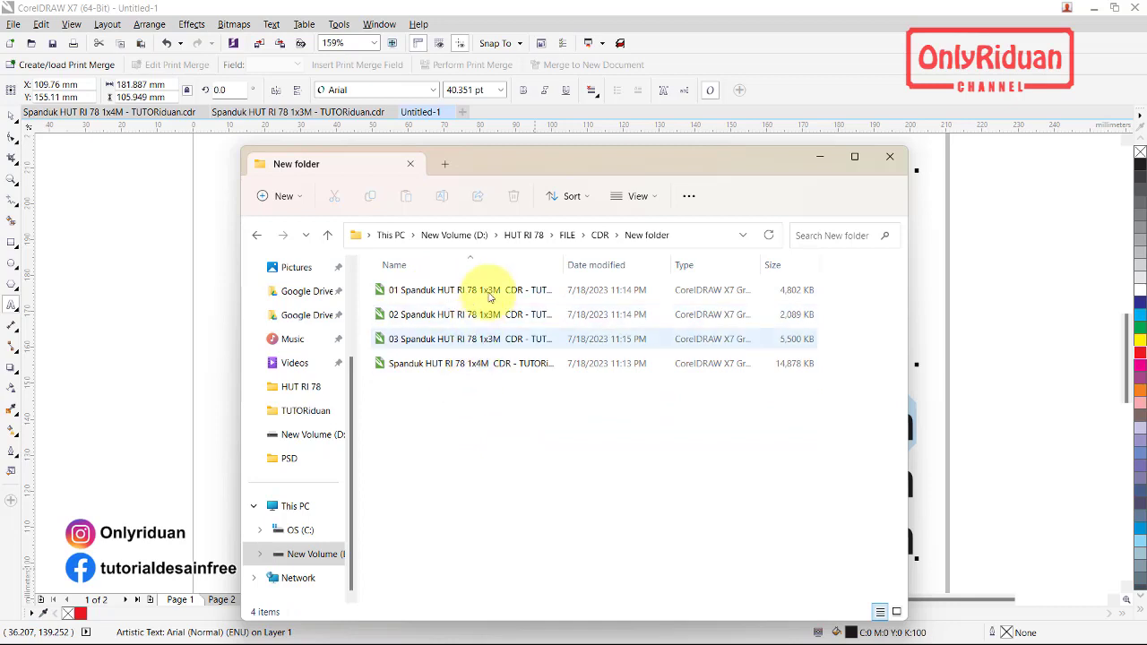
{"action": "left_click", "coordinate": [823, 158]}
{"action": "left_click", "coordinate": [683, 309]}
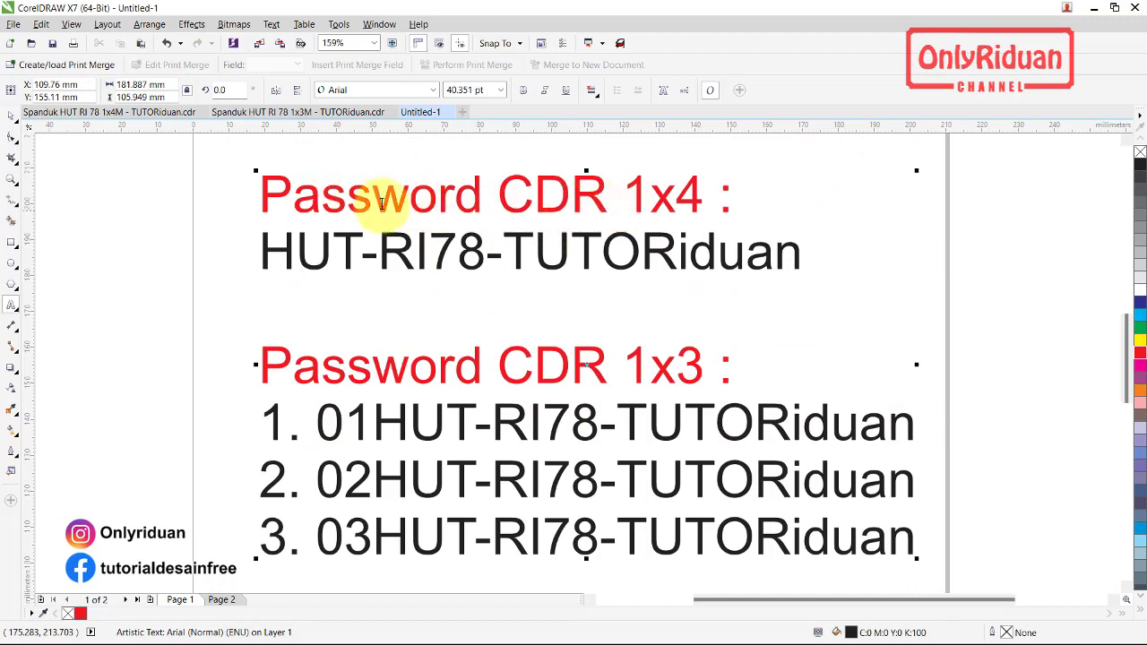
Change the 1x4M heading to 'PEMERINTAH PROVINSI KALIMANTAN TIMUR', keeping its original width
{"action": "left_click", "coordinate": [130, 114]}
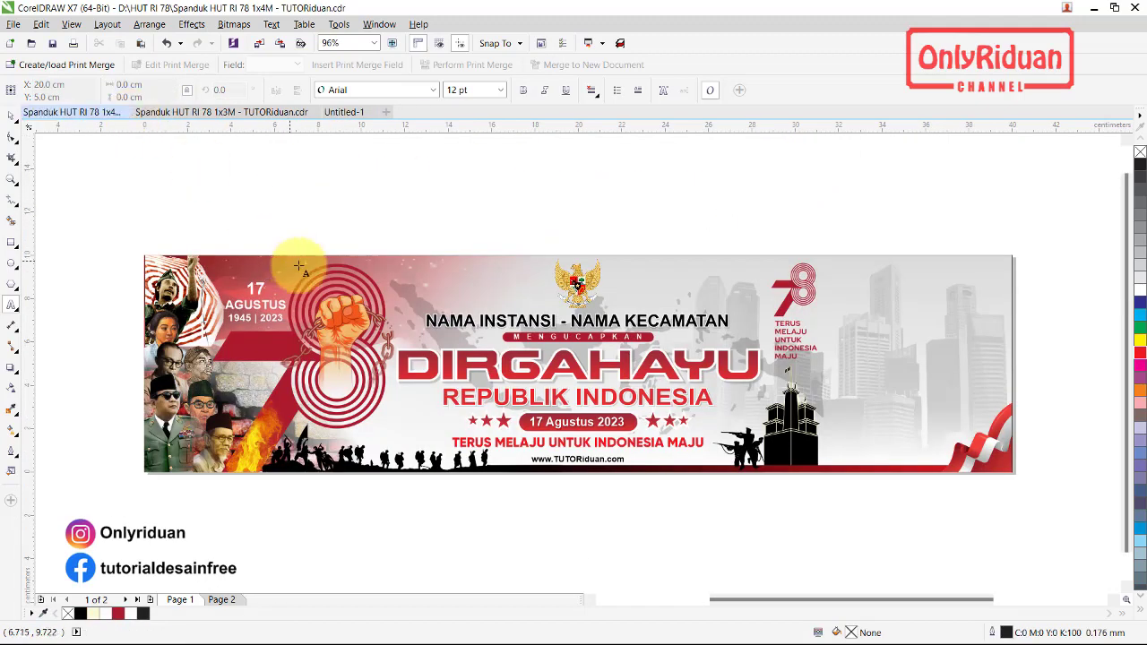
{"action": "left_click", "coordinate": [10, 115]}
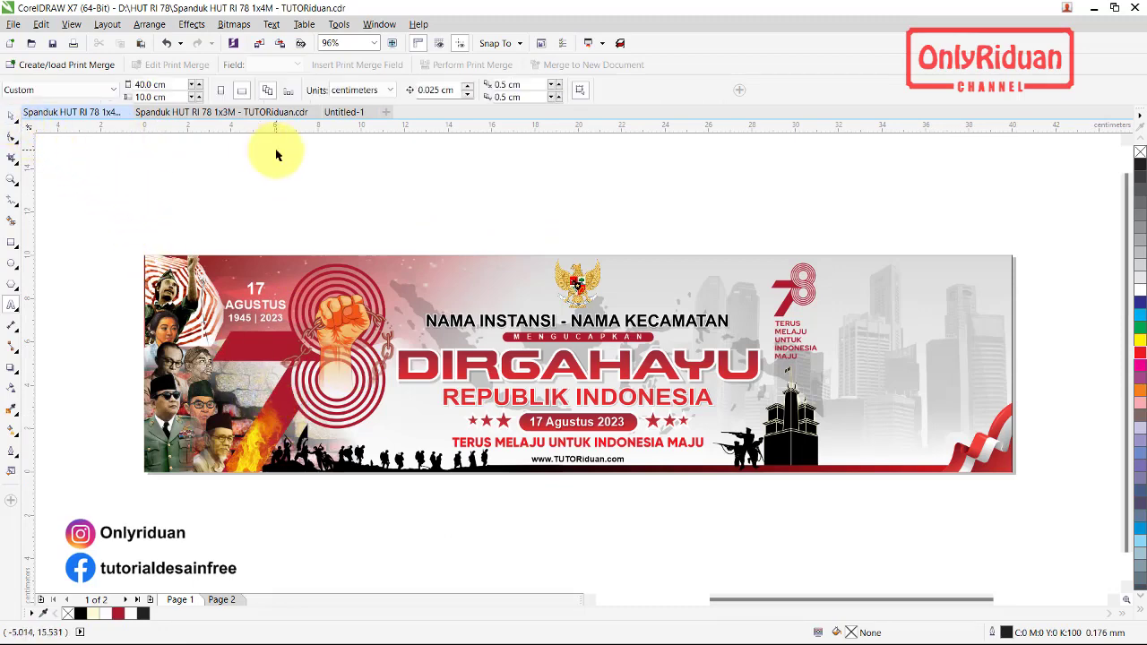
{"action": "left_click", "coordinate": [534, 326]}
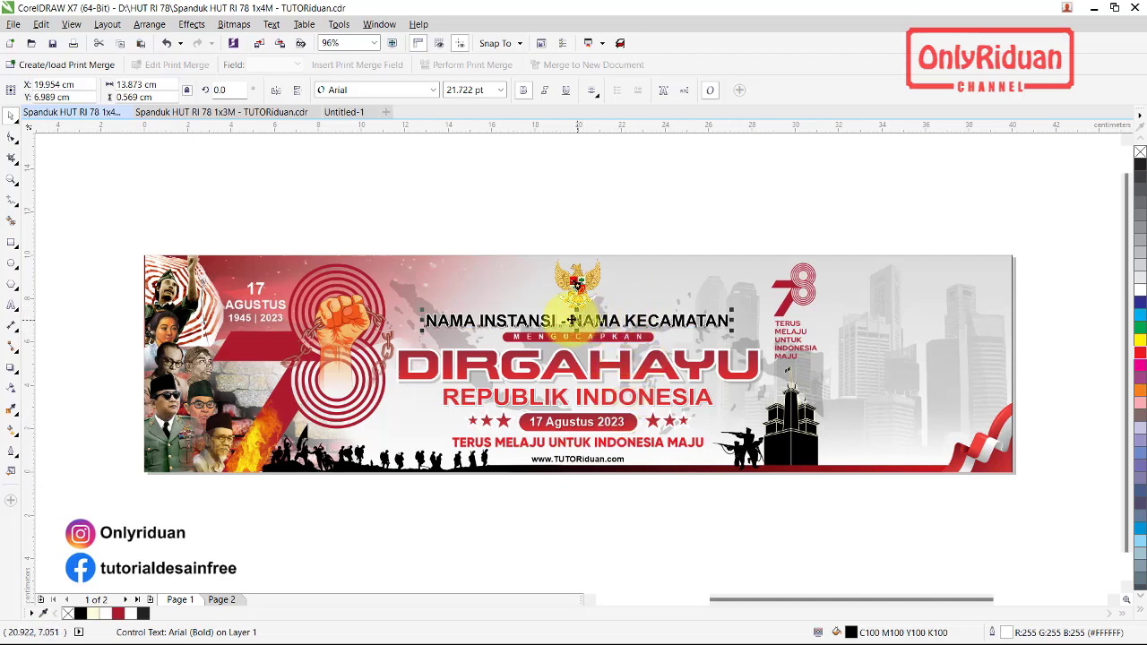
{"action": "left_click", "coordinate": [13, 305]}
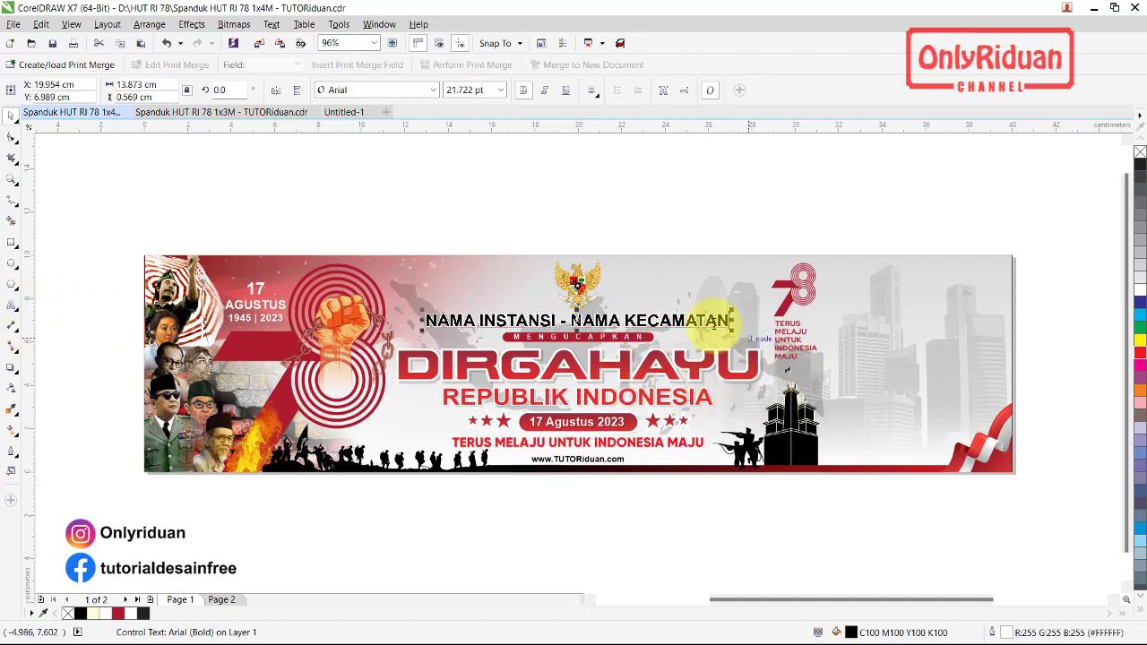
{"action": "key", "text": "BackSpace"}
{"action": "key", "text": "BackSpace"}
{"action": "key", "text": "BackSpace"}
{"action": "key", "text": "BackSpace"}
{"action": "key", "text": "BackSpace"}
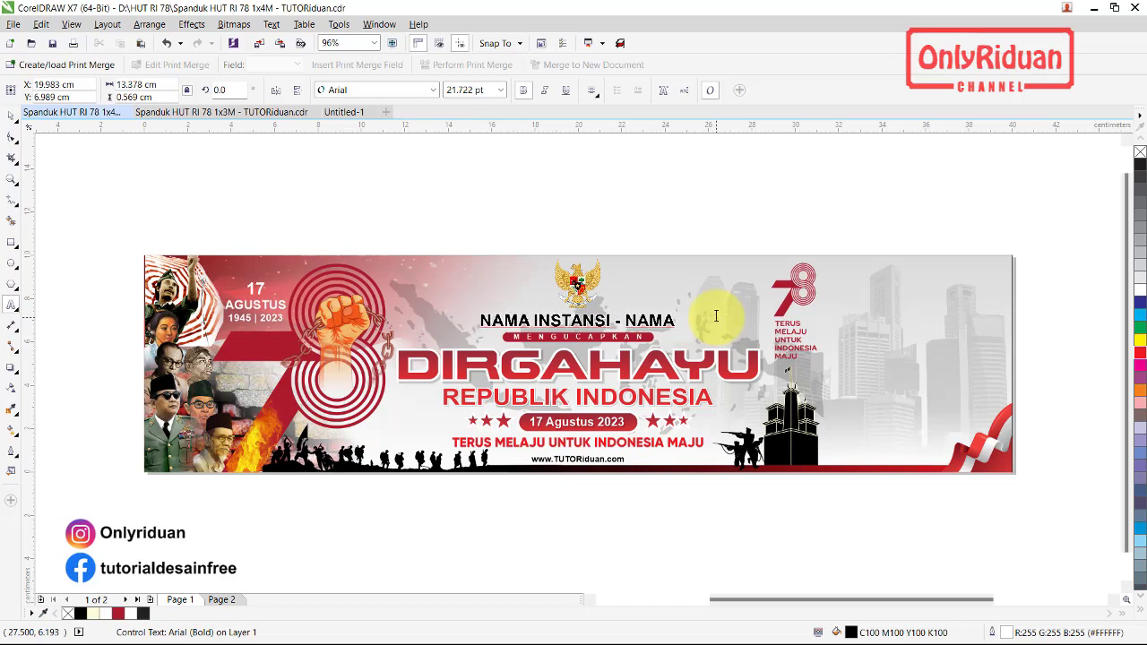
{"action": "key", "text": "BackSpace"}
{"action": "key", "text": "BackSpace"}
{"action": "key", "text": "BackSpace"}
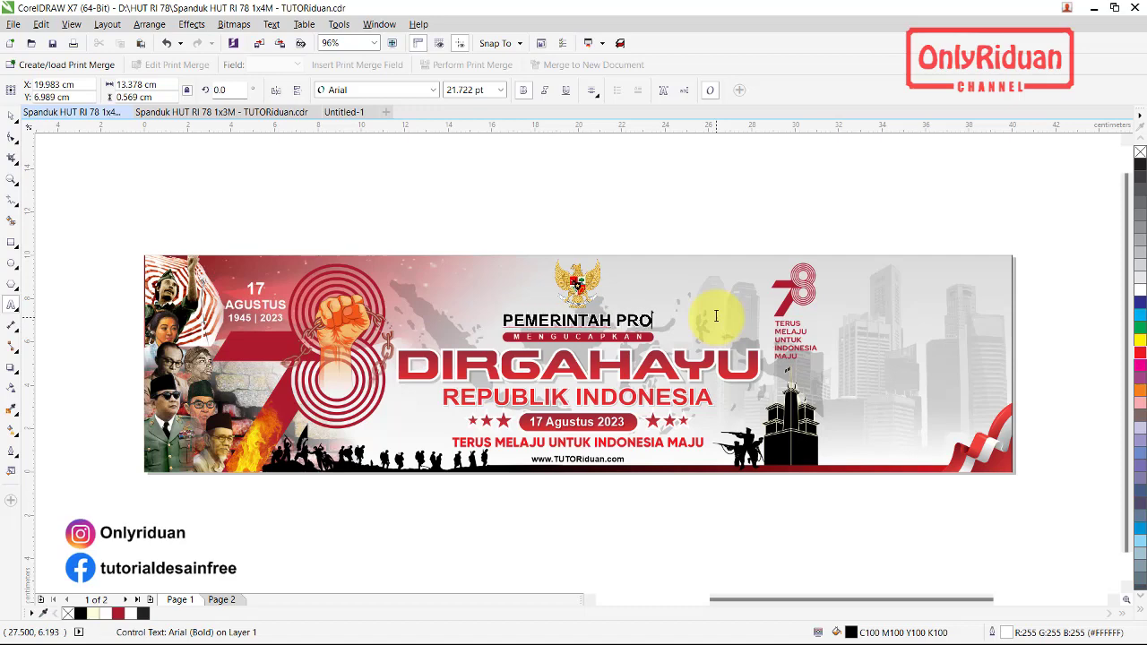
{"action": "type", "text": "VIN"}
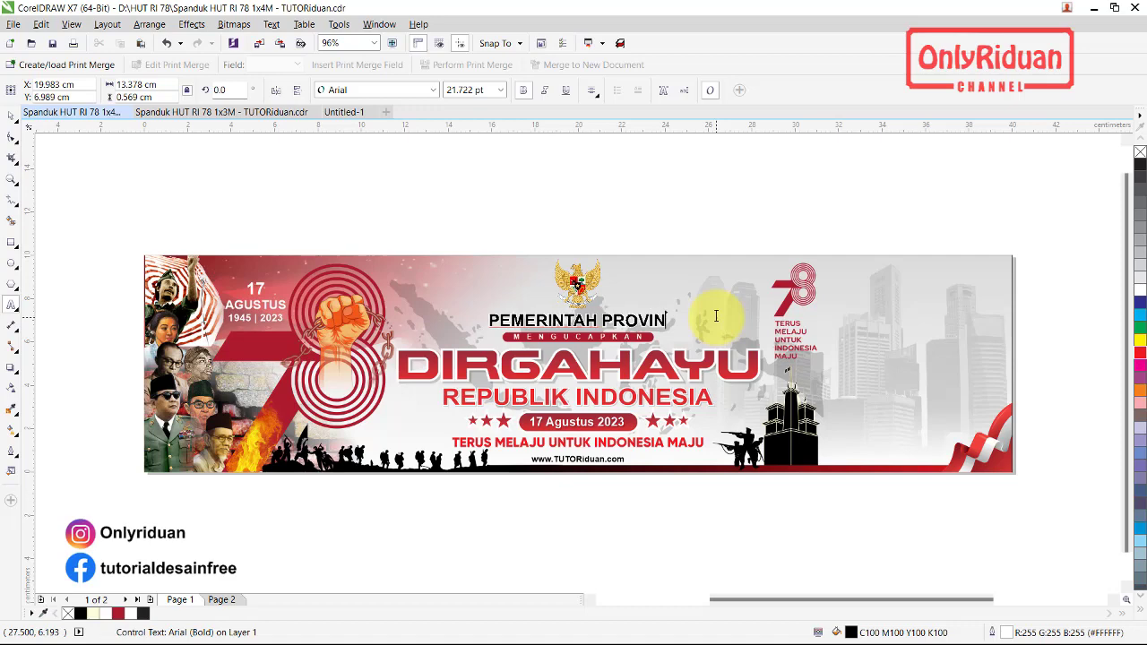
{"action": "type", "text": "SI K"}
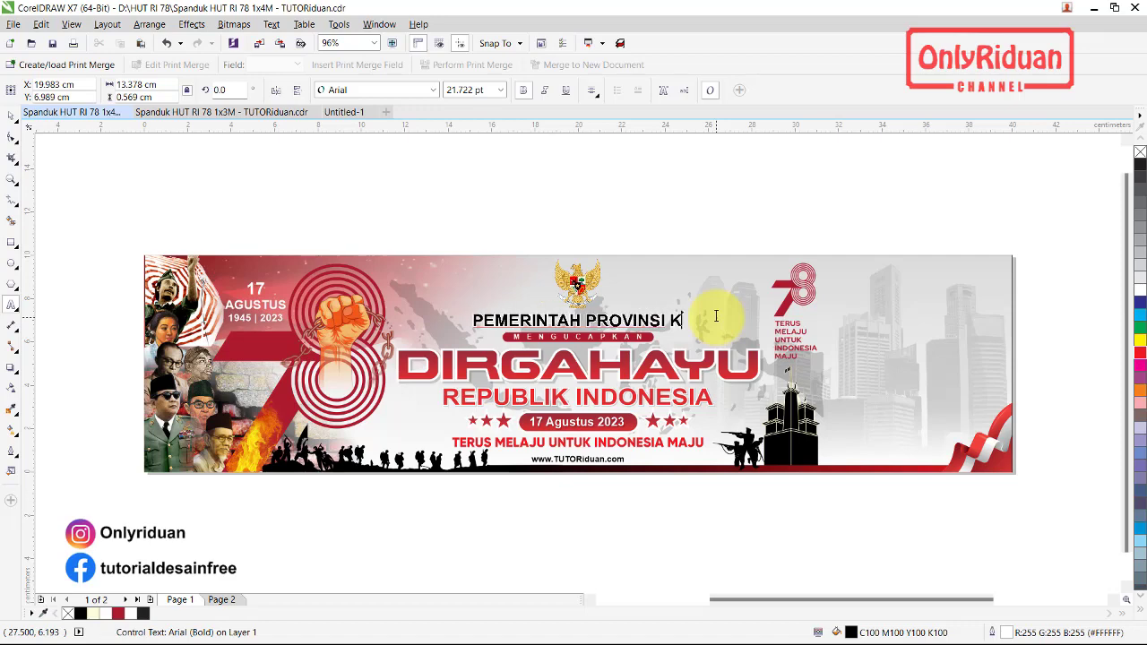
{"action": "type", "text": "ALIMANATAN "}
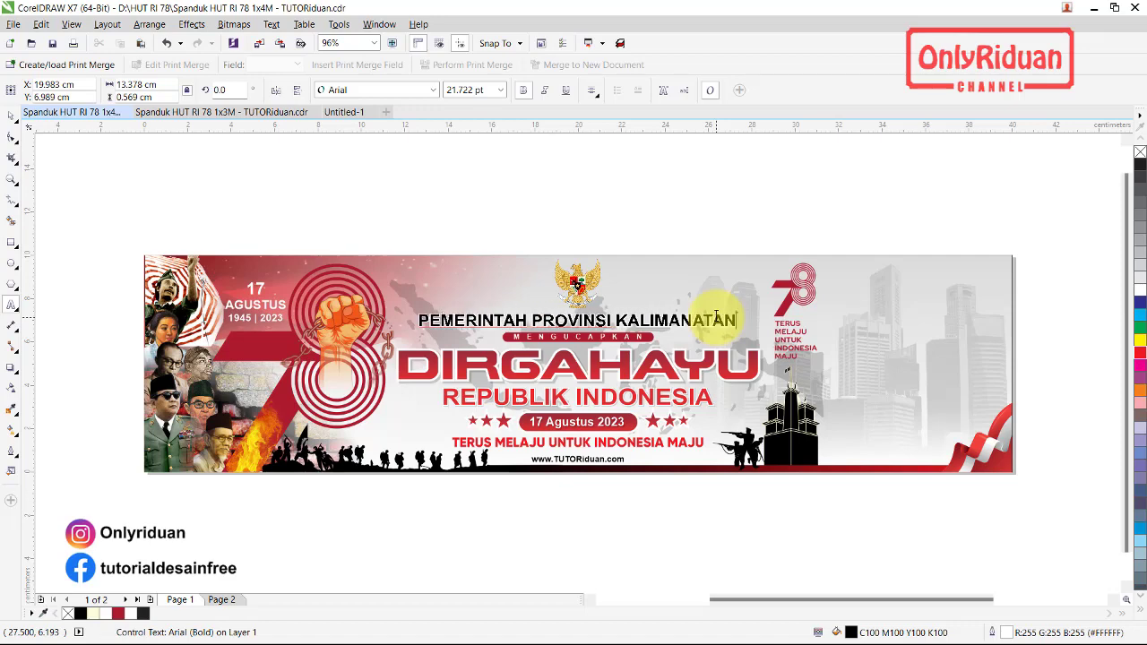
{"action": "type", "text": "TIMU"}
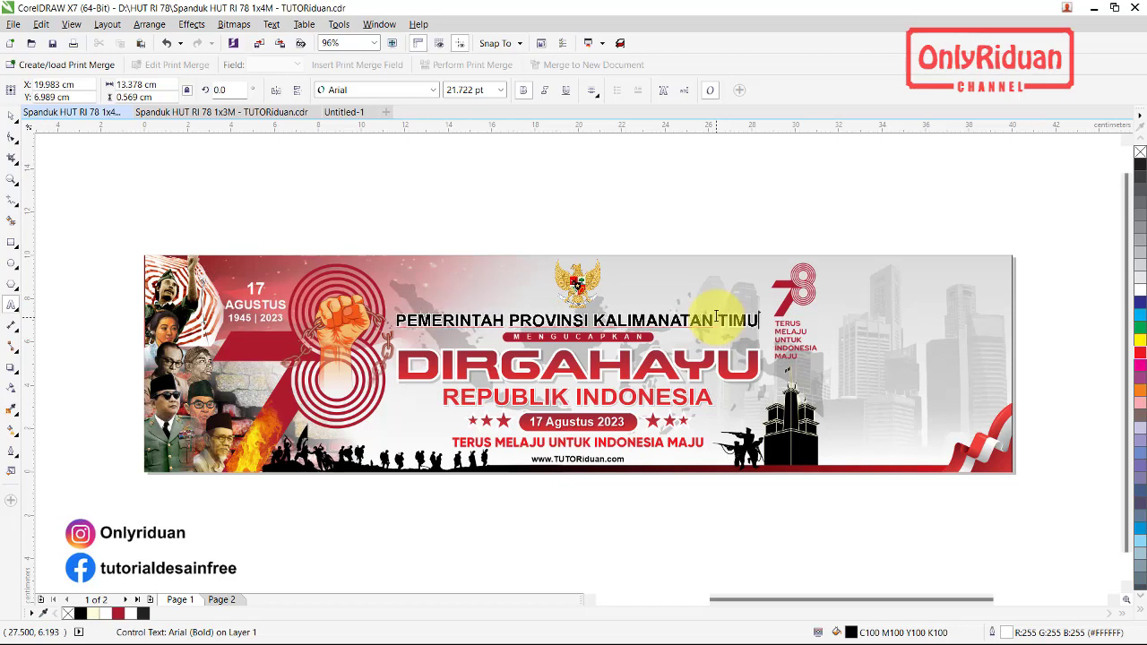
{"action": "type", "text": "R"}
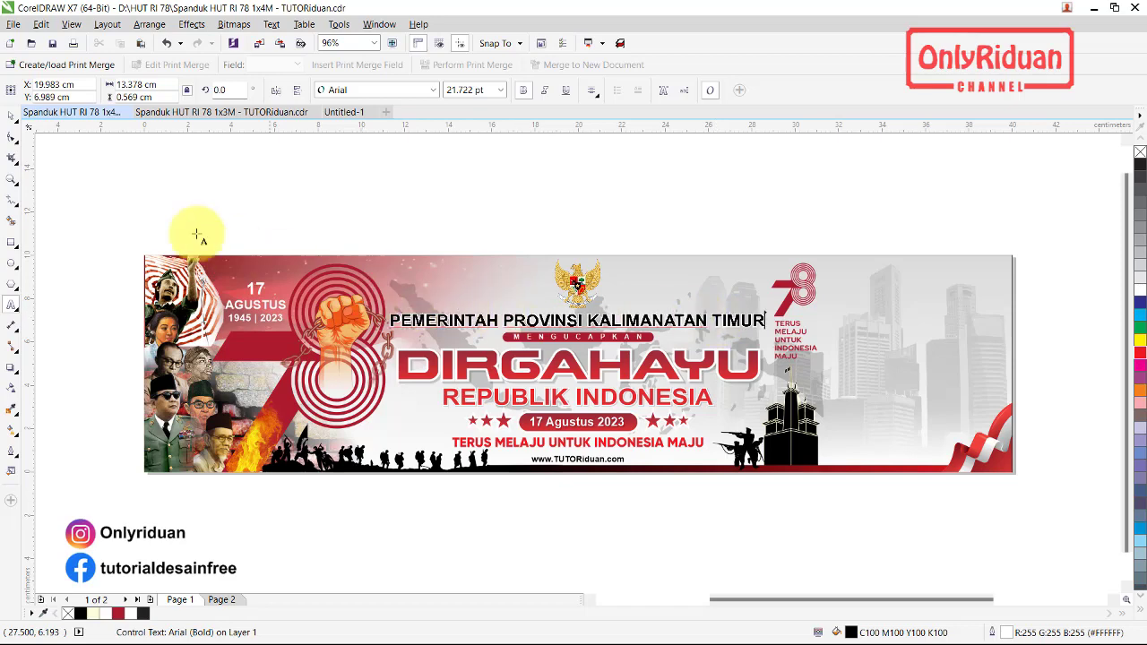
{"action": "left_click", "coordinate": [13, 121]}
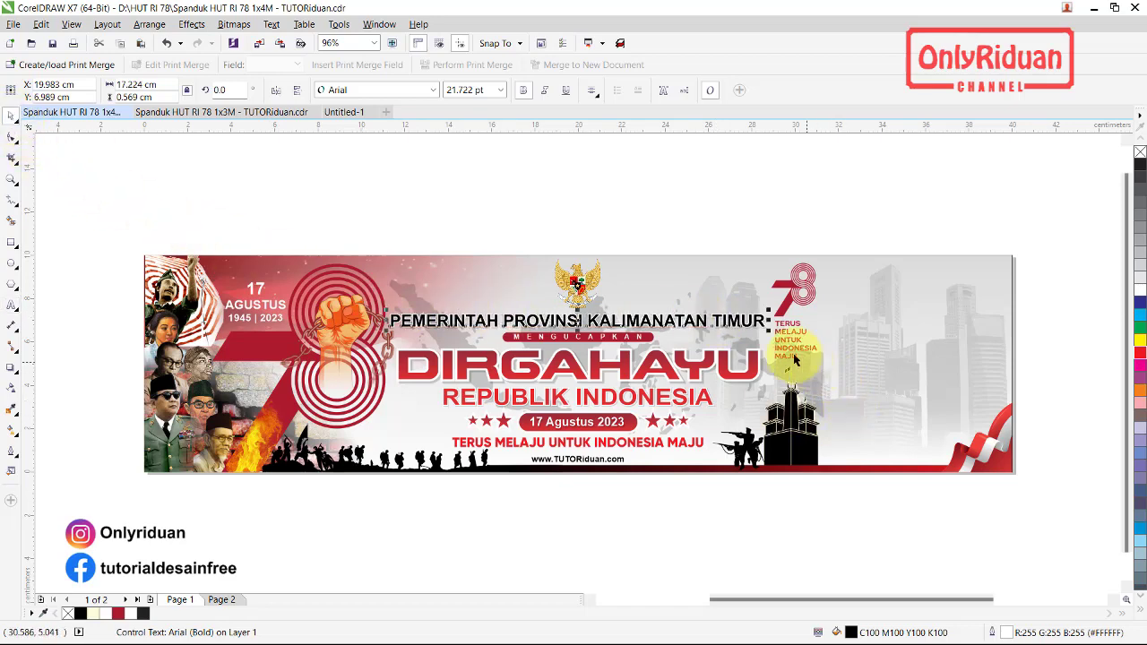
{"action": "key", "text": "Escape"}
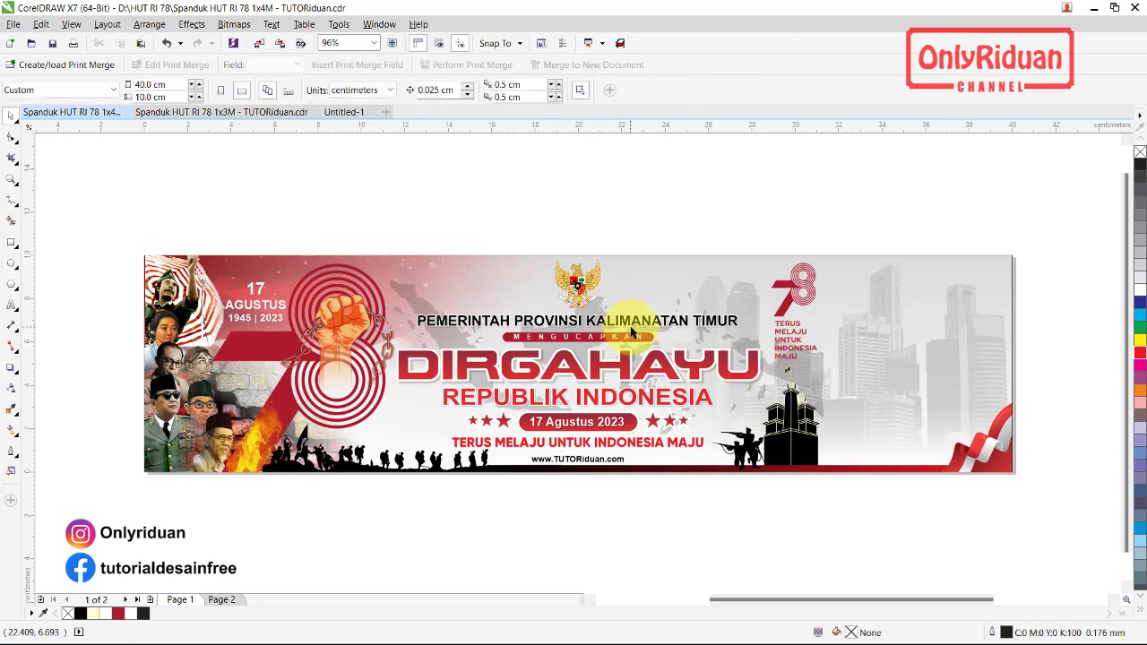
Copy both officials from Page 2 and paste them onto the Page 1 banner
{"action": "left_click", "coordinate": [569, 292]}
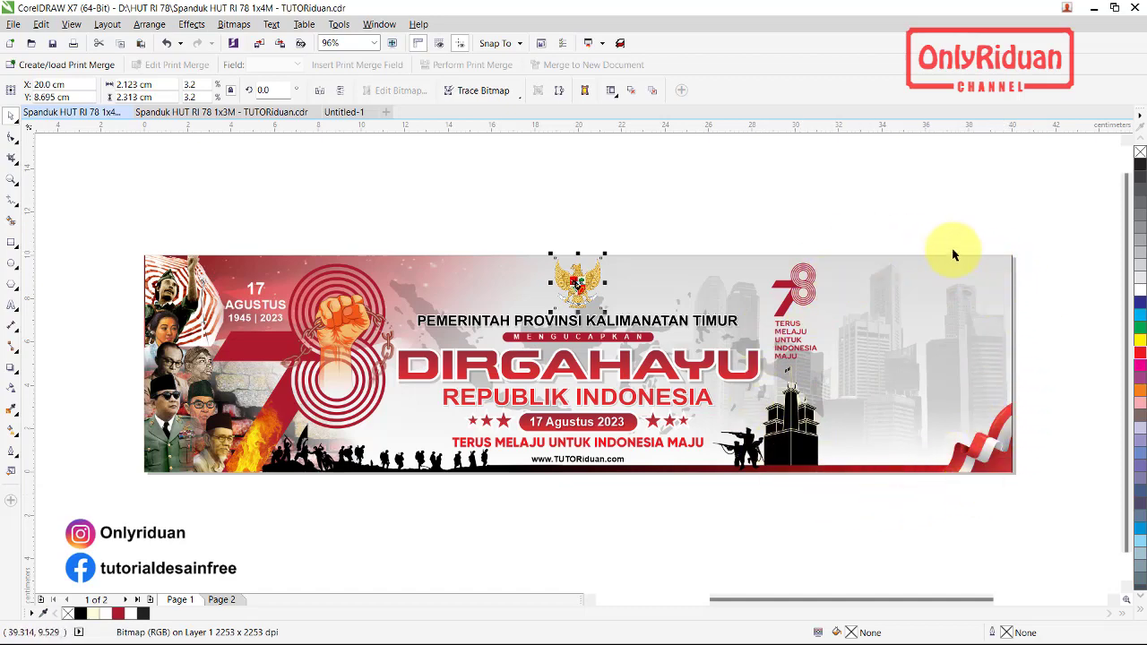
{"action": "left_click", "coordinate": [224, 600]}
{"action": "left_click", "coordinate": [864, 385]}
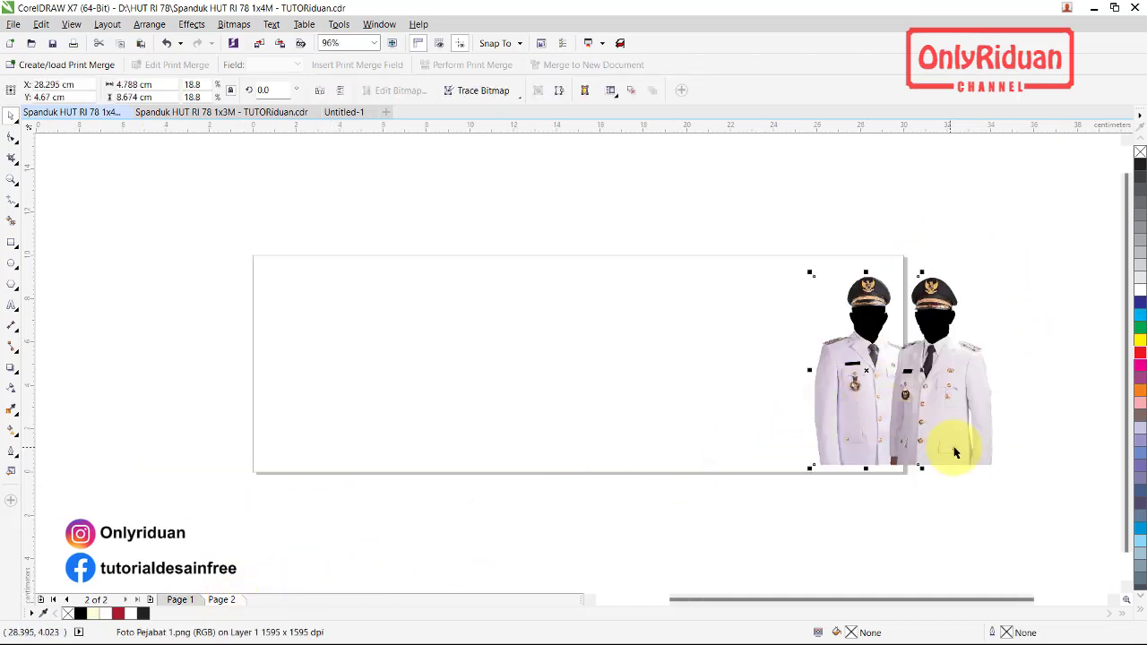
{"action": "left_click_drag", "start_coordinate": [1055, 522], "coordinate": [743, 216]}
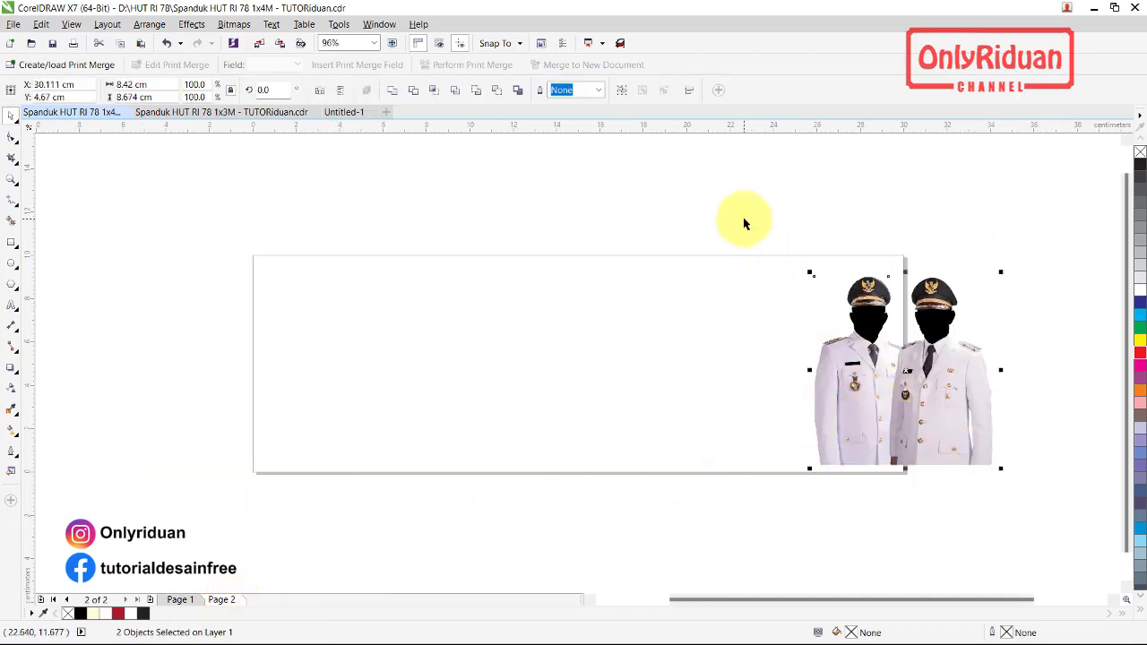
{"action": "left_click", "coordinate": [180, 600]}
{"action": "key", "text": "ctrl+v"}
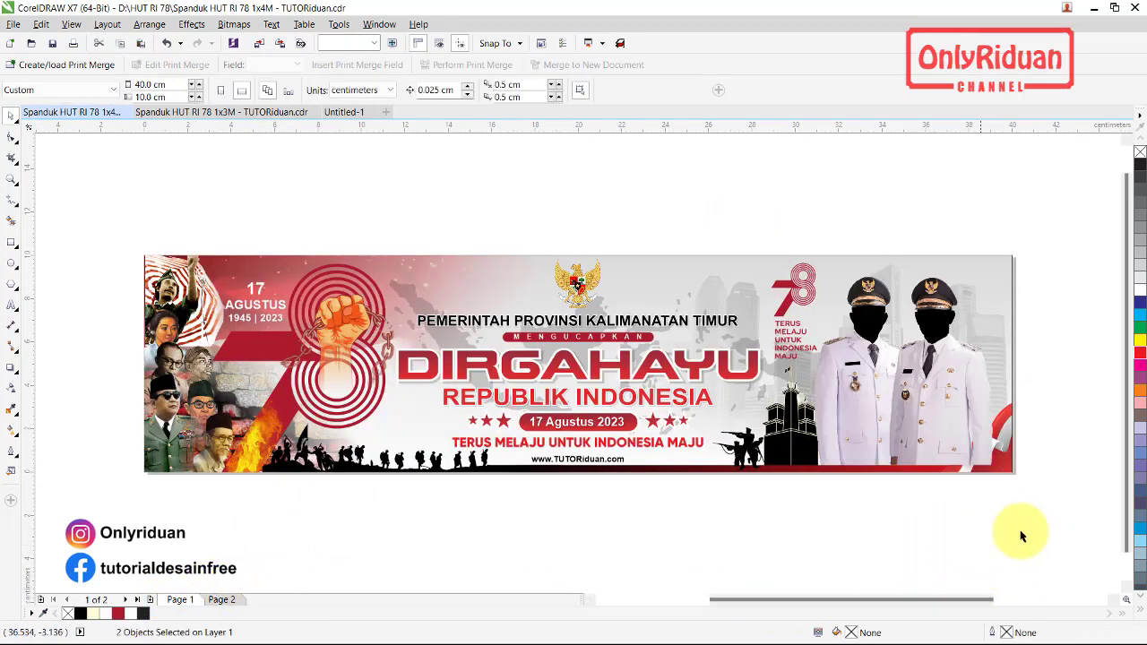
Move the bottom-right red-white ribbon to the front of the page, over the officials
{"action": "left_click_drag", "start_coordinate": [1061, 522], "coordinate": [921, 394]}
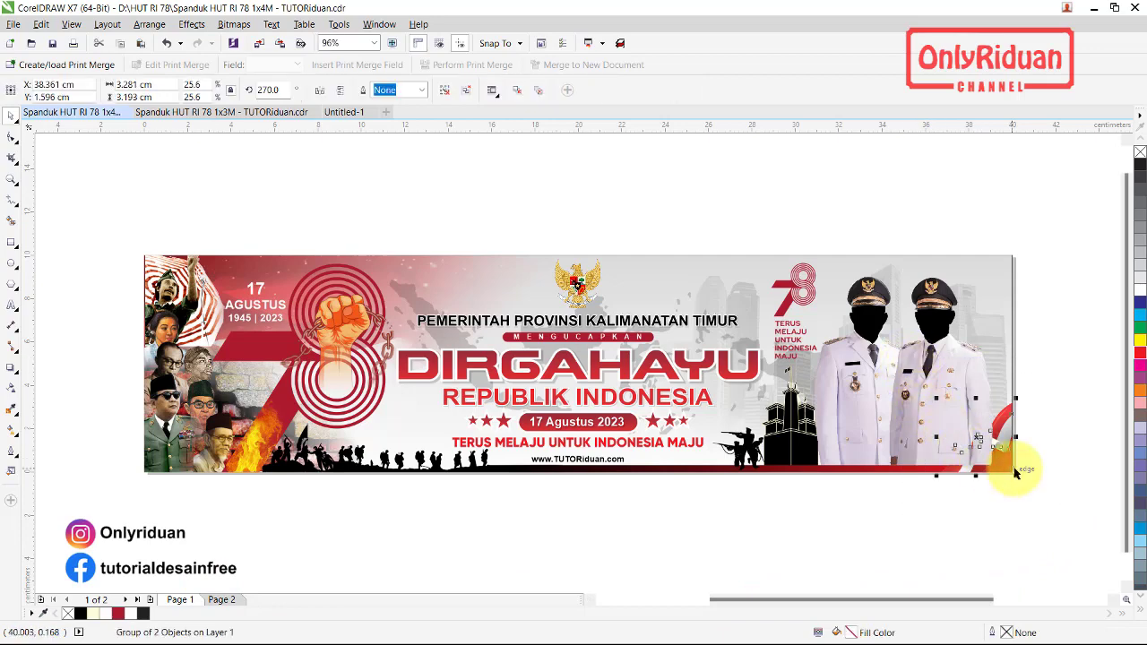
{"action": "right_click", "coordinate": [1004, 439]}
{"action": "mouse_move", "coordinate": [1026, 300]}
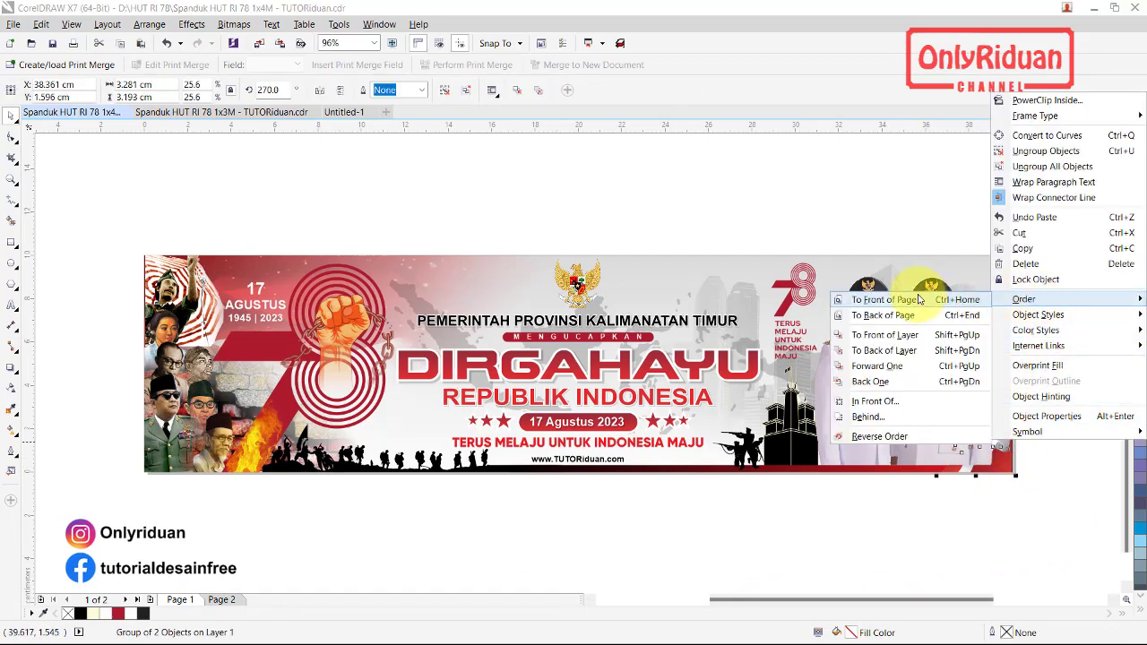
{"action": "left_click", "coordinate": [883, 299]}
{"action": "left_click", "coordinate": [845, 558]}
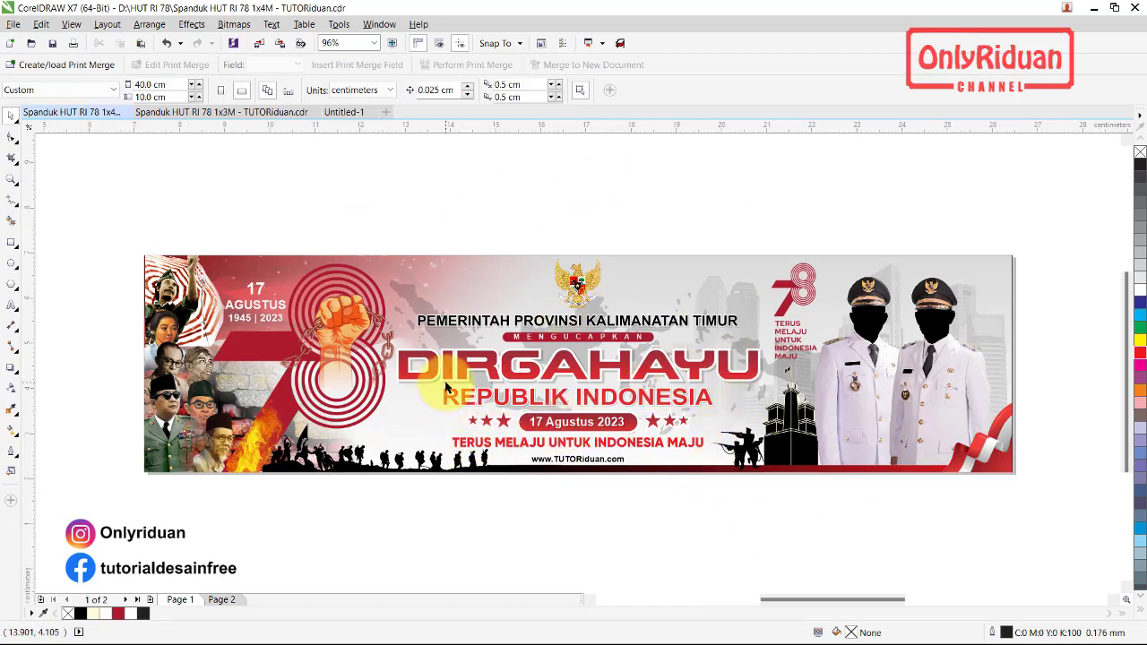
{"action": "scroll", "coordinate": [445, 385], "scroll_direction": "up", "scroll_amount": 1}
{"action": "scroll", "coordinate": [465, 389], "scroll_direction": "up", "scroll_amount": 3}
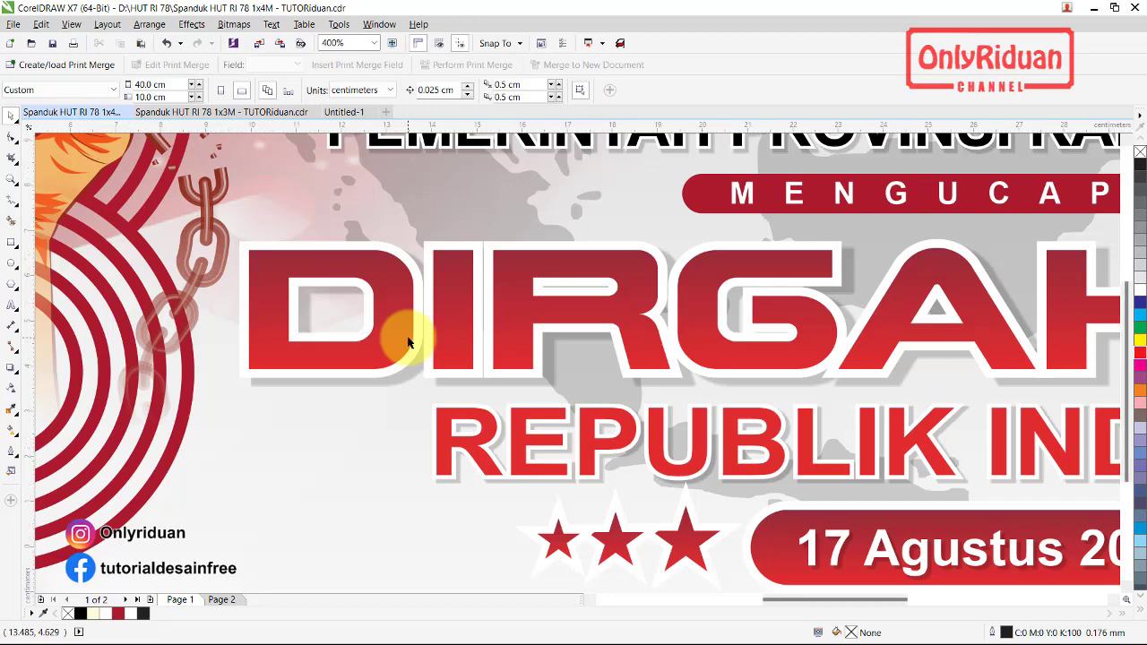
{"action": "scroll", "coordinate": [403, 336], "scroll_direction": "down", "scroll_amount": 2}
{"action": "scroll", "coordinate": [453, 259], "scroll_direction": "down", "scroll_amount": 1}
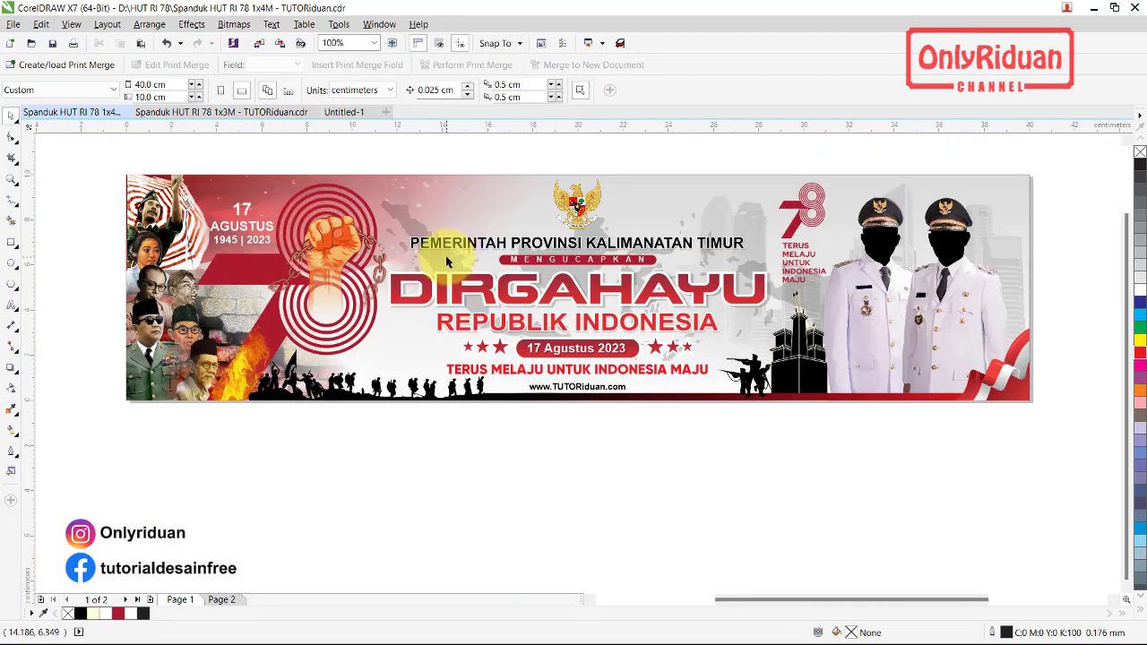
{"action": "left_click", "coordinate": [483, 252]}
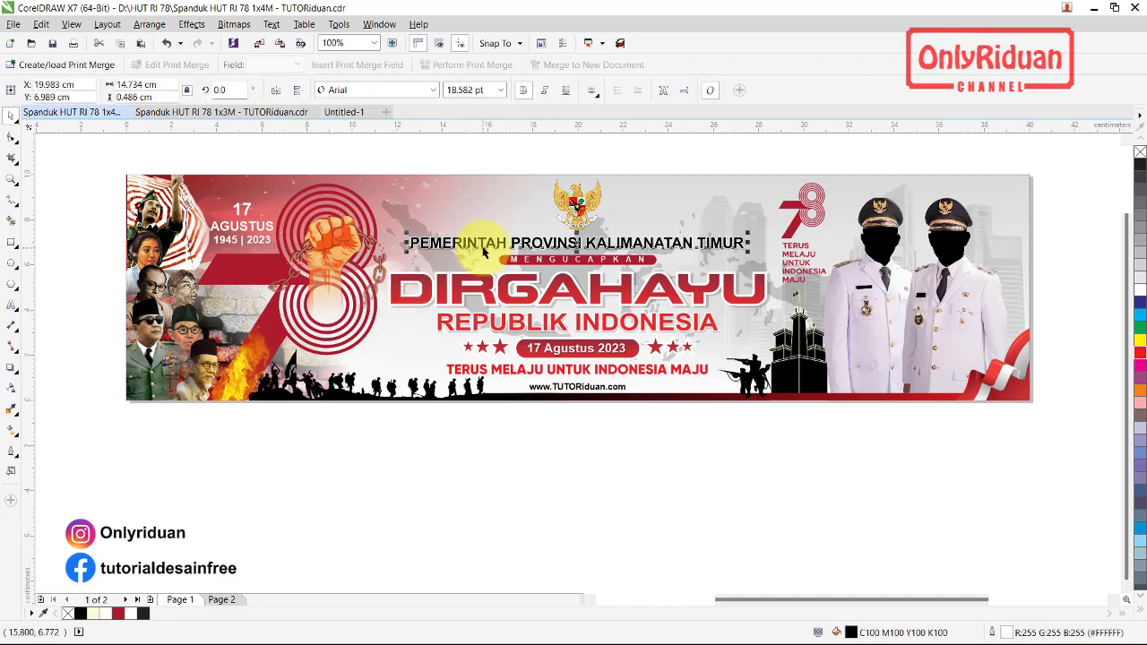
Edit the 1x3M Page 1 headline to WARGA RT 35 and select part of the address line
{"action": "left_click", "coordinate": [211, 116]}
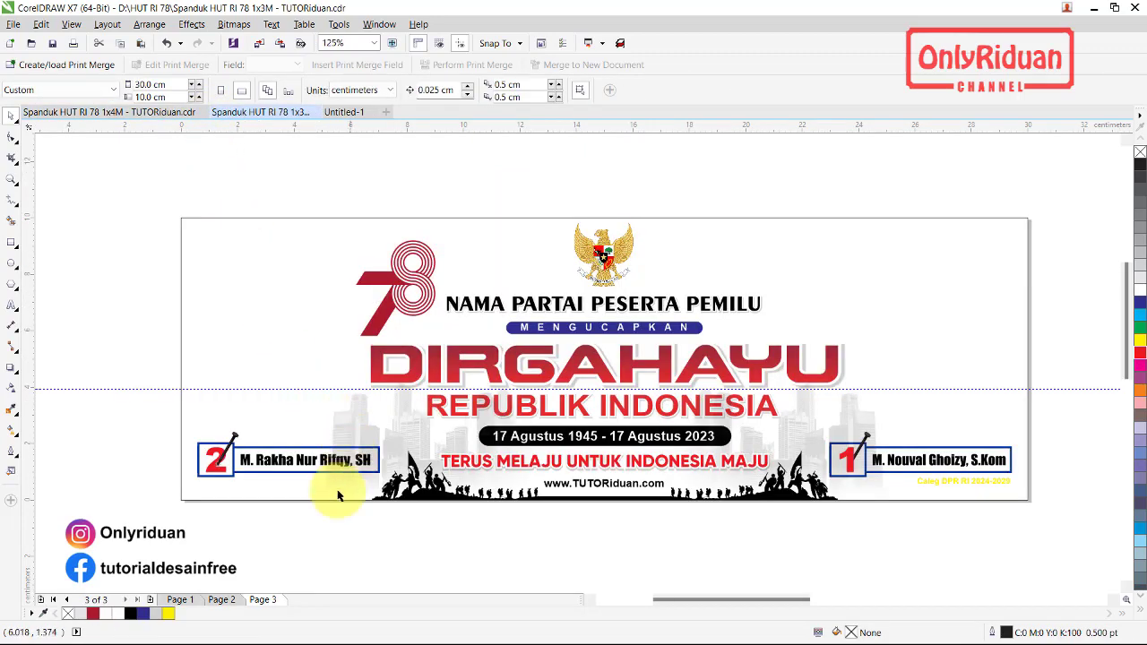
{"action": "left_click", "coordinate": [179, 599]}
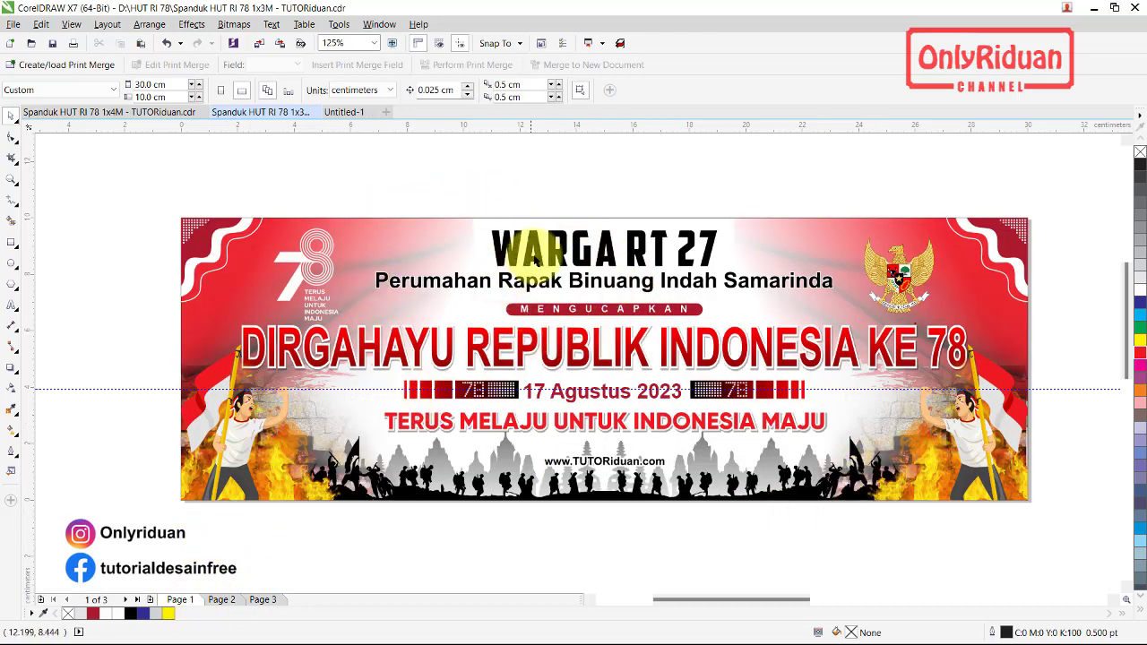
{"action": "left_click", "coordinate": [555, 253]}
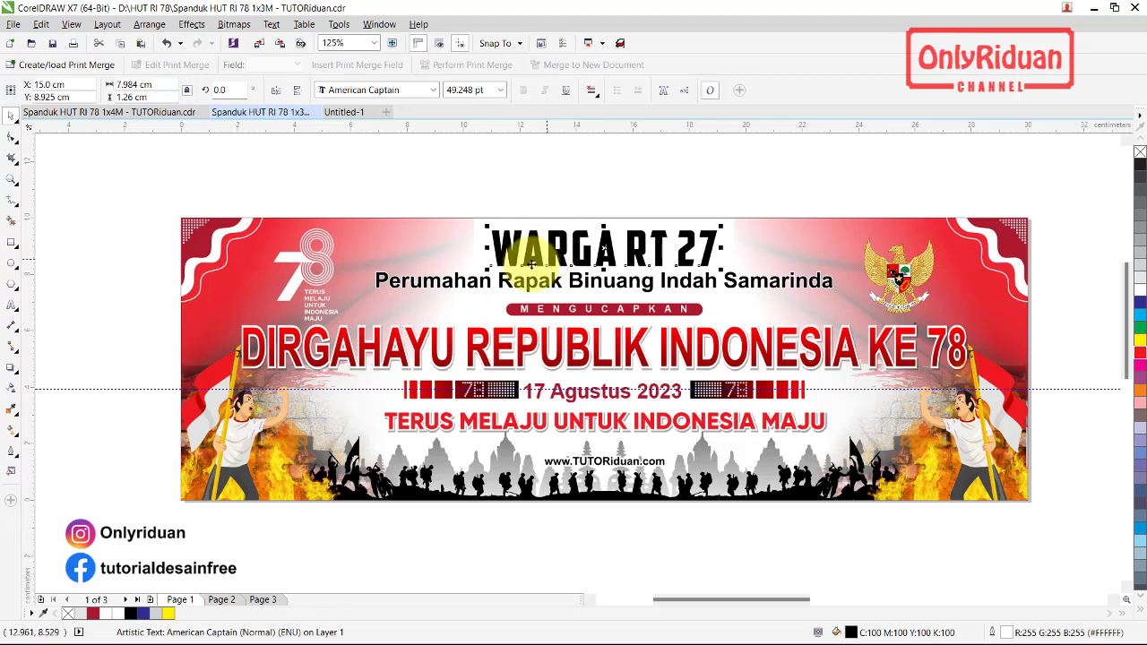
{"action": "left_click", "coordinate": [12, 305]}
{"action": "type", "text": "35"}
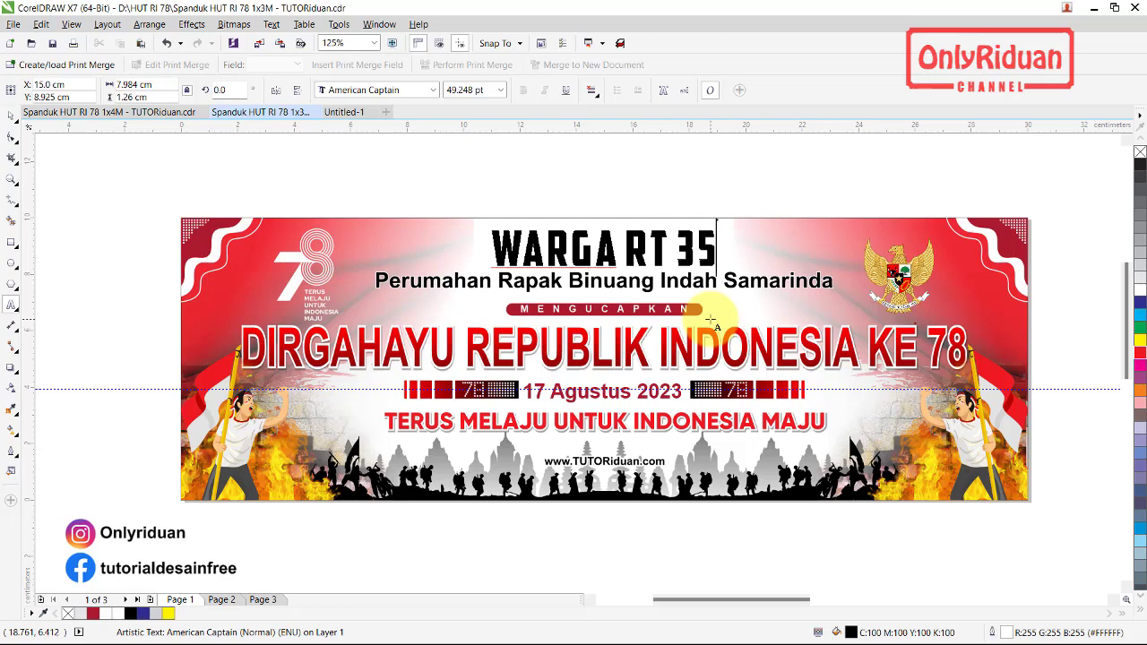
{"action": "left_click", "coordinate": [829, 280]}
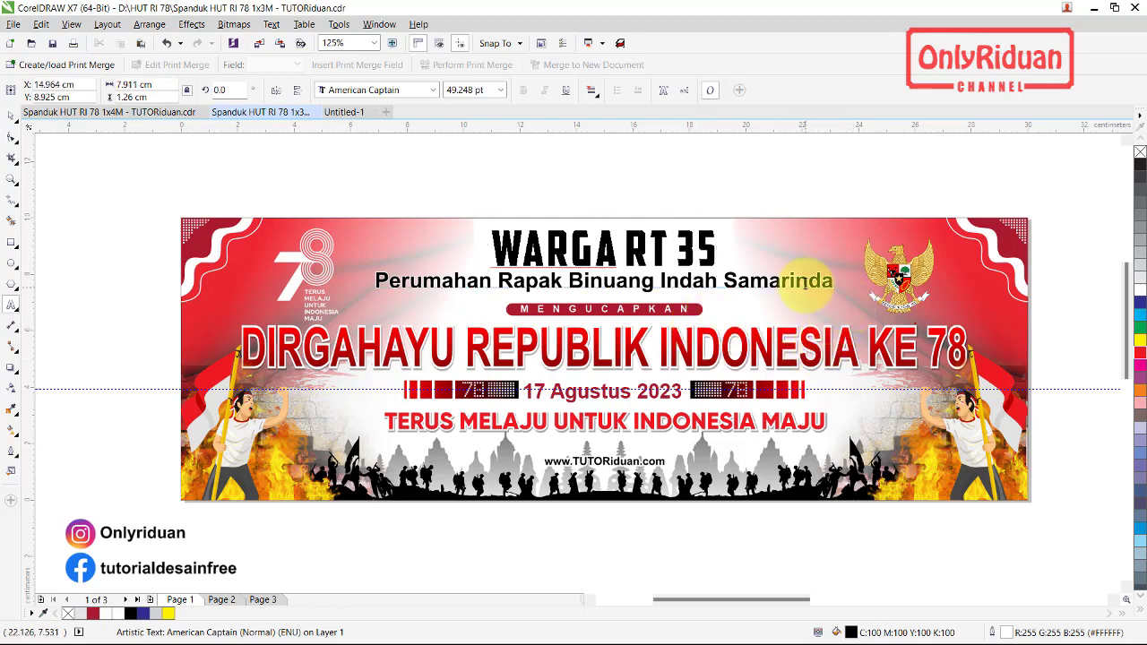
{"action": "left_click_drag", "start_coordinate": [809, 281], "coordinate": [829, 281]}
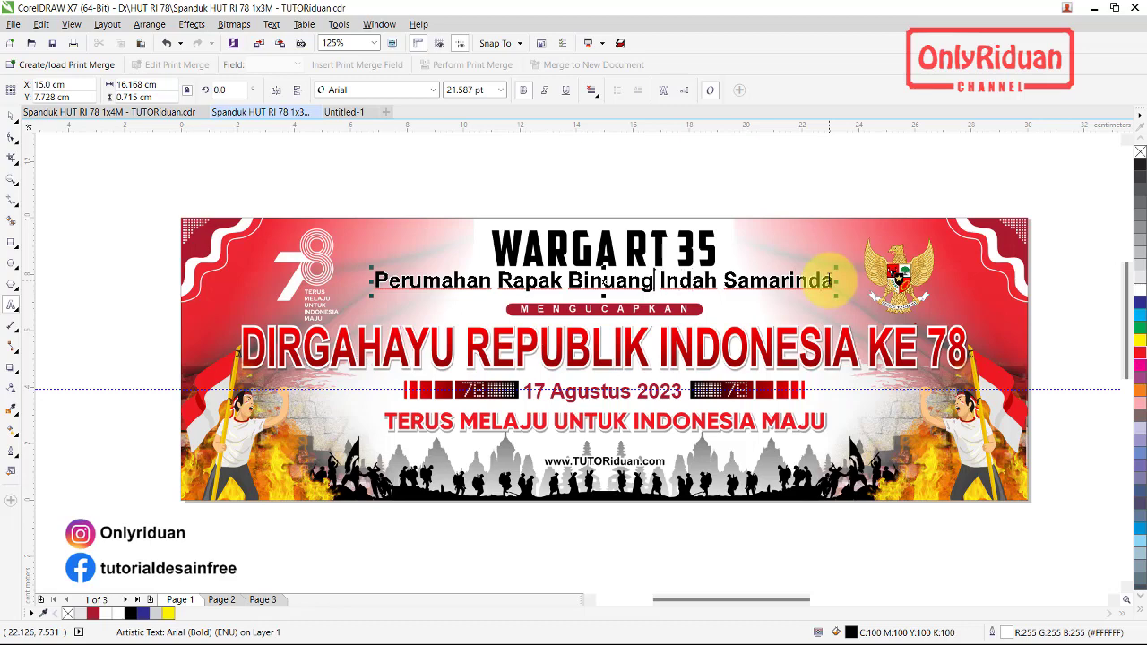
Retype the second line as 'Kampung Warna Warni Kel. Sempaja Selatan', removing the old words
{"action": "key", "text": "BackSpace"}
{"action": "key", "text": "BackSpace"}
{"action": "key", "text": "BackSpace"}
{"action": "key", "text": "BackSpace"}
{"action": "key", "text": "BackSpace"}
{"action": "key", "text": "BackSpace"}
{"action": "key", "text": "BackSpace"}
{"action": "key", "text": "BackSpace"}
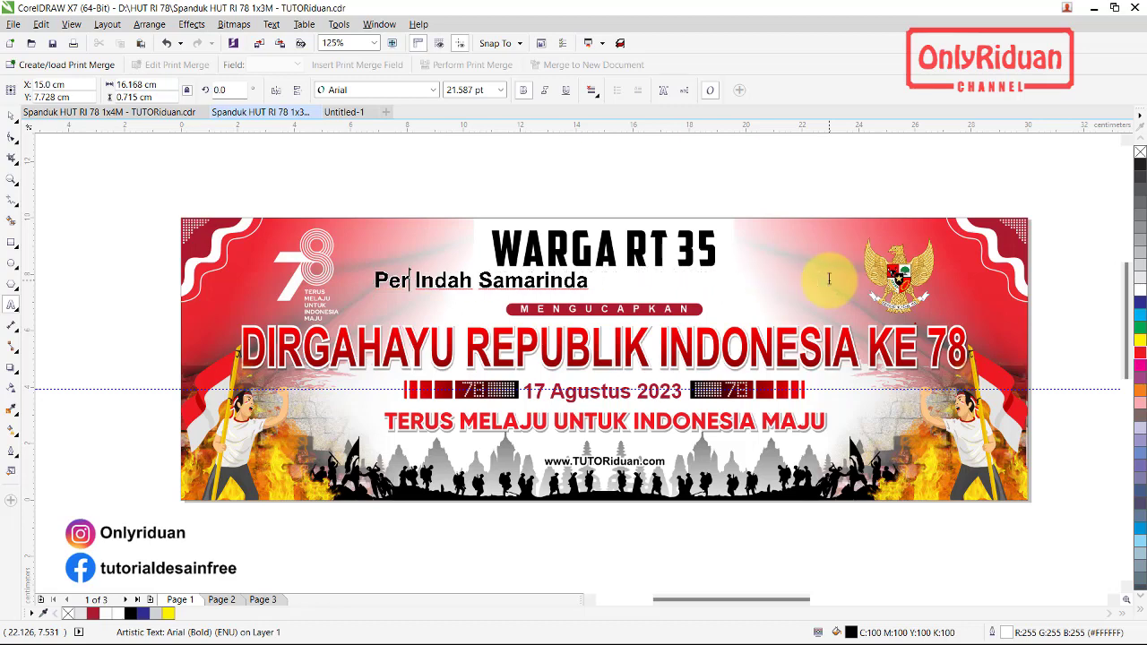
{"action": "key", "text": "BackSpace"}
{"action": "key", "text": "BackSpace"}
{"action": "key", "text": "BackSpace"}
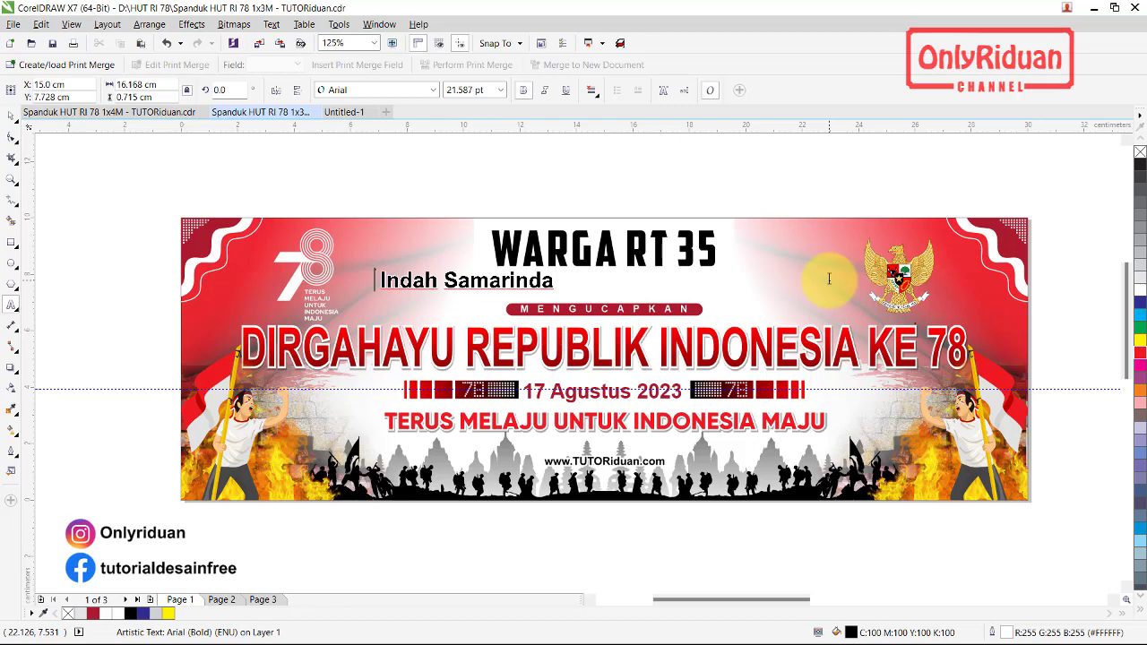
{"action": "type", "text": "Kampung"}
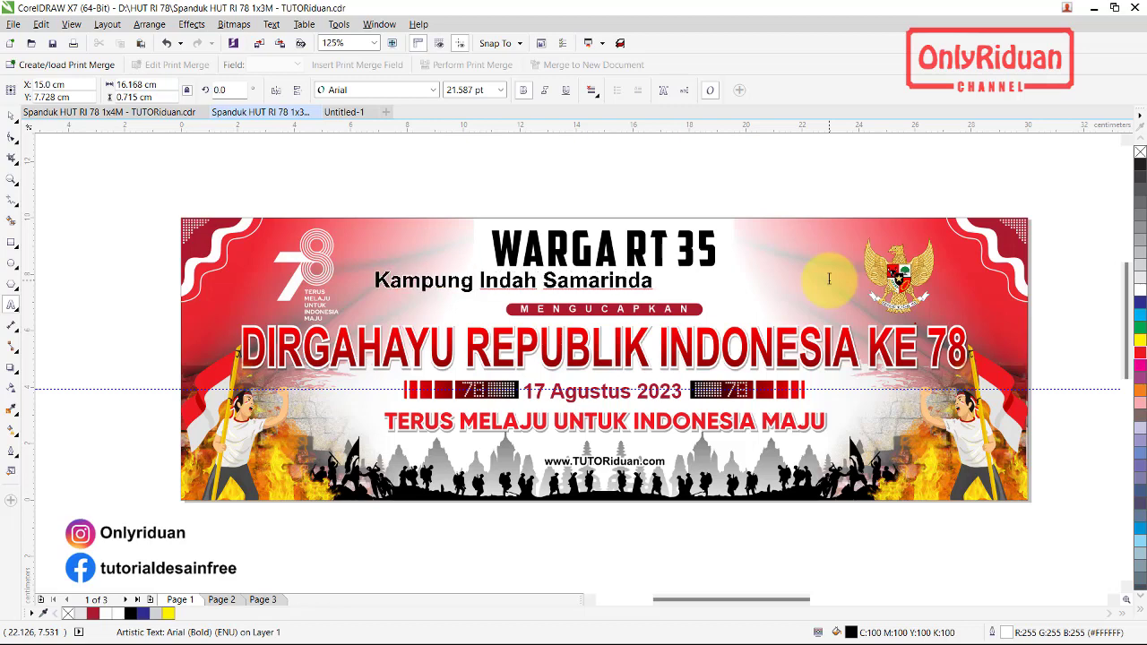
{"action": "type", "text": " war"}
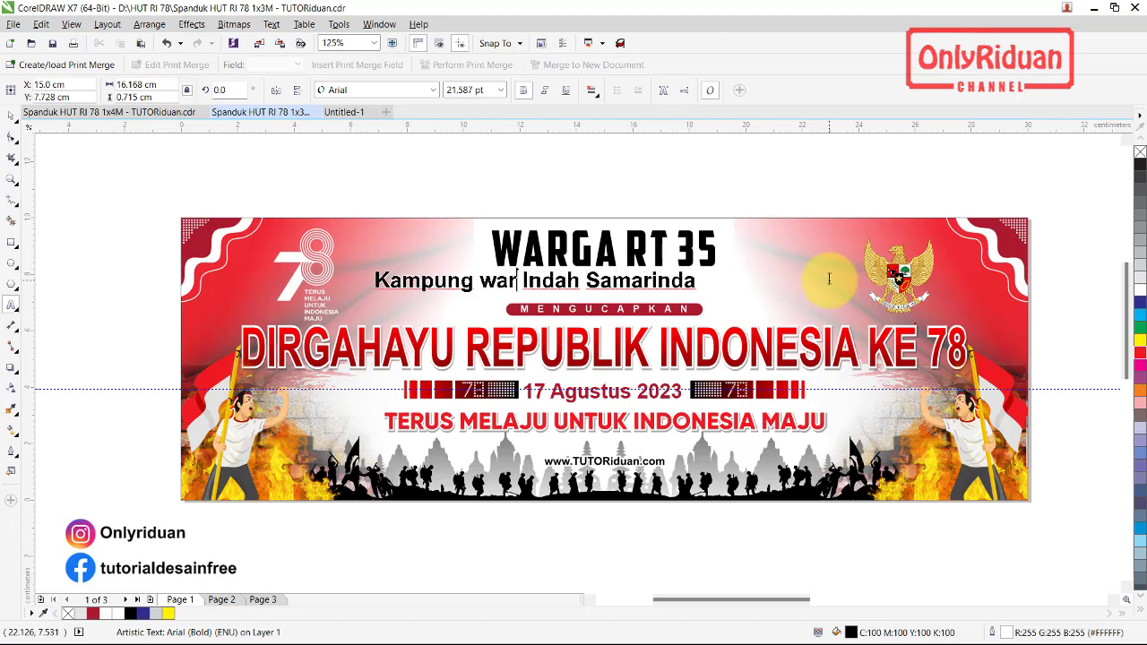
{"action": "type", "text": "na"}
{"action": "key", "text": "BackSpace"}
{"action": "key", "text": "BackSpace"}
{"action": "key", "text": "BackSpace"}
{"action": "key", "text": "BackSpace"}
{"action": "key", "text": "BackSpace"}
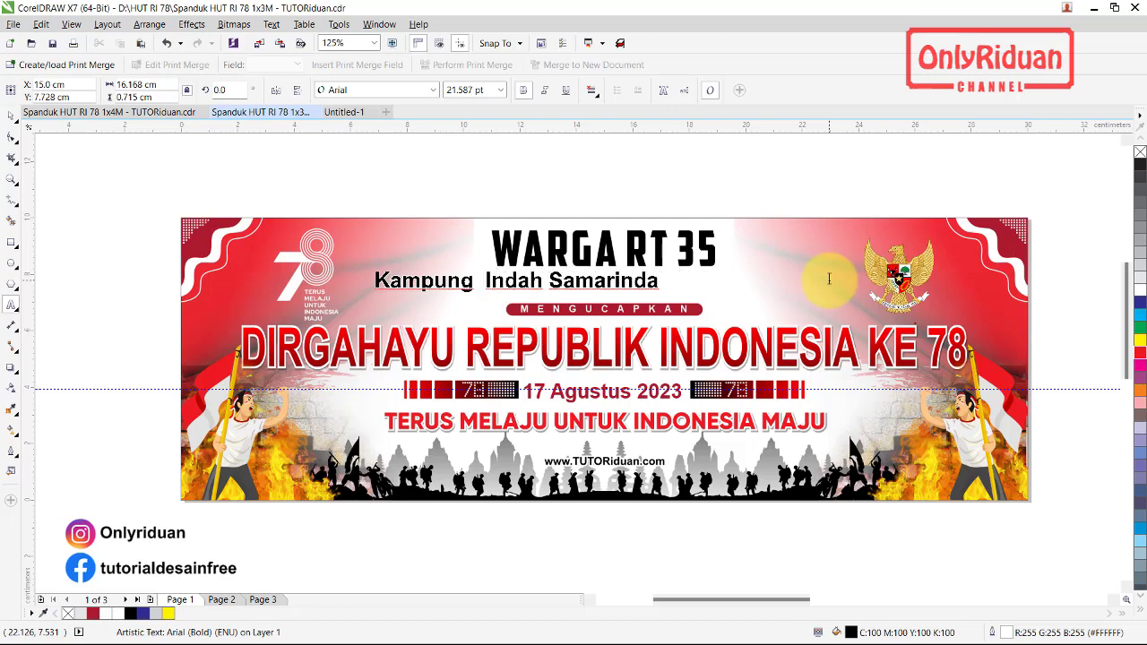
{"action": "type", "text": "Warna "}
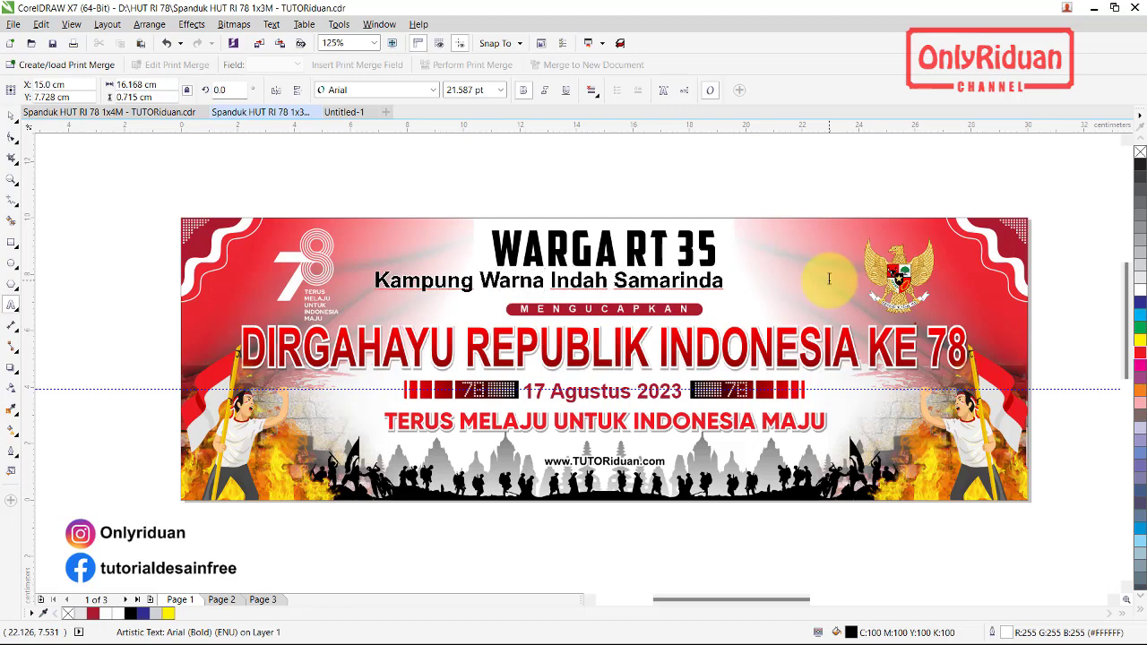
{"action": "type", "text": "Warni"}
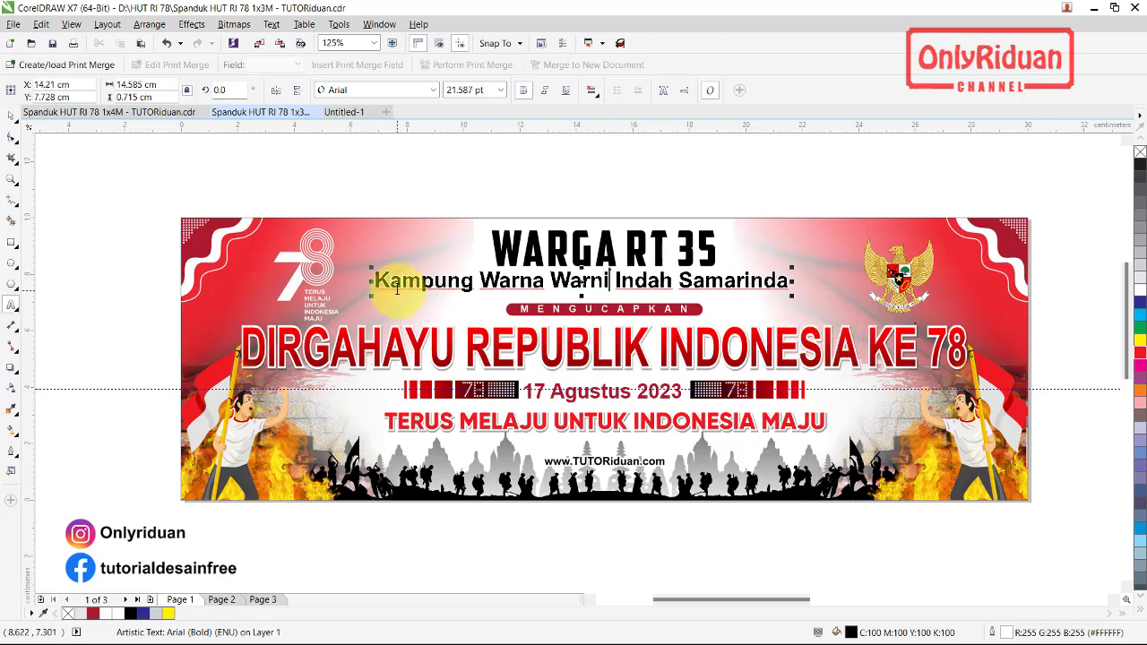
{"action": "key", "text": "Delete"}
{"action": "key", "text": "Delete"}
{"action": "key", "text": "Delete"}
{"action": "key", "text": "Delete"}
{"action": "key", "text": "Delete"}
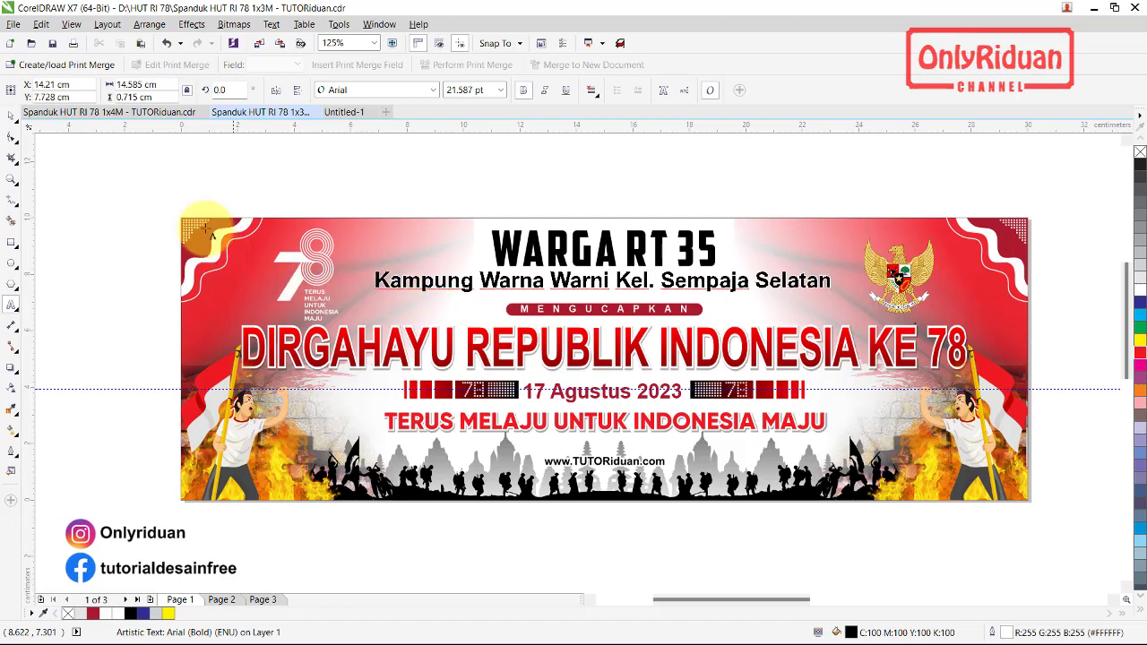
Finish text editing and remove the grey temple silhouette behind the soldiers
{"action": "left_click", "coordinate": [10, 115]}
{"action": "left_click", "coordinate": [320, 183]}
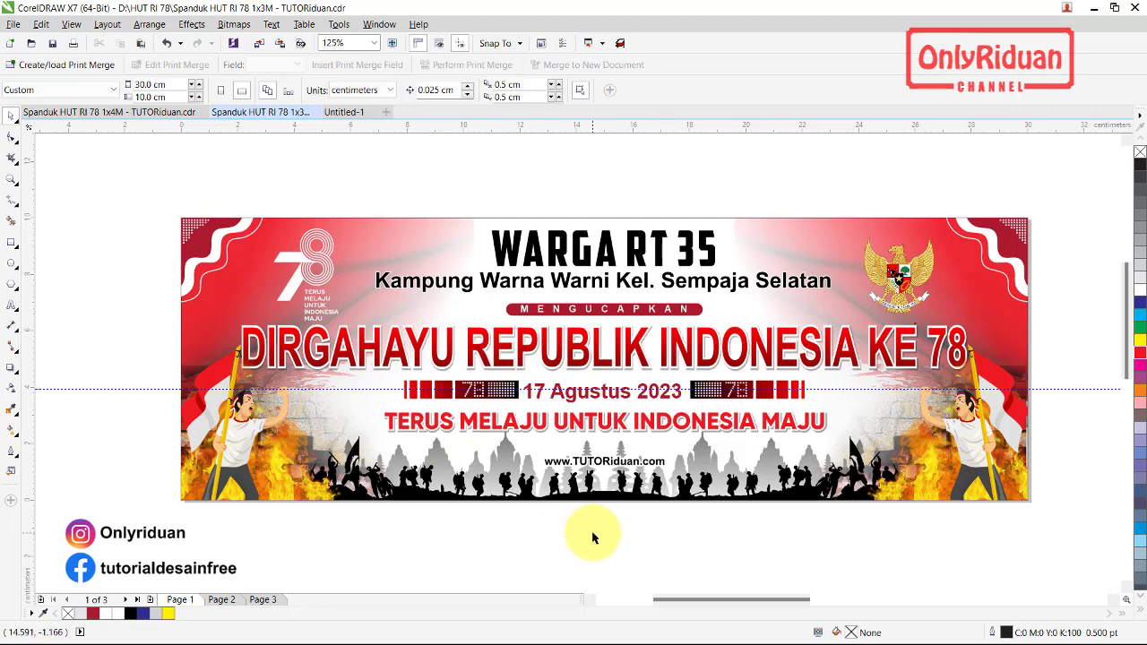
{"action": "left_click", "coordinate": [710, 453]}
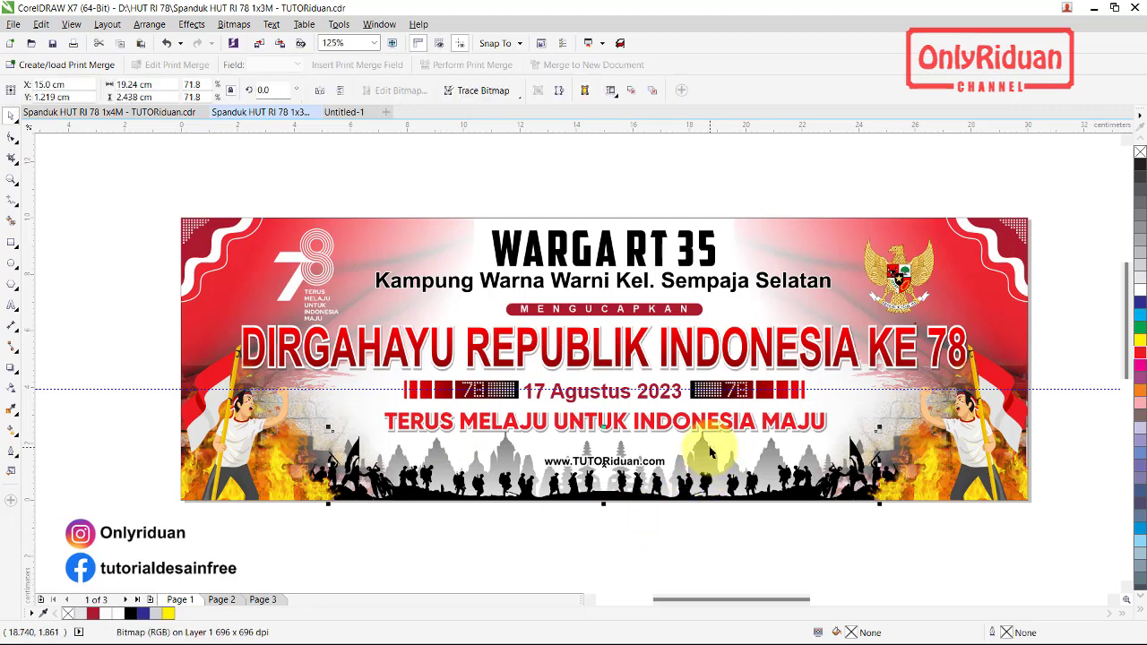
{"action": "key", "text": "Escape"}
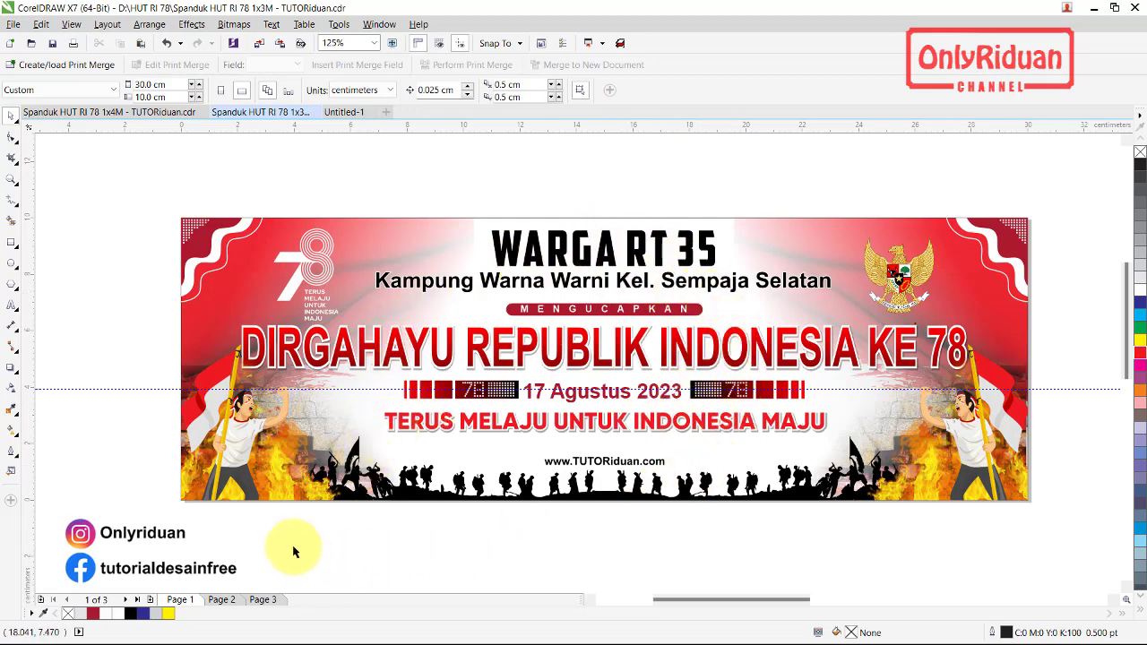
Show the Page 2 party banner, trial-delete and restore the upper-left map group
{"action": "left_click", "coordinate": [222, 602]}
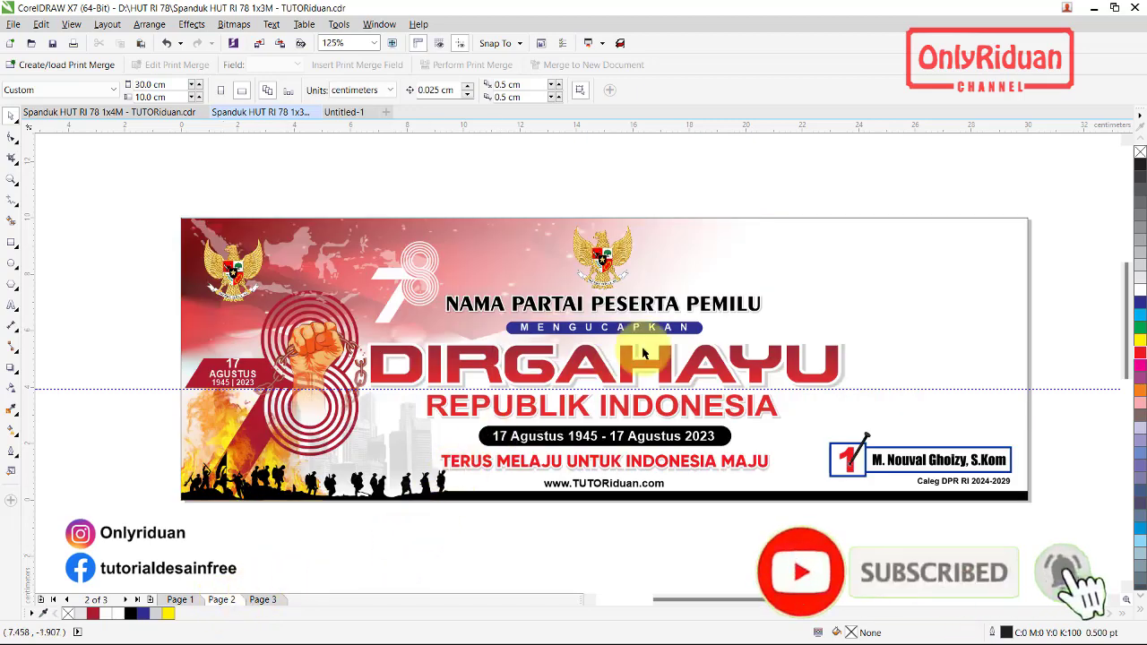
{"action": "left_click", "coordinate": [700, 248]}
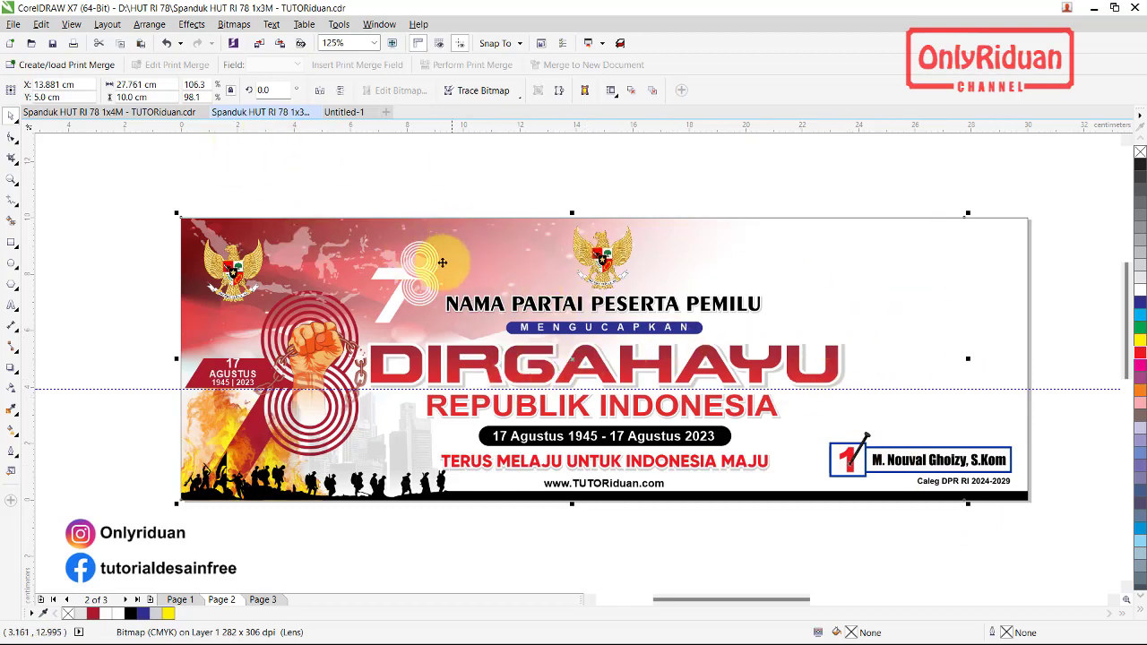
{"action": "left_click", "coordinate": [112, 228]}
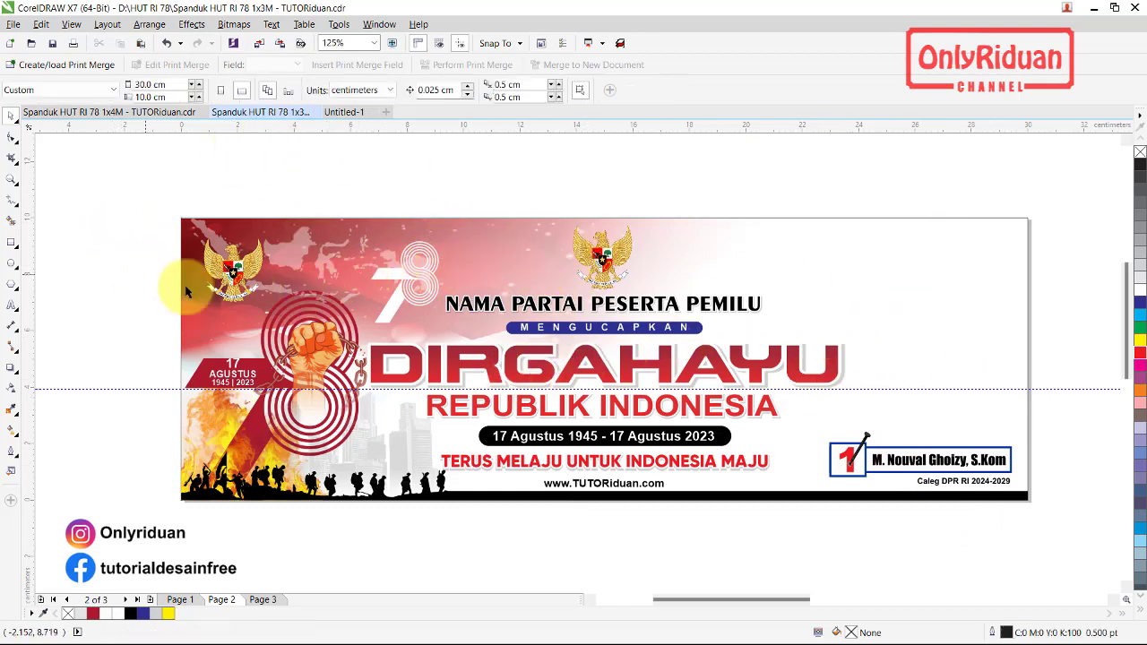
{"action": "left_click", "coordinate": [297, 262]}
{"action": "key", "text": "Delete"}
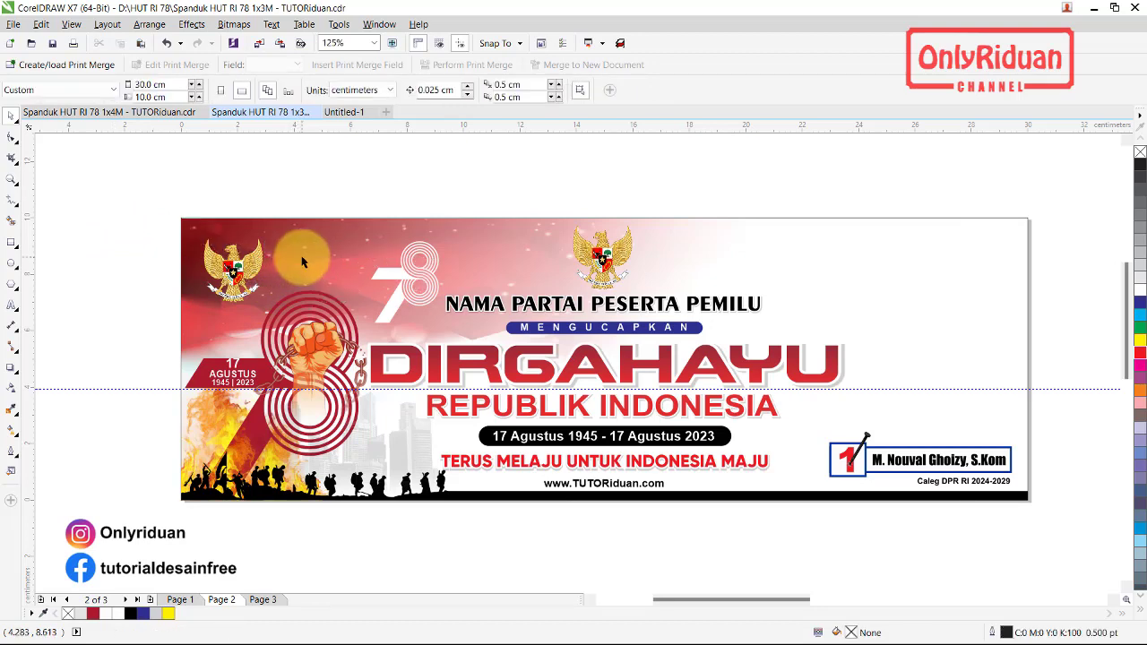
{"action": "key", "text": "ctrl+z"}
{"action": "left_click", "coordinate": [99, 228]}
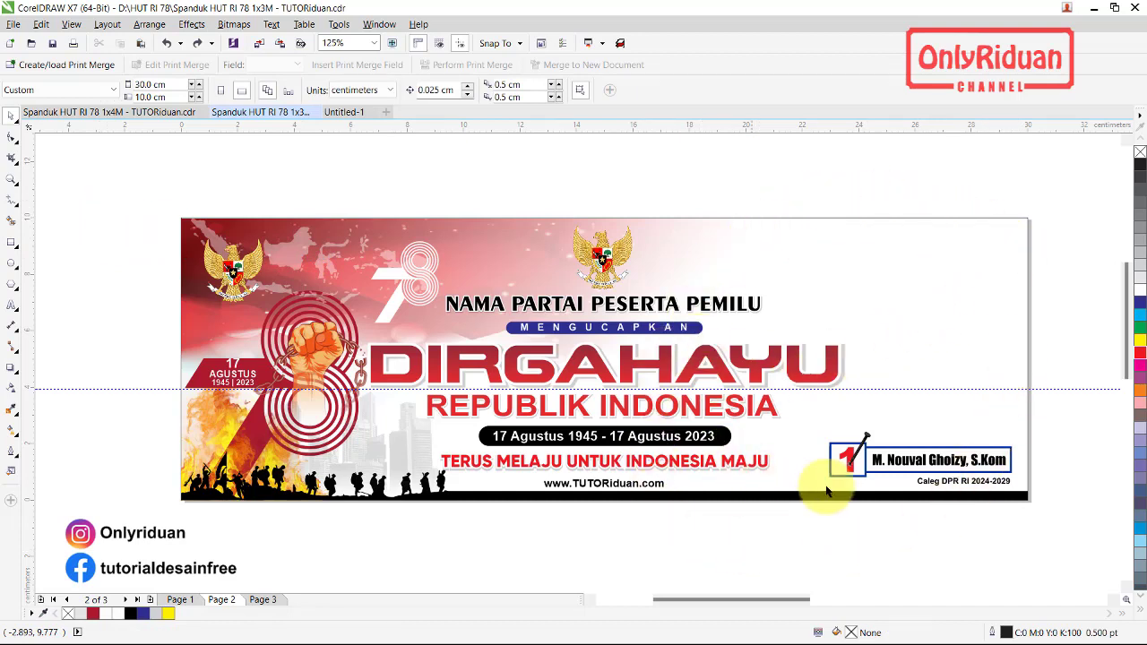
{"action": "left_click", "coordinate": [14, 24]}
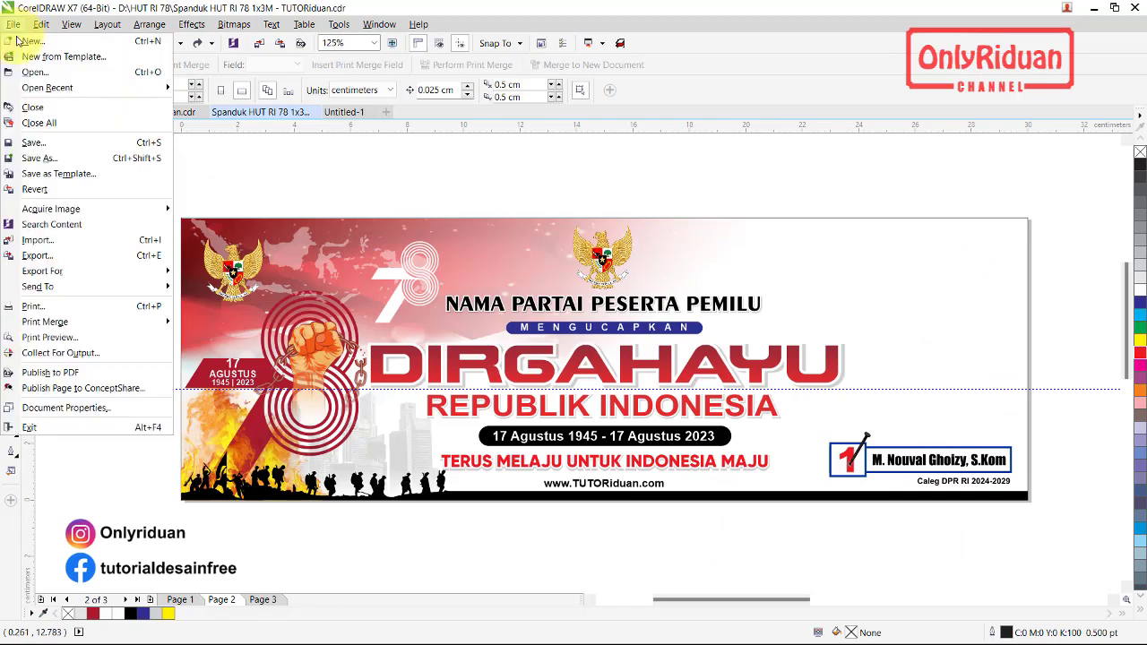
Import the Golkar flag image from the BANNER CELEG 2024 Bendera folder
{"action": "left_click", "coordinate": [59, 247]}
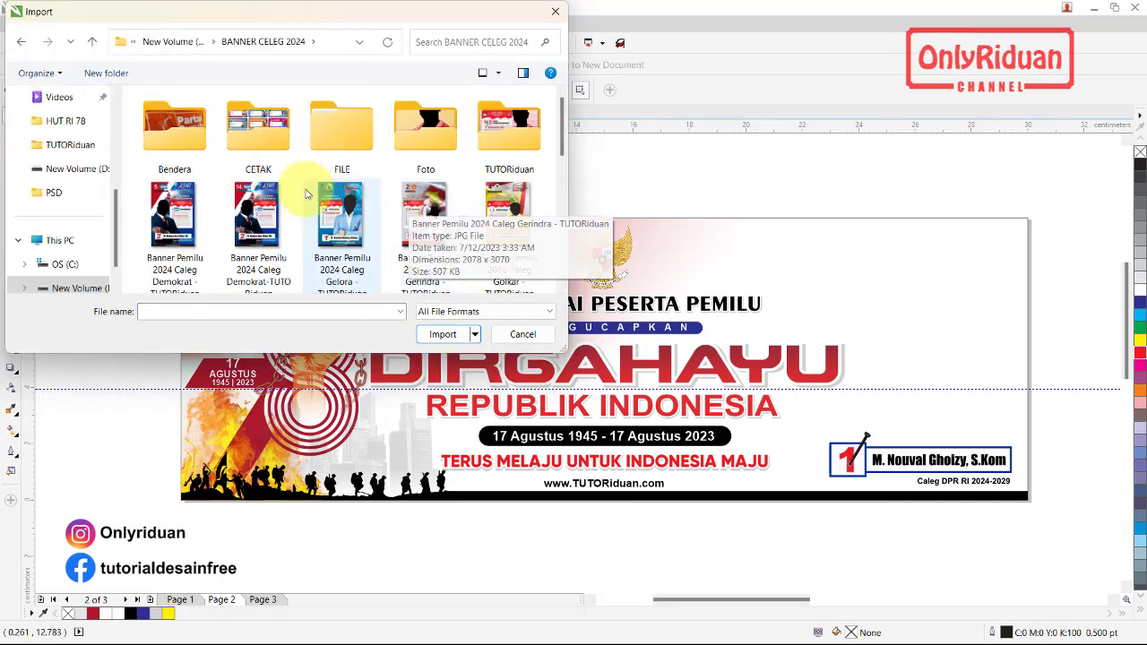
{"action": "double_click", "coordinate": [188, 142]}
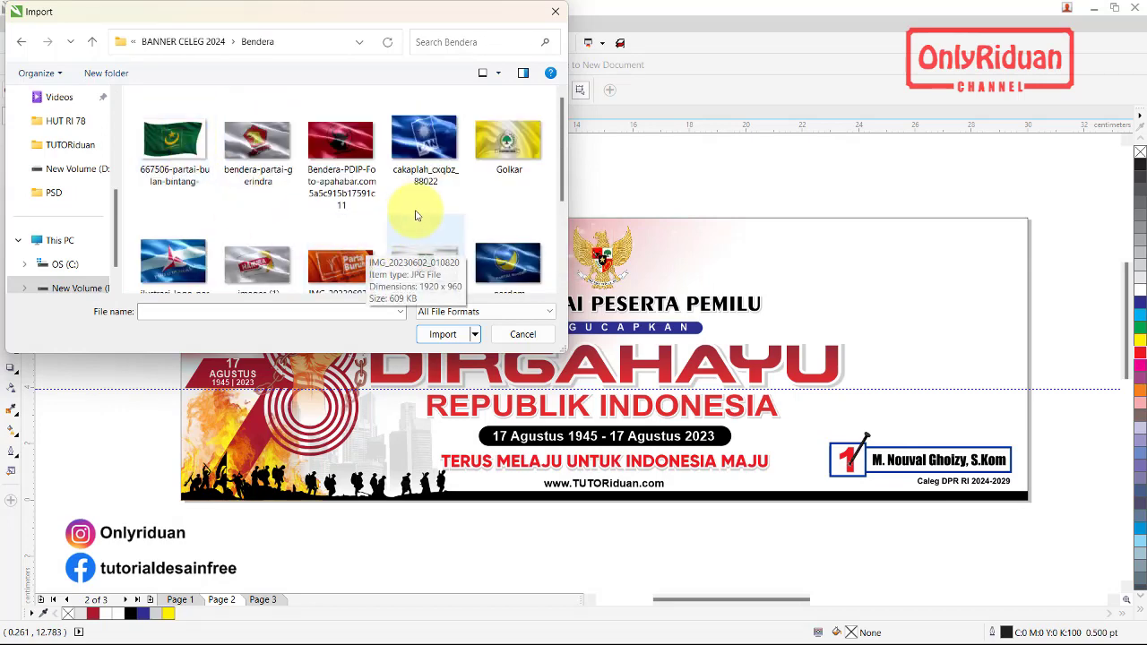
{"action": "left_click", "coordinate": [503, 144]}
{"action": "left_click", "coordinate": [442, 333]}
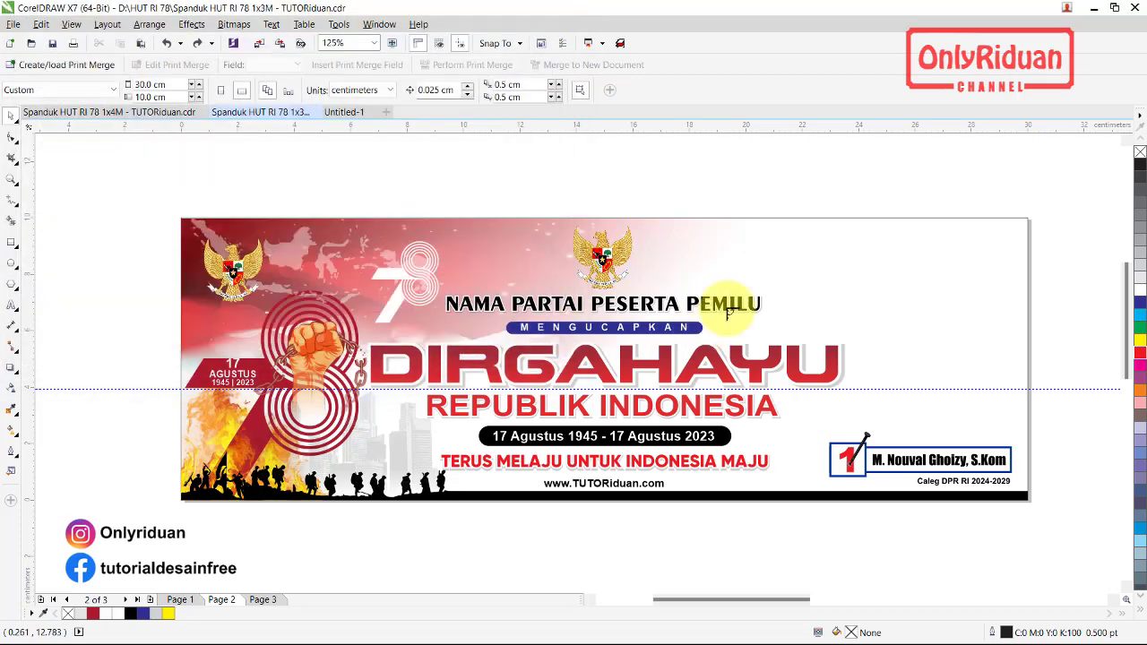
Place the Golkar flag, enlarge it to 20.595 × 12.103 cm, and move it beside the banner's right edge
{"action": "mouse_move", "coordinate": [557, 216]}
{"action": "left_mouse_down"}
{"action": "mouse_move", "coordinate": [1063, 498]}
{"action": "mouse_move", "coordinate": [1053, 495]}
{"action": "left_mouse_up"}
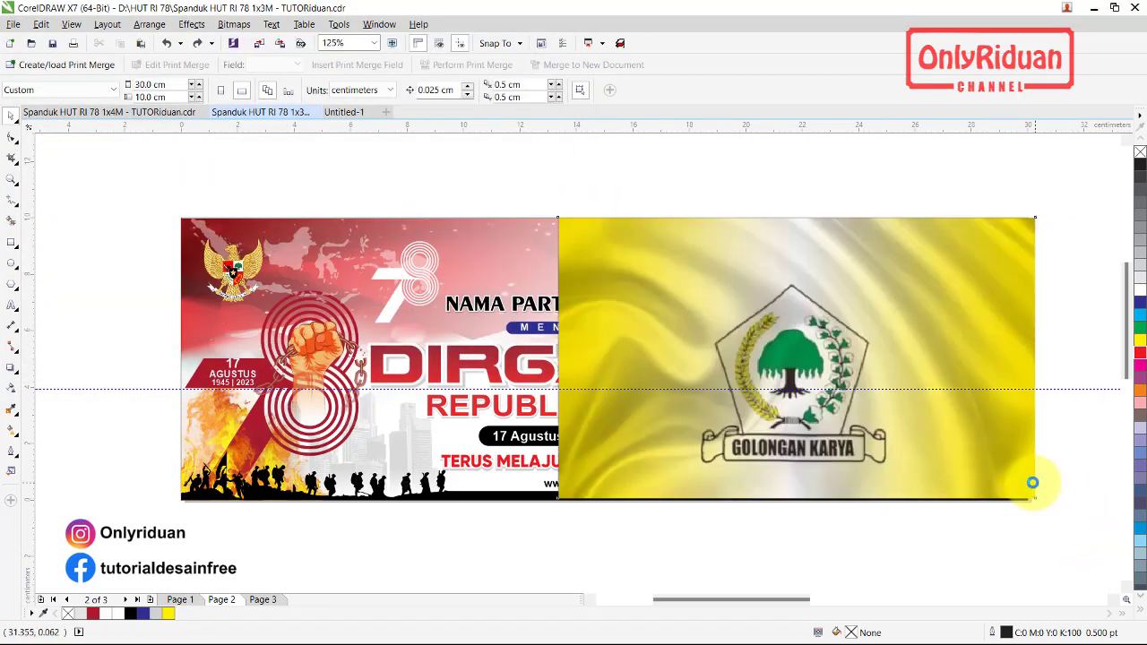
{"action": "left_click", "coordinate": [1112, 601]}
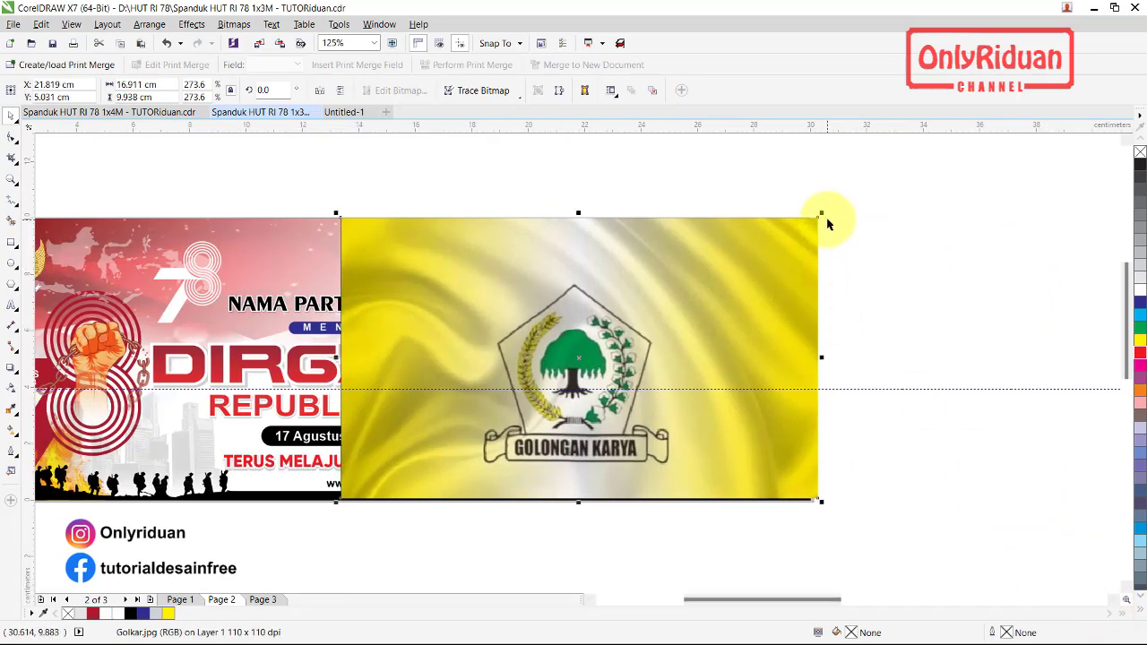
{"action": "left_click_drag", "start_coordinate": [822, 213], "coordinate": [893, 162]}
{"action": "scroll", "coordinate": [896, 179], "scroll_direction": "up", "scroll_amount": 1}
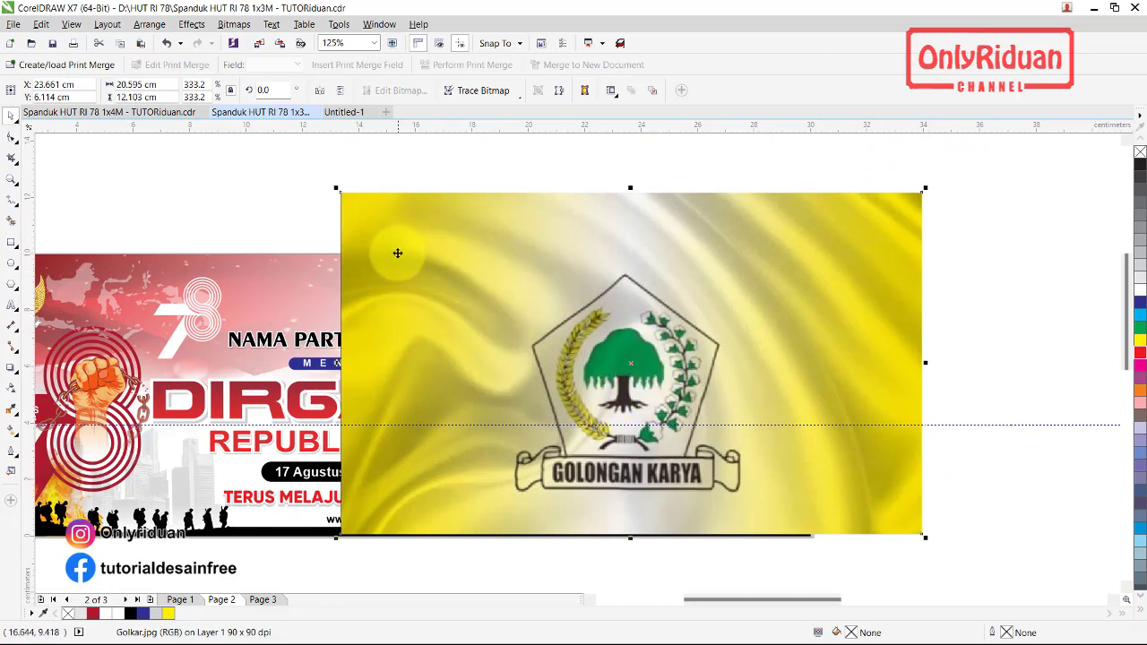
{"action": "left_click_drag", "start_coordinate": [377, 225], "coordinate": [899, 225]}
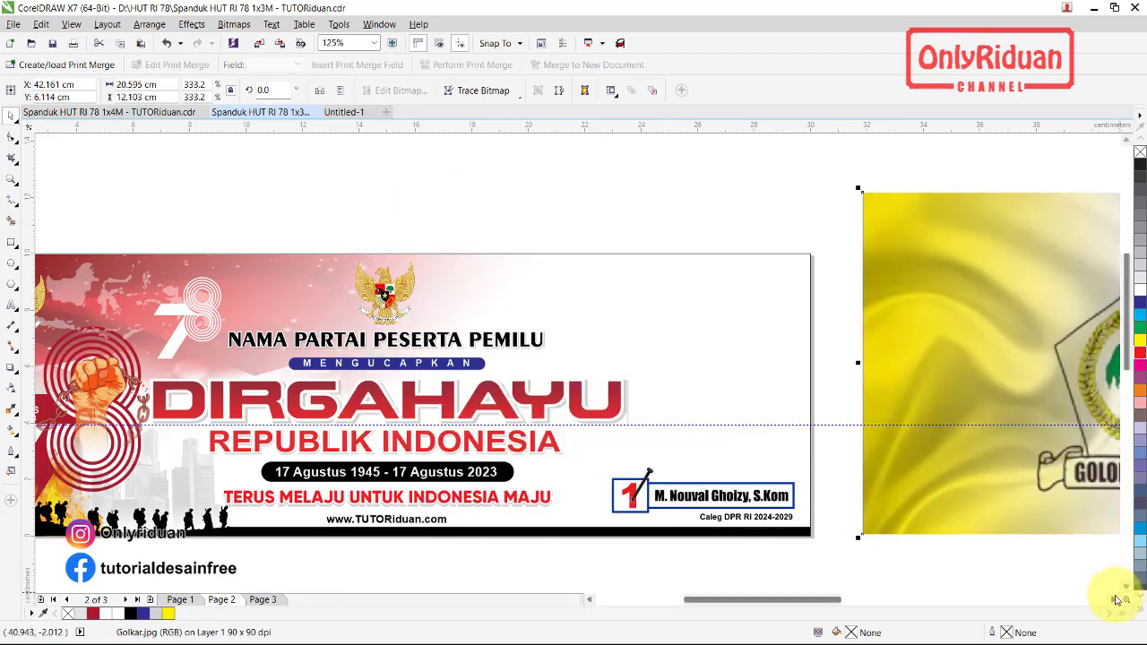
{"action": "left_click", "coordinate": [1116, 600]}
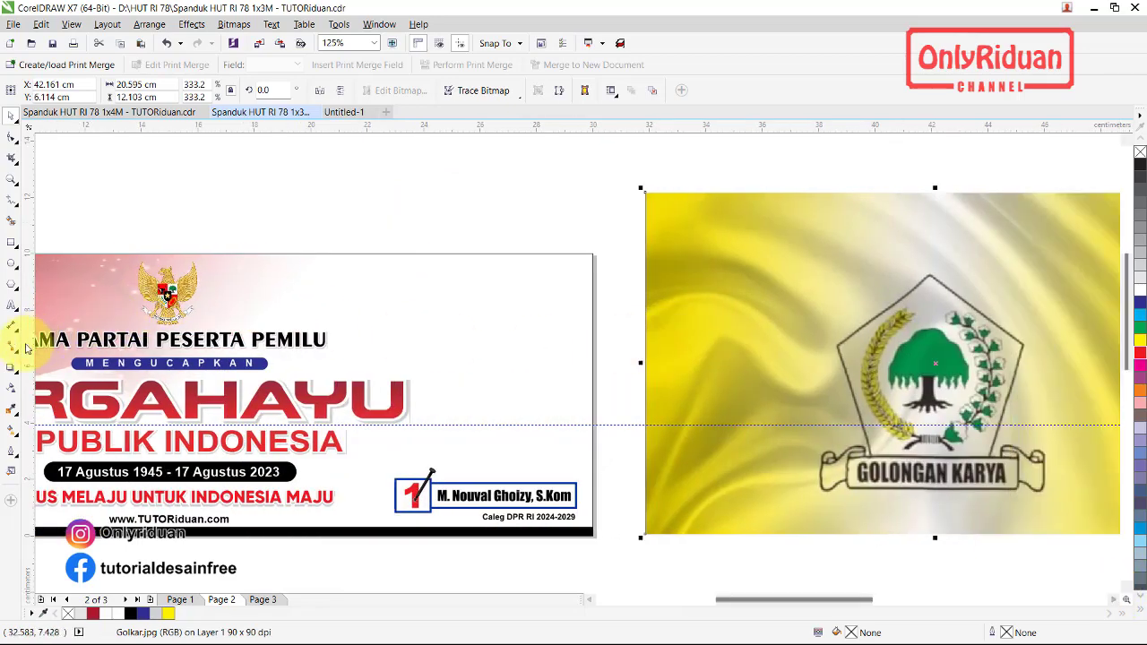
{"action": "left_click", "coordinate": [10, 389]}
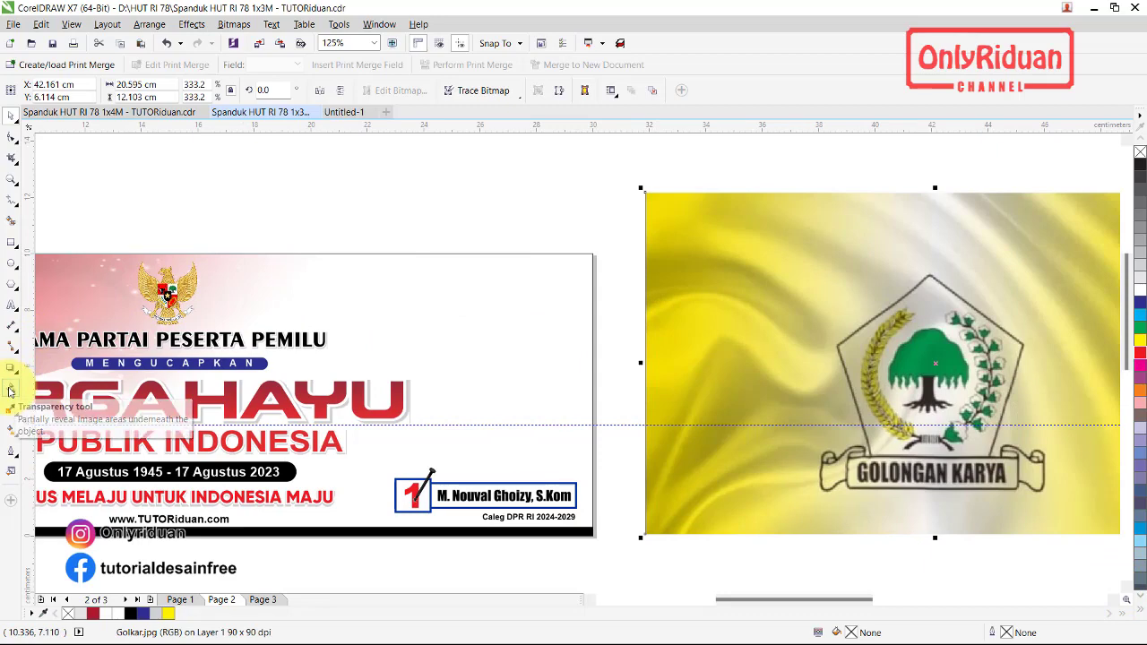
Fade the Golkar flag's left side with a linear transparency and PowerClip it inside the banner
{"action": "left_click_drag", "start_coordinate": [893, 365], "coordinate": [675, 368]}
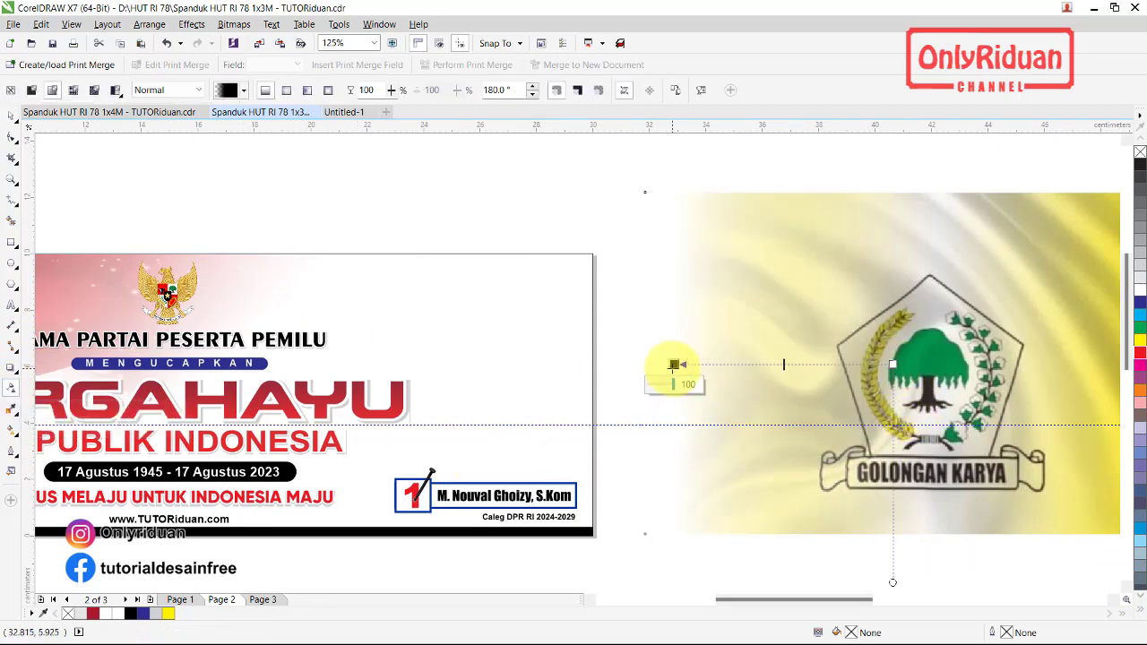
{"action": "left_click", "coordinate": [11, 117]}
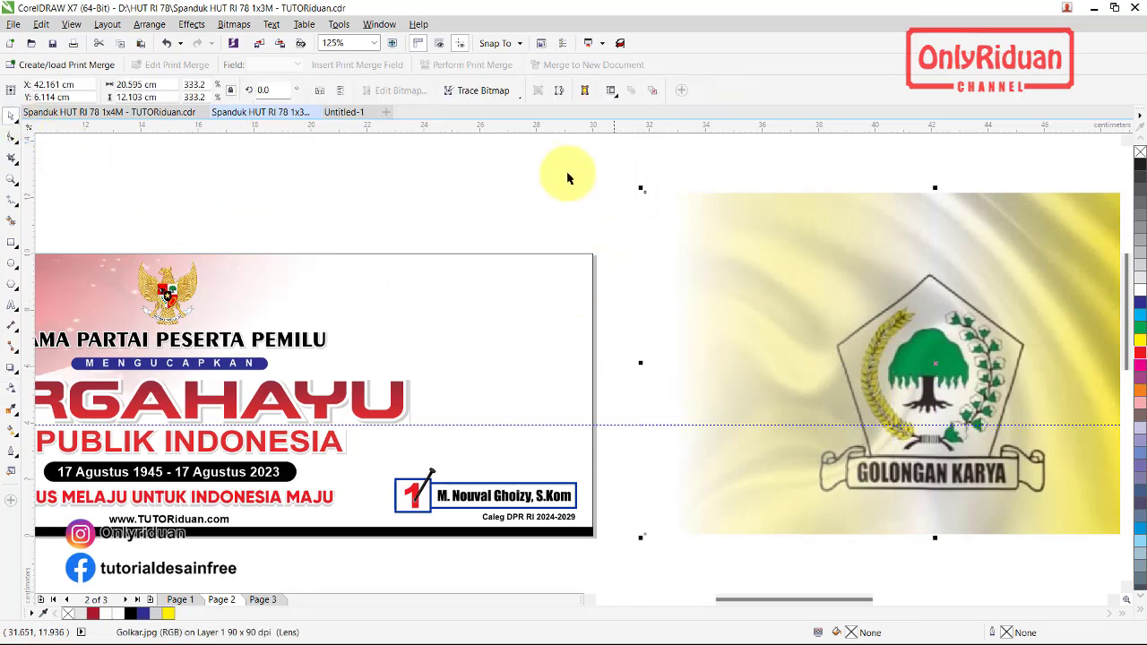
{"action": "right_click", "coordinate": [775, 247]}
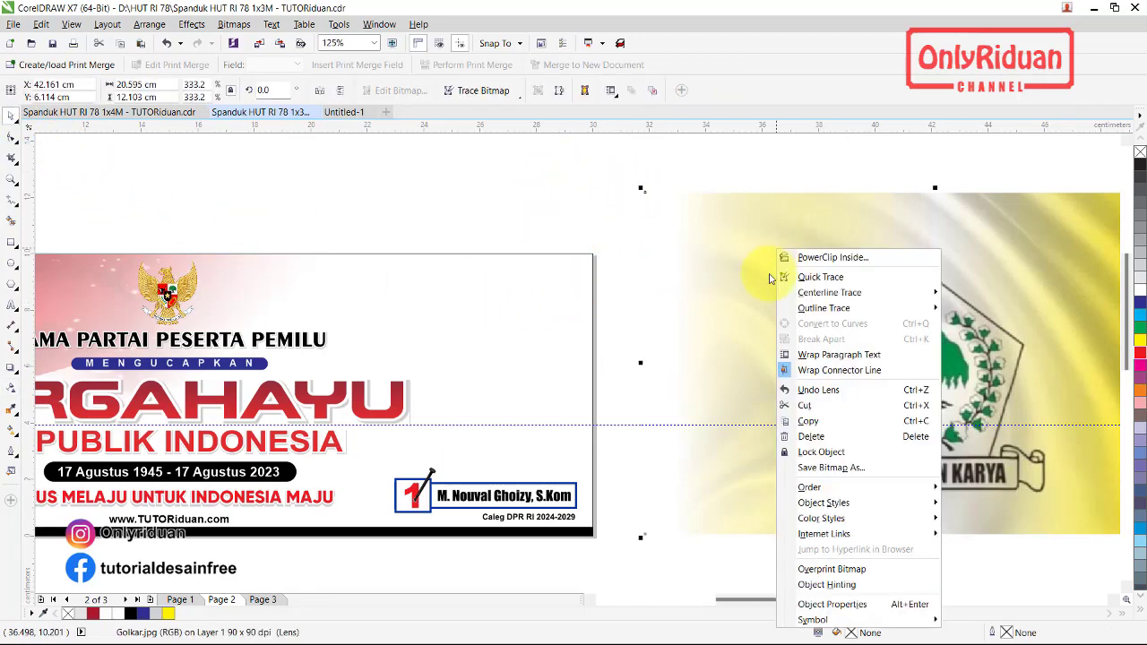
{"action": "left_click", "coordinate": [816, 258]}
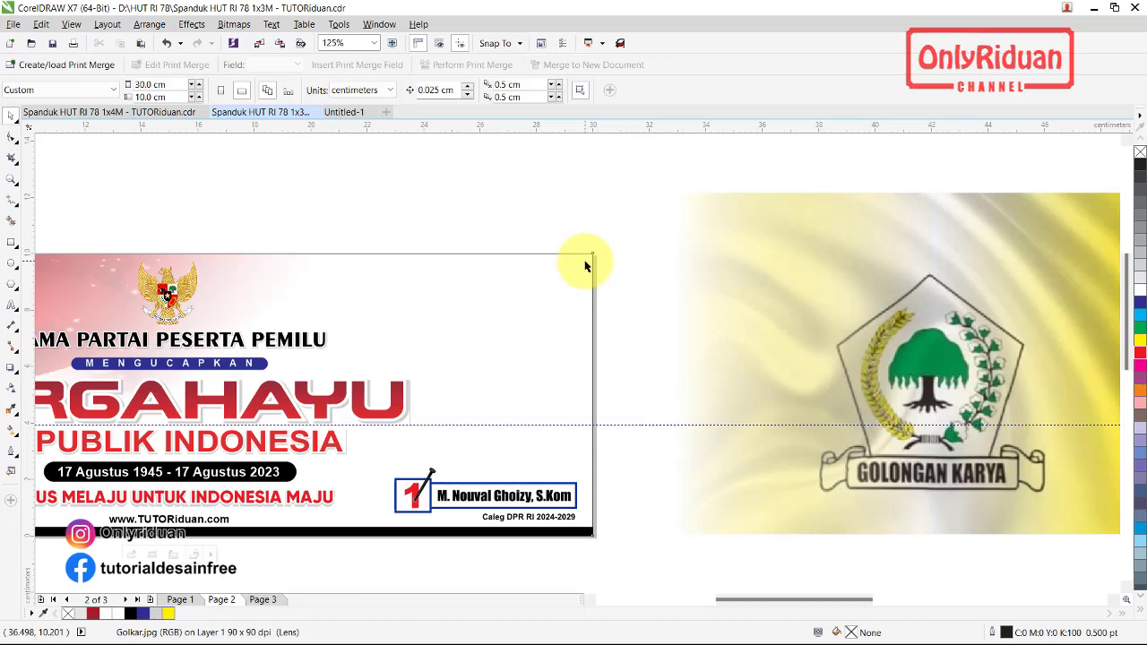
{"action": "left_click", "coordinate": [586, 265]}
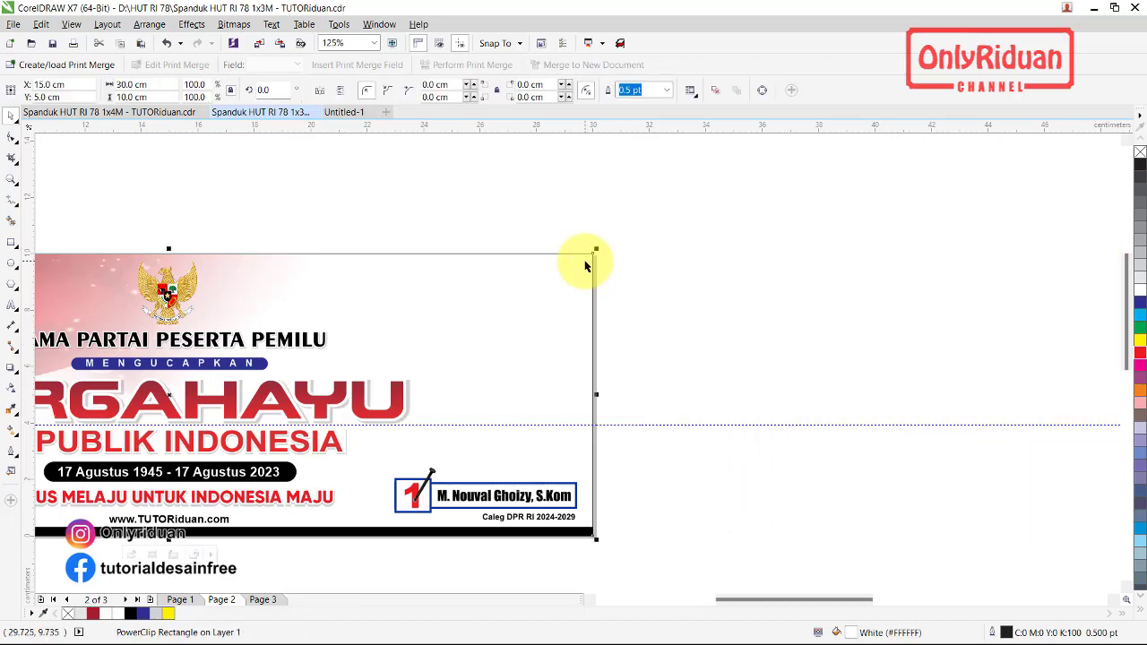
Edit the PowerClip contents, shifting the flag left over the banner's right half
{"action": "right_click", "coordinate": [585, 261]}
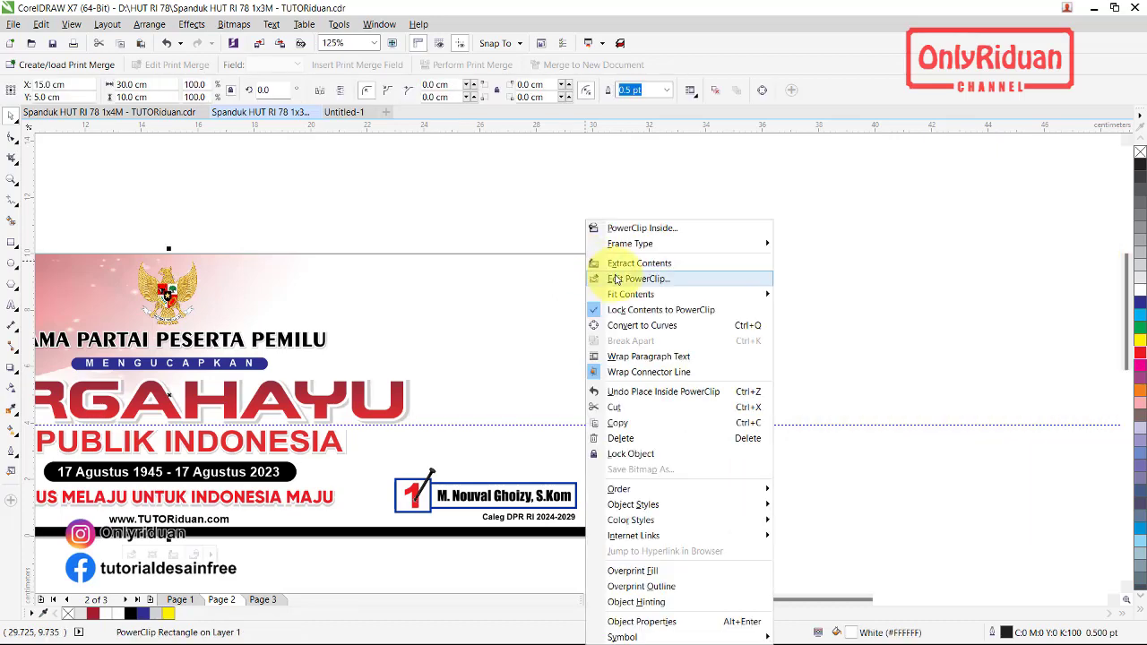
{"action": "left_click", "coordinate": [616, 273]}
{"action": "mouse_move", "coordinate": [634, 304]}
{"action": "left_mouse_down"}
{"action": "mouse_move", "coordinate": [607, 354]}
{"action": "mouse_move", "coordinate": [545, 339]}
{"action": "left_mouse_up"}
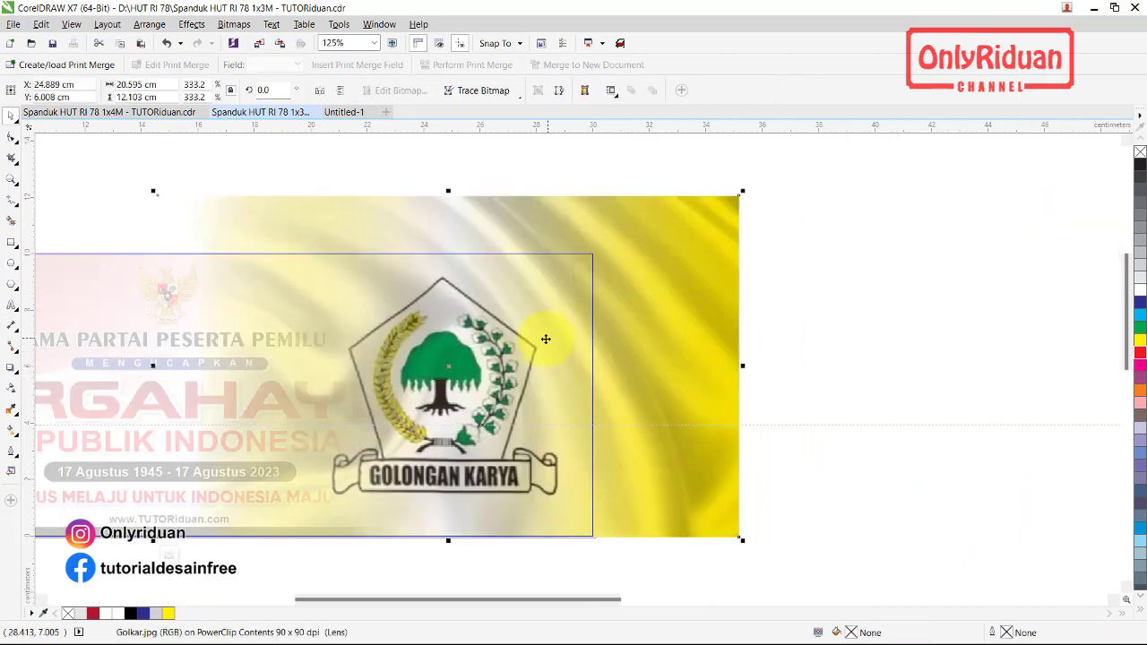
{"action": "right_click", "coordinate": [519, 318]}
{"action": "left_click", "coordinate": [672, 324]}
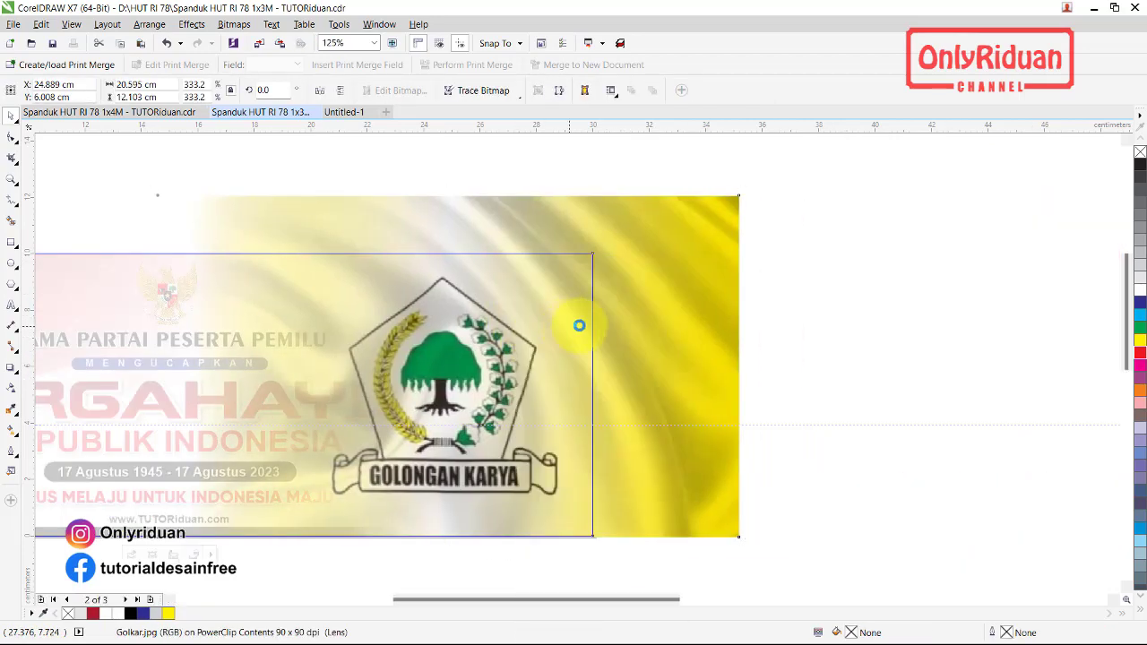
{"action": "scroll", "coordinate": [754, 345], "scroll_direction": "down", "scroll_amount": 2}
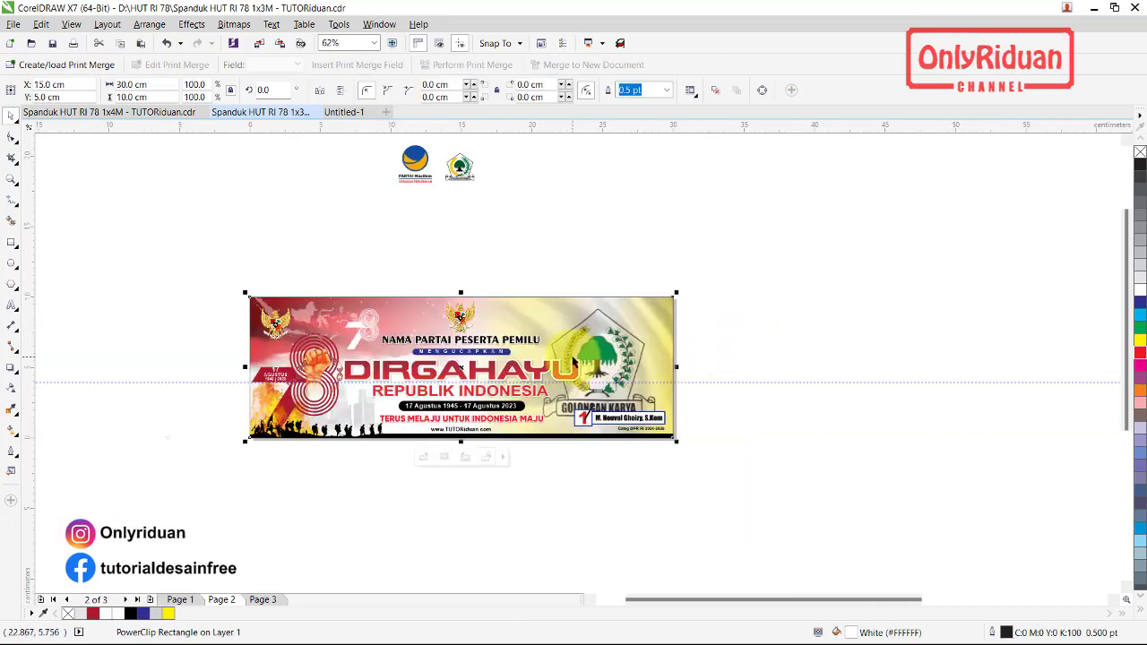
{"action": "scroll", "coordinate": [587, 345], "scroll_direction": "up", "scroll_amount": 2}
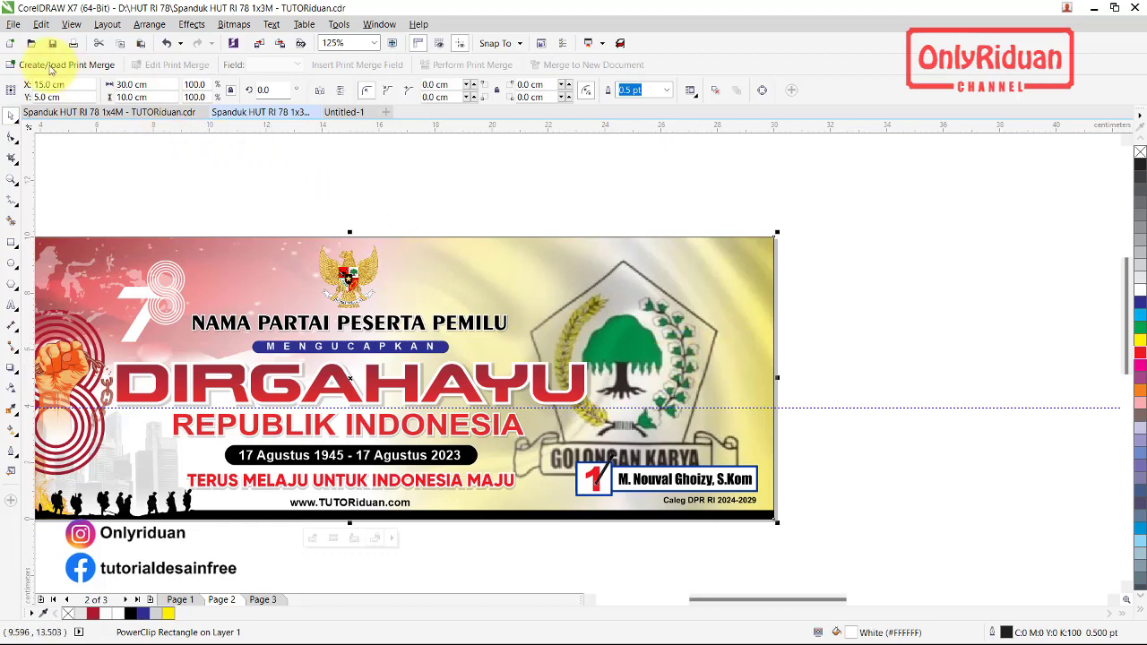
Import the Golkar candidate photo from the BANNER CELEG 2024 Foto folder
{"action": "left_click", "coordinate": [15, 24]}
{"action": "left_click", "coordinate": [36, 239]}
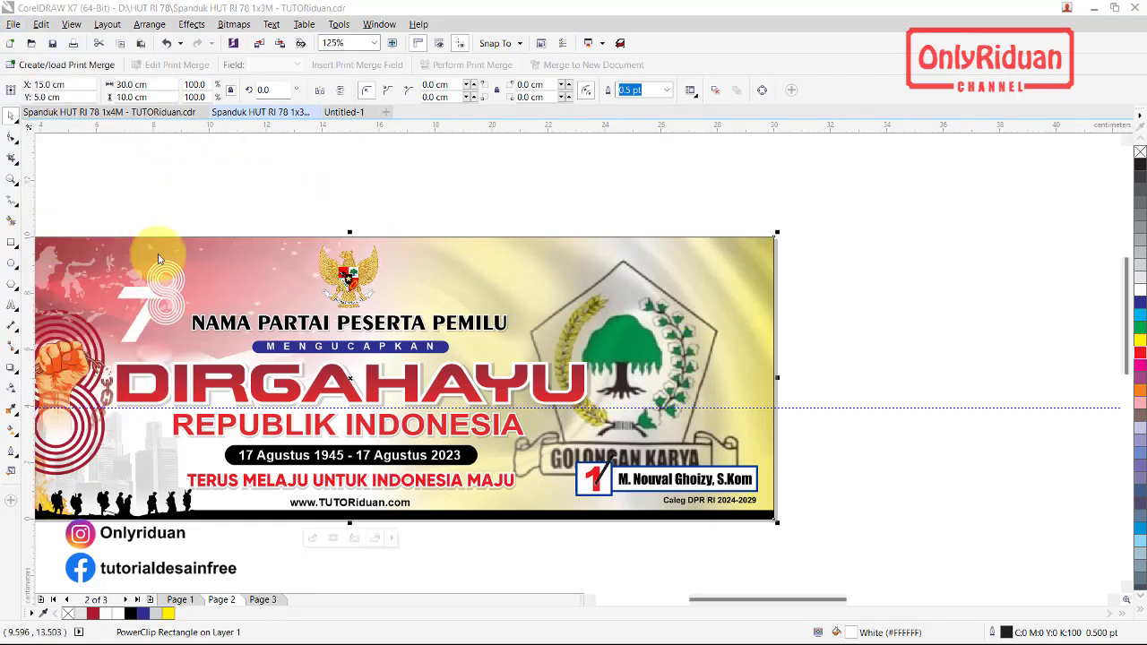
{"action": "left_click", "coordinate": [184, 42]}
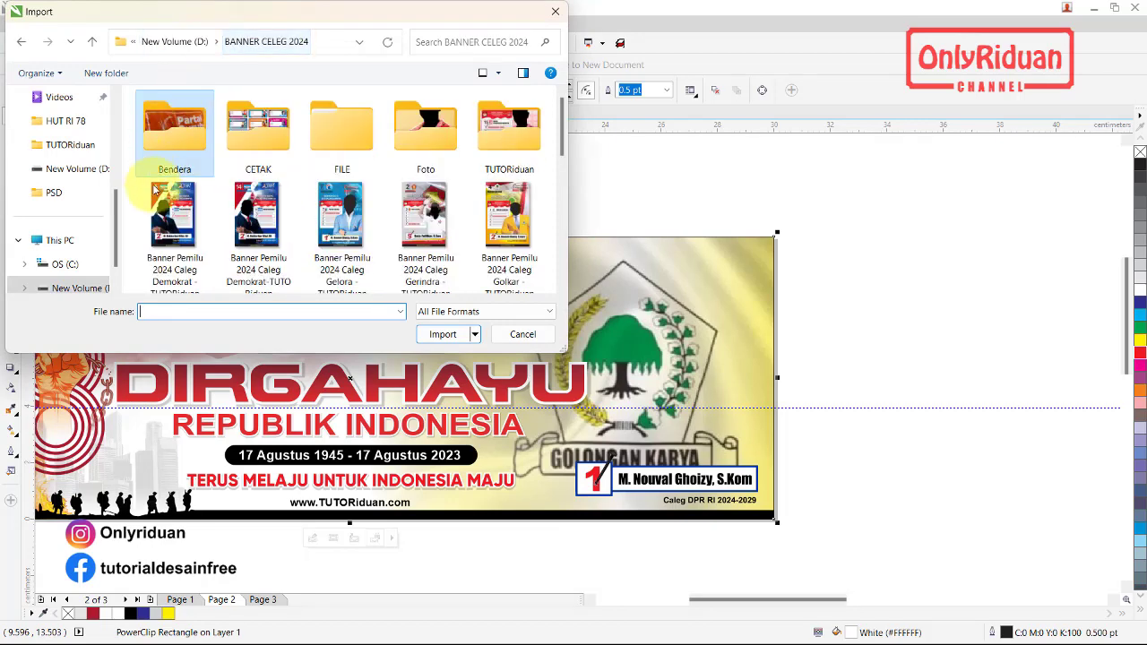
{"action": "double_click", "coordinate": [430, 144]}
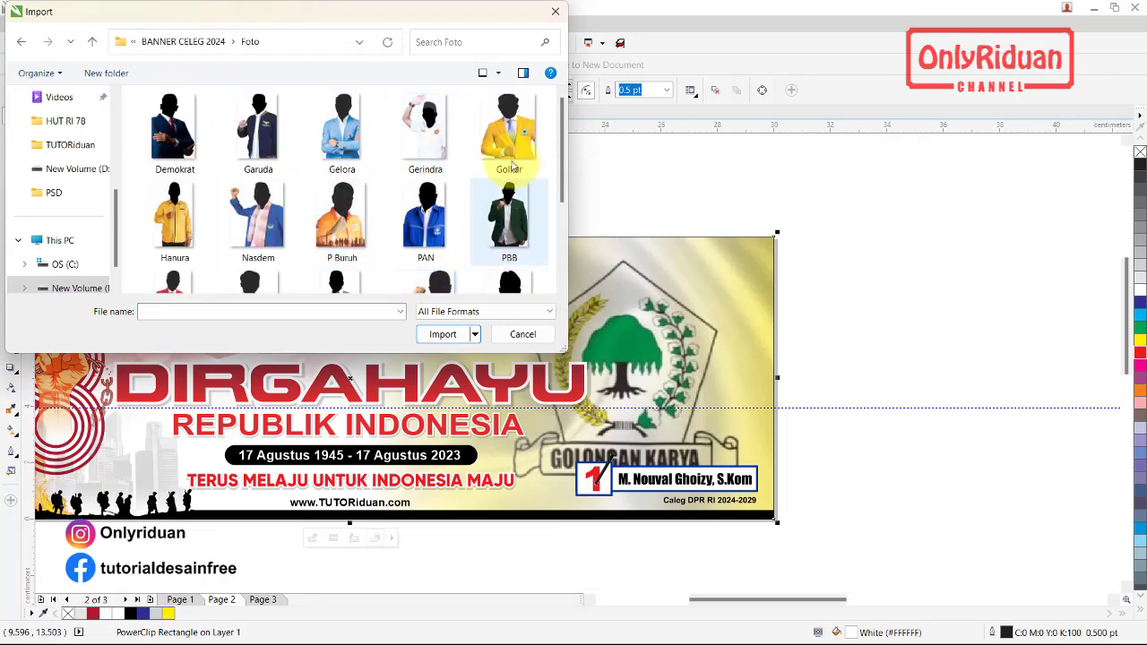
{"action": "left_click", "coordinate": [508, 135]}
{"action": "left_click", "coordinate": [439, 333]}
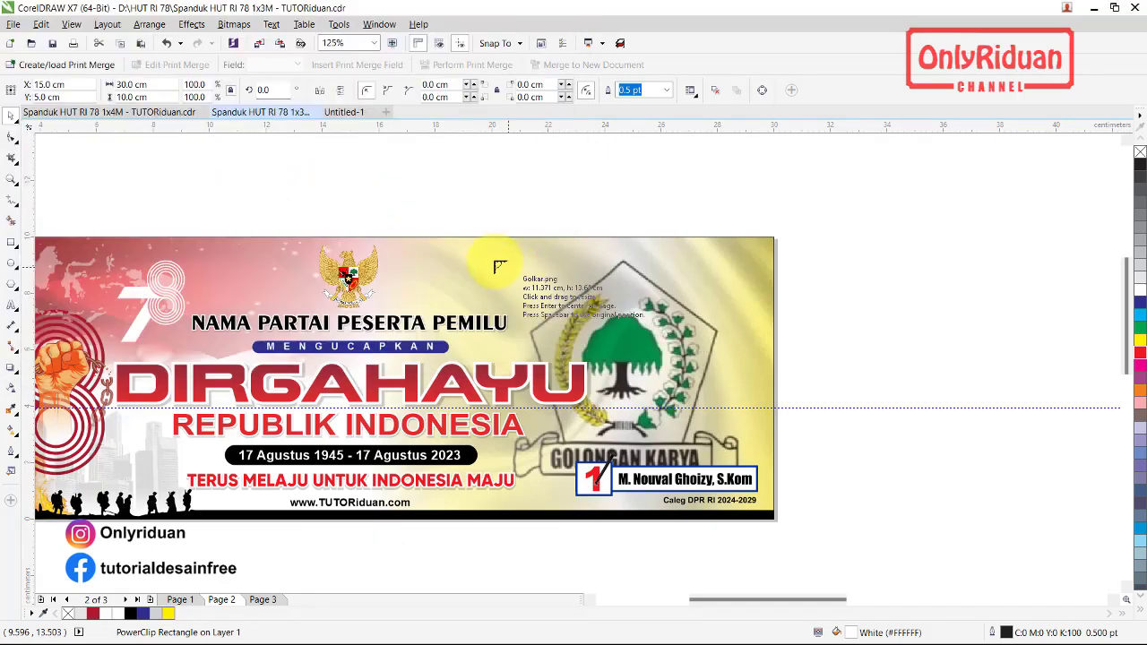
Place and shrink the yellow-jacket figure at the banner's right end, then select the name box pieces
{"action": "left_click_drag", "start_coordinate": [466, 244], "coordinate": [733, 514]}
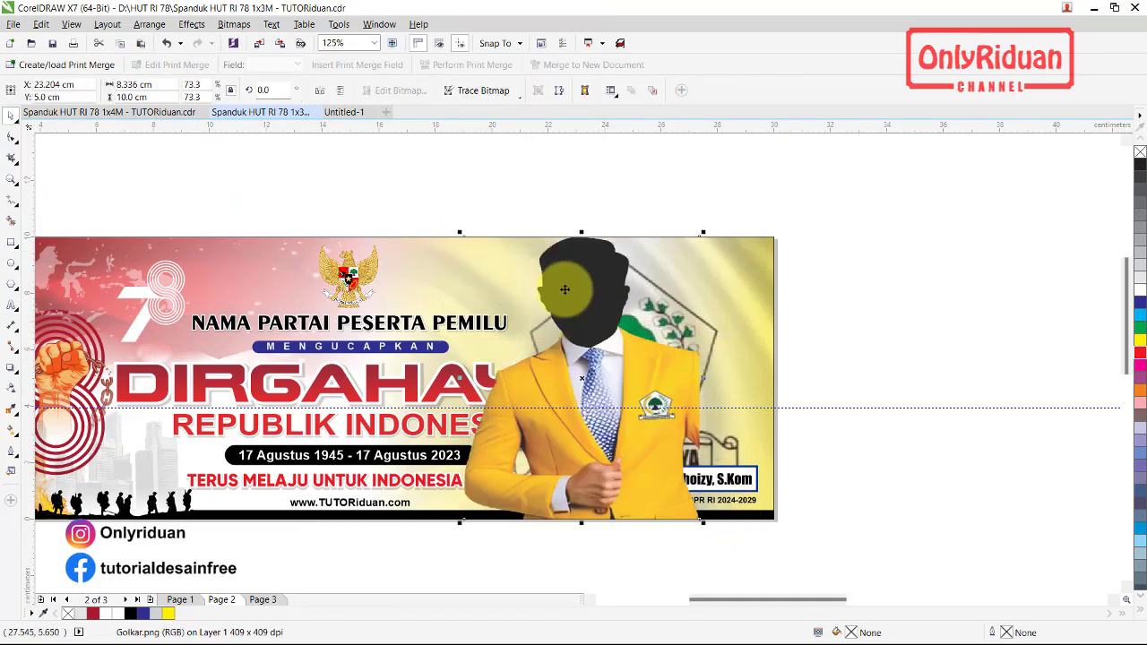
{"action": "left_click_drag", "start_coordinate": [460, 235], "coordinate": [471, 247]}
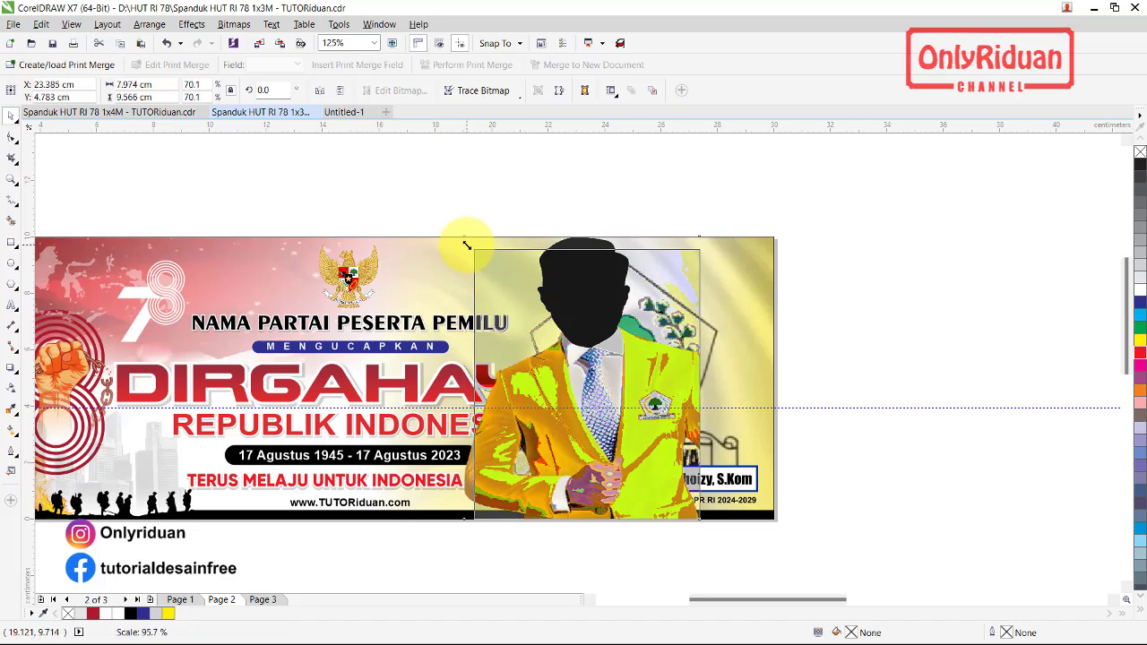
{"action": "left_click_drag", "start_coordinate": [678, 312], "coordinate": [692, 338]}
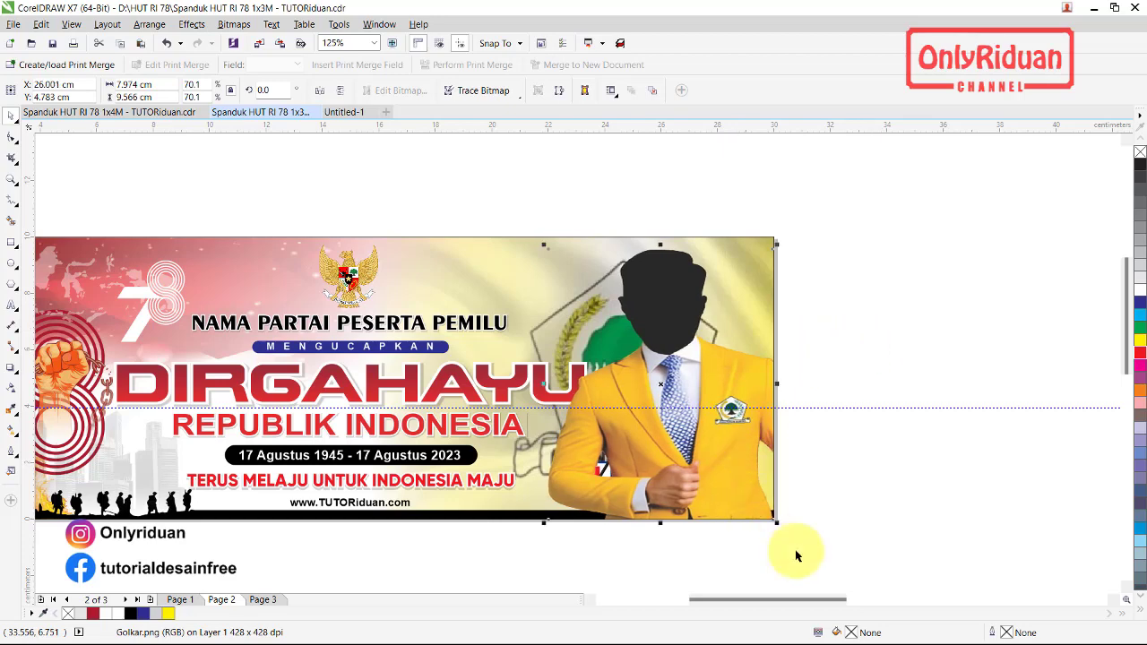
{"action": "left_click", "coordinate": [891, 568]}
{"action": "mouse_move", "coordinate": [906, 559]}
{"action": "left_mouse_down"}
{"action": "mouse_move", "coordinate": [569, 481]}
{"action": "mouse_move", "coordinate": [543, 456]}
{"action": "left_mouse_up"}
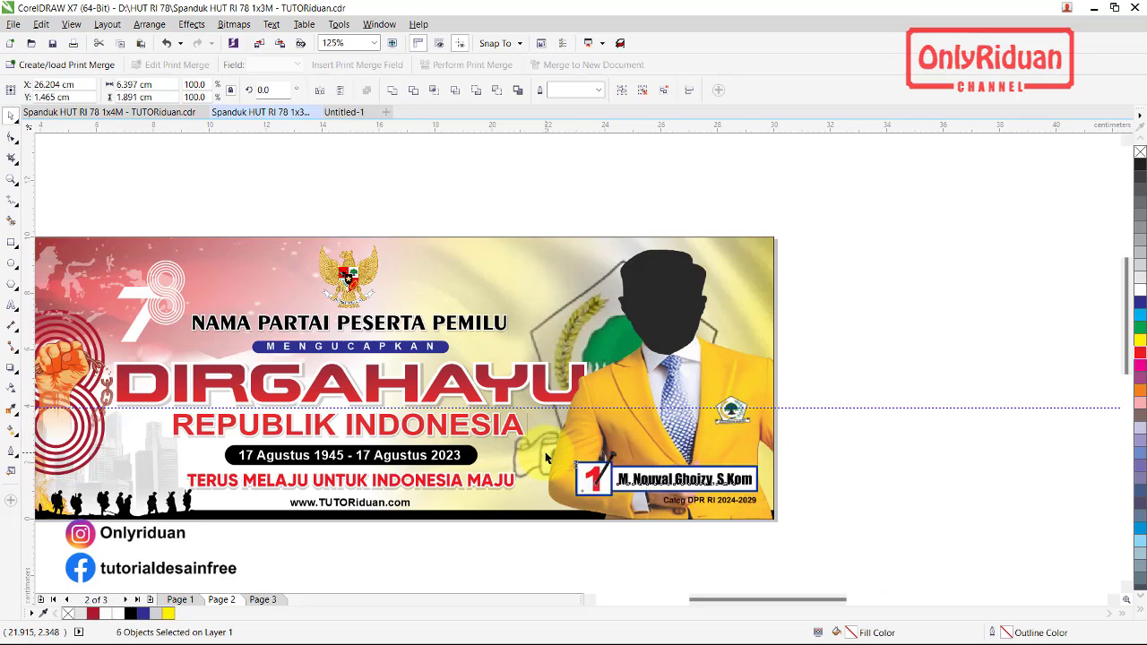
{"action": "left_click", "coordinate": [880, 456]}
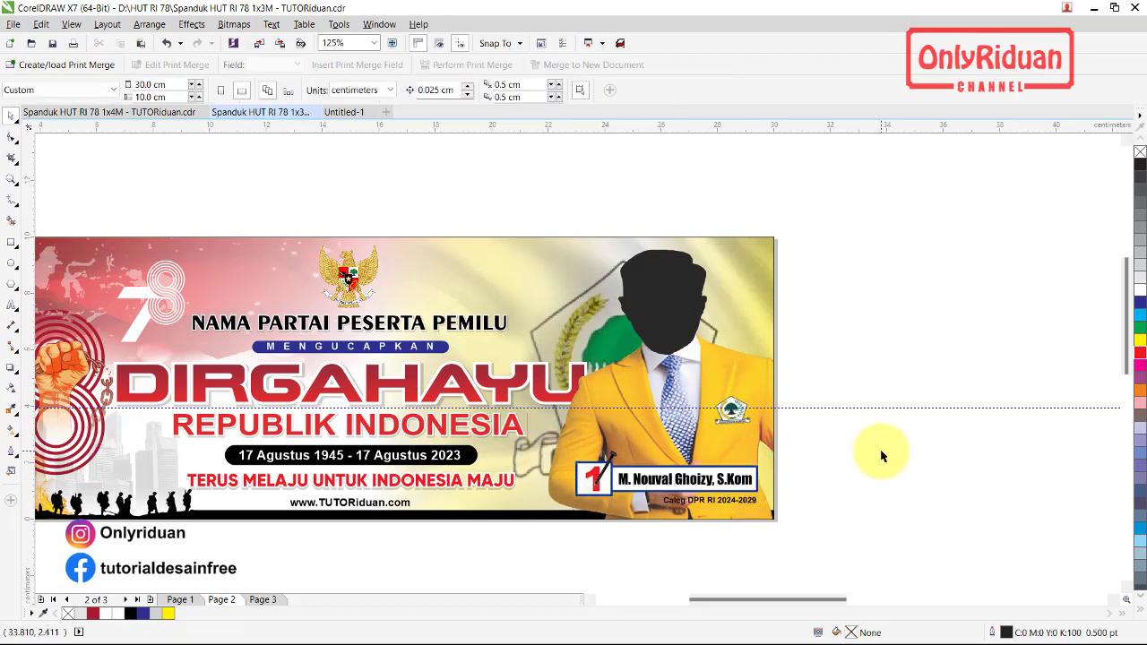
Delete the Garuda emblem above the heading and give DIRGAHAYU a drop shadow
{"action": "left_click", "coordinate": [349, 274]}
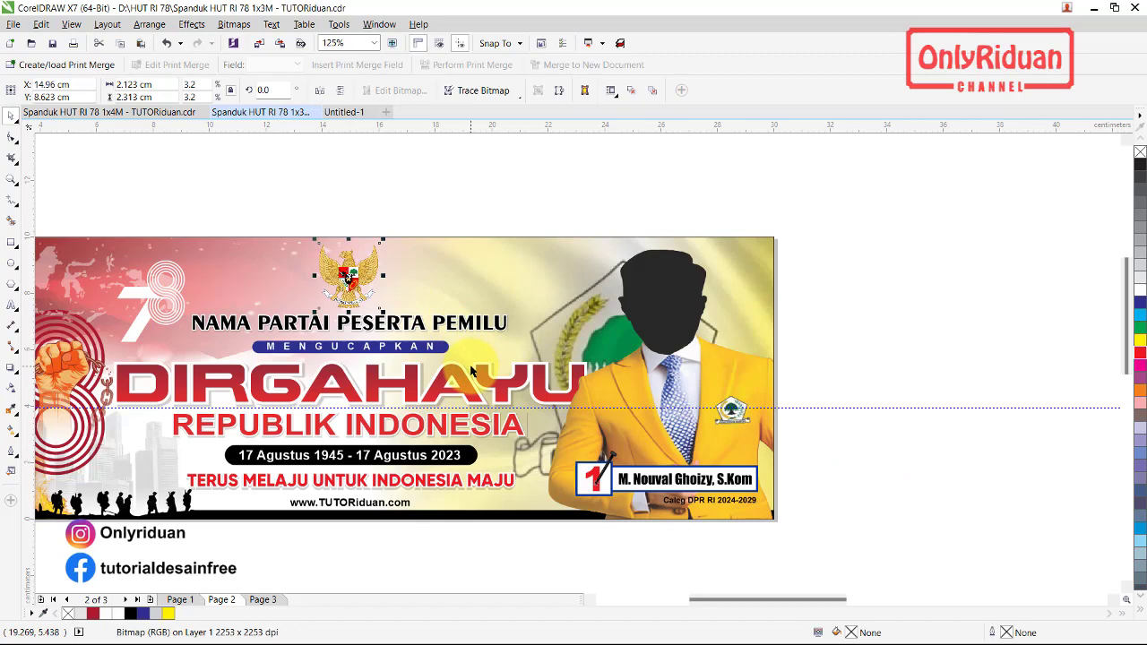
{"action": "key", "text": "Delete"}
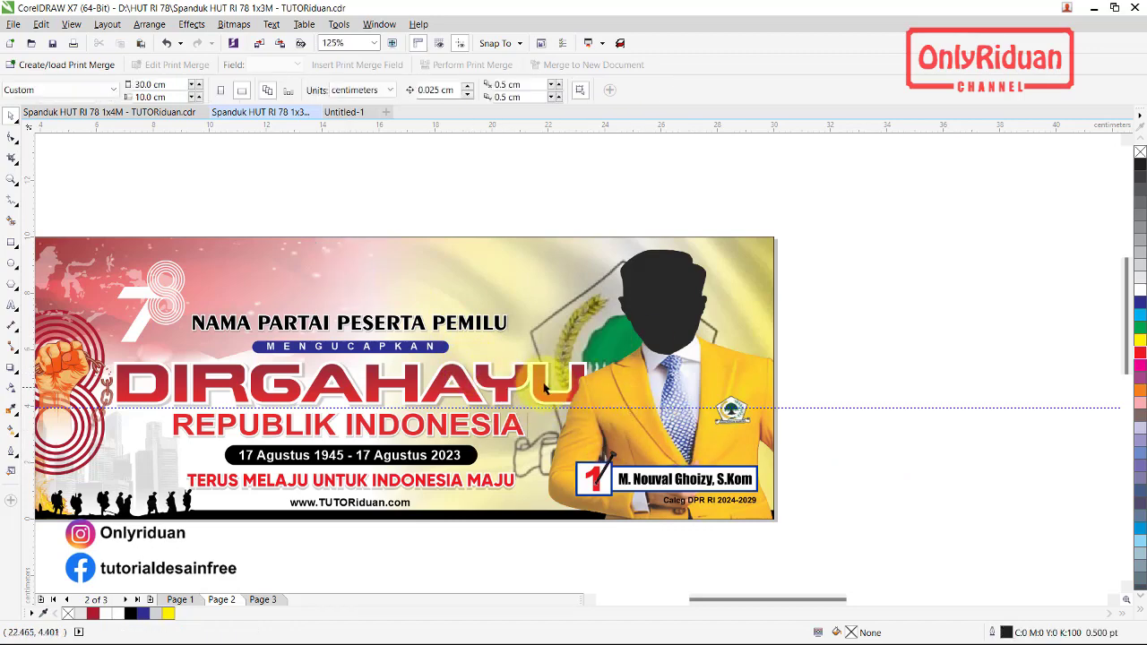
{"action": "left_click", "coordinate": [542, 385]}
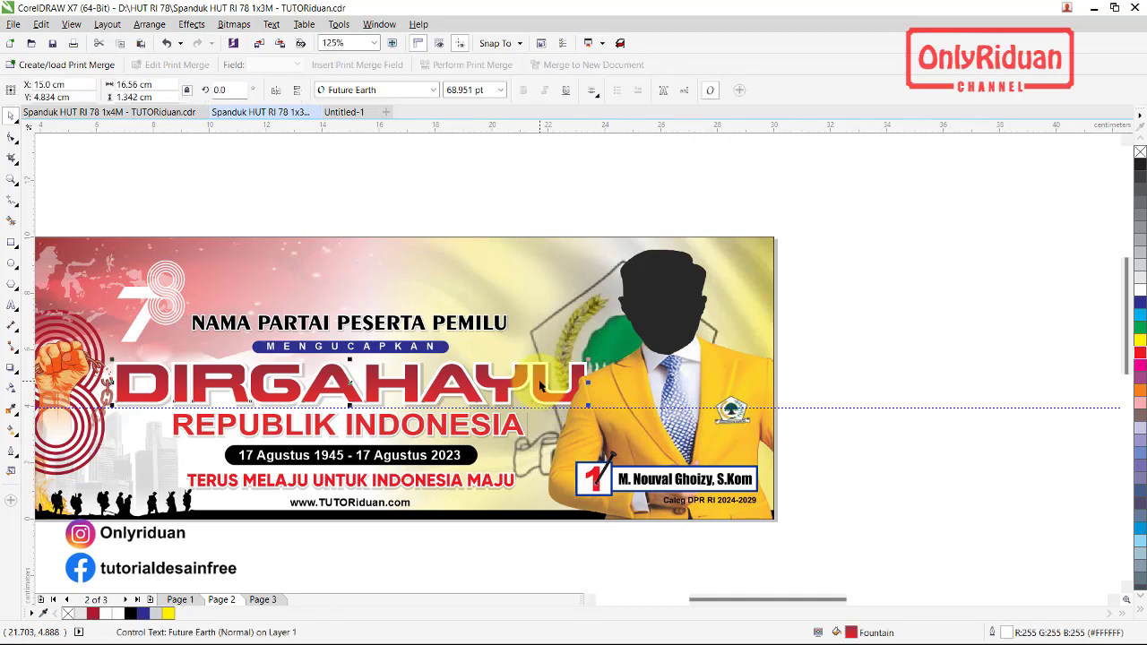
{"action": "left_click_drag", "start_coordinate": [541, 386], "coordinate": [546, 388]}
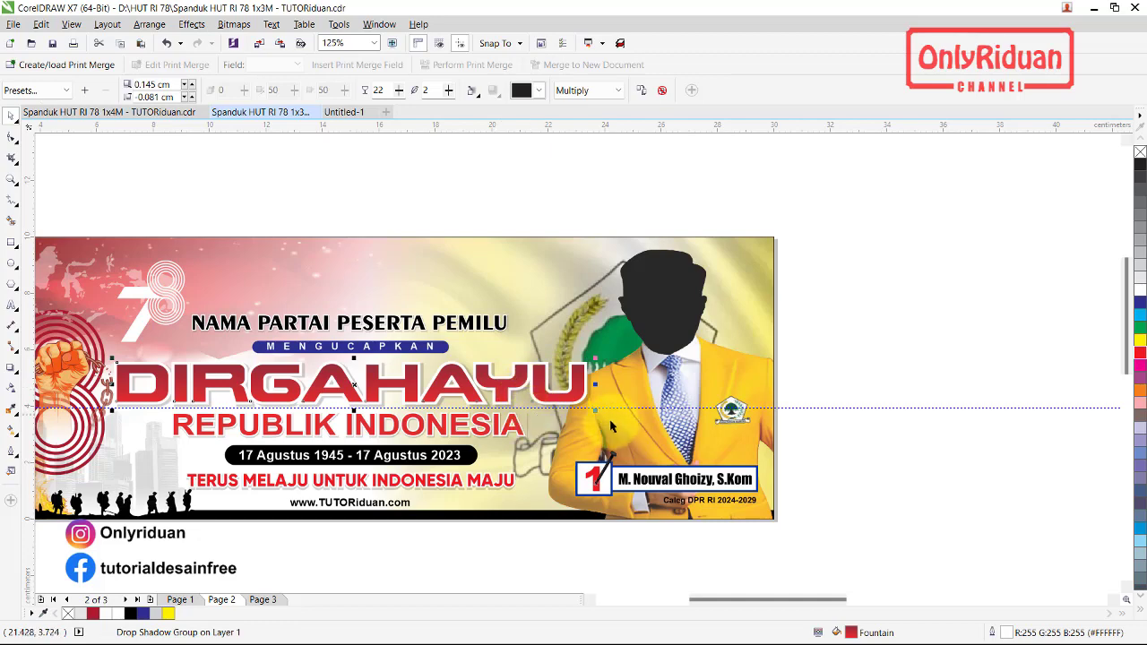
{"action": "scroll", "coordinate": [369, 315], "scroll_direction": "down", "scroll_amount": 2}
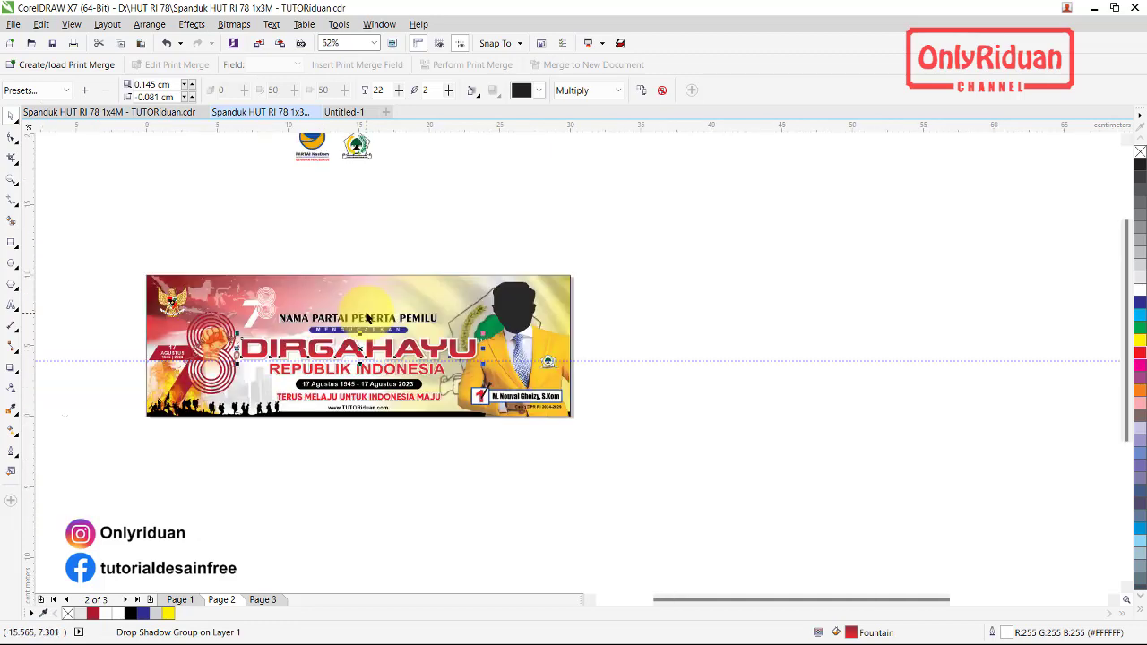
Move the Golkar logo to the banner's top centre above the party heading
{"action": "left_click_drag", "start_coordinate": [358, 146], "coordinate": [370, 293]}
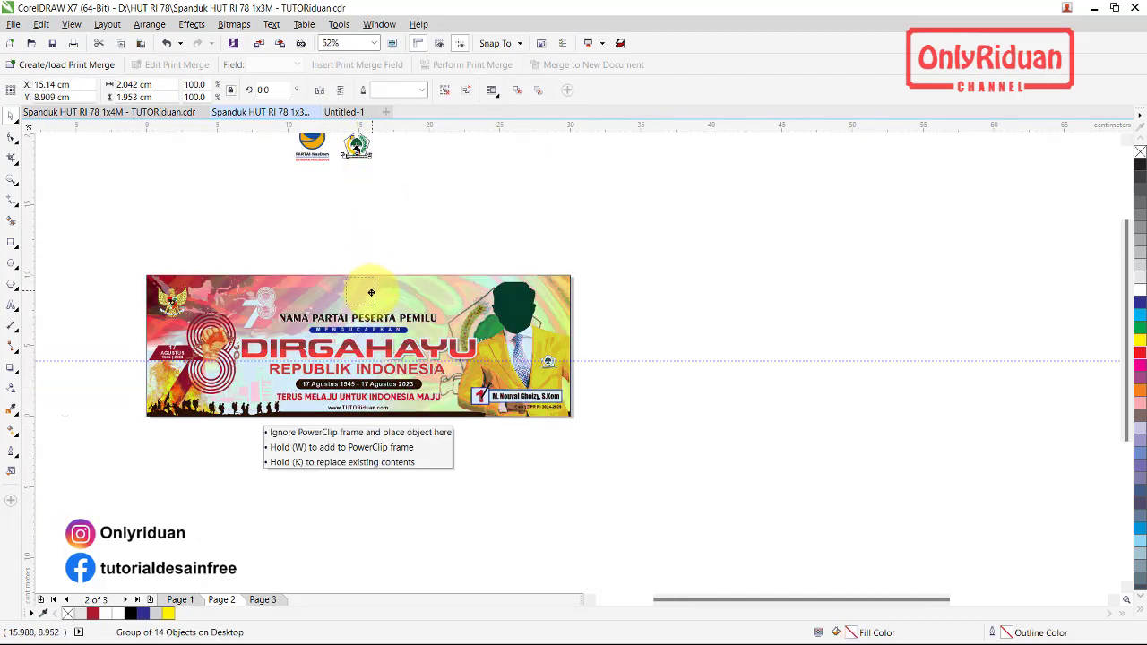
{"action": "scroll", "coordinate": [370, 294], "scroll_direction": "up", "scroll_amount": 1}
{"action": "scroll", "coordinate": [370, 294], "scroll_direction": "up", "scroll_amount": 1}
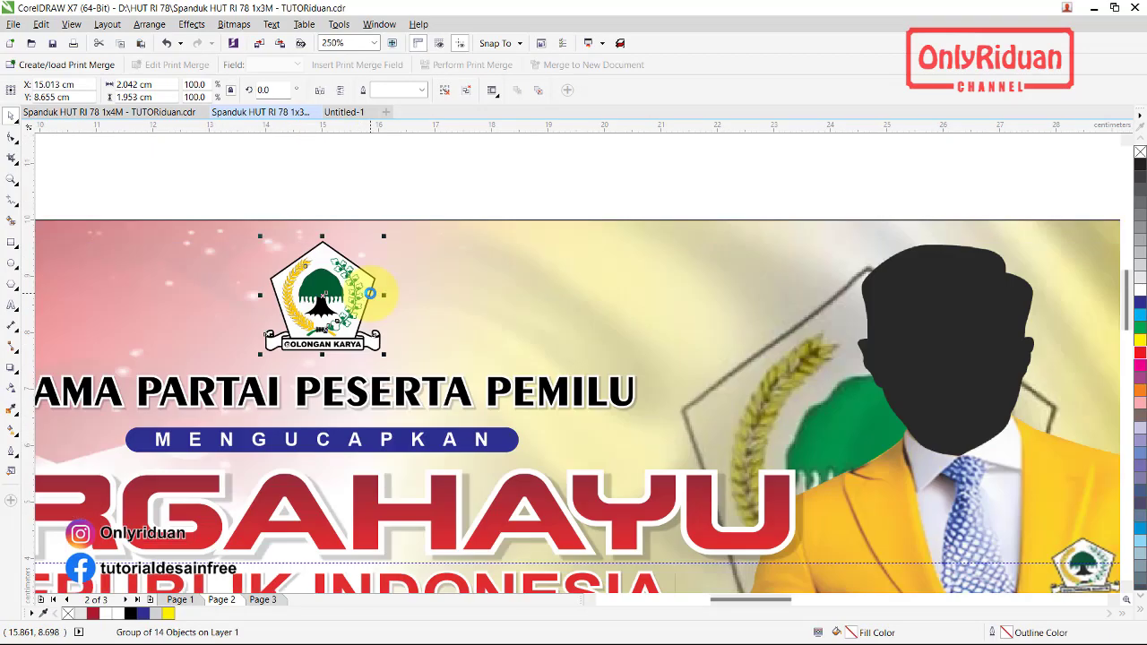
{"action": "scroll", "coordinate": [385, 304], "scroll_direction": "down", "scroll_amount": 1}
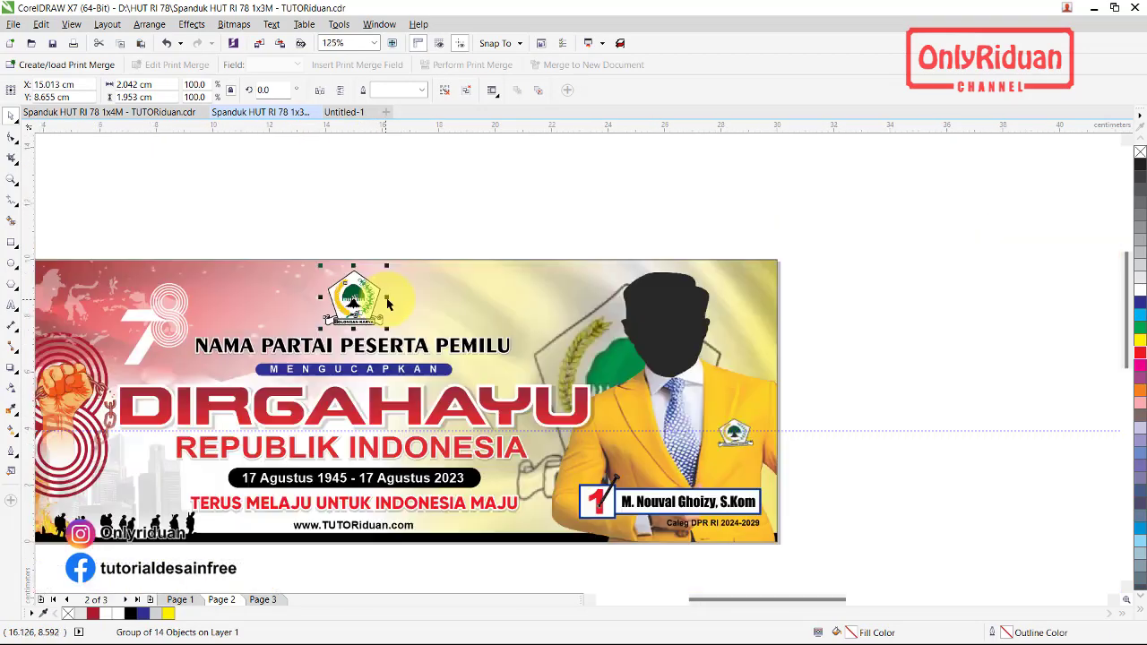
{"action": "left_click", "coordinate": [387, 355], "text": "ctrl"}
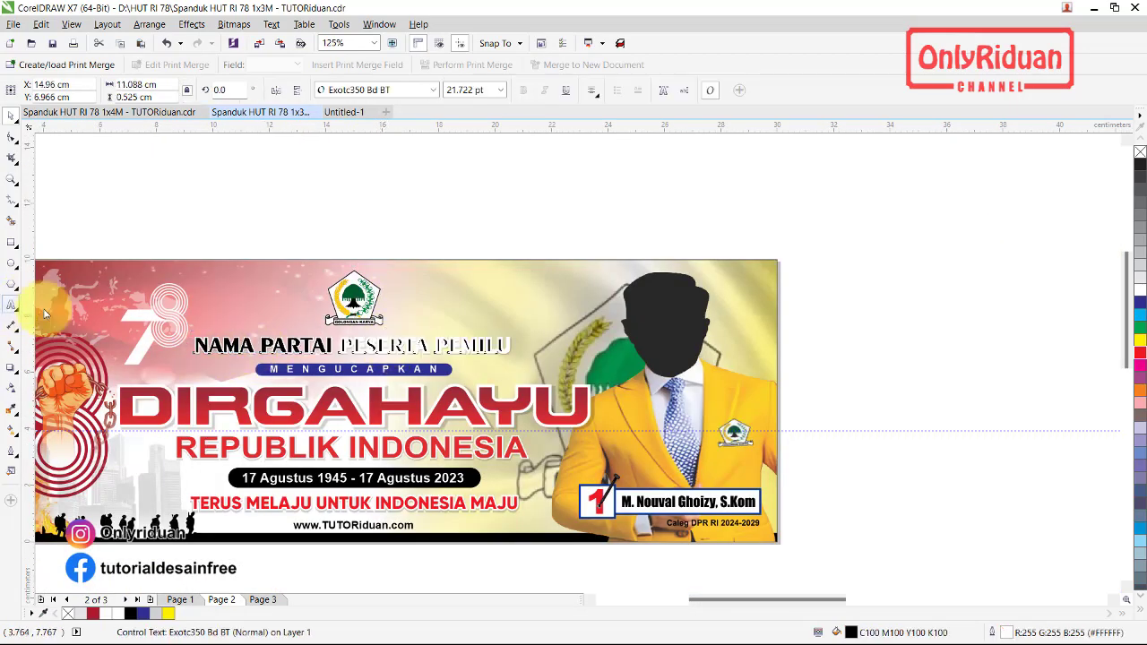
Edit the heading text from NAMA PARTAI PESERTA PEMILU to PARTAI GOLKAR
{"action": "left_click", "coordinate": [242, 348]}
{"action": "key", "text": "BackSpace"}
{"action": "key", "text": "BackSpace"}
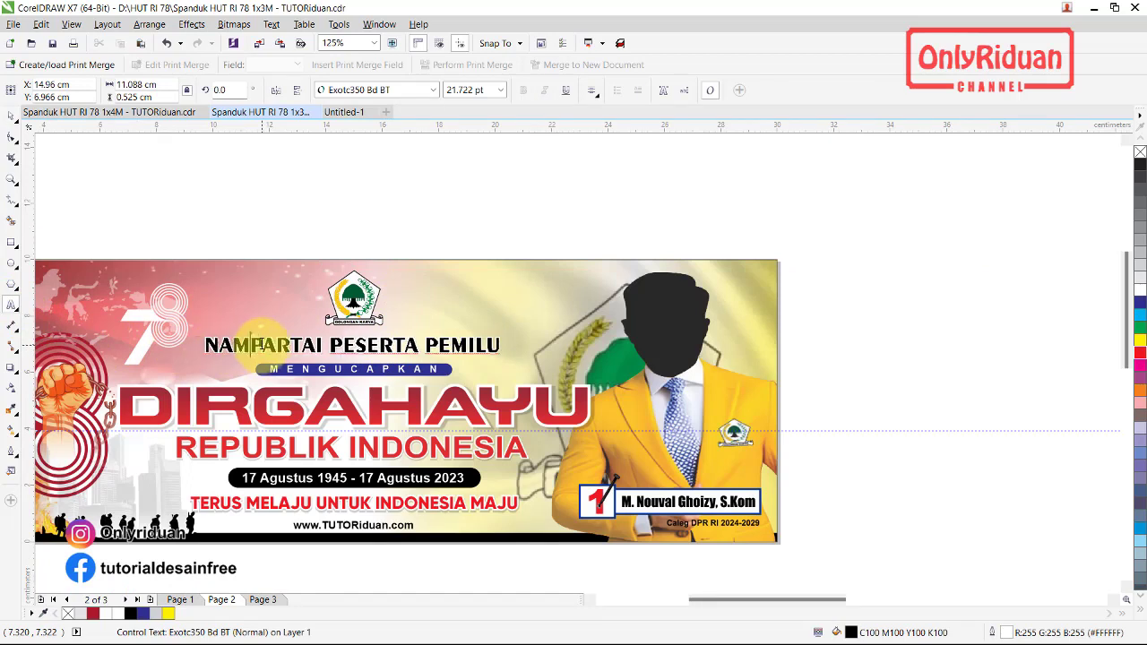
{"action": "key", "text": "BackSpace"}
{"action": "key", "text": "BackSpace"}
{"action": "key", "text": "BackSpace"}
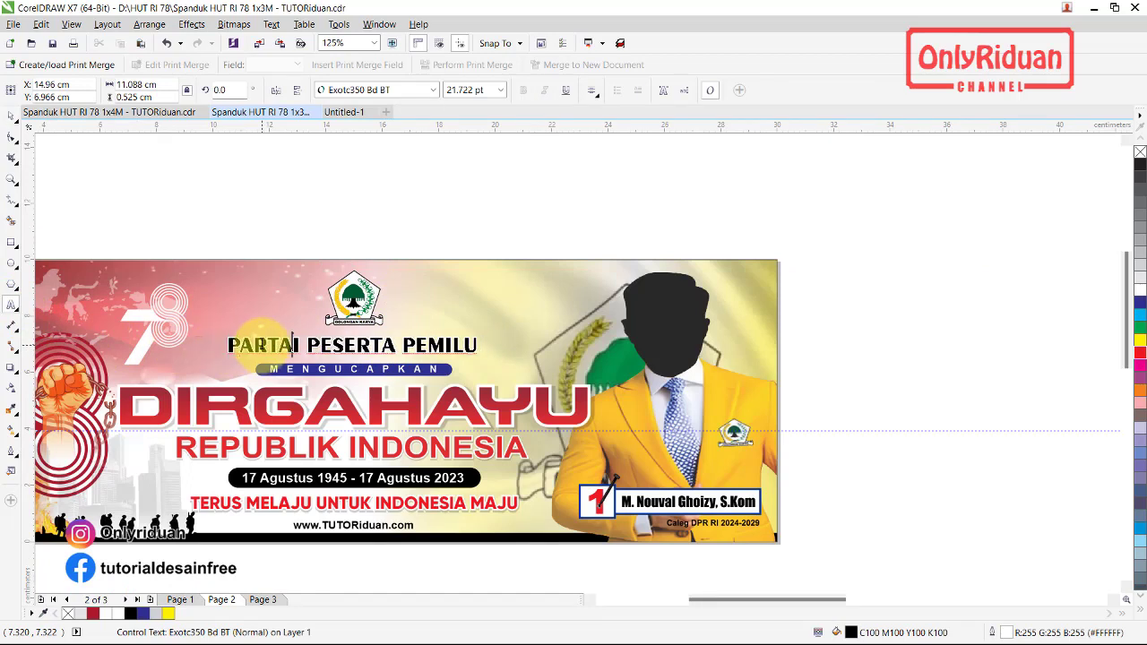
{"action": "key", "text": "Delete"}
{"action": "key", "text": "Delete"}
{"action": "key", "text": "Delete"}
{"action": "key", "text": "Delete"}
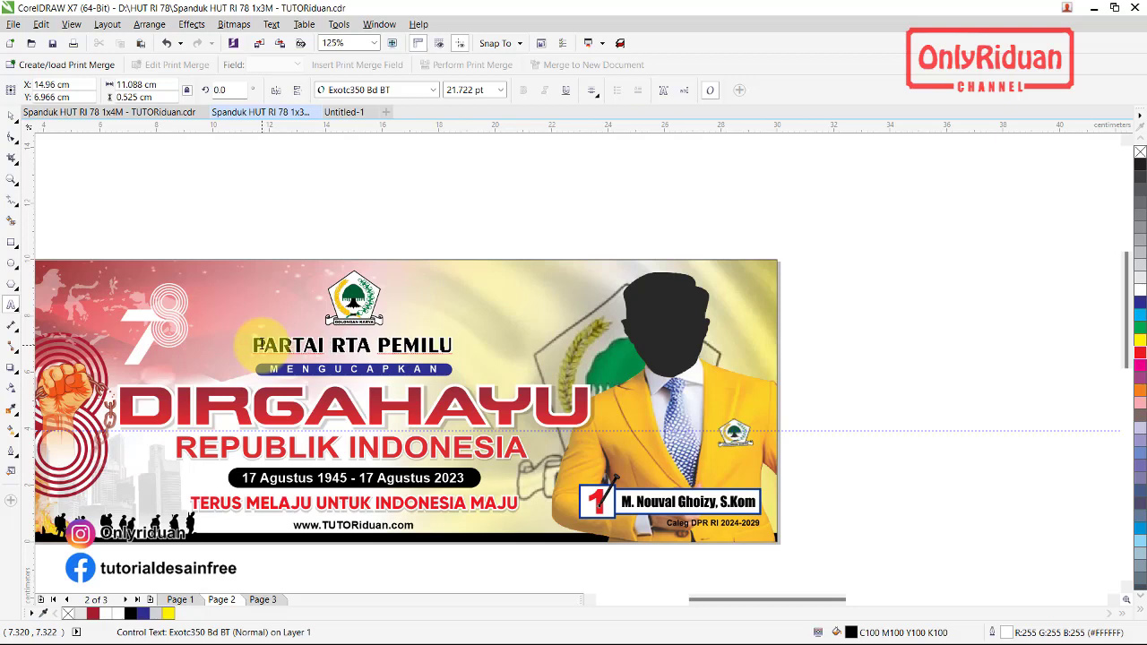
{"action": "key", "text": "Delete"}
{"action": "key", "text": "Delete"}
{"action": "key", "text": "Delete"}
{"action": "key", "text": "Delete"}
{"action": "key", "text": "Delete"}
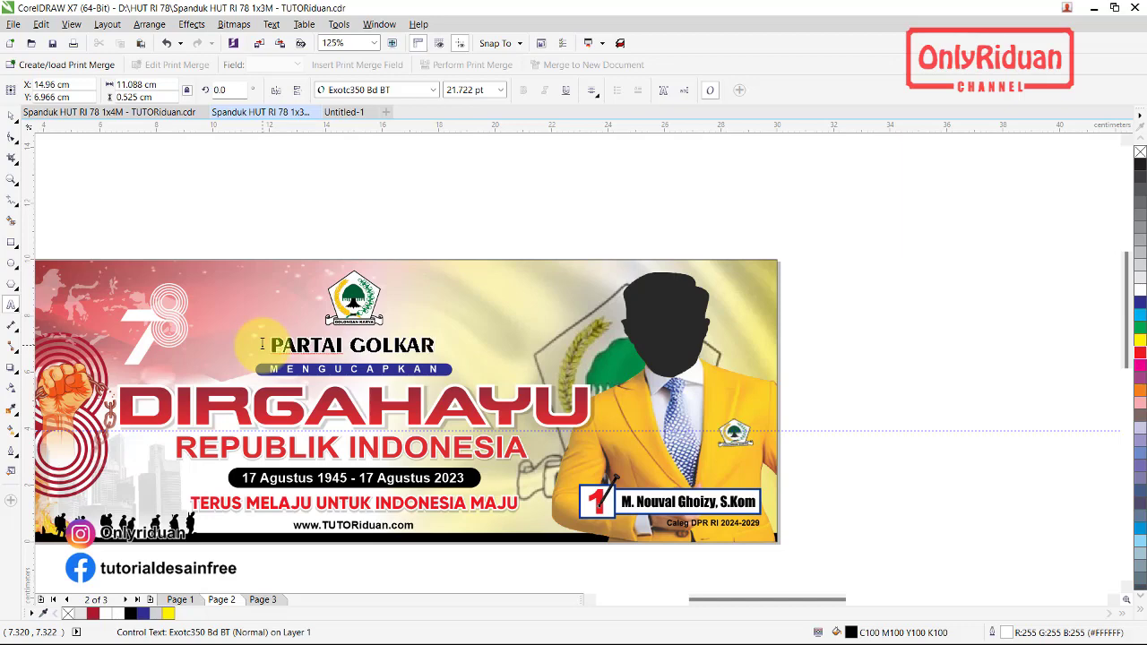
{"action": "left_click", "coordinate": [11, 115]}
{"action": "left_click", "coordinate": [176, 184]}
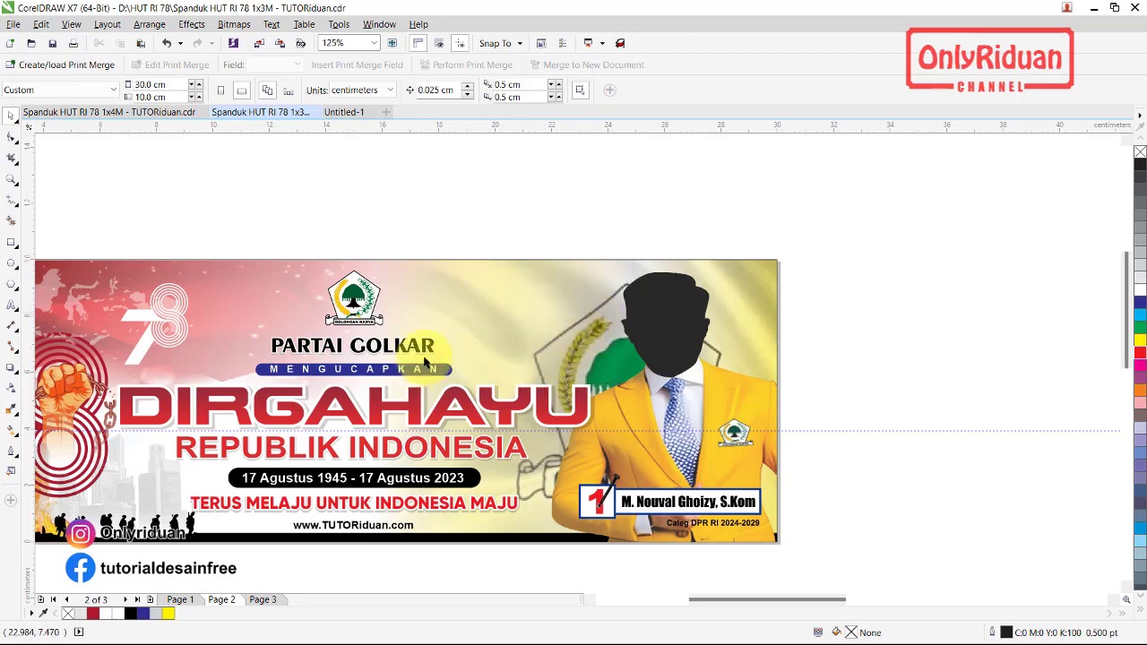
{"action": "scroll", "coordinate": [501, 350], "scroll_direction": "down", "scroll_amount": 2}
Check the number-1 candidate name box pieces, then switch to the Page 3 two-candidate banner
{"action": "scroll", "coordinate": [428, 356], "scroll_direction": "up", "scroll_amount": 2}
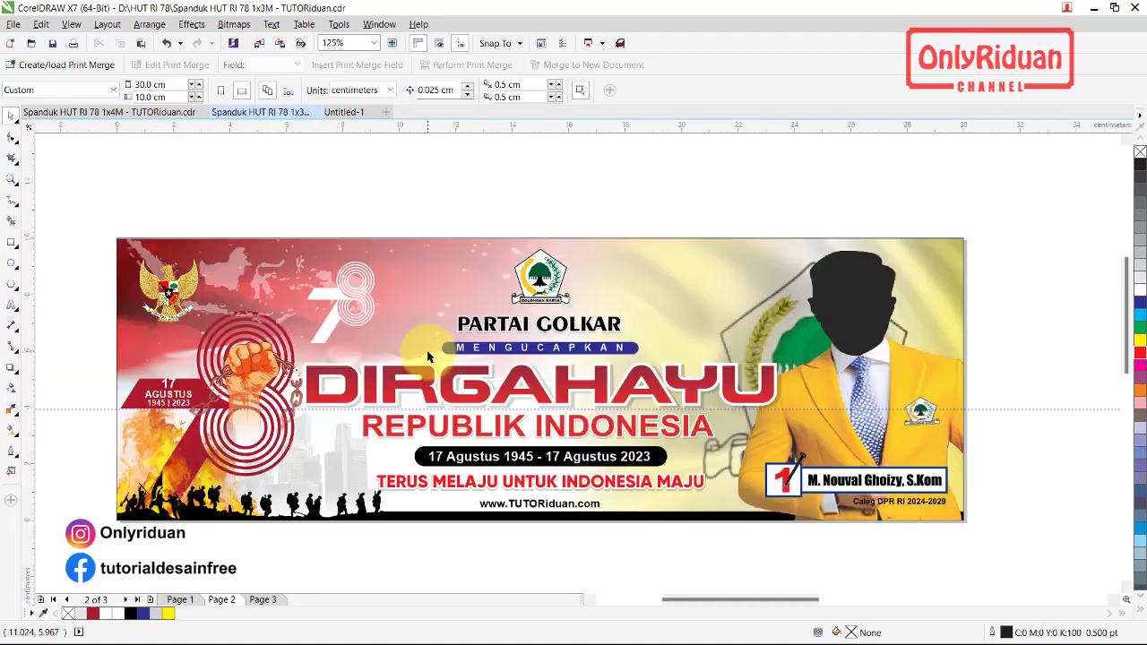
{"action": "left_click", "coordinate": [858, 485]}
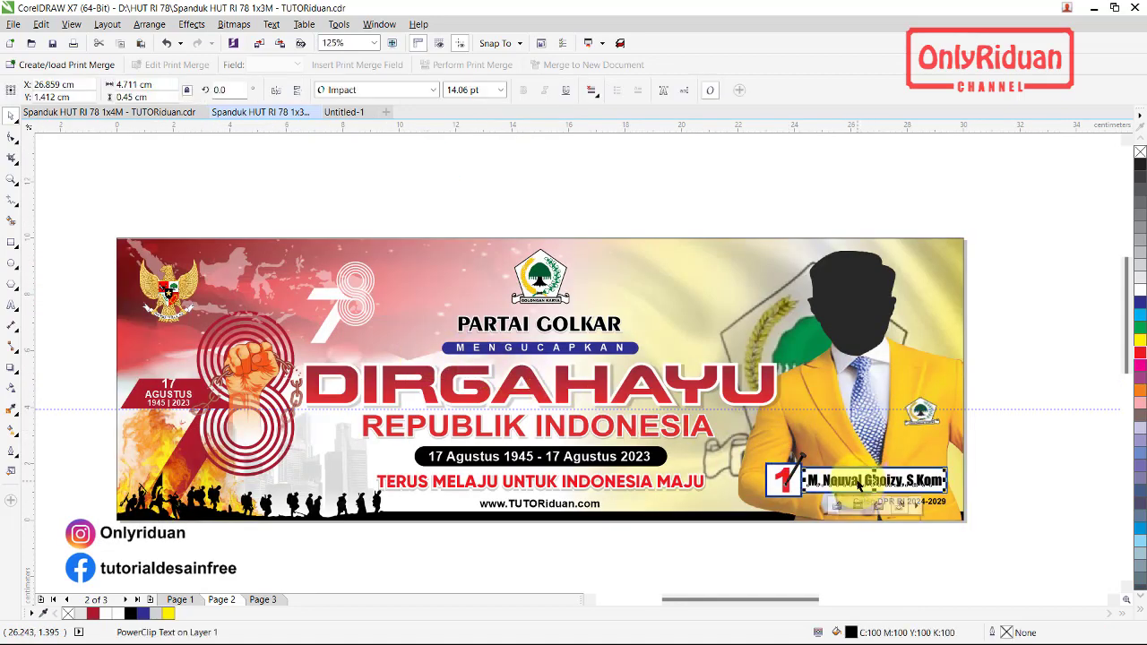
{"action": "left_click", "coordinate": [785, 477]}
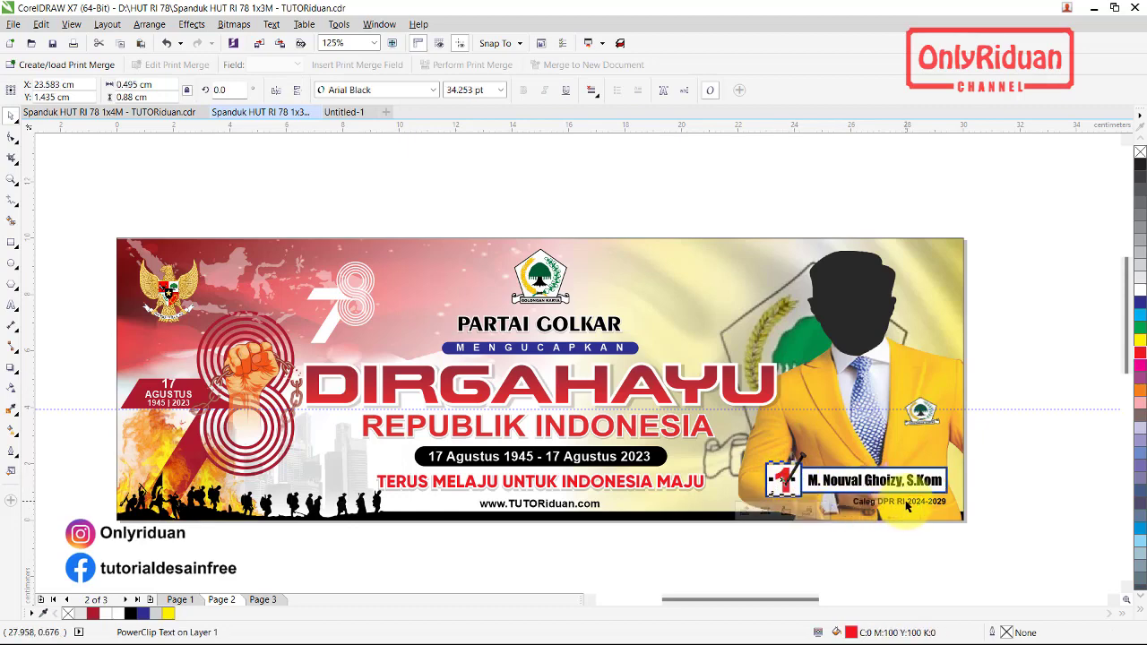
{"action": "left_click", "coordinate": [907, 507]}
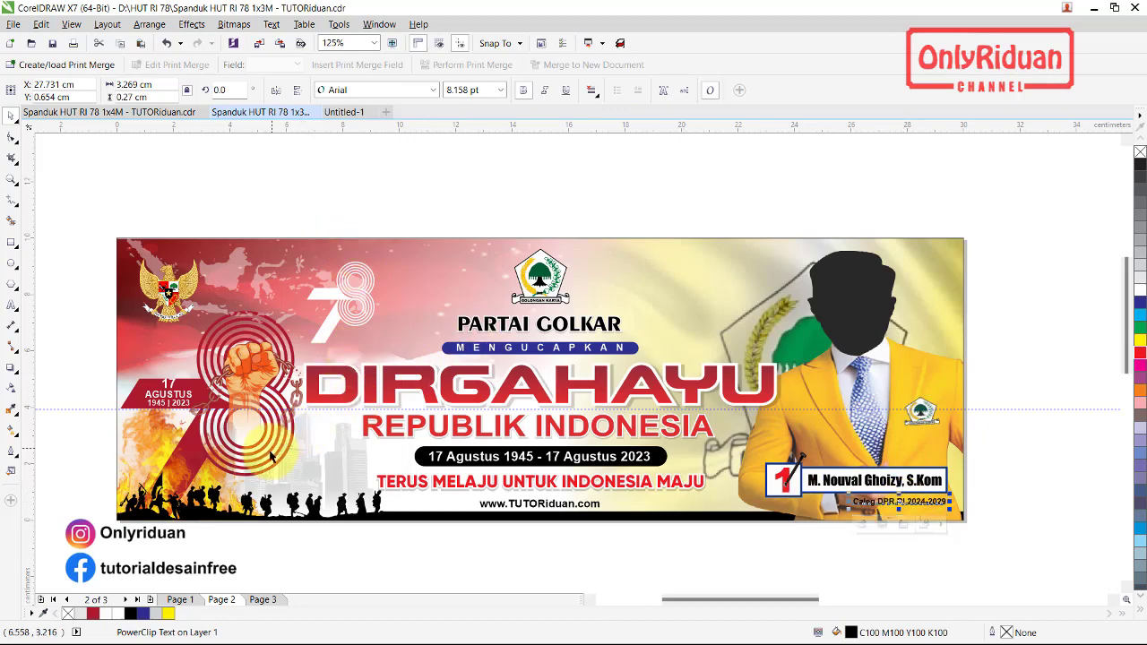
{"action": "left_click", "coordinate": [263, 600]}
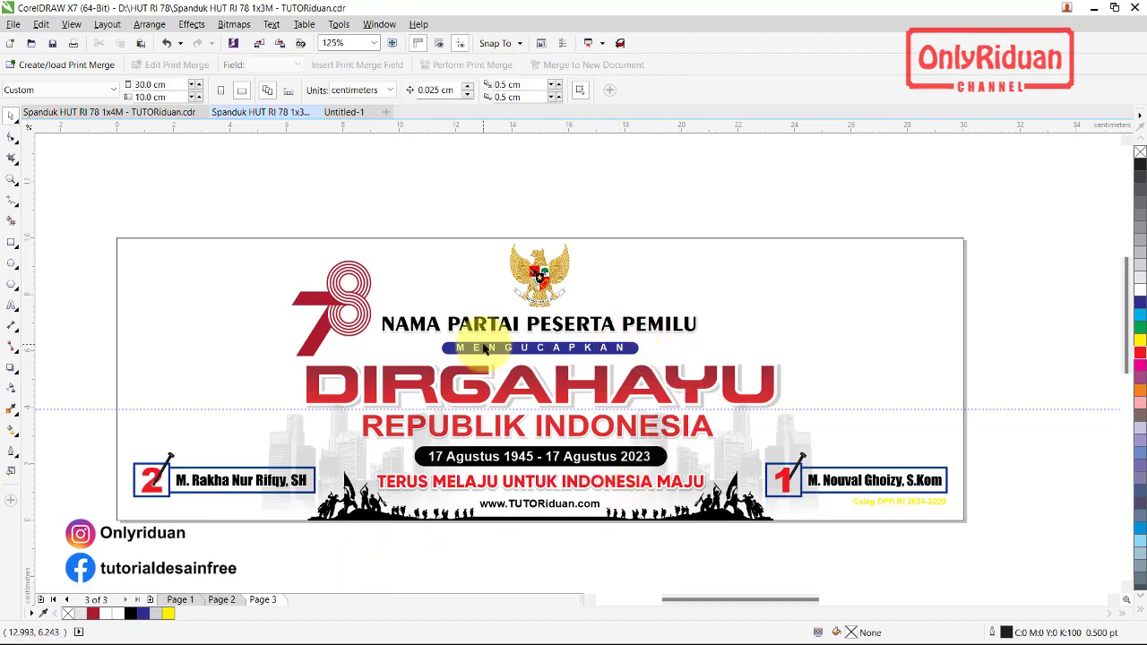
Import the nasdem flag image from the BANNER CELEG 2024 Bendera folder
{"action": "left_click", "coordinate": [14, 25]}
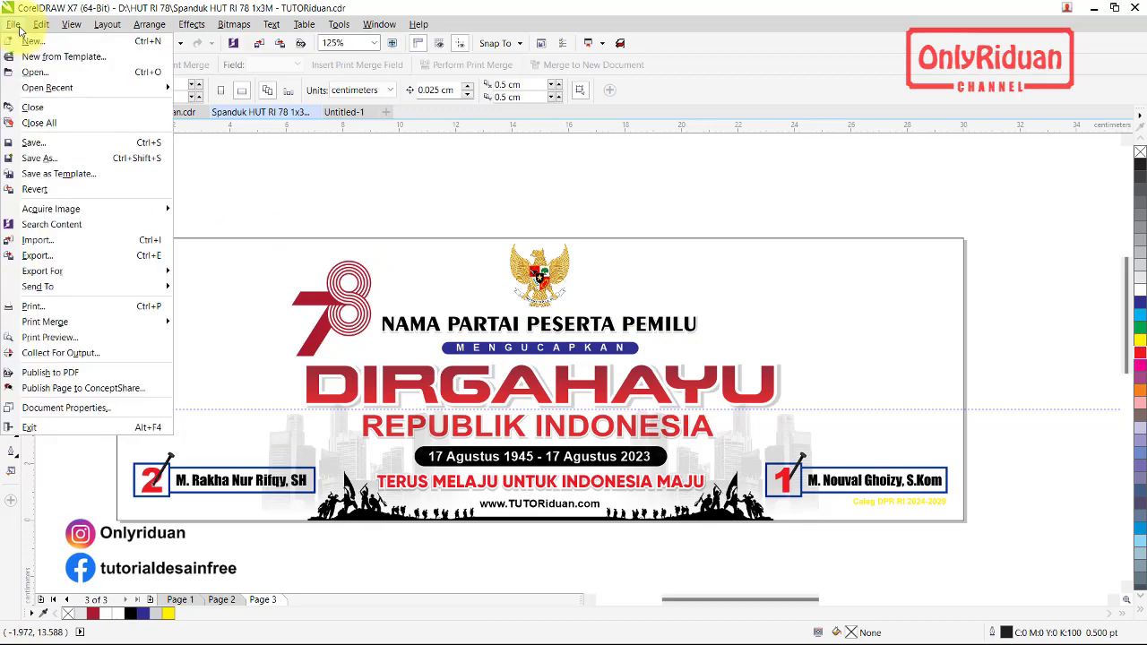
{"action": "left_click", "coordinate": [41, 240]}
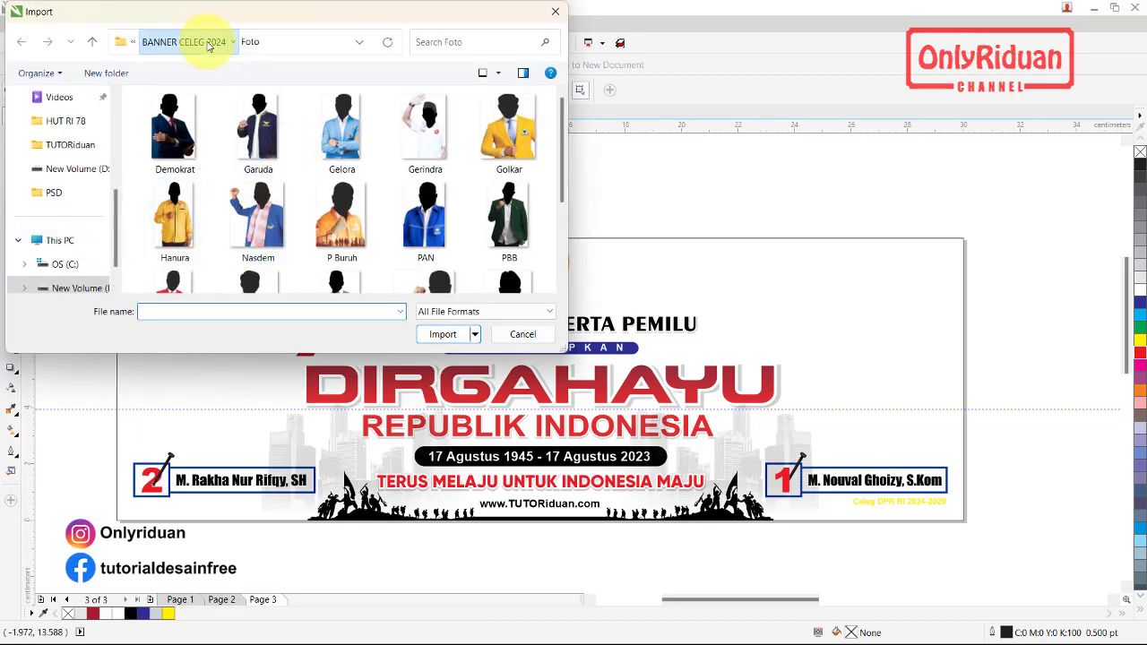
{"action": "left_click", "coordinate": [208, 42]}
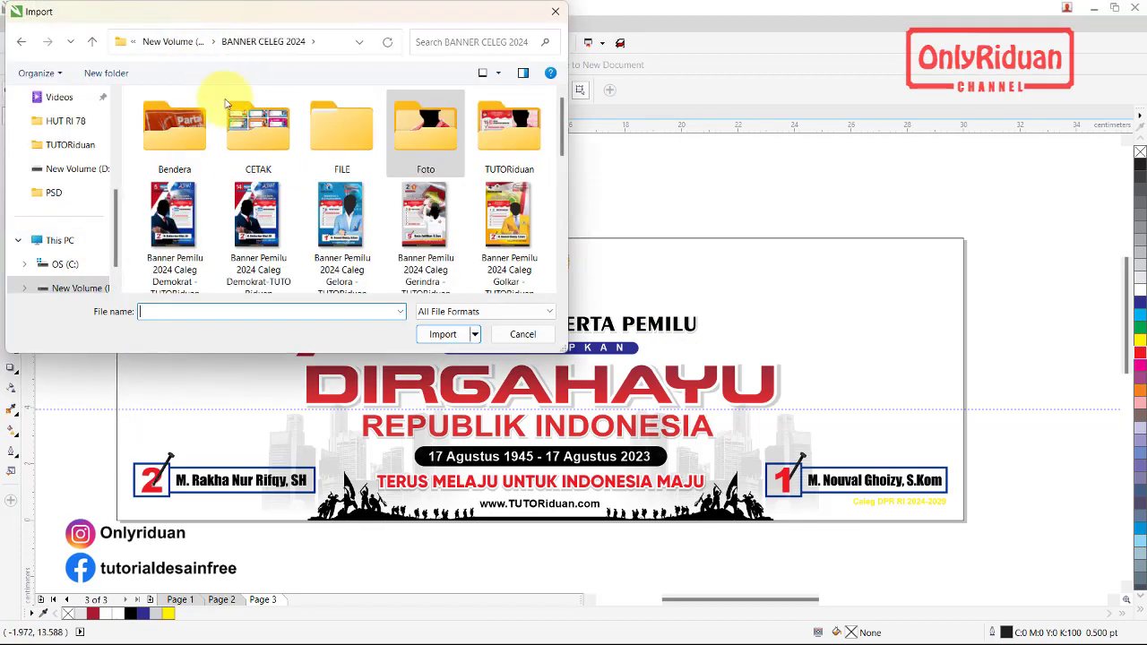
{"action": "double_click", "coordinate": [186, 149]}
{"action": "left_click", "coordinate": [507, 260]}
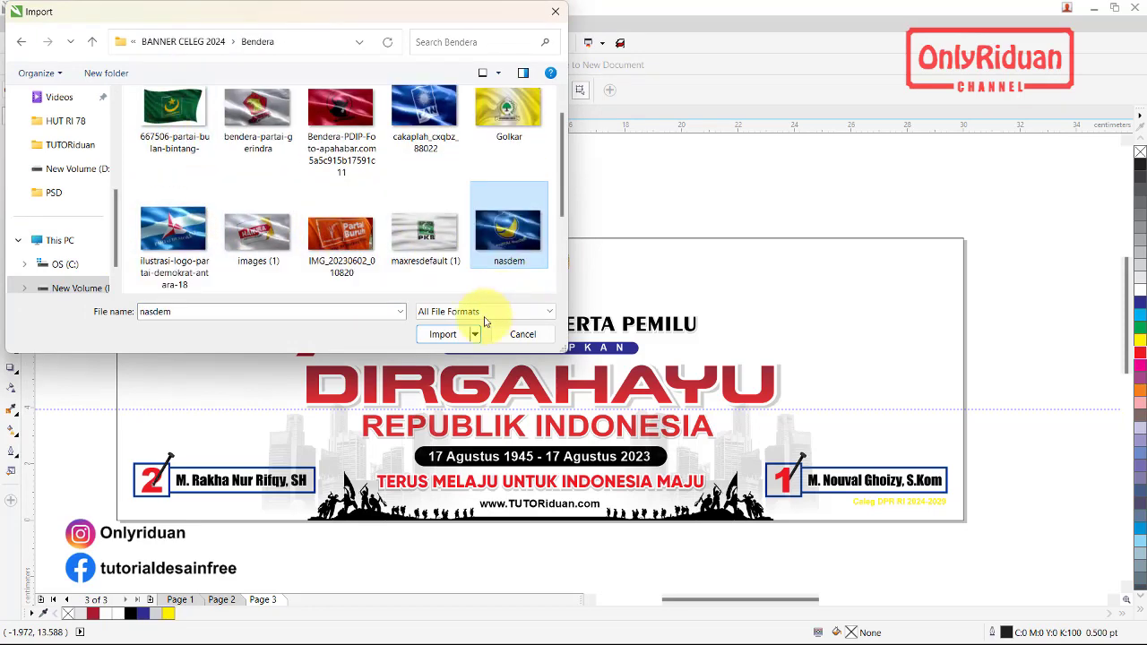
{"action": "left_click", "coordinate": [444, 335]}
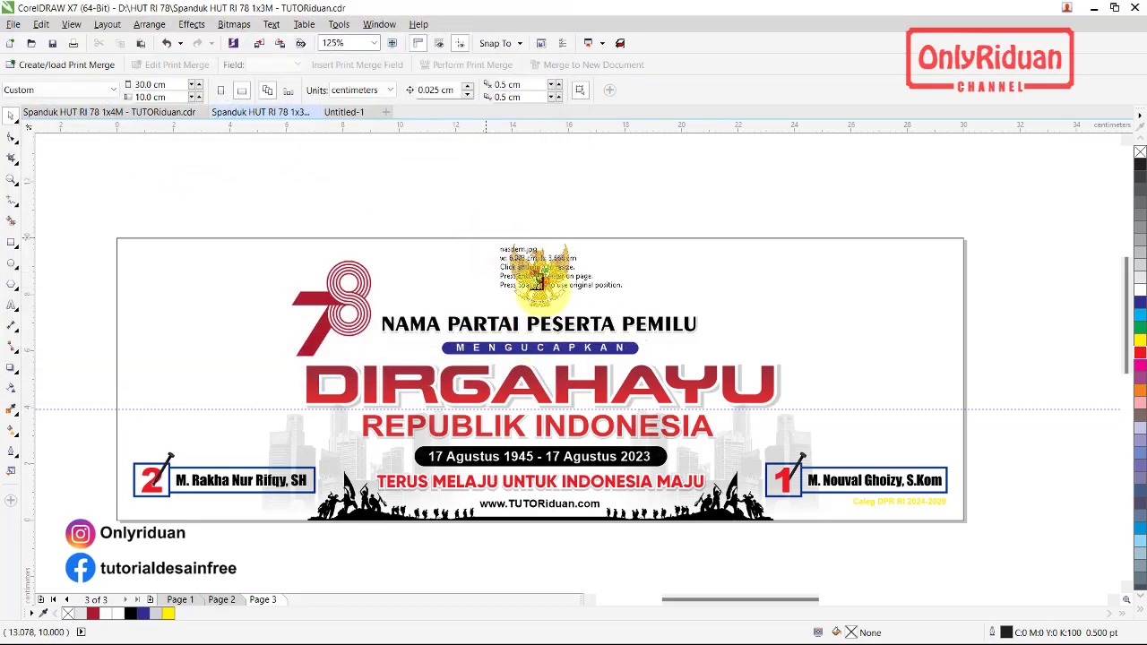
Place the NasDem flag, enlarge it to 17.505 × 10.691 cm, and nudge it over the banner's right side
{"action": "left_click_drag", "start_coordinate": [908, 527], "coordinate": [955, 520]}
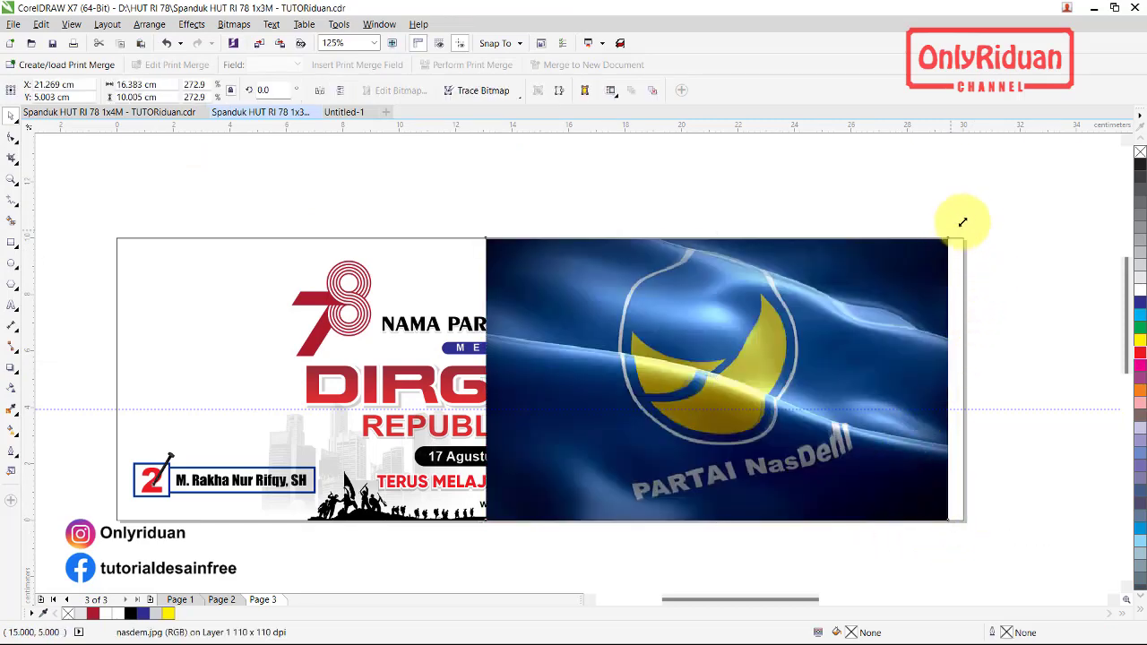
{"action": "left_click_drag", "start_coordinate": [962, 222], "coordinate": [980, 205]}
{"action": "left_click_drag", "start_coordinate": [639, 300], "coordinate": [748, 300]}
{"action": "key", "text": "Down"}
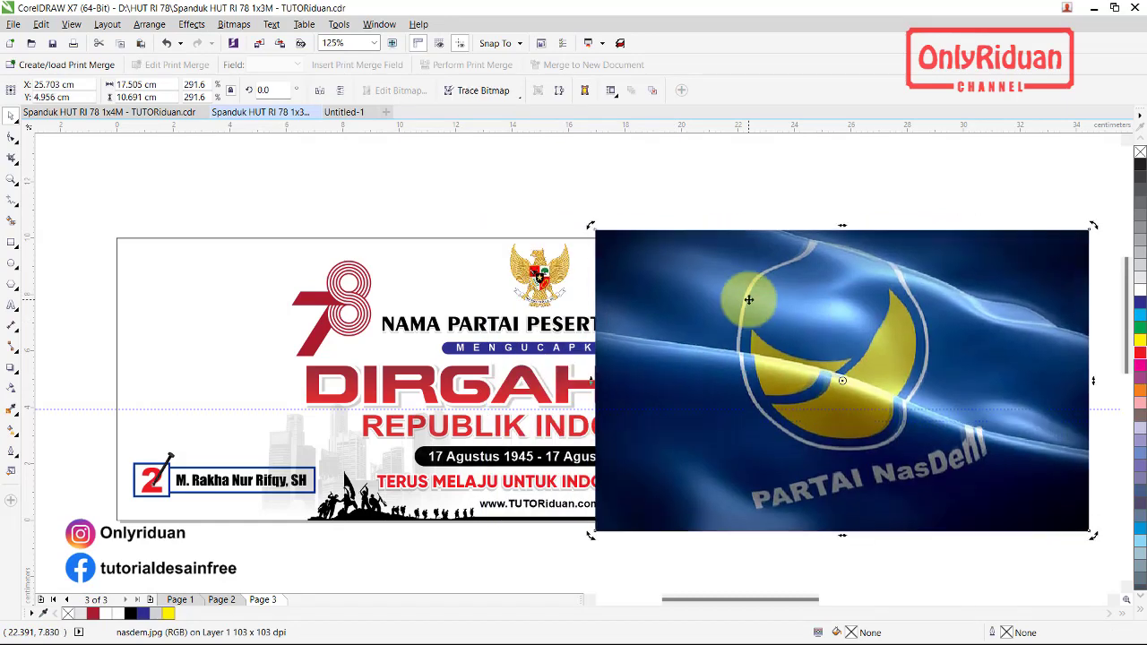
{"action": "left_click", "coordinate": [14, 391]}
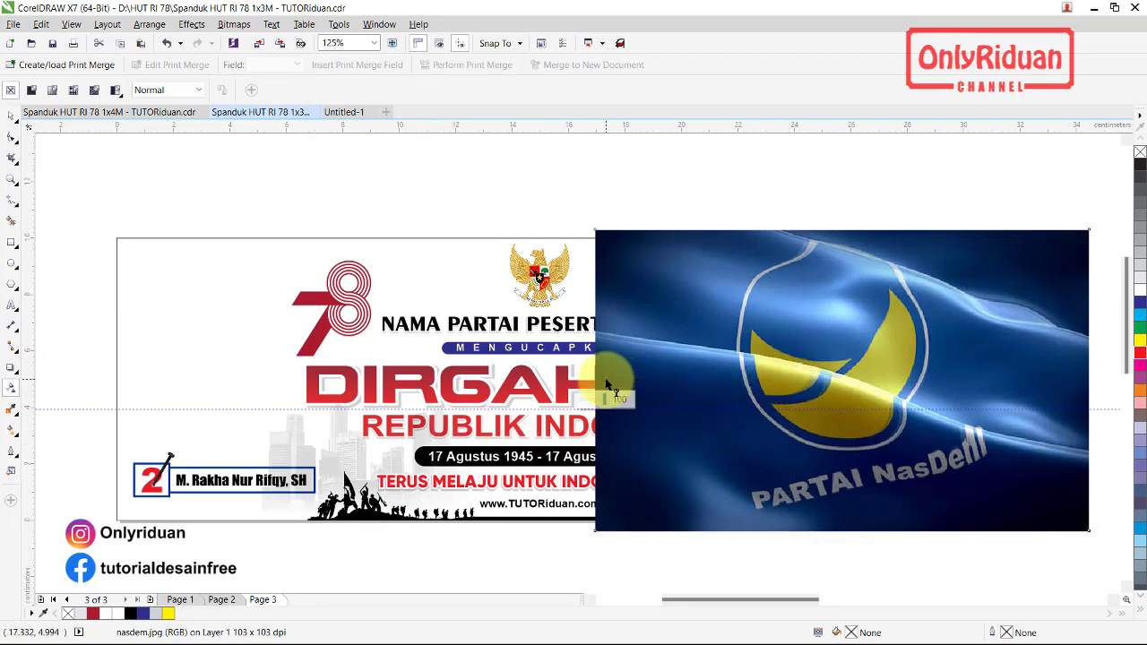
Undo a trial fade, copy the NasDem flag to the banner's left end, and PowerClip the right flag into the banner
{"action": "left_click_drag", "start_coordinate": [606, 385], "coordinate": [862, 380]}
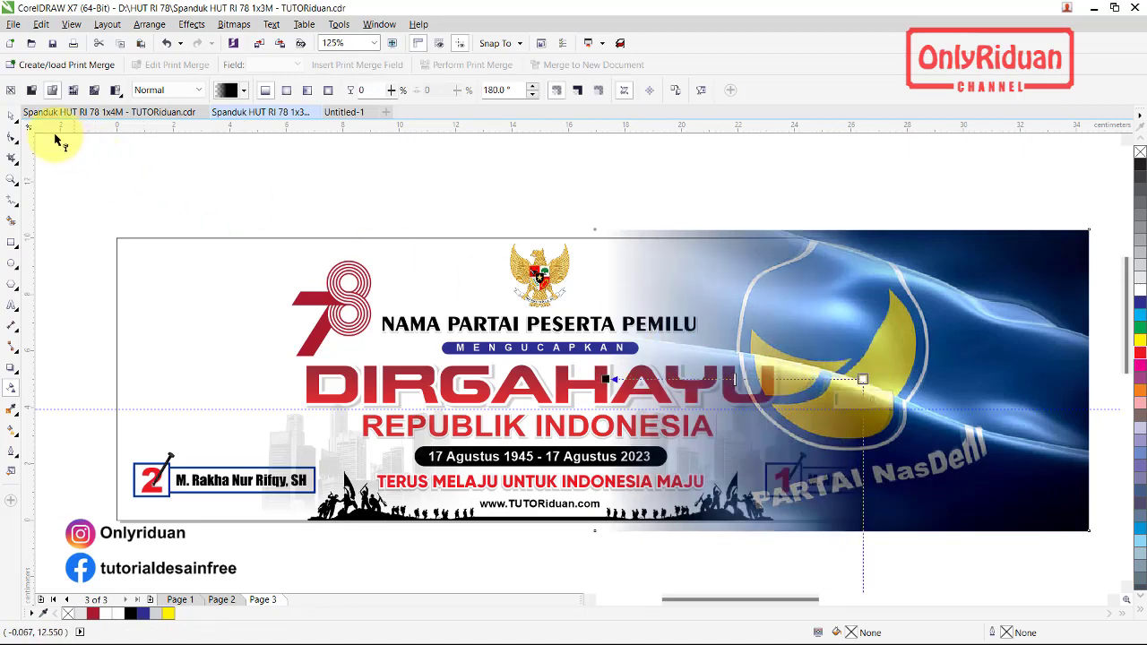
{"action": "left_click", "coordinate": [12, 118]}
{"action": "key", "text": "ctrl+z"}
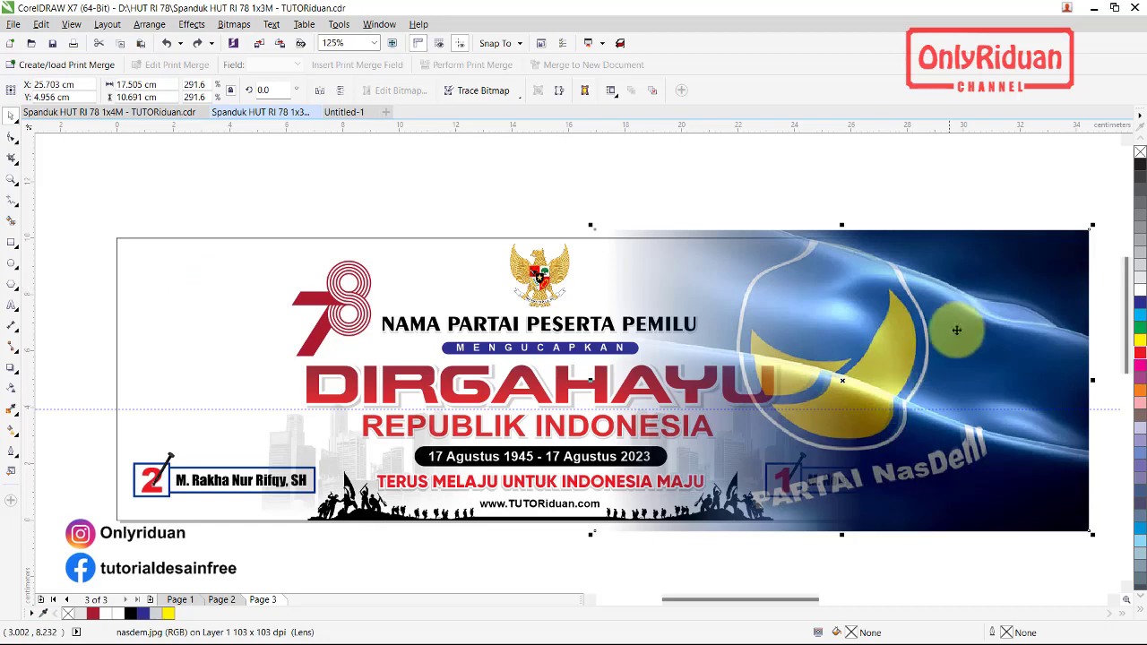
{"action": "mouse_move", "coordinate": [952, 319]}
{"action": "left_mouse_down"}
{"action": "mouse_move", "coordinate": [483, 383]}
{"action": "mouse_move", "coordinate": [262, 327]}
{"action": "left_mouse_up"}
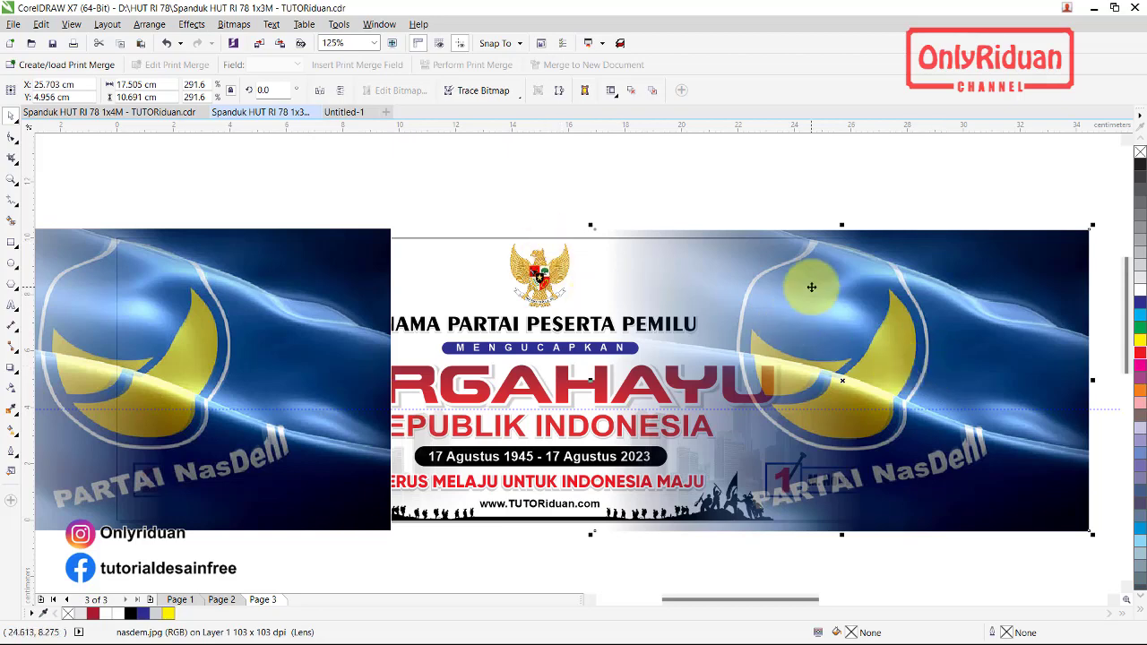
{"action": "right_click", "coordinate": [810, 265]}
{"action": "left_click", "coordinate": [838, 273]}
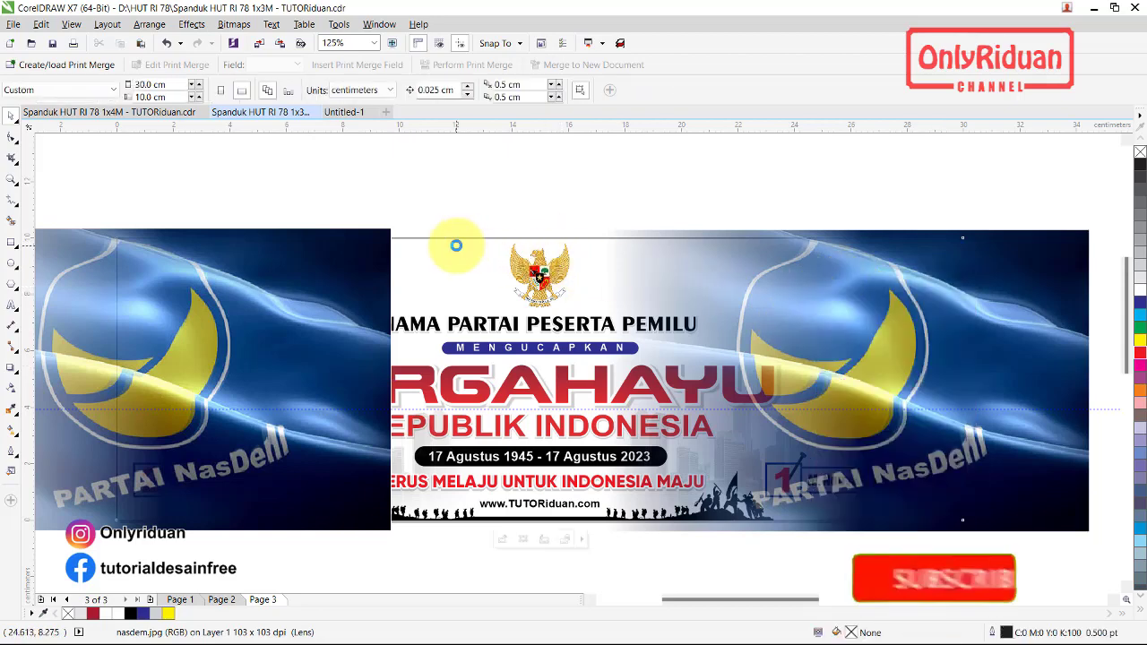
{"action": "left_click", "coordinate": [458, 246]}
Give the left NasDem flag a linear transparency fading out toward the banner's centre
{"action": "scroll", "coordinate": [995, 359], "scroll_direction": "down", "scroll_amount": 2}
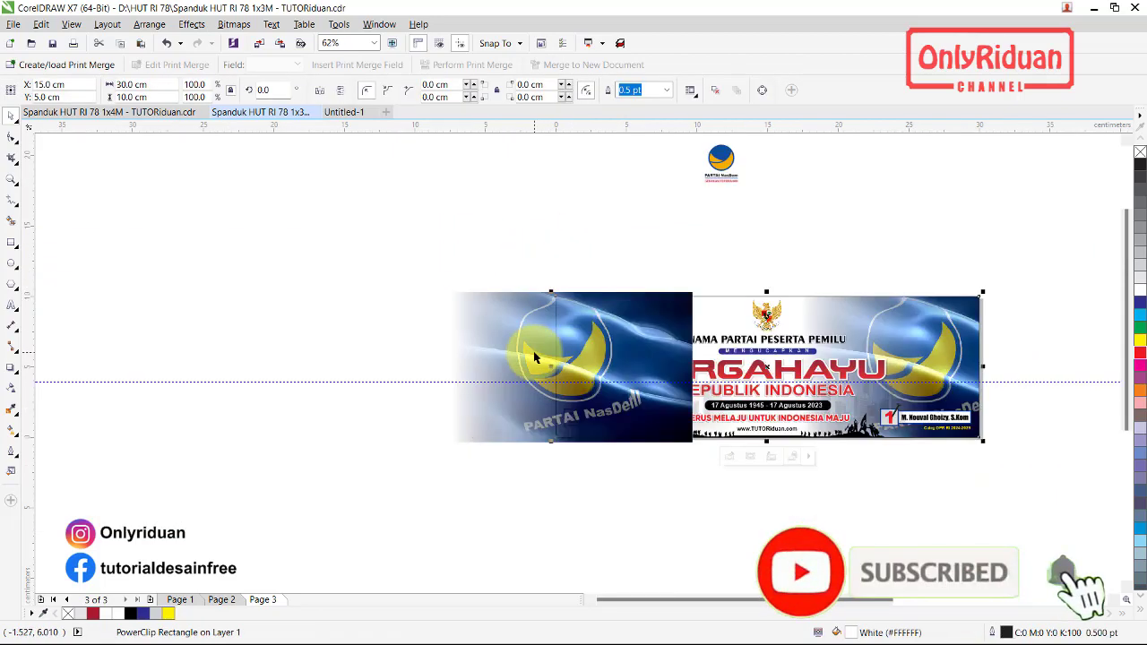
{"action": "left_click", "coordinate": [636, 361]}
{"action": "scroll", "coordinate": [635, 361], "scroll_direction": "up", "scroll_amount": 2}
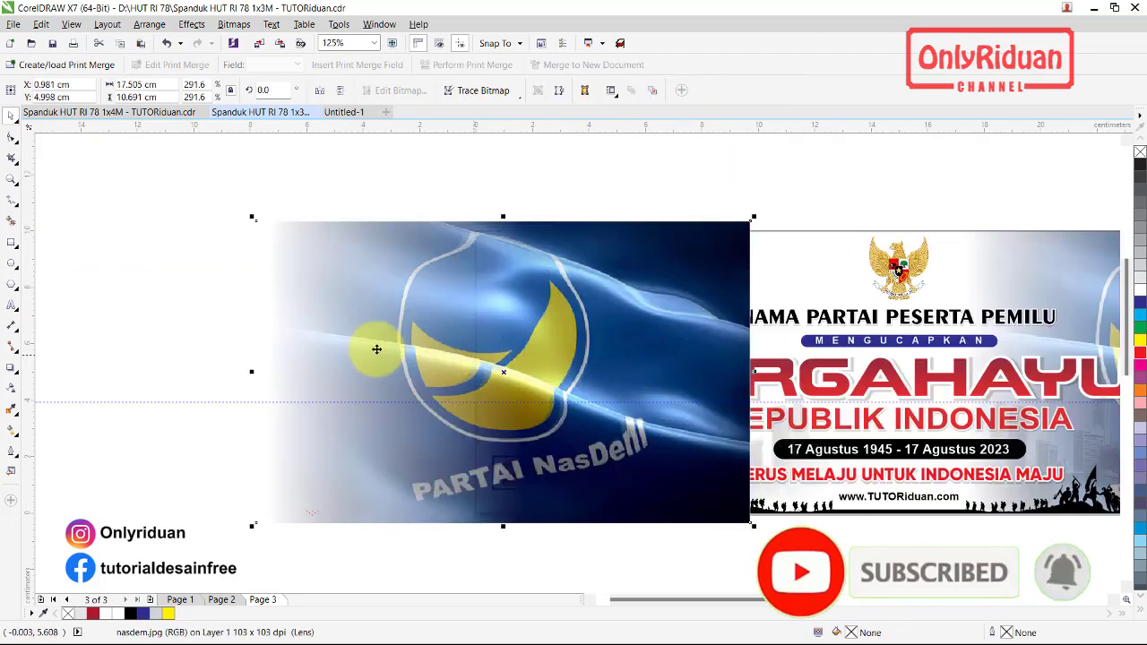
{"action": "left_click", "coordinate": [16, 387]}
{"action": "left_click_drag", "start_coordinate": [266, 370], "coordinate": [524, 370]}
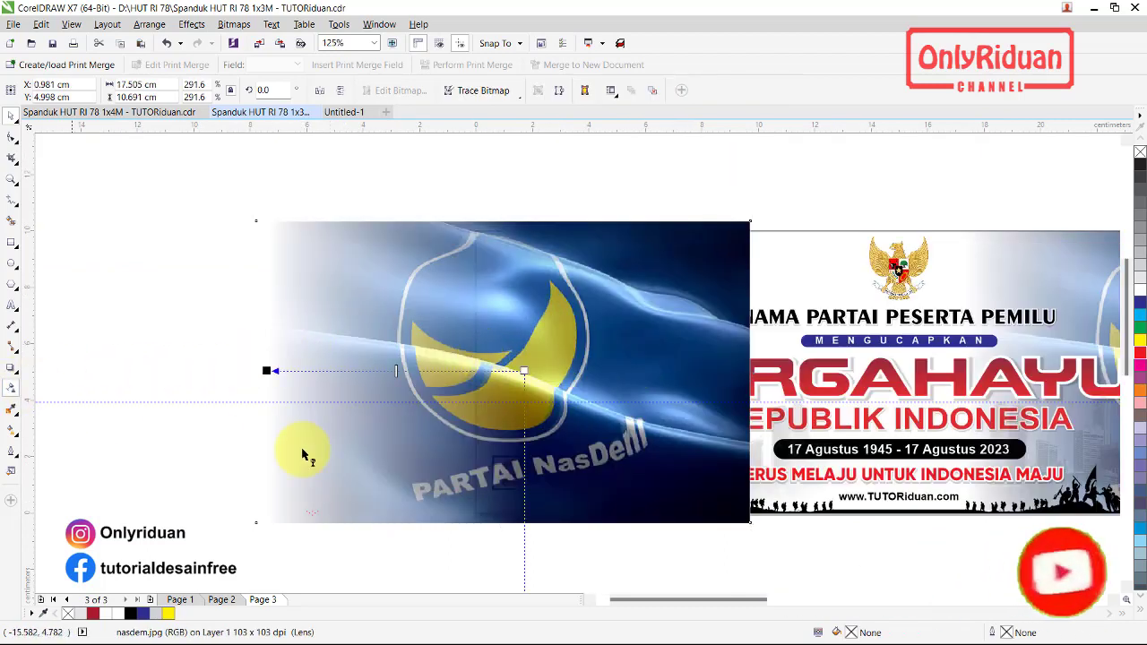
{"action": "left_click_drag", "start_coordinate": [266, 371], "coordinate": [739, 370]}
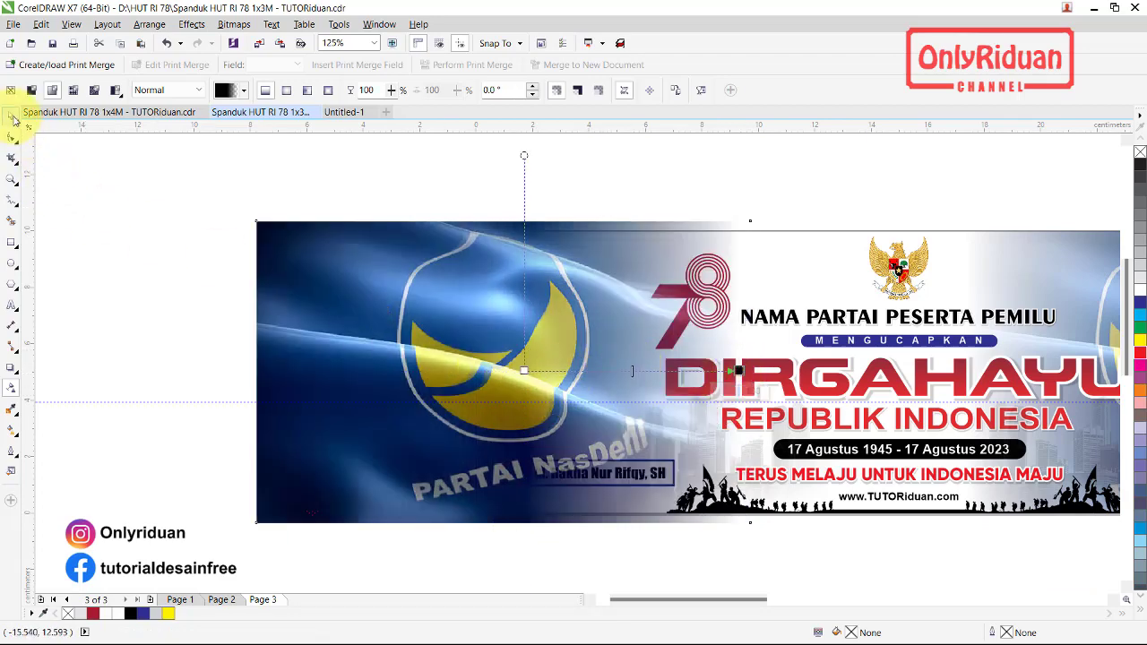
{"action": "left_click", "coordinate": [11, 116]}
PowerClip the left NasDem flag image inside the banner frame
{"action": "right_click", "coordinate": [448, 273]}
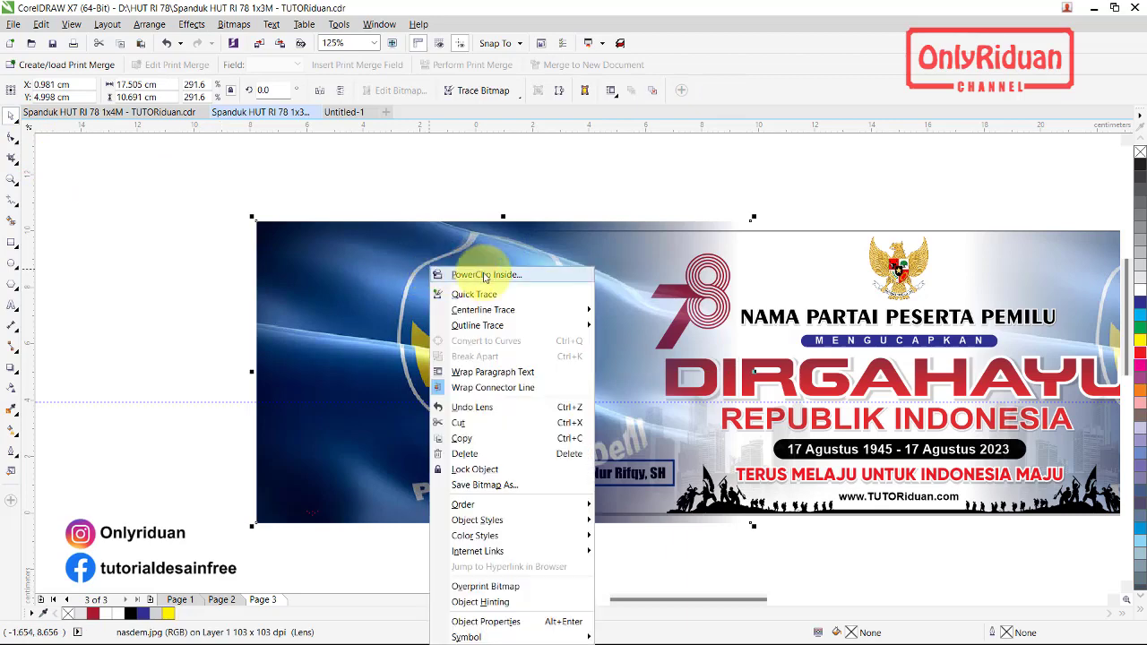
{"action": "left_click", "coordinate": [450, 274]}
{"action": "left_click", "coordinate": [793, 256]}
{"action": "scroll", "coordinate": [202, 305], "scroll_direction": "down", "scroll_amount": 2}
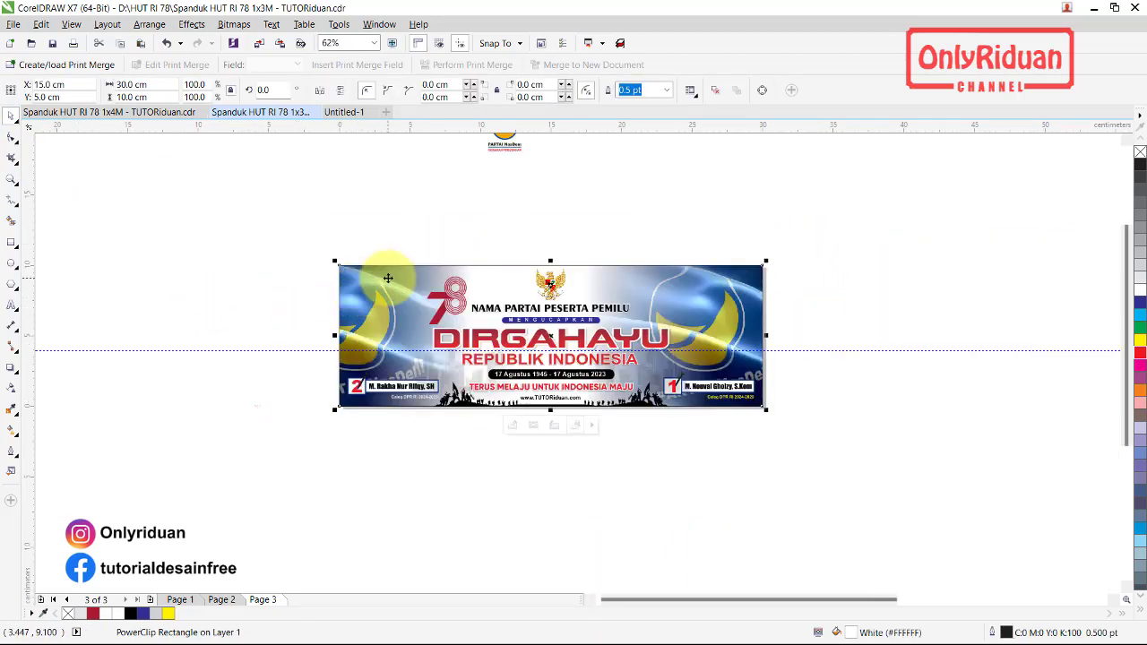
{"action": "scroll", "coordinate": [388, 278], "scroll_direction": "up", "scroll_amount": 2}
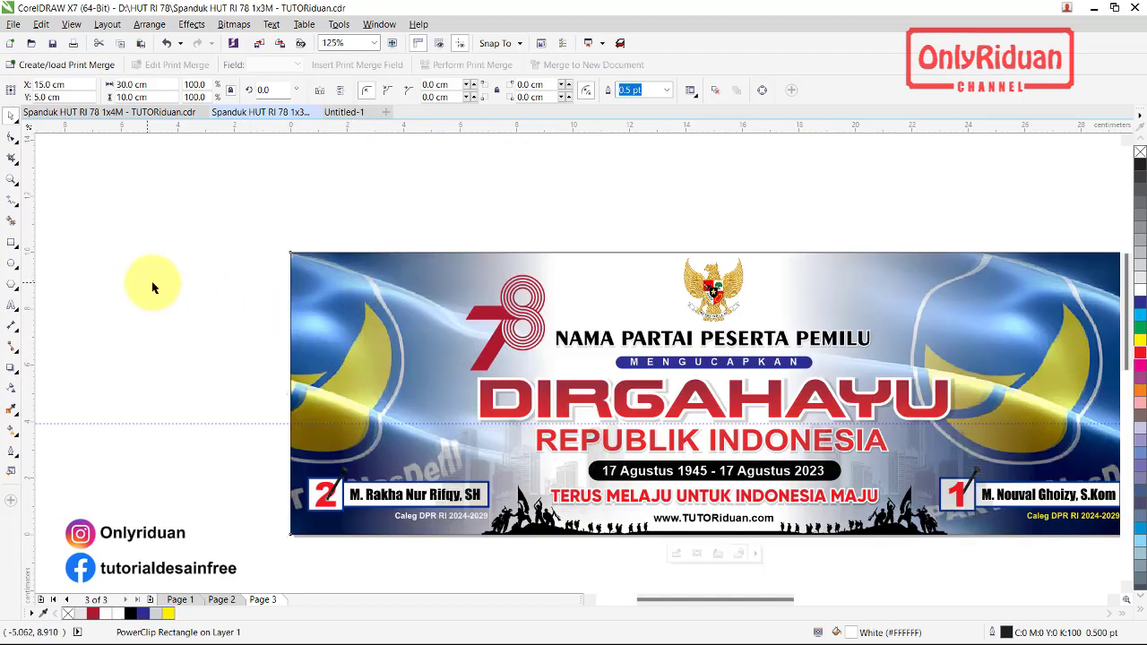
Edit the banner's PowerClip contents, shifting the left flag slightly right, then finish editing
{"action": "right_click", "coordinate": [362, 290]}
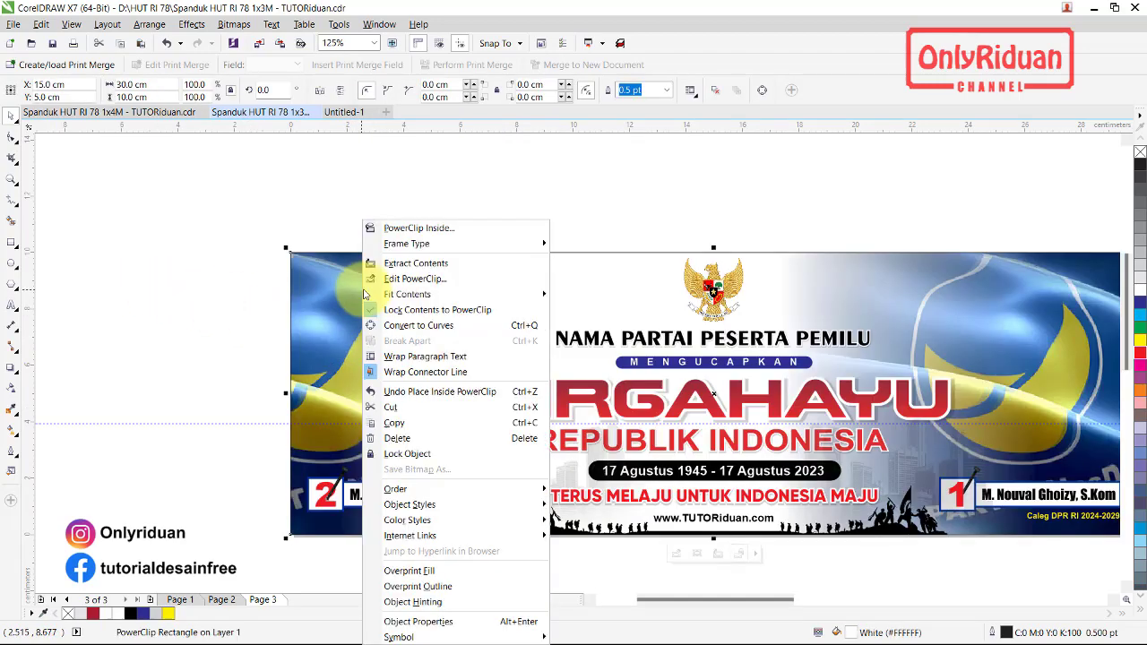
{"action": "left_click", "coordinate": [410, 279]}
{"action": "mouse_move", "coordinate": [302, 294]}
{"action": "left_mouse_down"}
{"action": "mouse_move", "coordinate": [322, 324]}
{"action": "mouse_move", "coordinate": [377, 308]}
{"action": "left_mouse_up"}
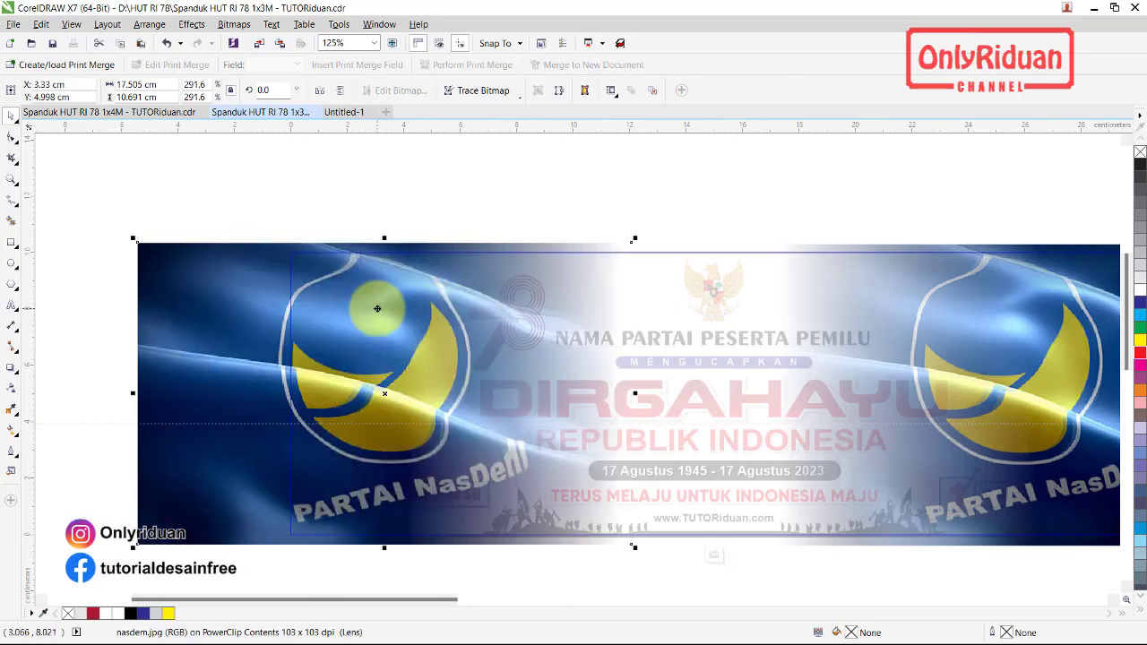
{"action": "key", "text": "Escape"}
{"action": "left_click", "coordinate": [271, 263]}
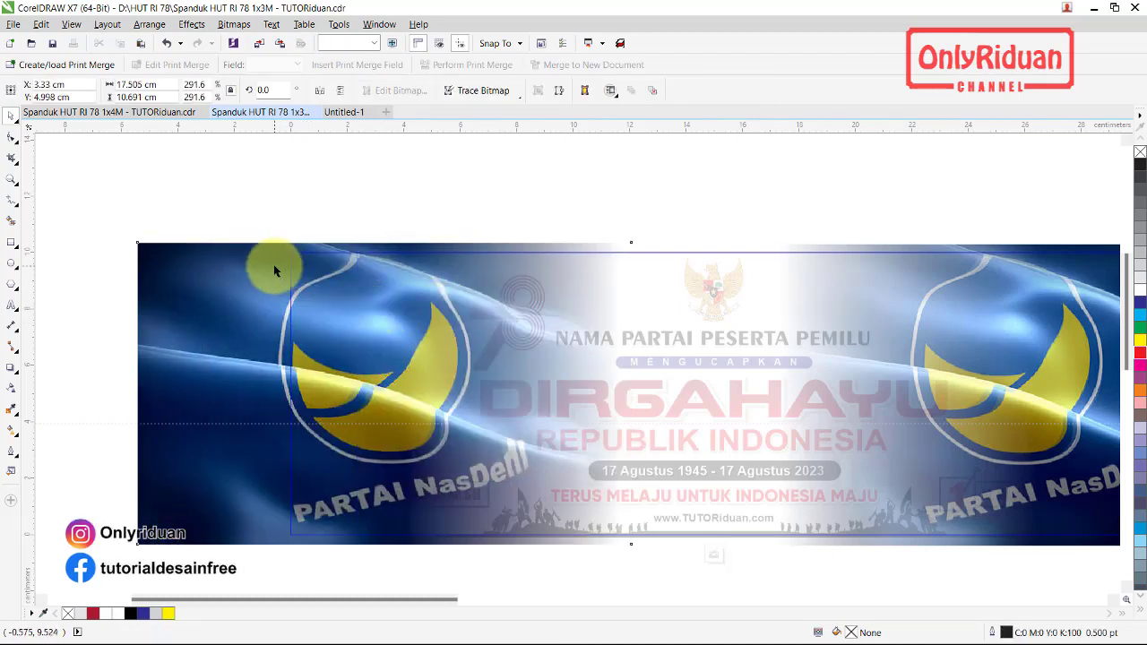
{"action": "scroll", "coordinate": [245, 283], "scroll_direction": "down", "scroll_amount": 1}
{"action": "left_click_drag", "start_coordinate": [246, 285], "coordinate": [293, 290]}
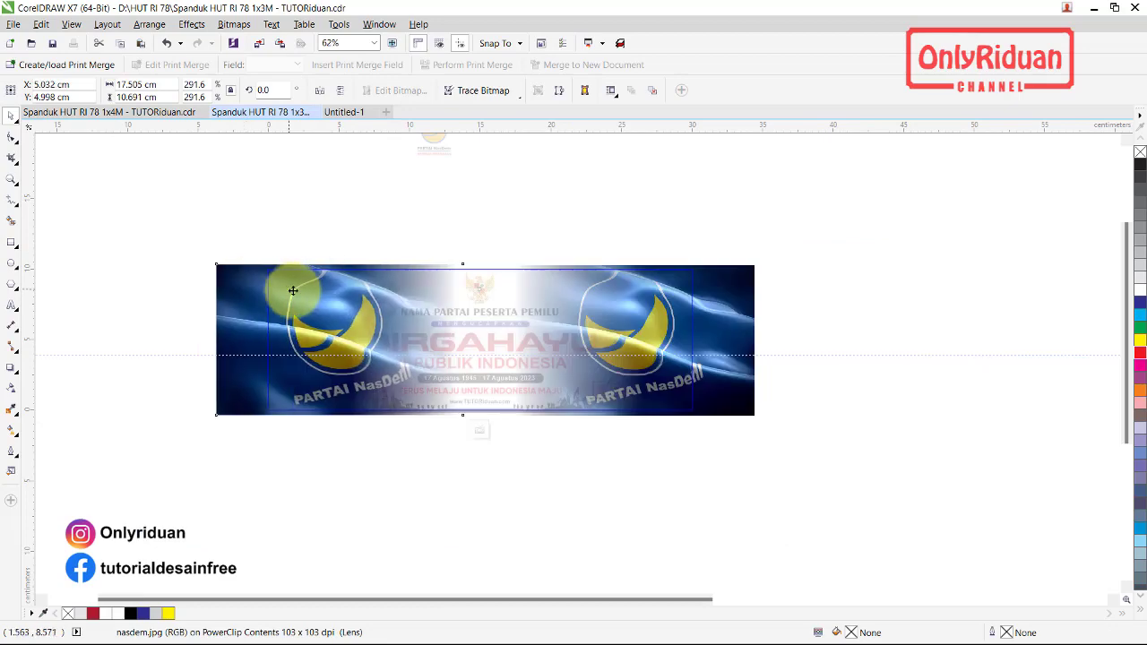
{"action": "right_click", "coordinate": [300, 291]}
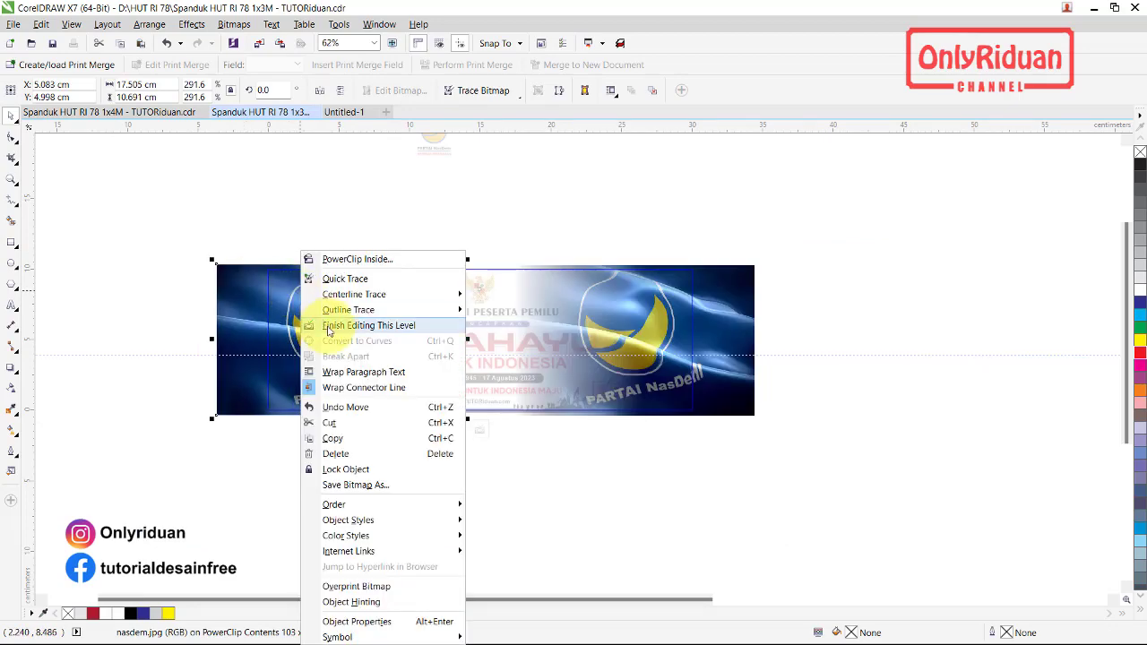
{"action": "left_click", "coordinate": [318, 329]}
{"action": "scroll", "coordinate": [375, 291], "scroll_direction": "up", "scroll_amount": 1}
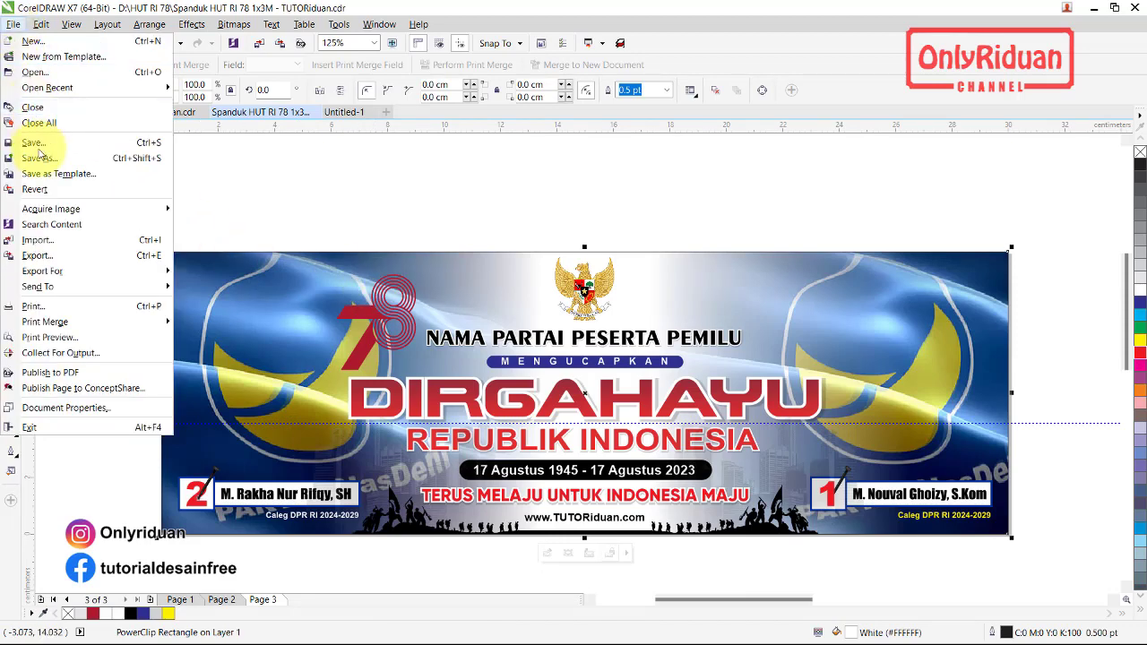
Import Demokrat.png from the Foto folder and place it at the banner's left end
{"action": "left_click", "coordinate": [13, 25]}
{"action": "left_click", "coordinate": [35, 242]}
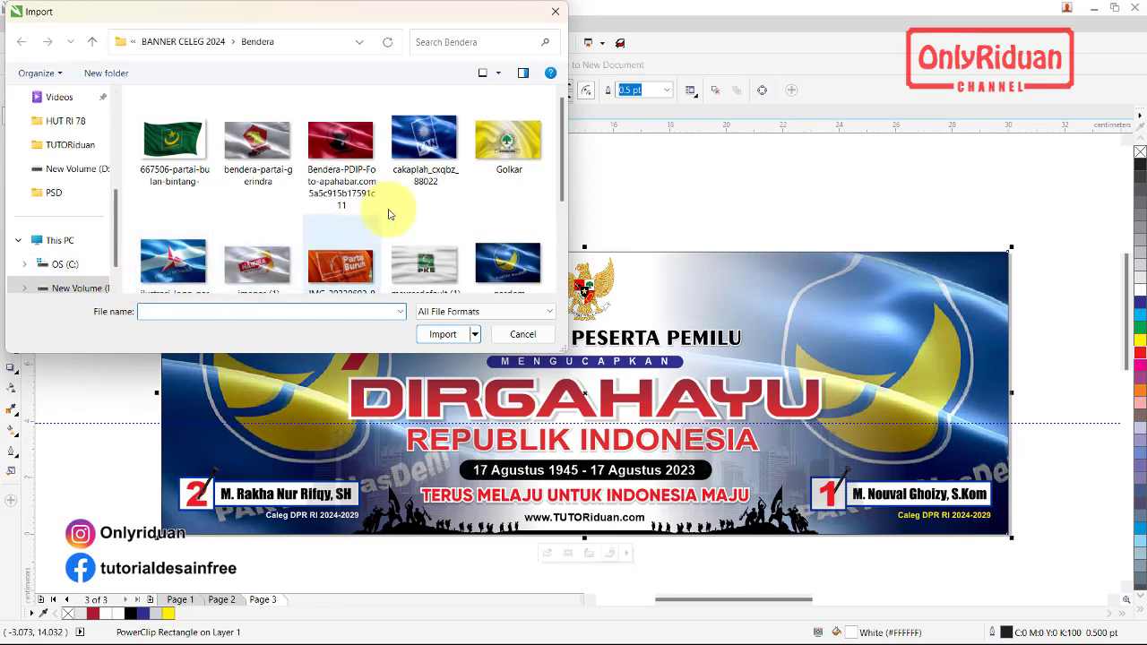
{"action": "left_click", "coordinate": [183, 41]}
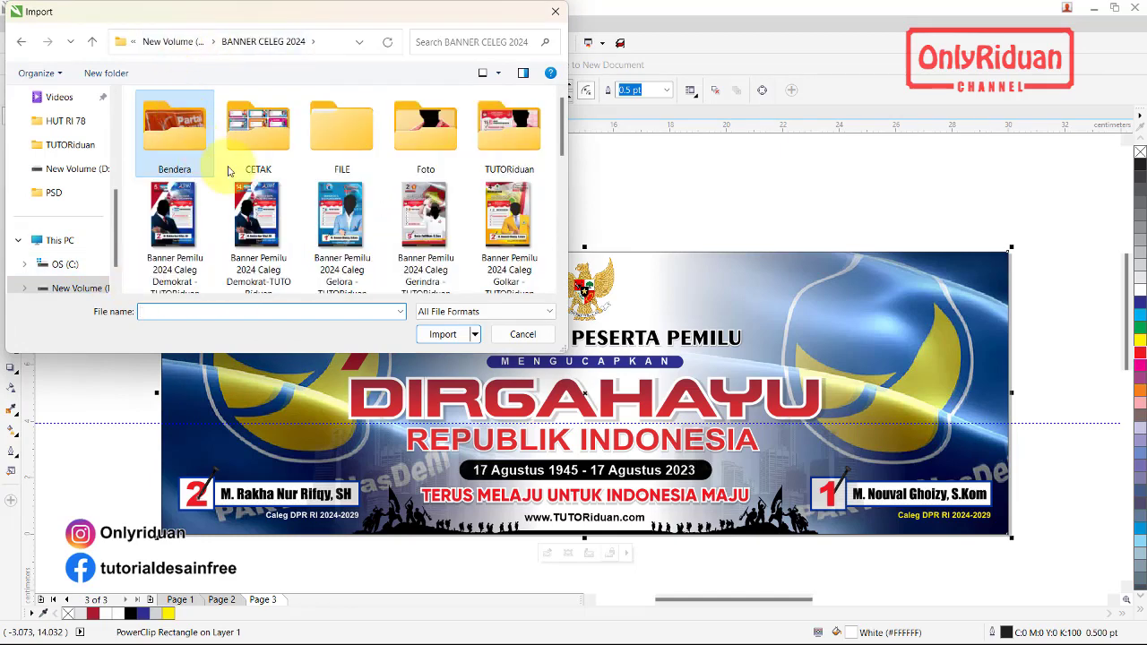
{"action": "double_click", "coordinate": [420, 139]}
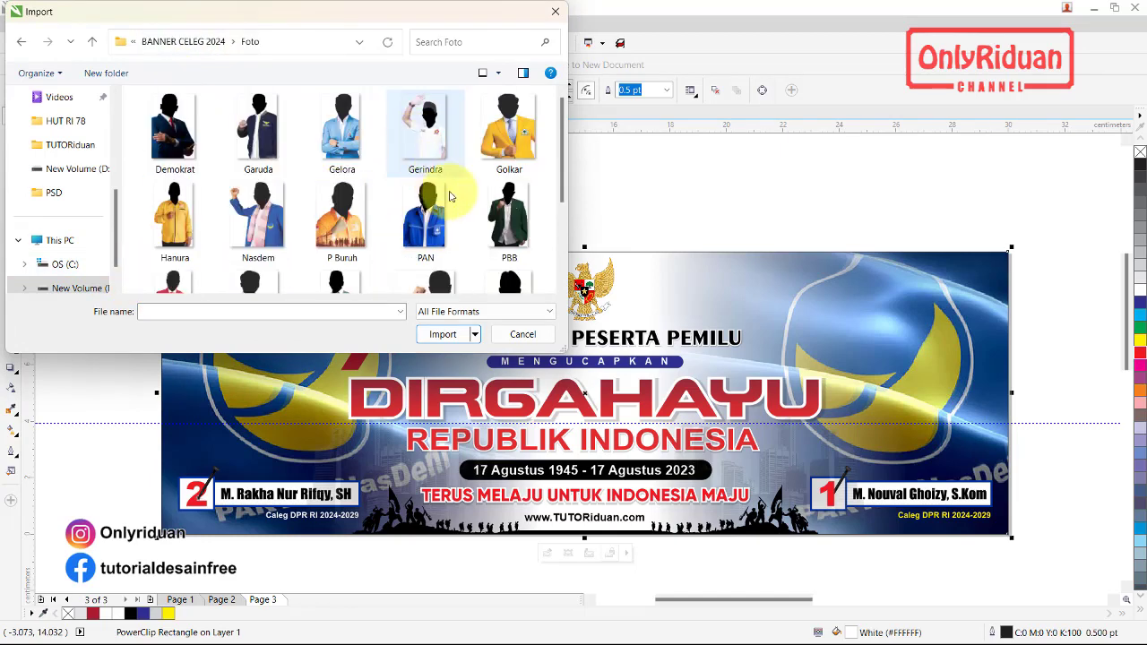
{"action": "left_click", "coordinate": [174, 130]}
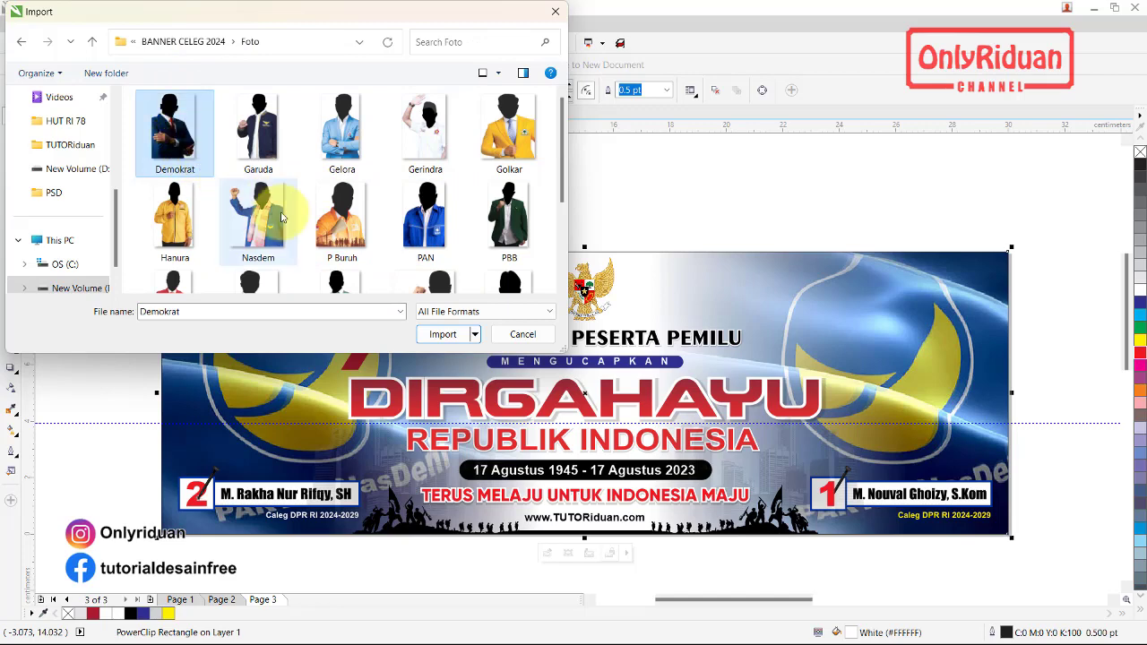
{"action": "left_click", "coordinate": [442, 334]}
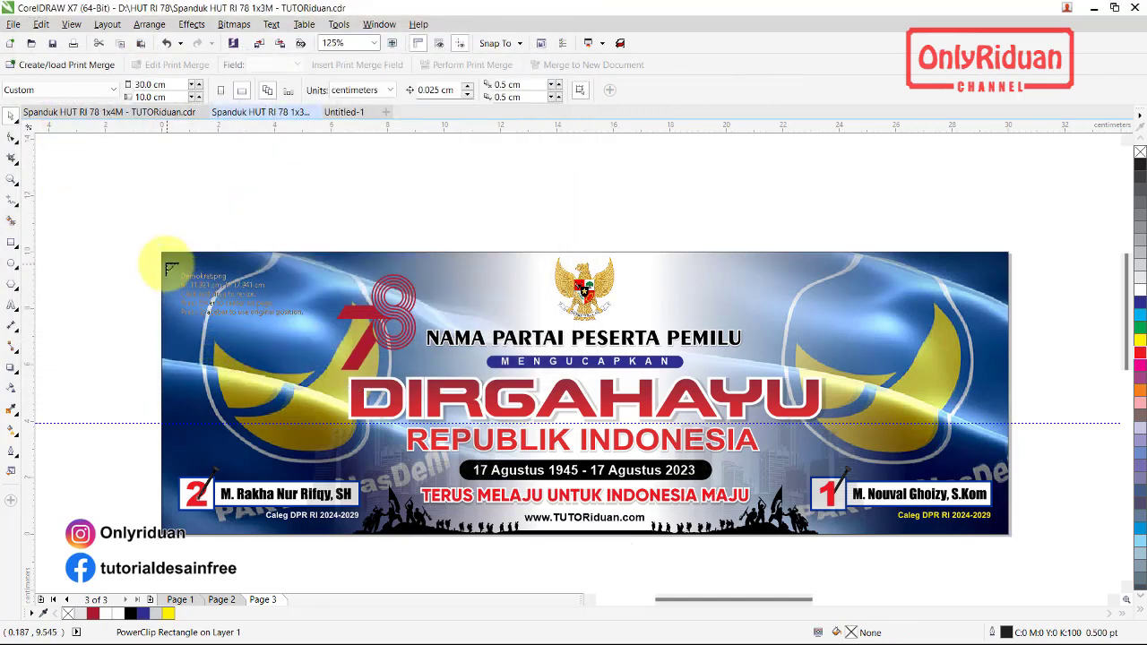
{"action": "left_click_drag", "start_coordinate": [166, 263], "coordinate": [380, 533]}
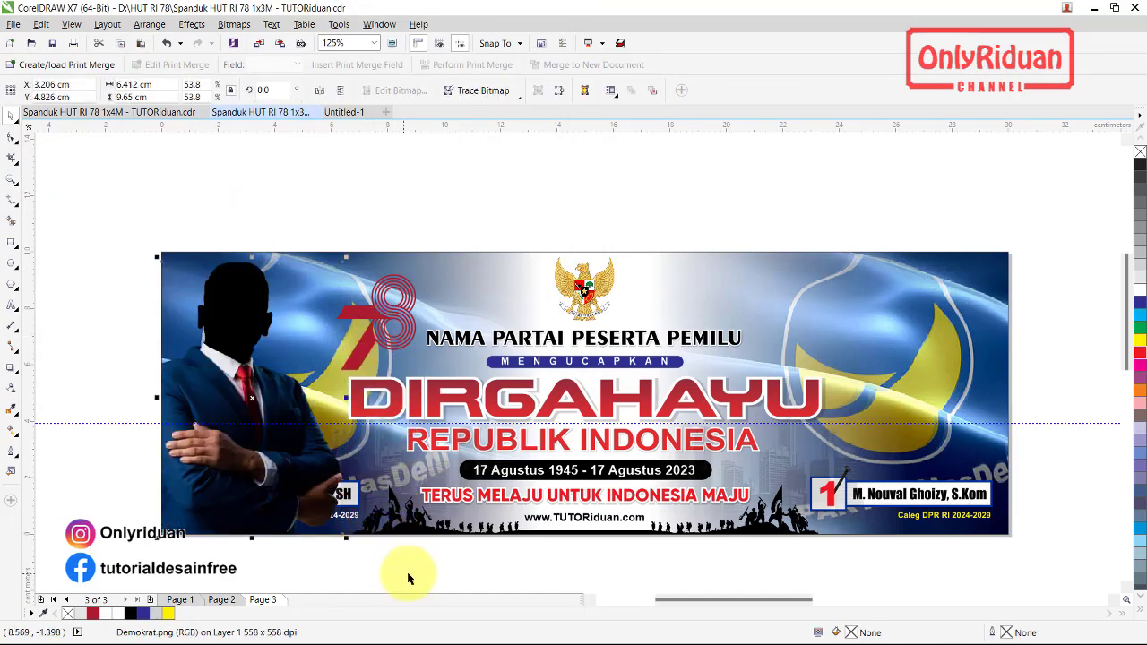
Select the number 2 name plate so it stays in front of the Demokrat photo
{"action": "mouse_move", "coordinate": [428, 570]}
{"action": "left_mouse_down"}
{"action": "mouse_move", "coordinate": [216, 505]}
{"action": "mouse_move", "coordinate": [130, 441]}
{"action": "left_mouse_up"}
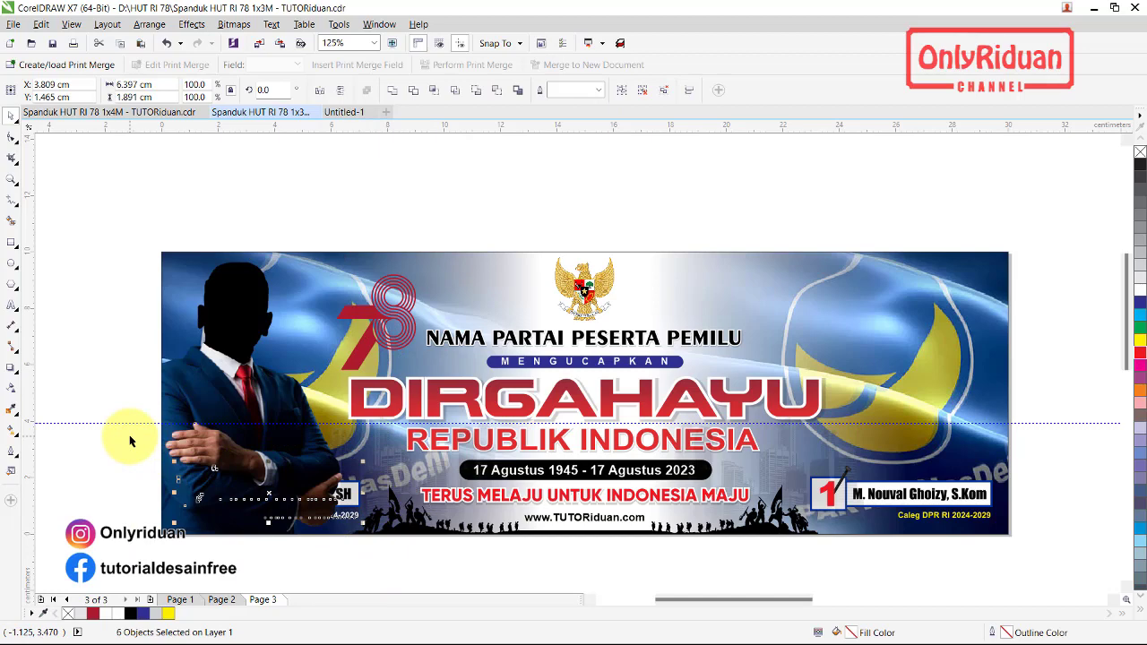
{"action": "left_click", "coordinate": [57, 394]}
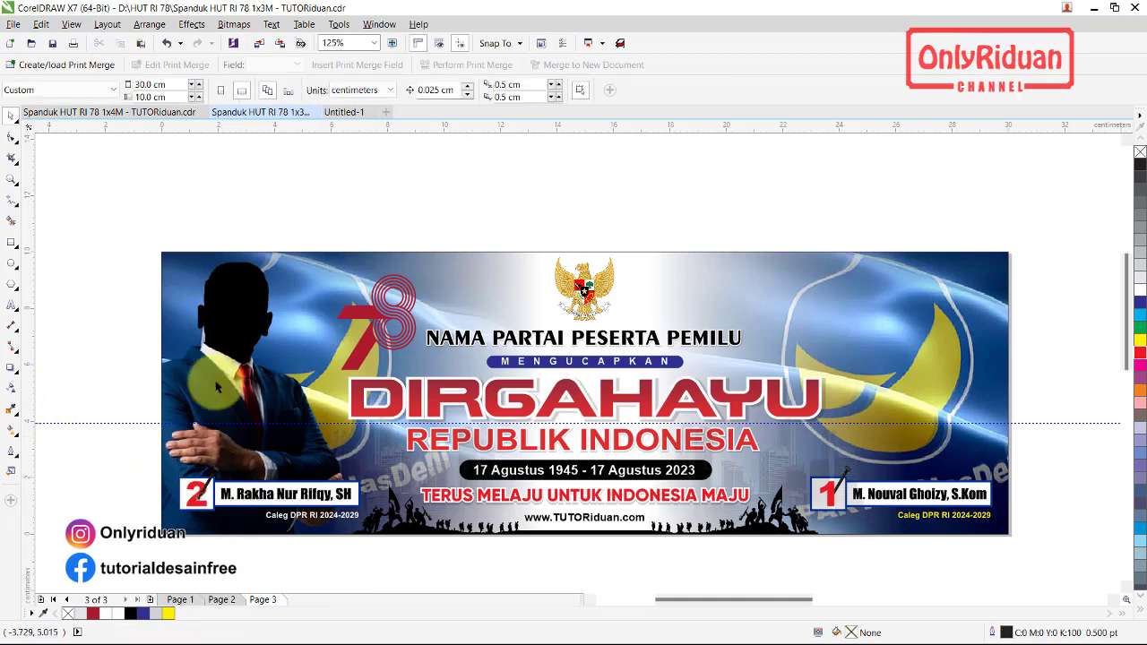
{"action": "left_click", "coordinate": [13, 24]}
Import the Nasdem photo, right-align it to the banner, and keep the number 1 label in front
{"action": "left_click", "coordinate": [44, 239]}
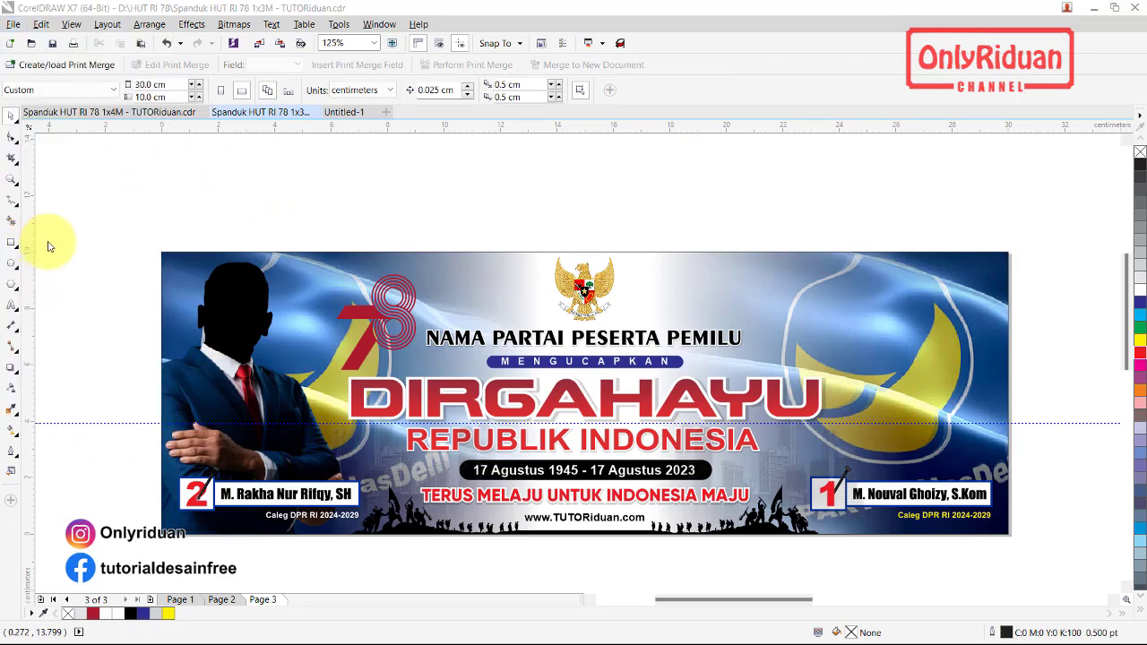
{"action": "left_click", "coordinate": [258, 215]}
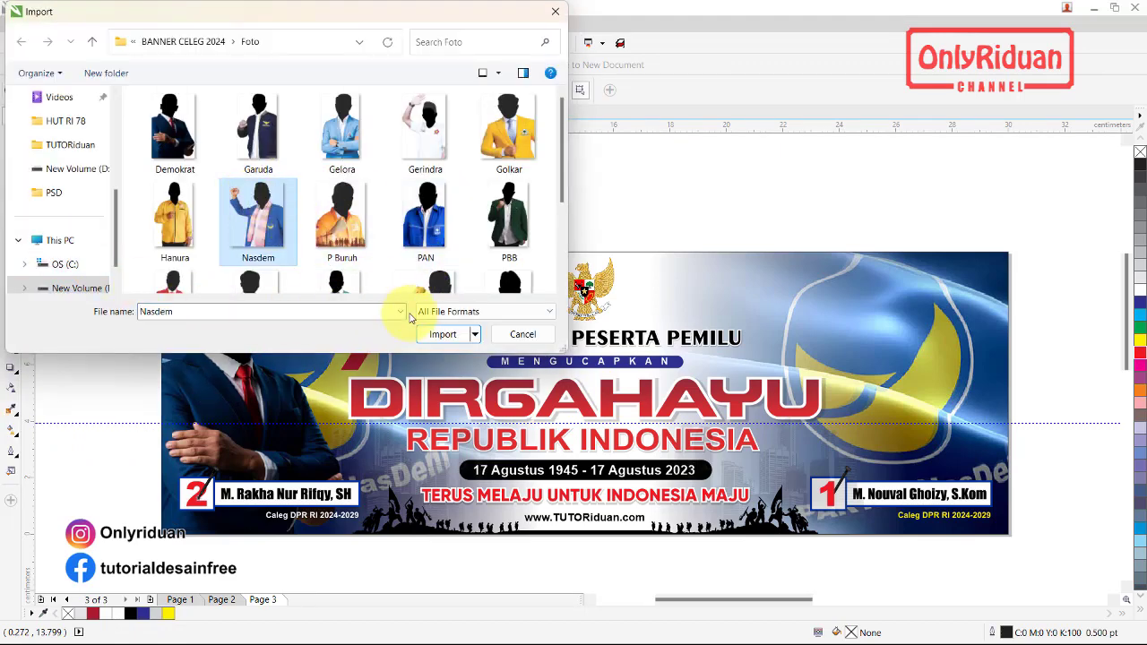
{"action": "left_click", "coordinate": [439, 334]}
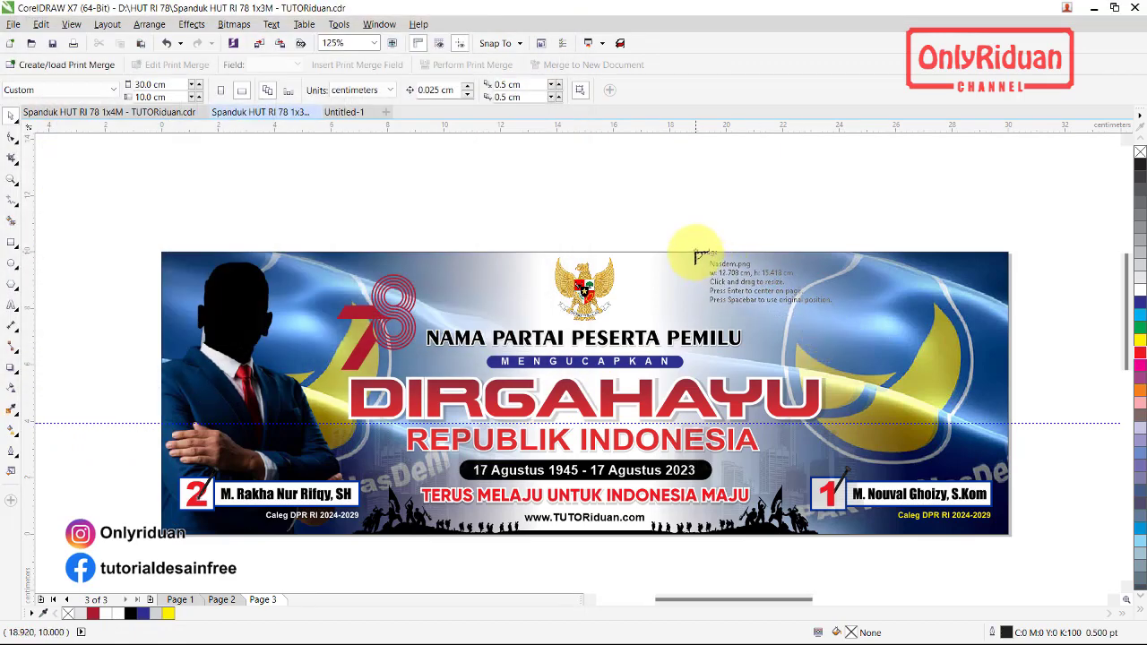
{"action": "left_click_drag", "start_coordinate": [903, 487], "coordinate": [957, 534]}
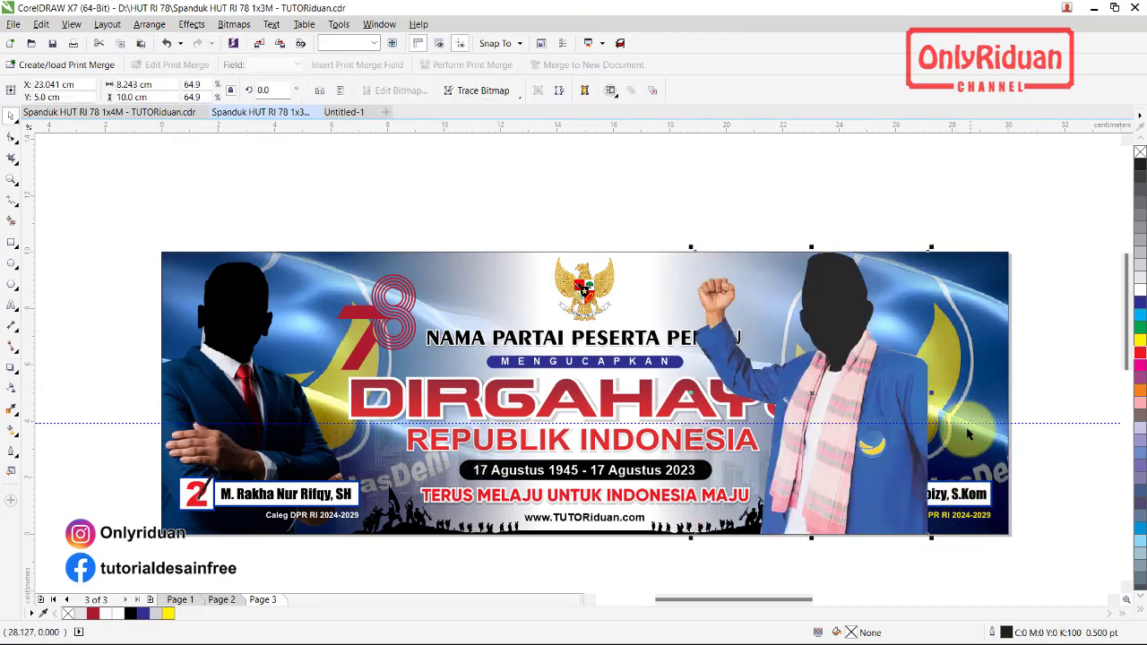
{"action": "left_click", "coordinate": [972, 295], "text": "shift"}
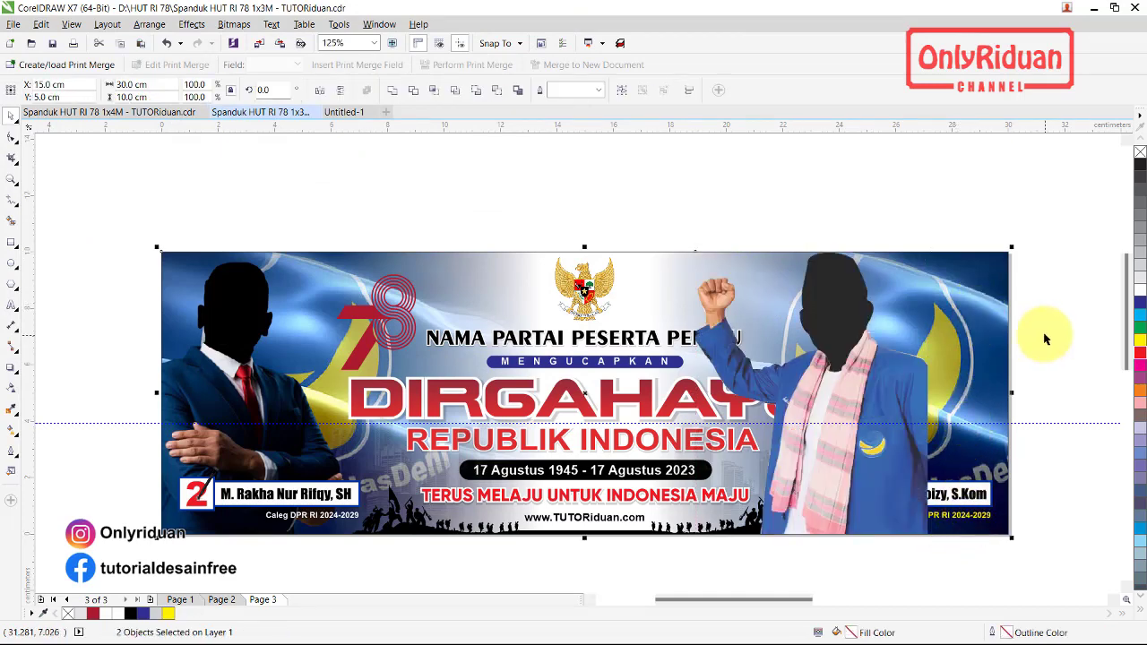
{"action": "key", "text": "r"}
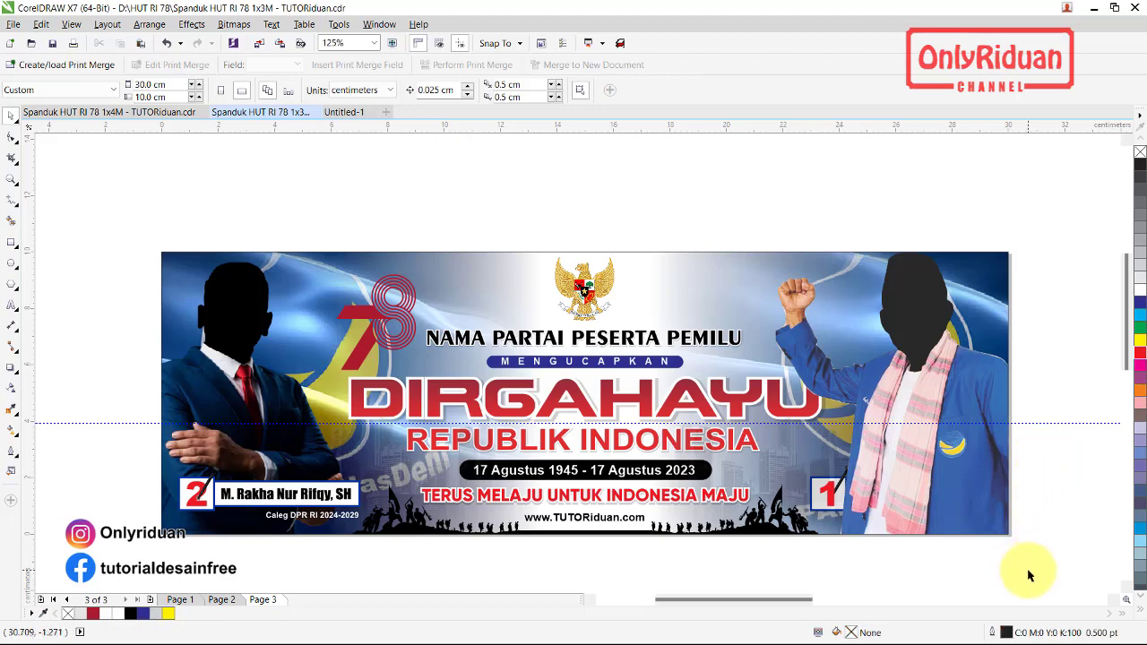
{"action": "left_click_drag", "start_coordinate": [1064, 572], "coordinate": [759, 439]}
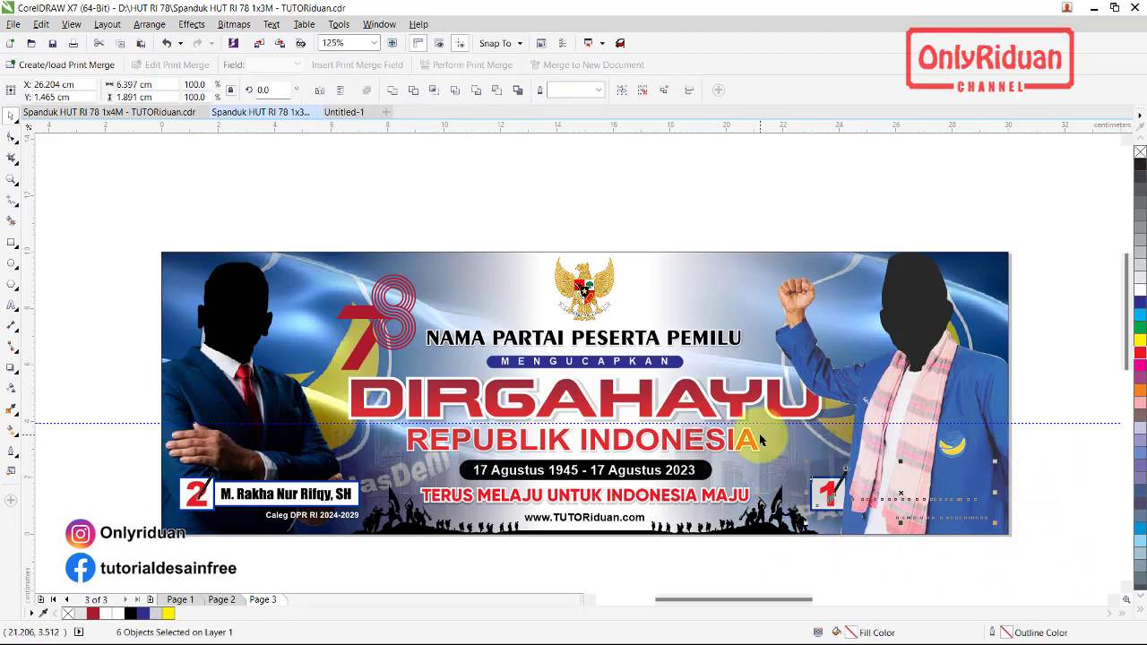
{"action": "left_click", "coordinate": [607, 222]}
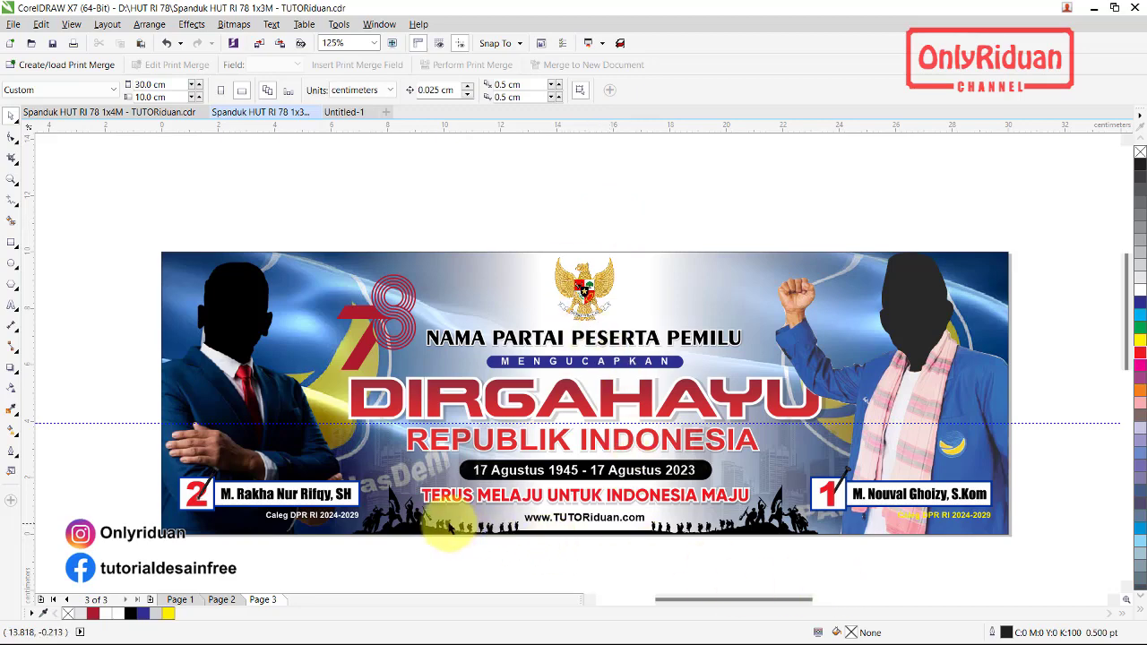
Select the candidate name labels and the Nasdem image in turn, then deselect them
{"action": "left_click", "coordinate": [328, 502]}
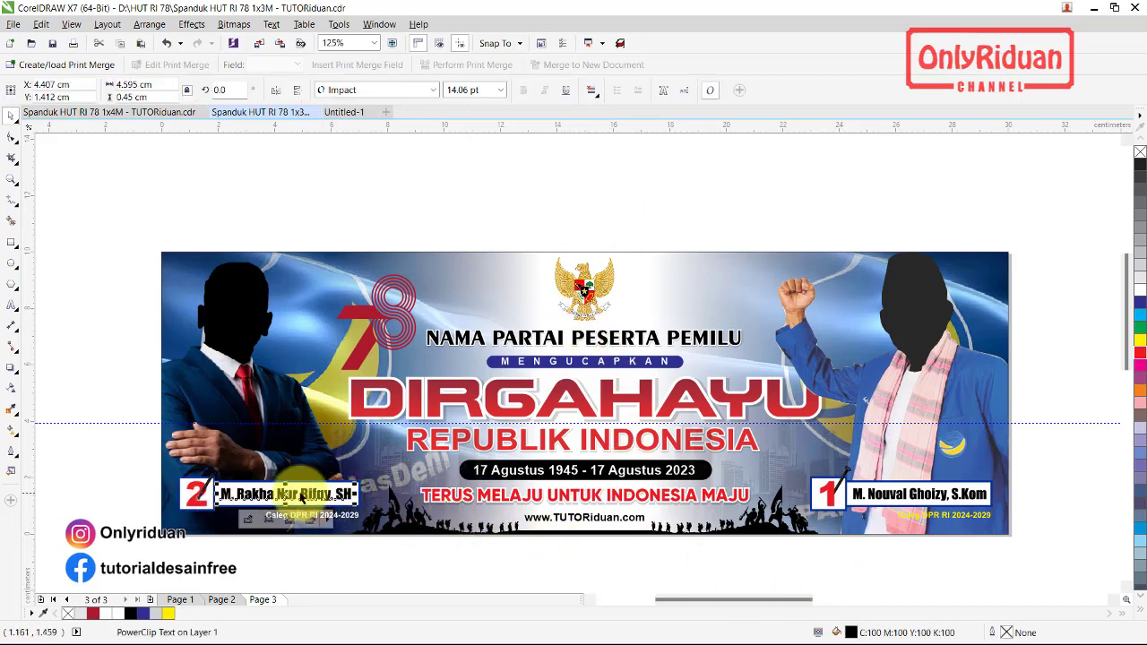
{"action": "left_click", "coordinate": [900, 521]}
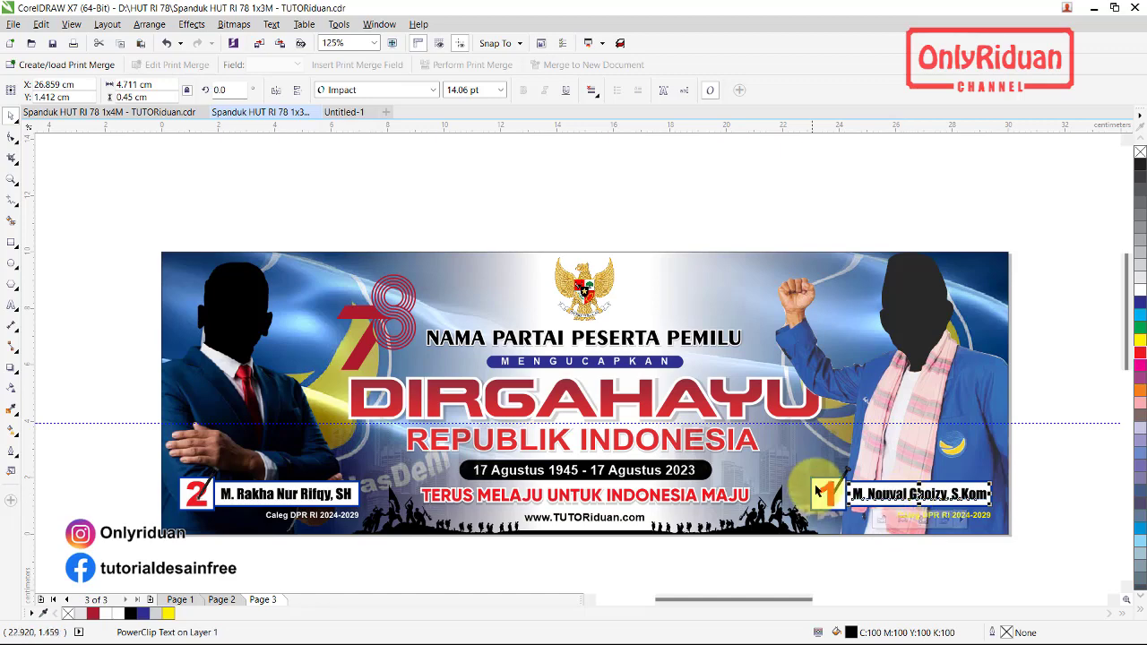
{"action": "left_click", "coordinate": [982, 526]}
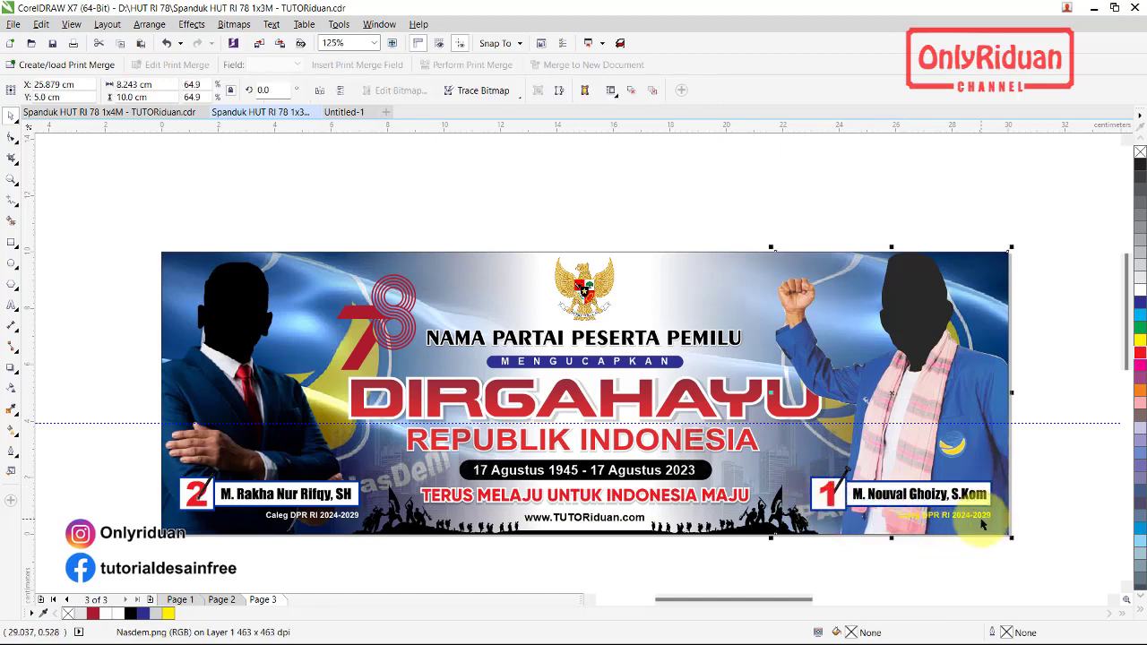
{"action": "left_click", "coordinate": [581, 577]}
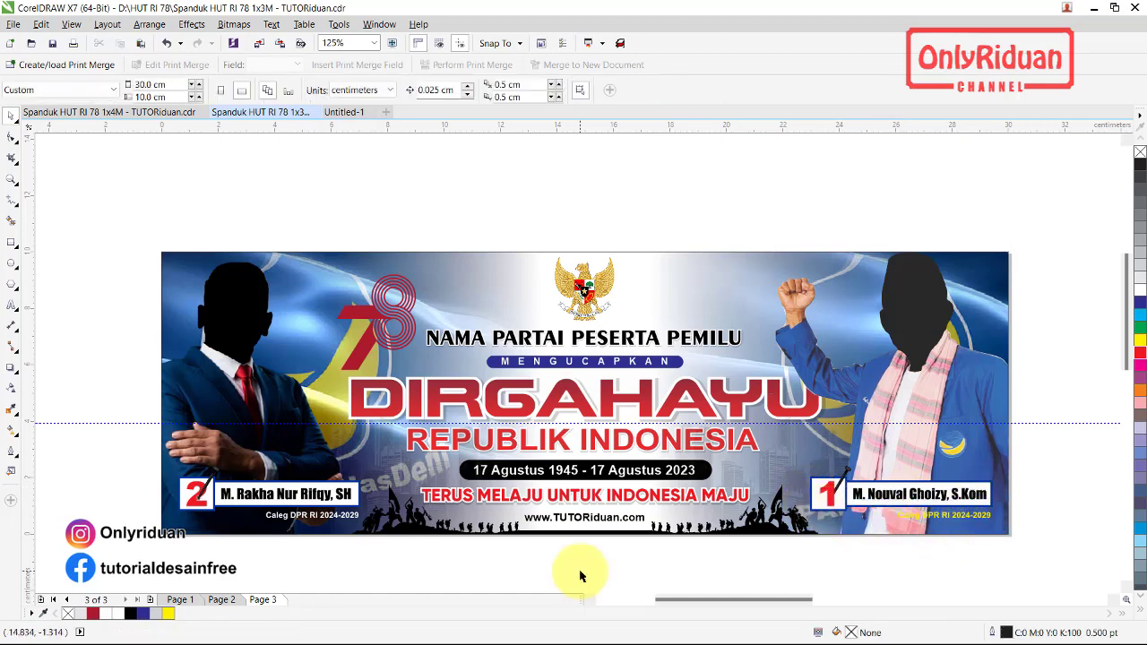
Rewrite the heading NAMA PARTAI PESERTA PEMILU so it reads PARTAI NASDEM
{"action": "left_click", "coordinate": [608, 342]}
{"action": "left_click", "coordinate": [12, 306]}
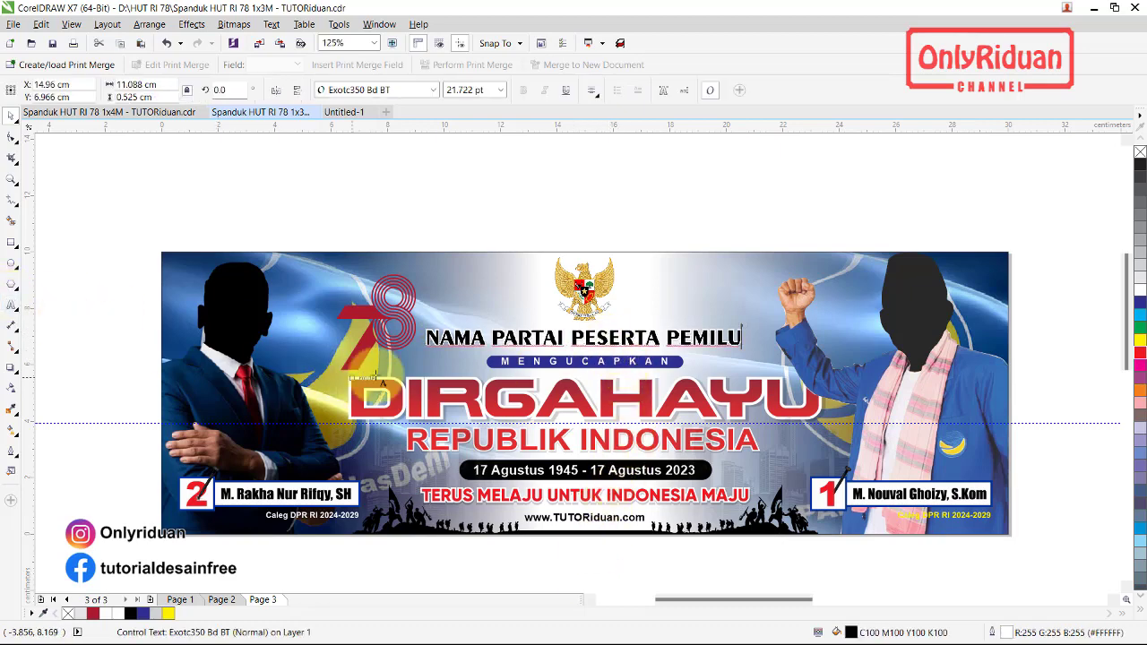
{"action": "key", "text": "BackSpace"}
{"action": "key", "text": "BackSpace"}
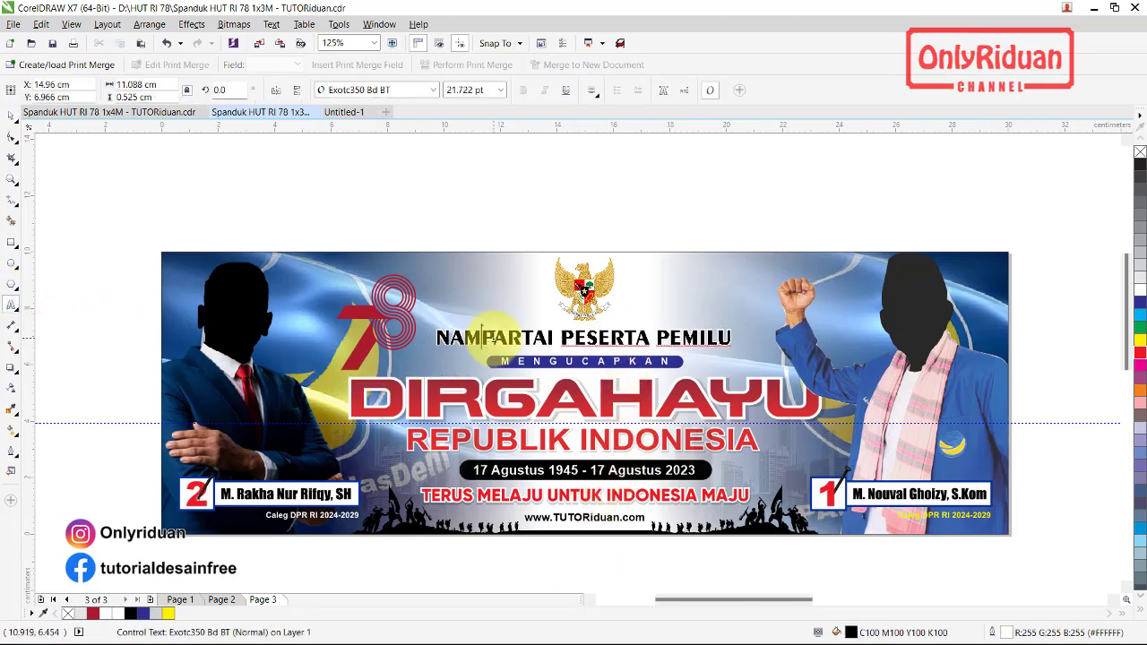
{"action": "key", "text": "BackSpace"}
{"action": "key", "text": "BackSpace"}
{"action": "key", "text": "BackSpace"}
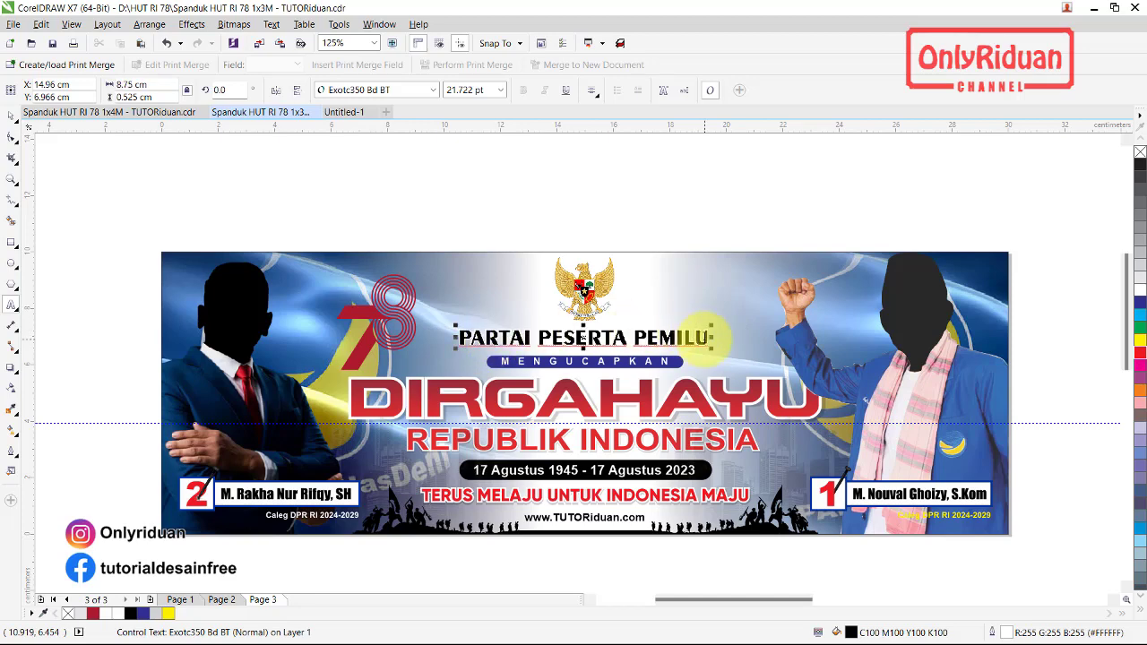
{"action": "key", "text": "BackSpace"}
{"action": "key", "text": "BackSpace"}
{"action": "key", "text": "BackSpace"}
{"action": "key", "text": "BackSpace"}
{"action": "key", "text": "BackSpace"}
{"action": "key", "text": "BackSpace"}
{"action": "key", "text": "BackSpace"}
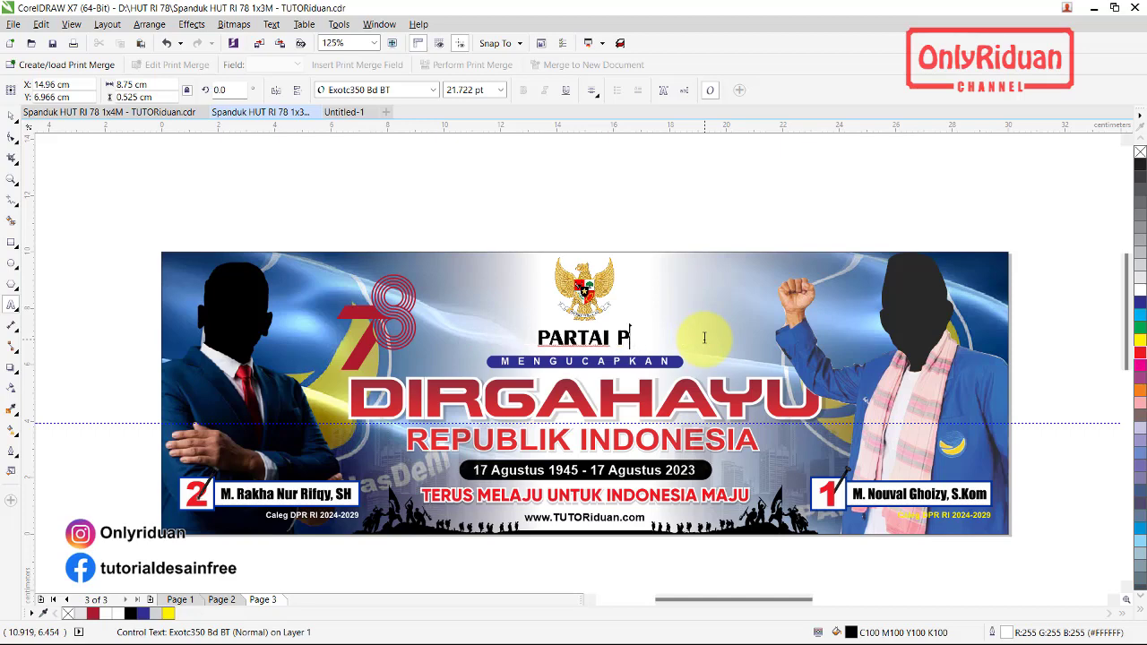
{"action": "type", "text": "NASD"}
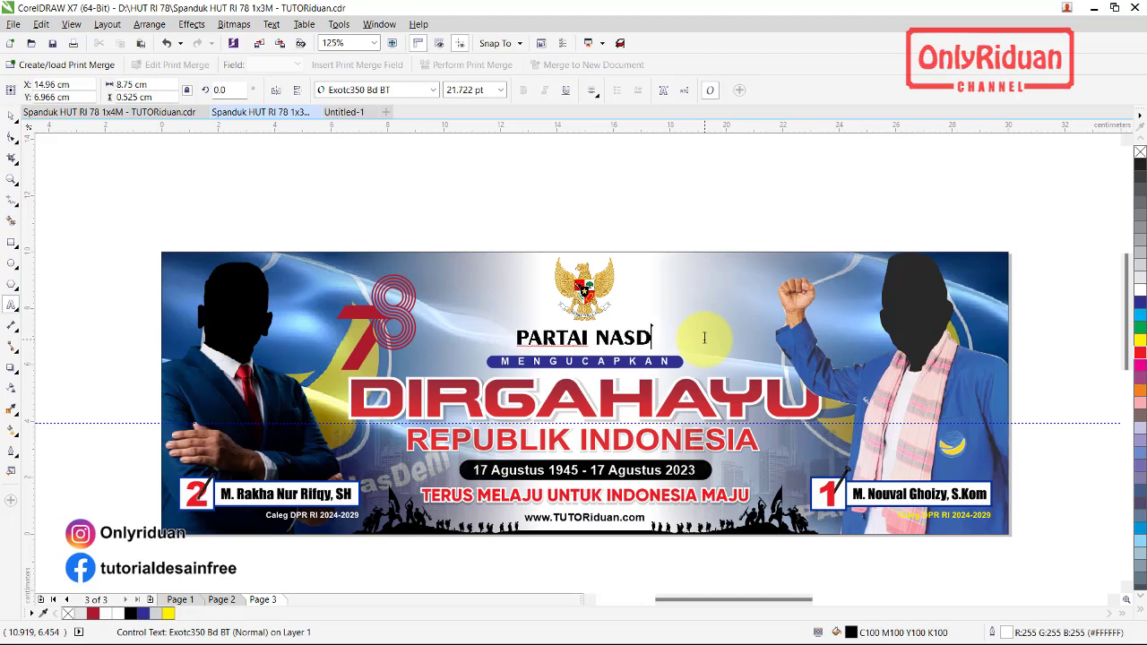
{"action": "type", "text": "EM"}
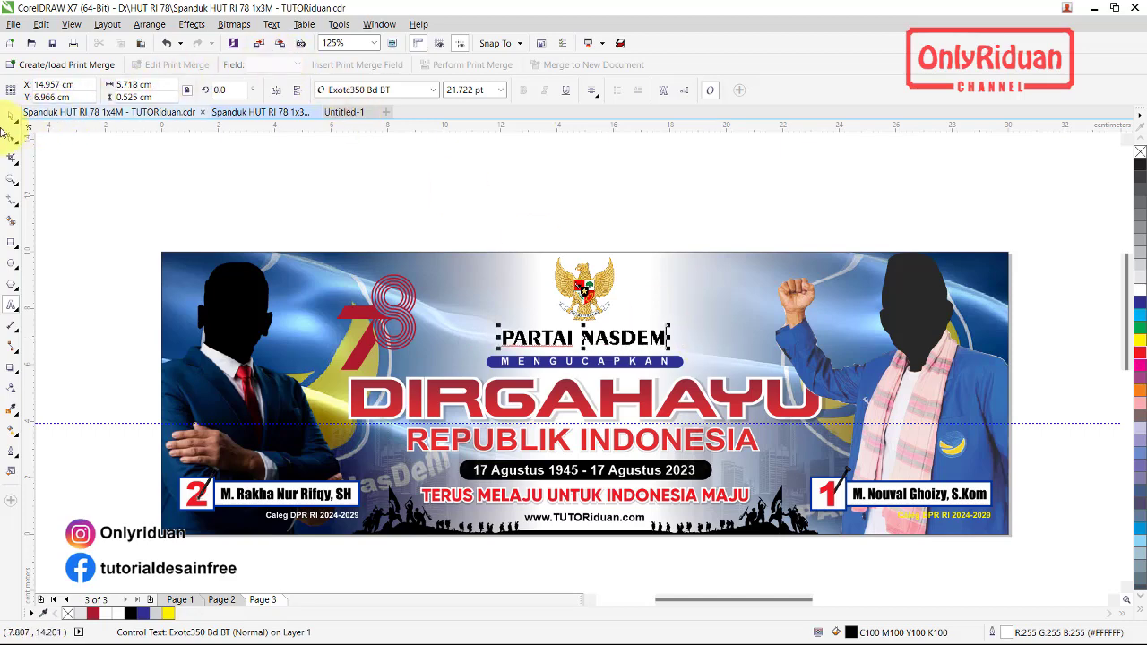
Move the Garuda emblem off the banner and centre the NasDem logo above the heading
{"action": "left_click", "coordinate": [11, 115]}
{"action": "left_click_drag", "start_coordinate": [585, 285], "coordinate": [763, 179]}
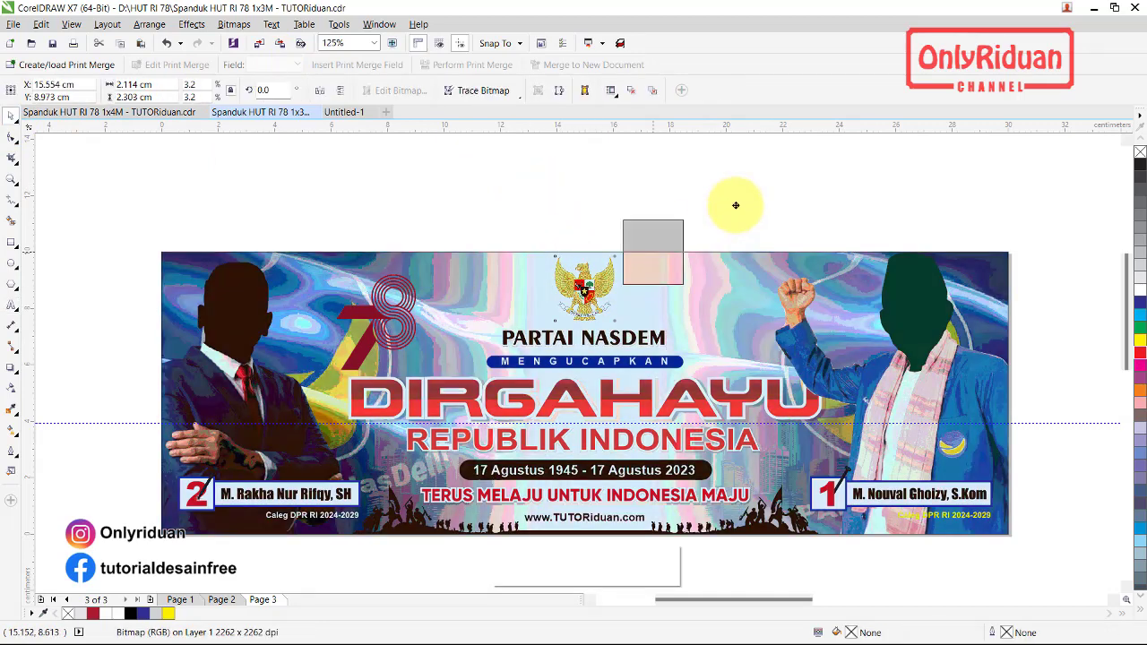
{"action": "scroll", "coordinate": [1118, 150], "scroll_direction": "up", "scroll_amount": 3}
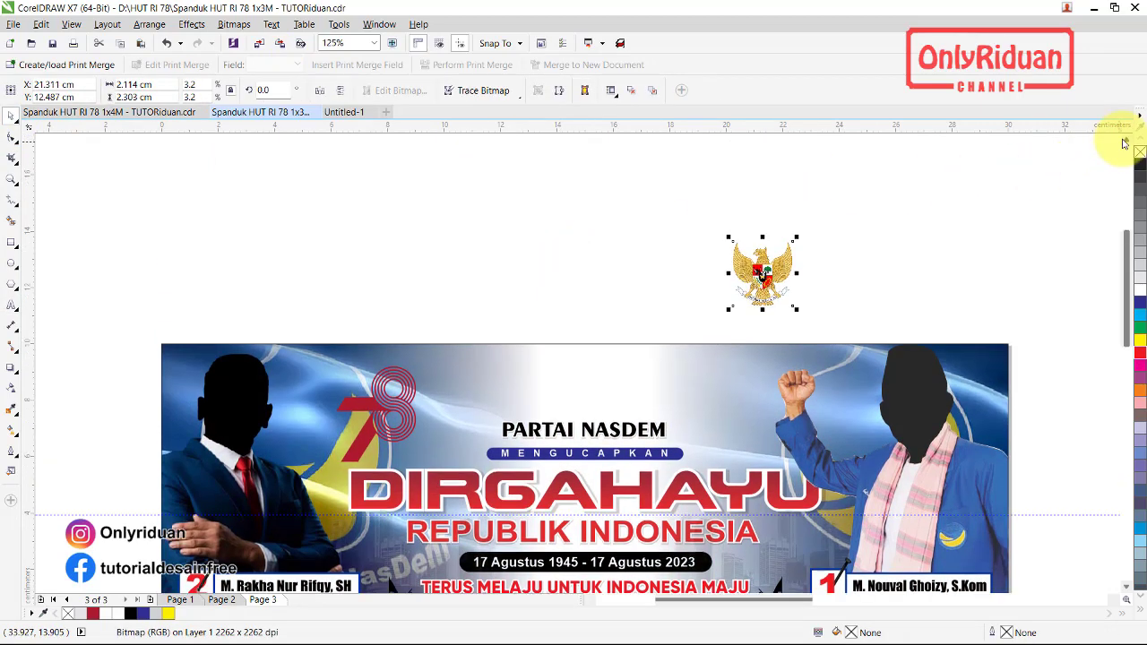
{"action": "key", "text": "ctrl+v"}
{"action": "left_click_drag", "start_coordinate": [403, 161], "coordinate": [548, 235]}
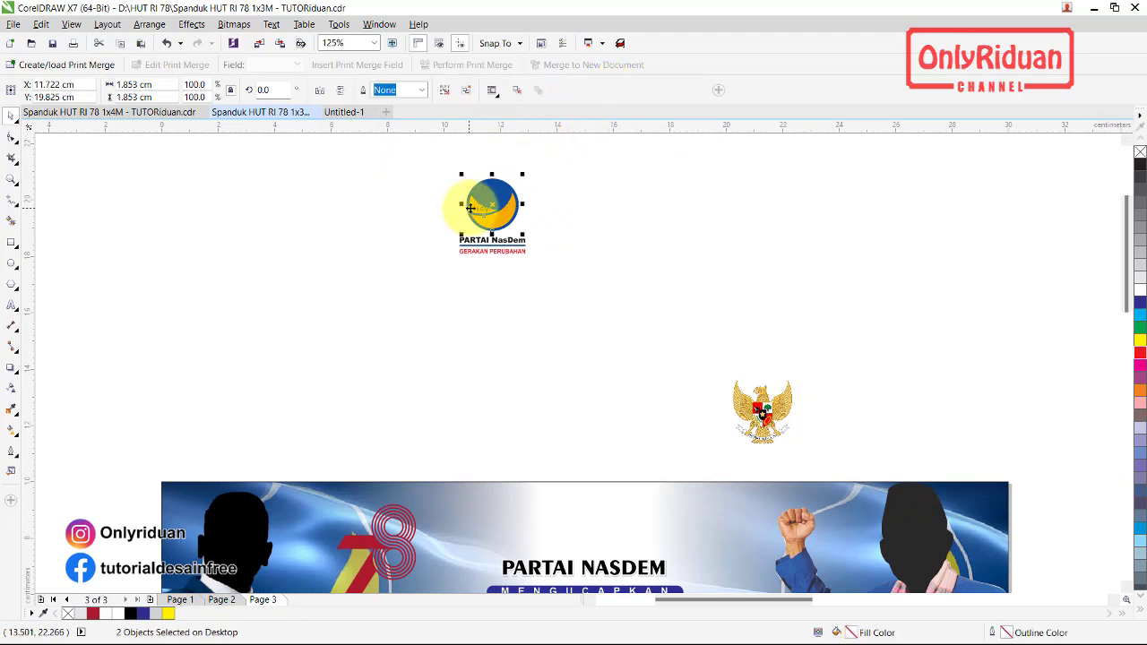
{"action": "mouse_move", "coordinate": [475, 204]}
{"action": "left_mouse_down"}
{"action": "mouse_move", "coordinate": [574, 524]}
{"action": "mouse_move", "coordinate": [583, 524]}
{"action": "left_mouse_up"}
{"action": "scroll", "coordinate": [532, 349], "scroll_direction": "down", "scroll_amount": 2}
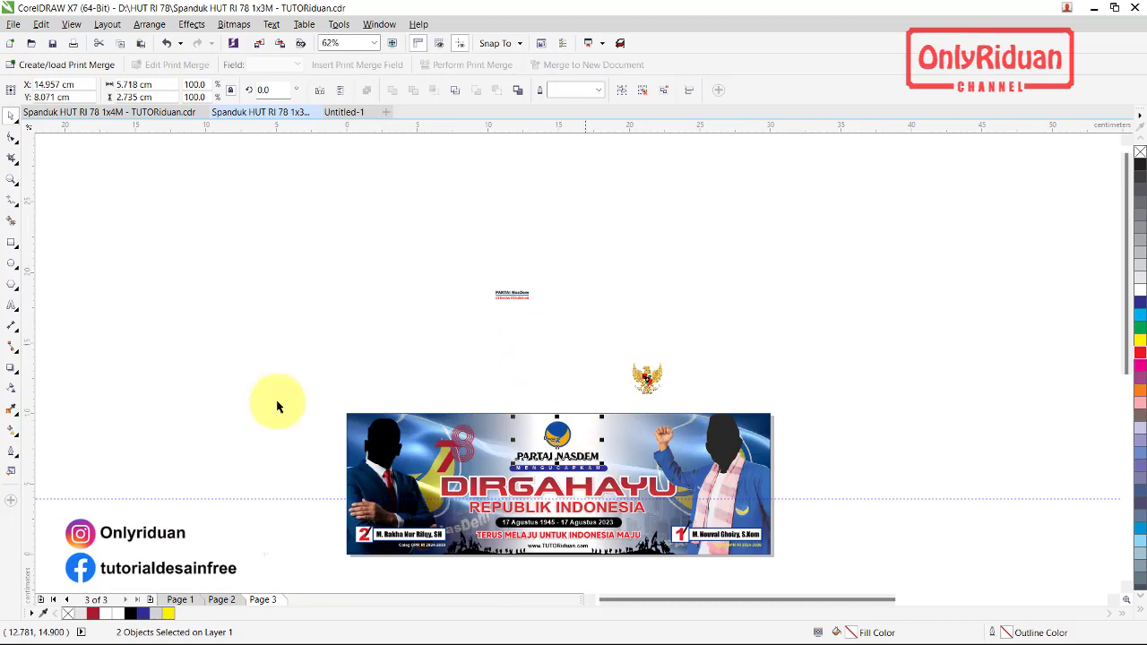
{"action": "left_click", "coordinate": [18, 183]}
{"action": "left_click_drag", "start_coordinate": [334, 400], "coordinate": [791, 528]}
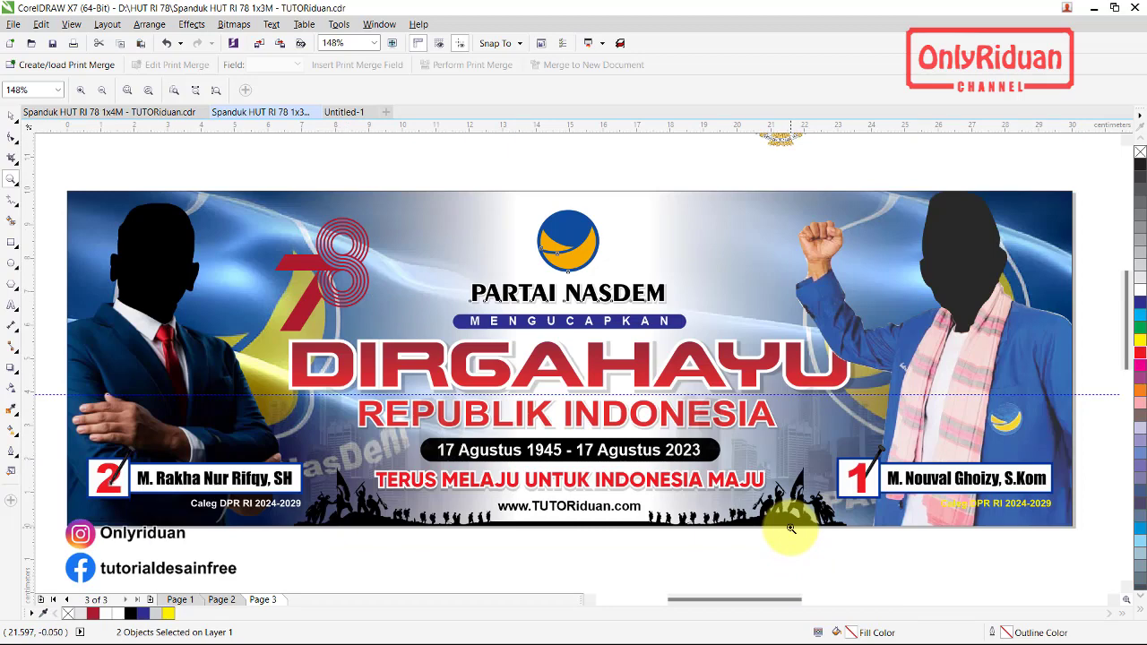
Return to the Pick tool and show the Untitled-1 page listing the PSD archive passwords
{"action": "key", "text": "space"}
{"action": "left_click", "coordinate": [392, 174]}
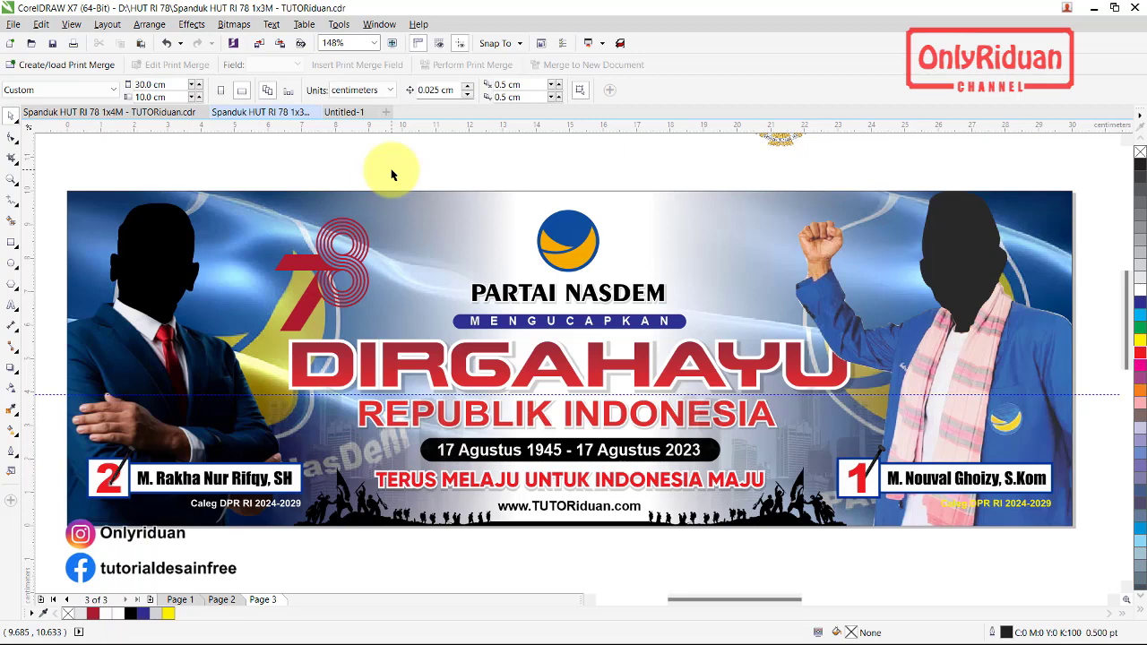
{"action": "left_click", "coordinate": [806, 632]}
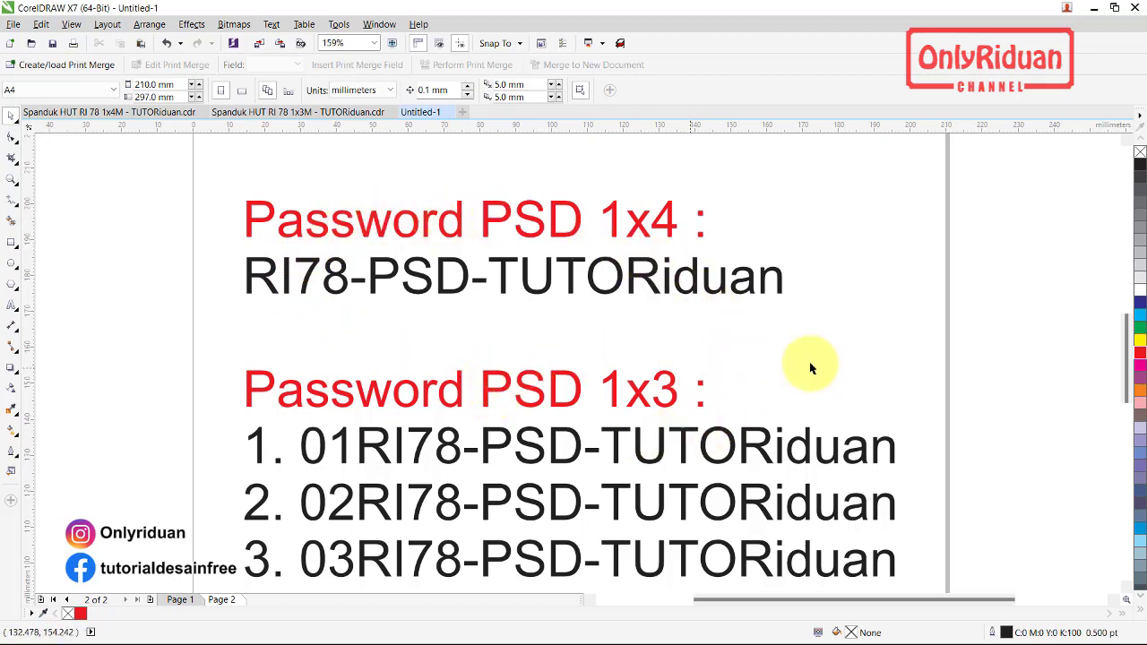
Copy the 1x4 PSD archive password line from the notes, then bring up File Explorer
{"action": "scroll", "coordinate": [1131, 351], "scroll_direction": "down", "scroll_amount": 1}
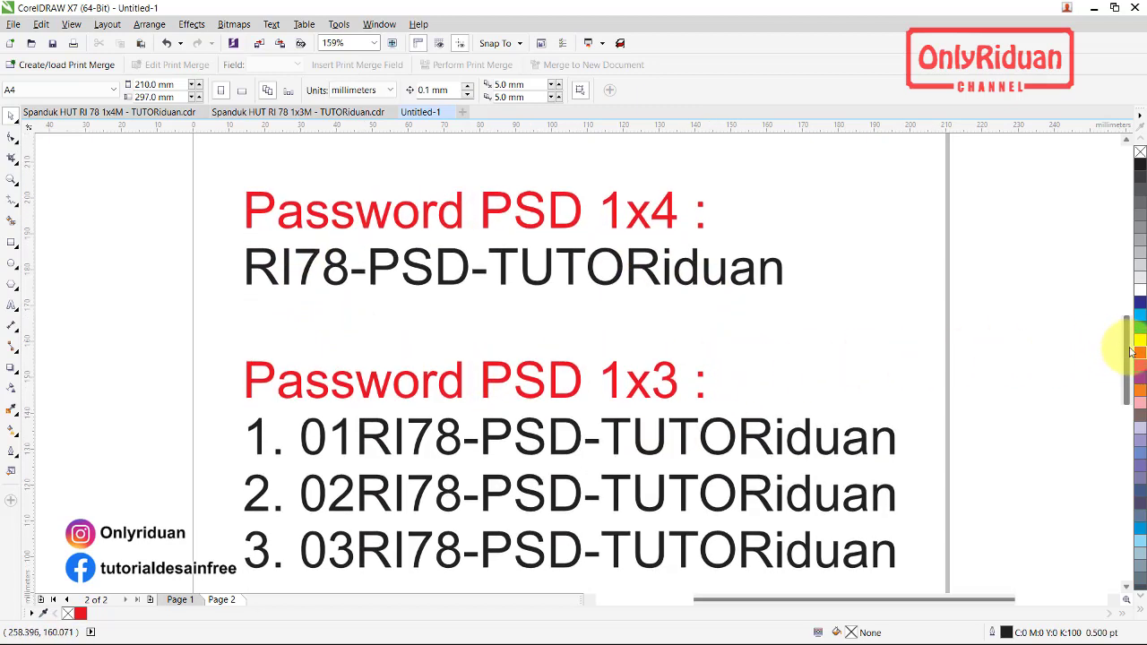
{"action": "scroll", "coordinate": [1131, 351], "scroll_direction": "down", "scroll_amount": 2}
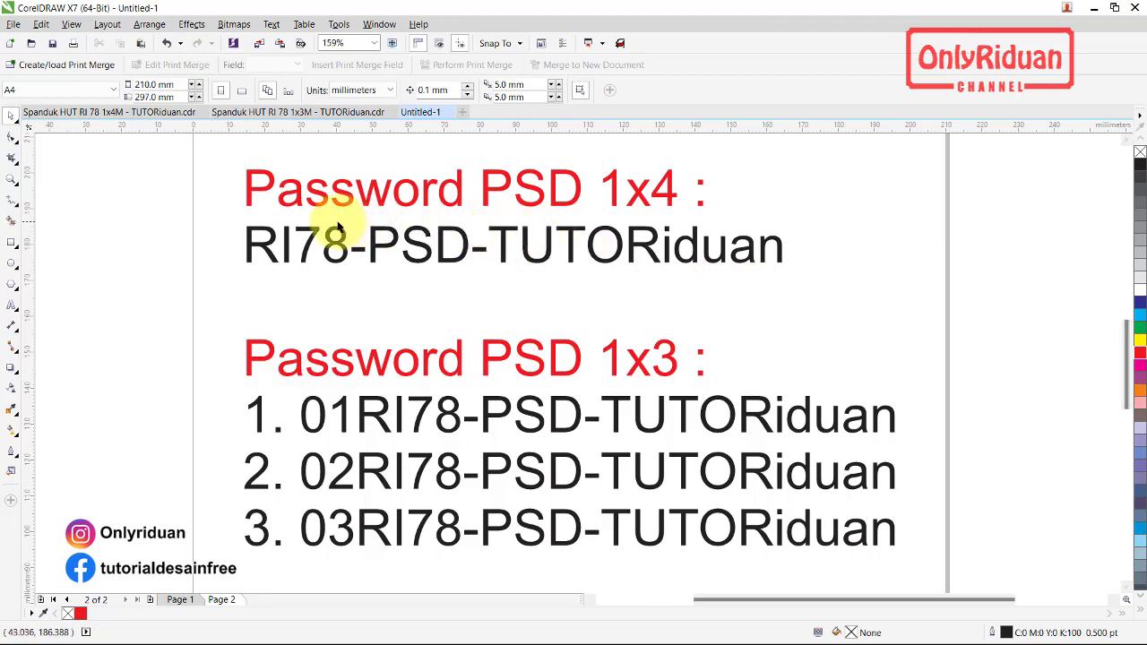
{"action": "left_click", "coordinate": [10, 307]}
{"action": "left_click_drag", "start_coordinate": [244, 240], "coordinate": [832, 251]}
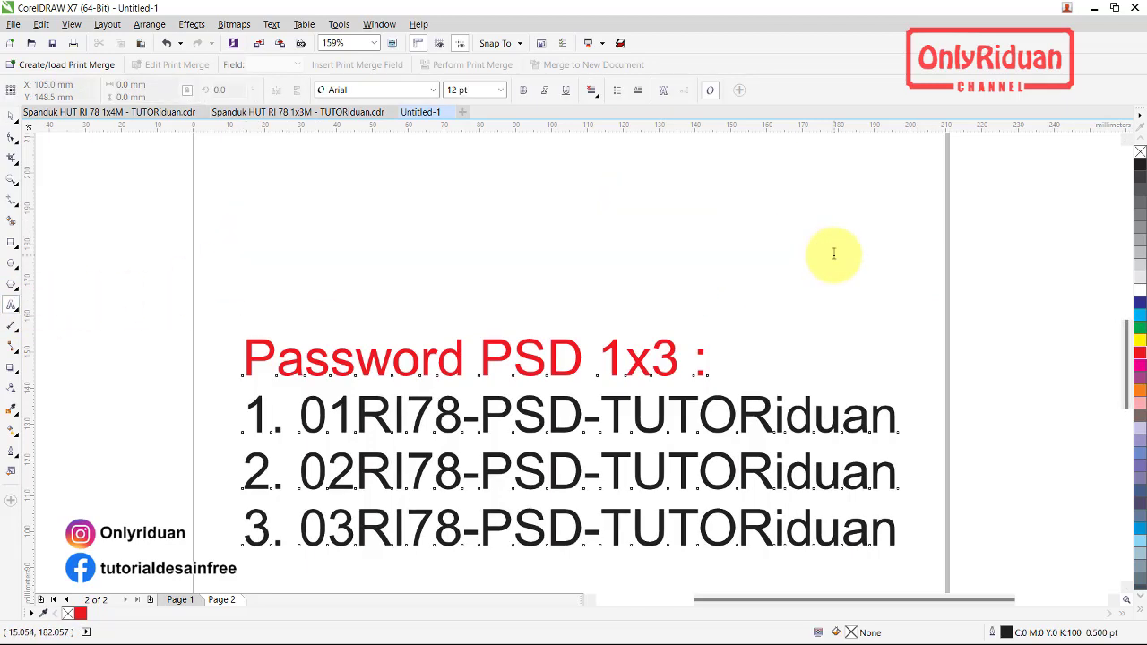
{"action": "right_click", "coordinate": [672, 261]}
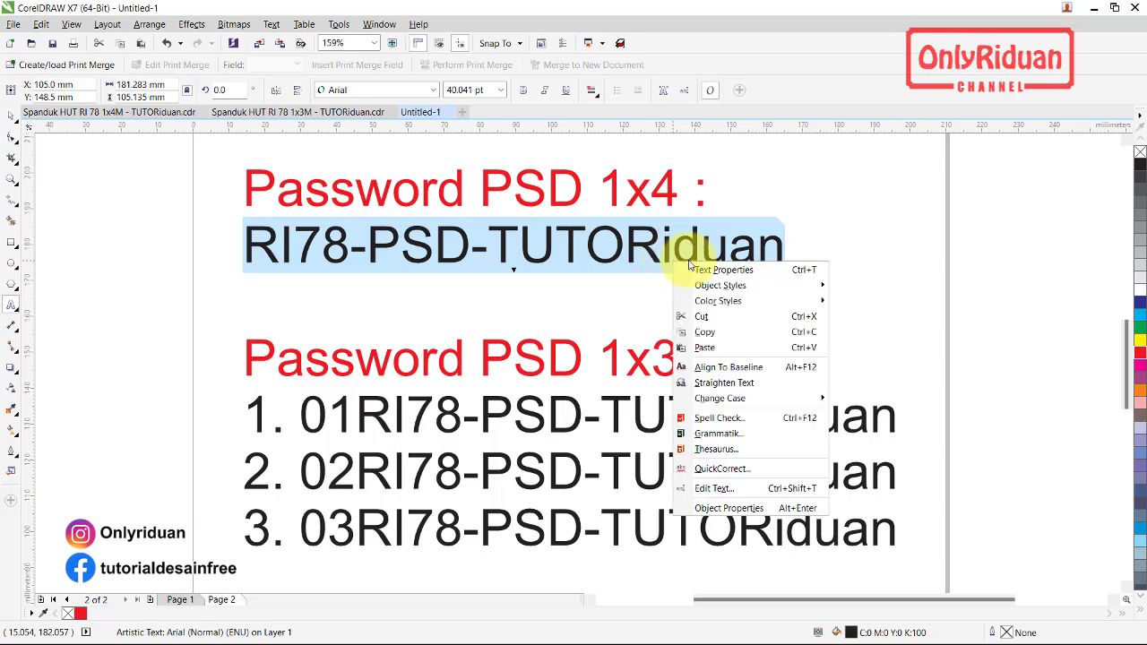
{"action": "left_click", "coordinate": [718, 332]}
{"action": "left_click", "coordinate": [507, 627]}
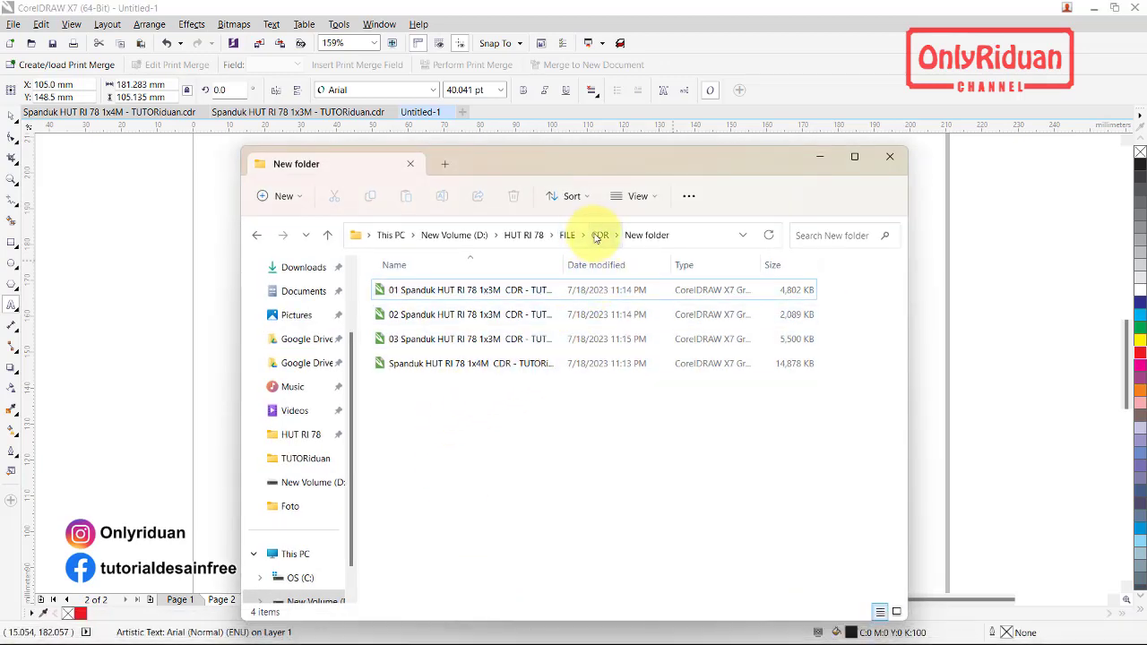
Extract the 1x4M banner archive in the FILE > PSD folder with WinRAR using the copied password
{"action": "left_click", "coordinate": [598, 235]}
{"action": "left_click", "coordinate": [567, 234]}
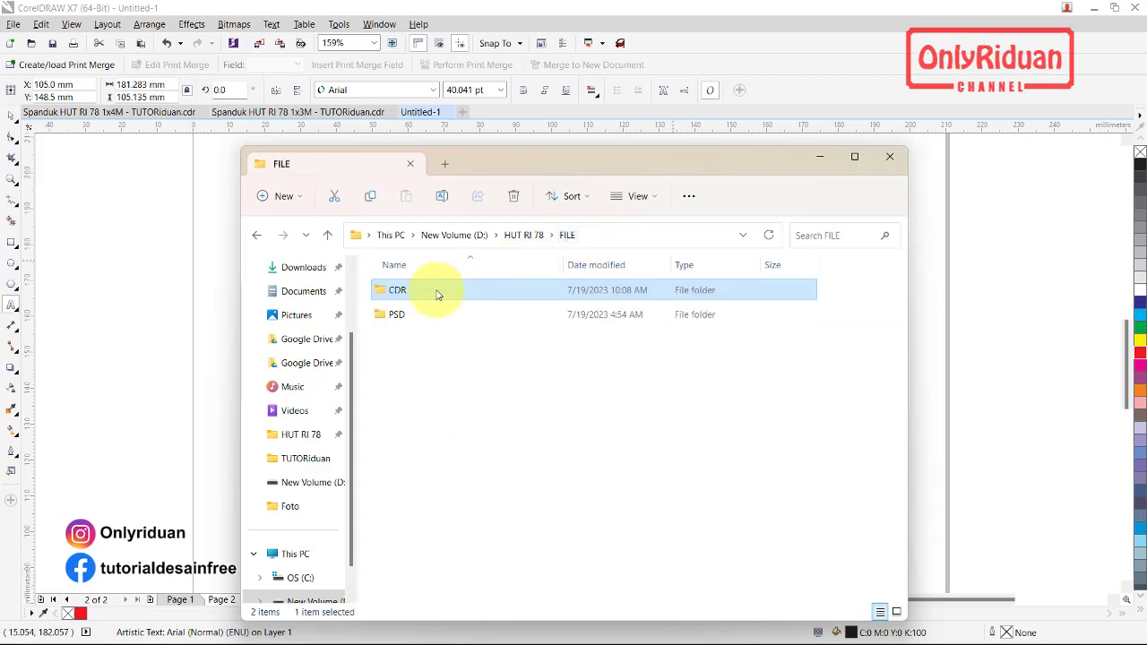
{"action": "double_click", "coordinate": [391, 316]}
{"action": "left_click", "coordinate": [480, 388]}
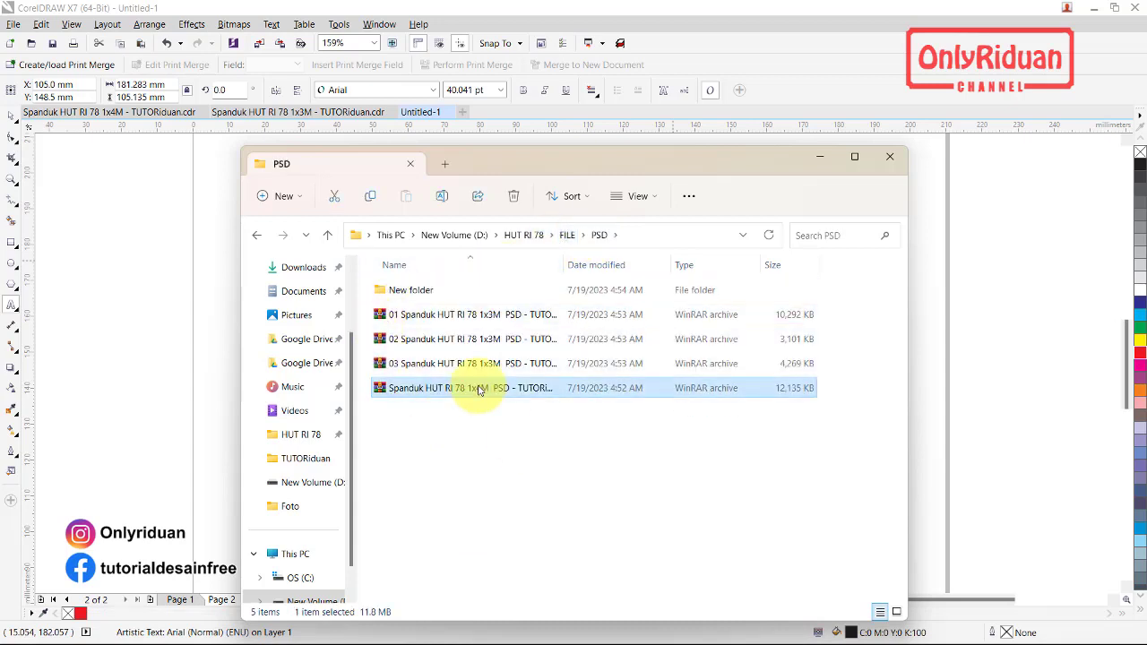
{"action": "right_click", "coordinate": [480, 389]}
{"action": "mouse_move", "coordinate": [532, 340]}
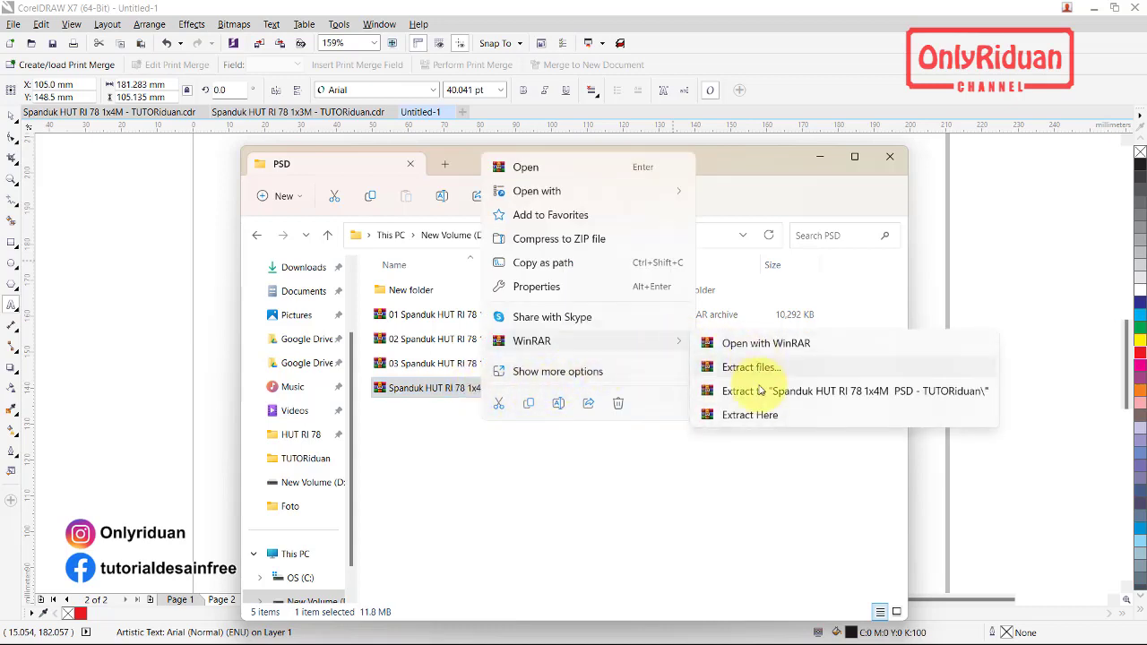
{"action": "left_click", "coordinate": [742, 408]}
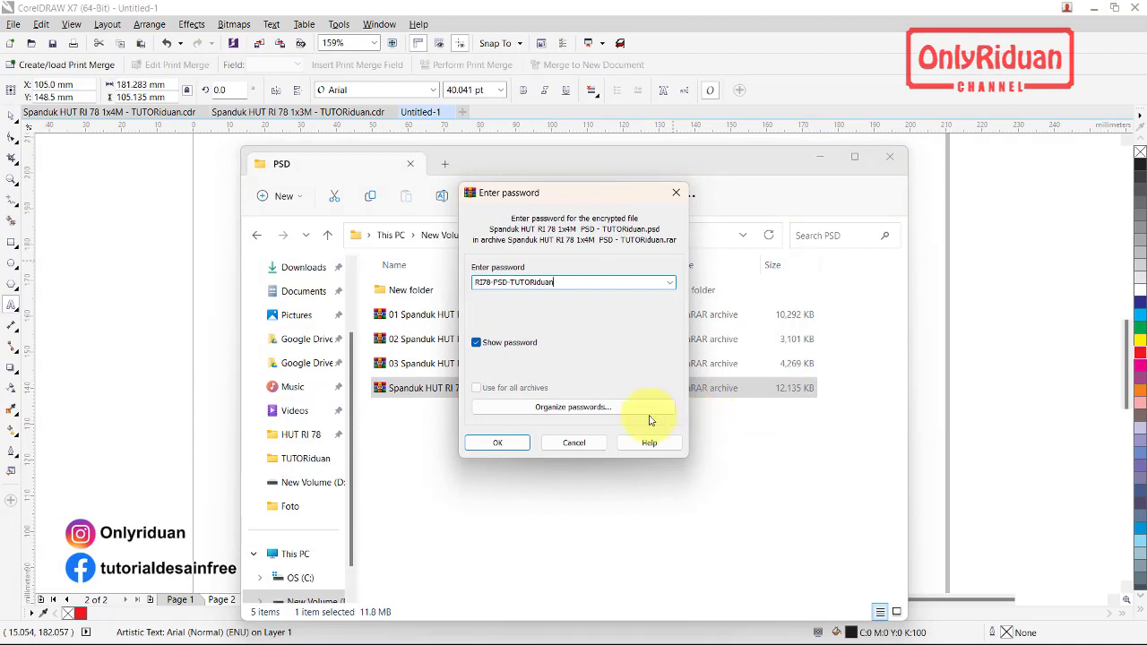
{"action": "left_click", "coordinate": [495, 443]}
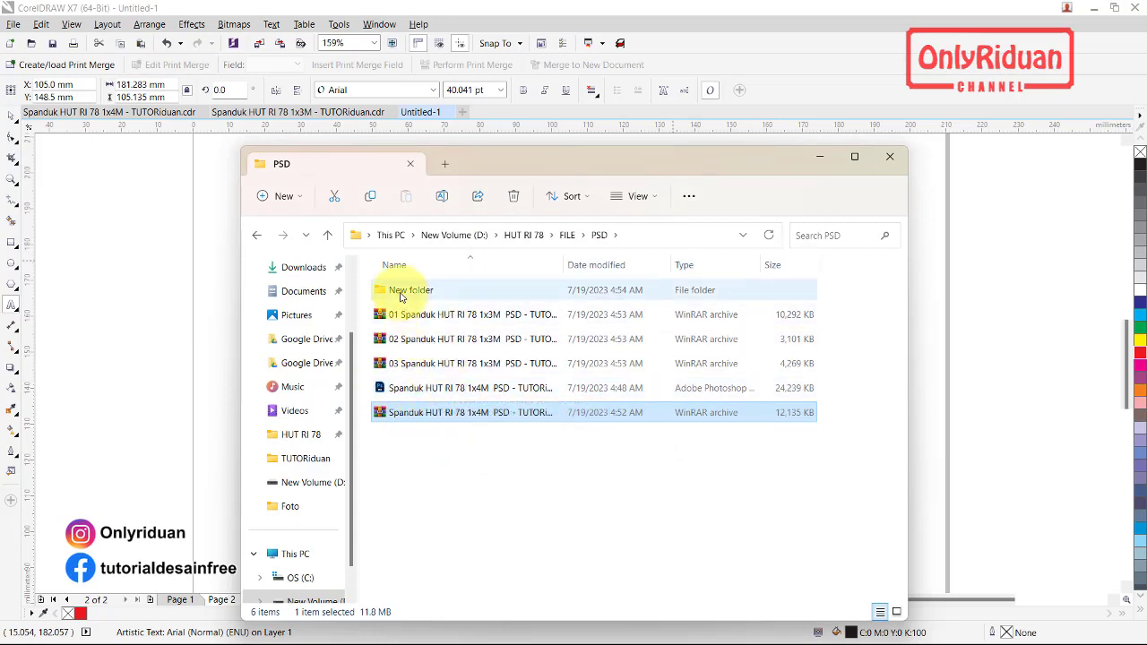
Check New folder's contents, return to the PSD folder, and minimize File Explorer
{"action": "double_click", "coordinate": [401, 296]}
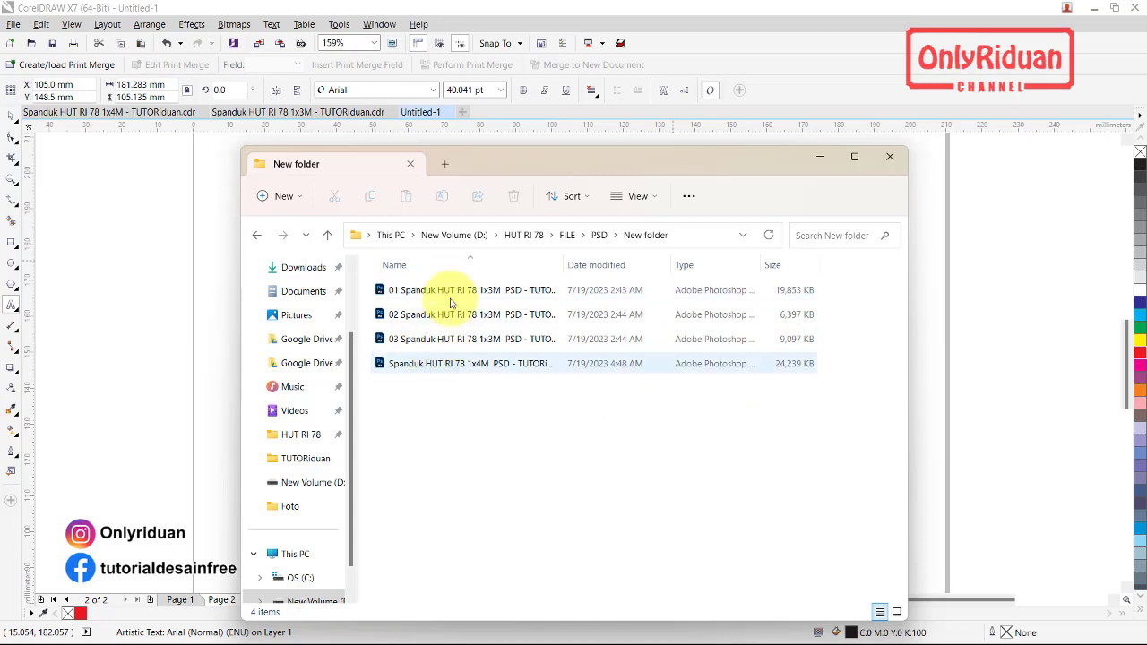
{"action": "left_click", "coordinate": [259, 236]}
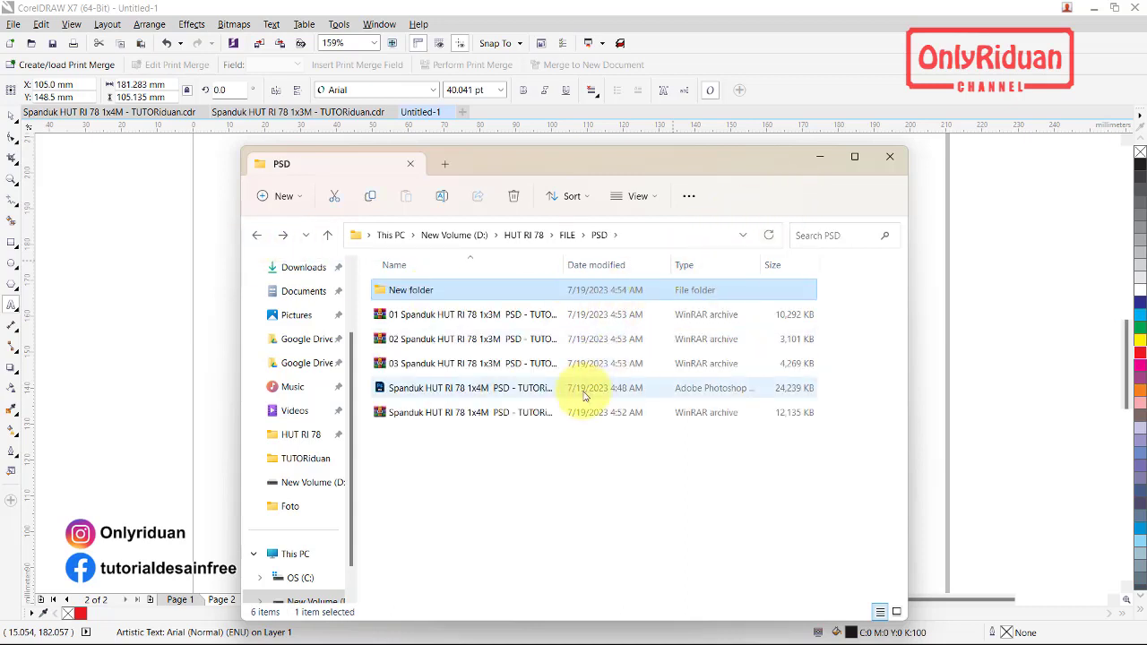
{"action": "left_click", "coordinate": [819, 156]}
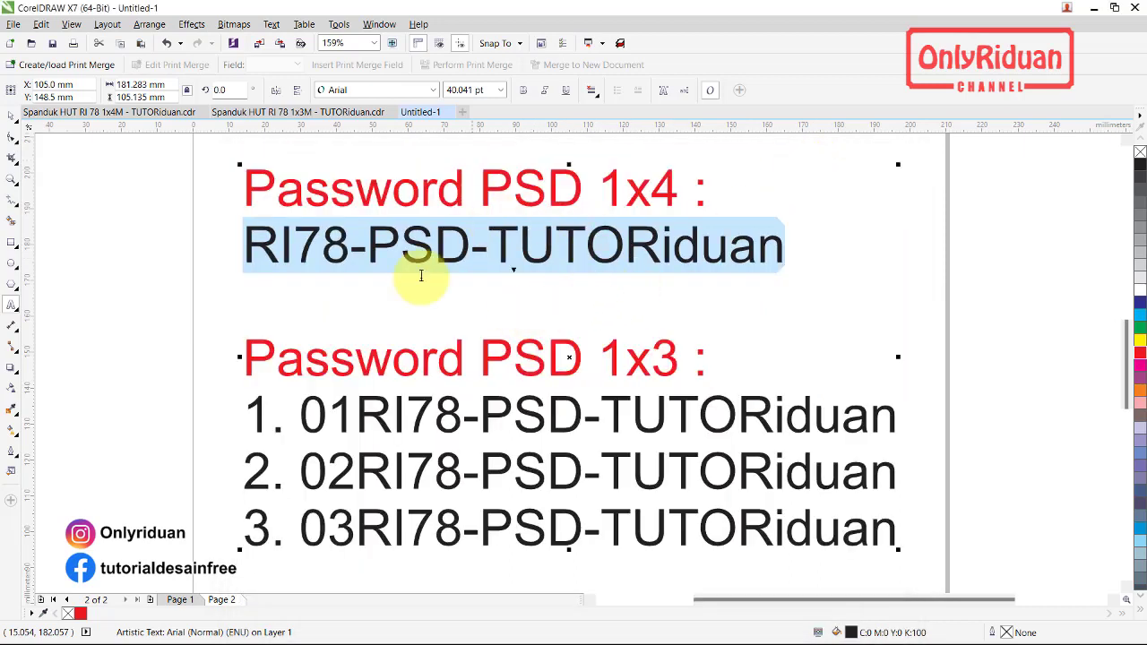
Deselect the password text and minimize CorelDRAW to reveal Photoshop
{"action": "left_click", "coordinate": [534, 305]}
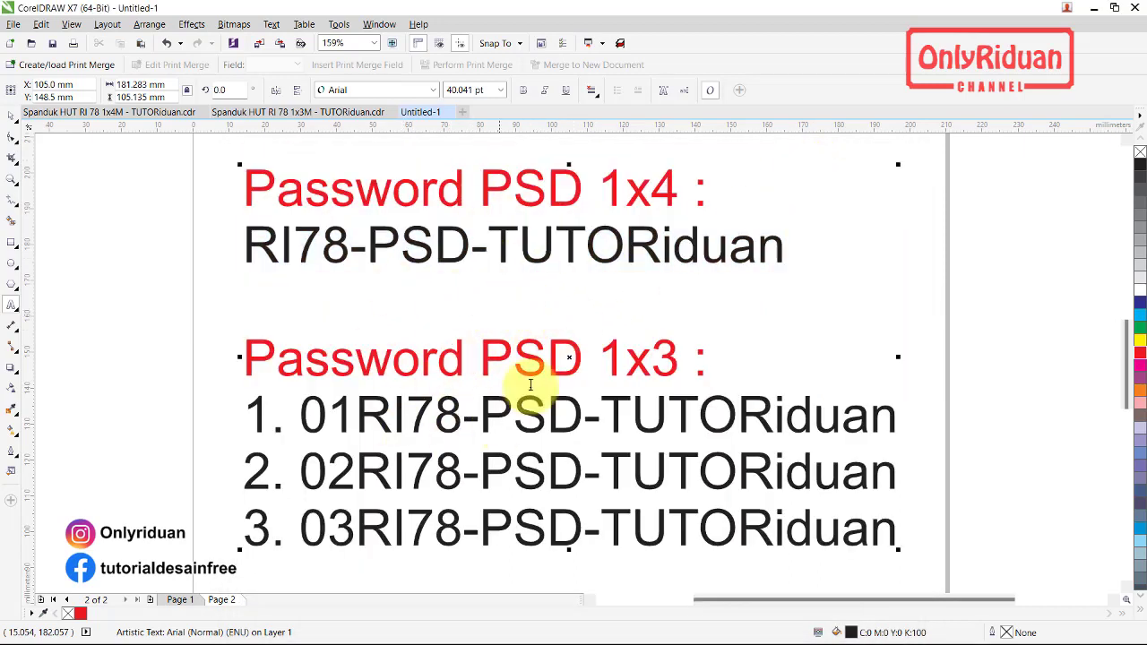
{"action": "left_click", "coordinate": [1094, 11]}
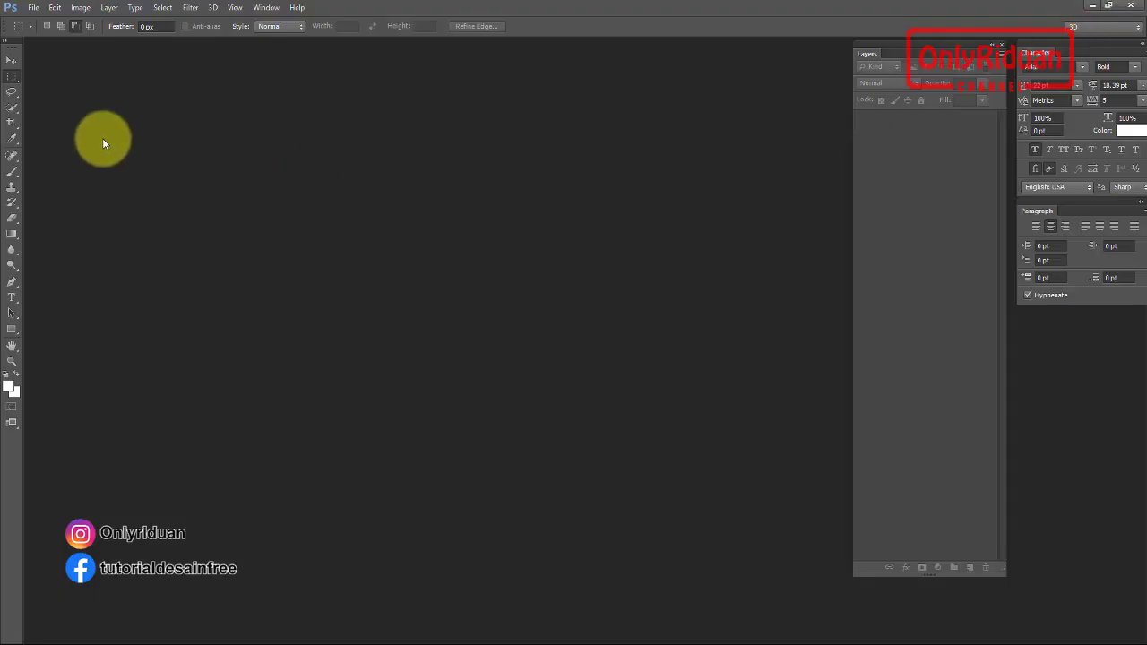
Open the 1x4M banner and the other three PSD files from New folder together
{"action": "left_click", "coordinate": [33, 7]}
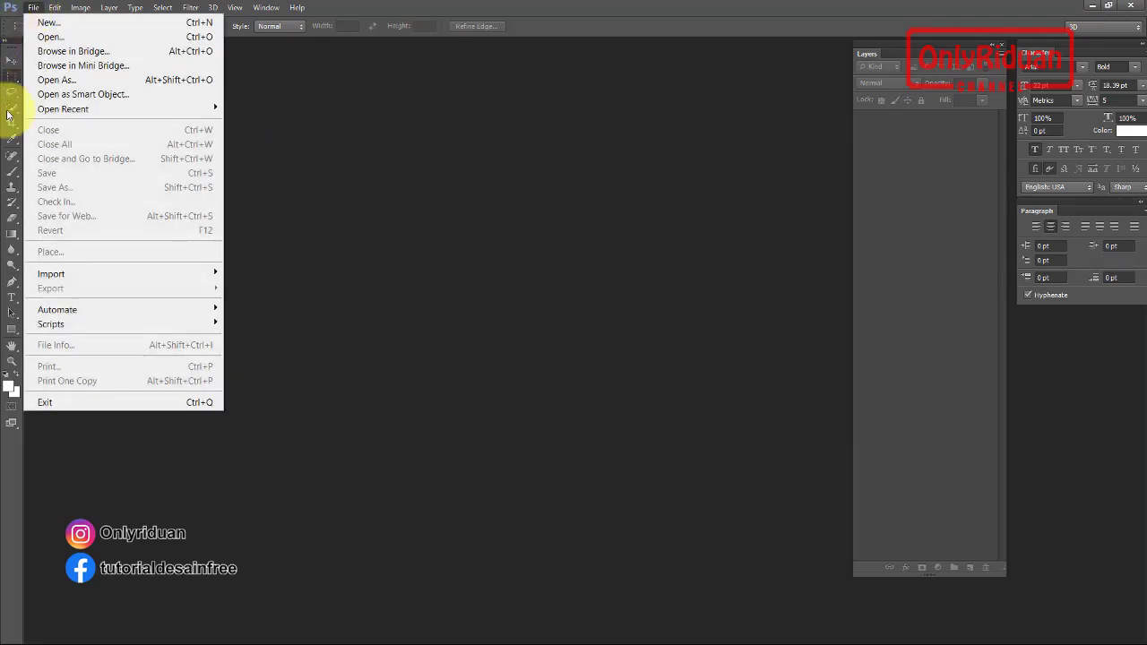
{"action": "left_click", "coordinate": [52, 37]}
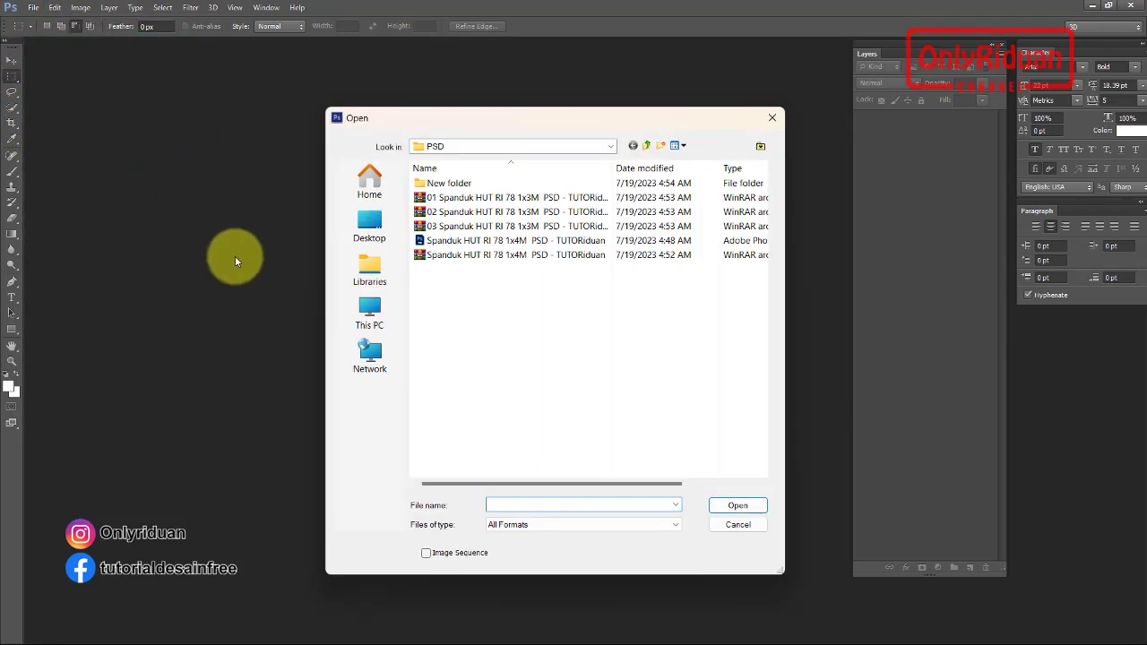
{"action": "double_click", "coordinate": [439, 182]}
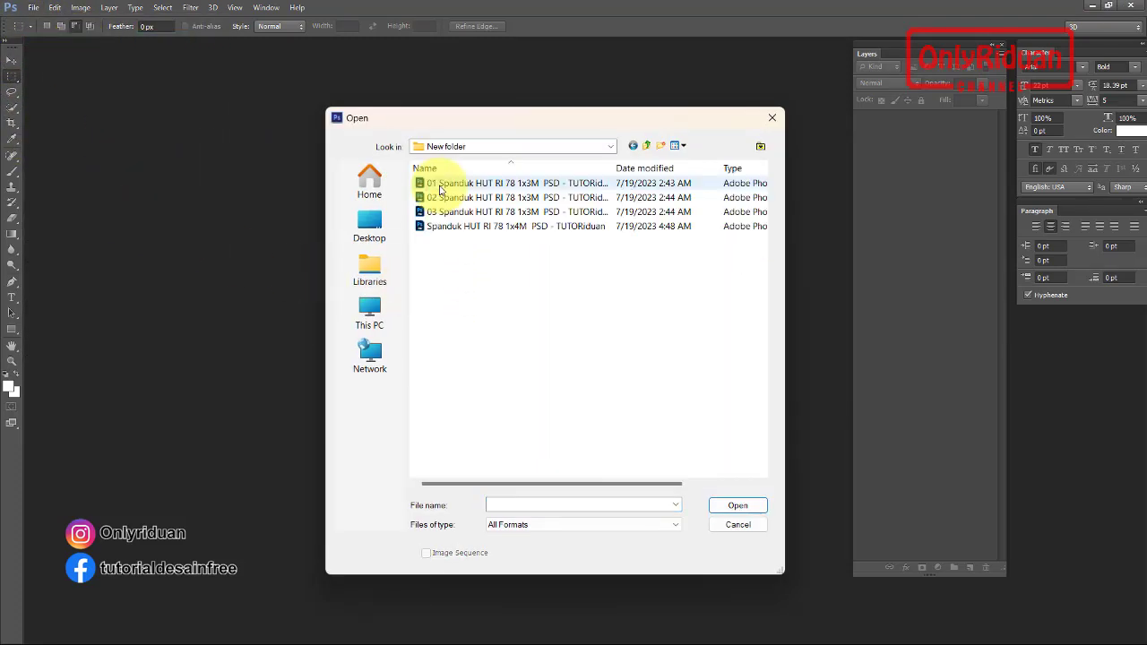
{"action": "left_click", "coordinate": [459, 231]}
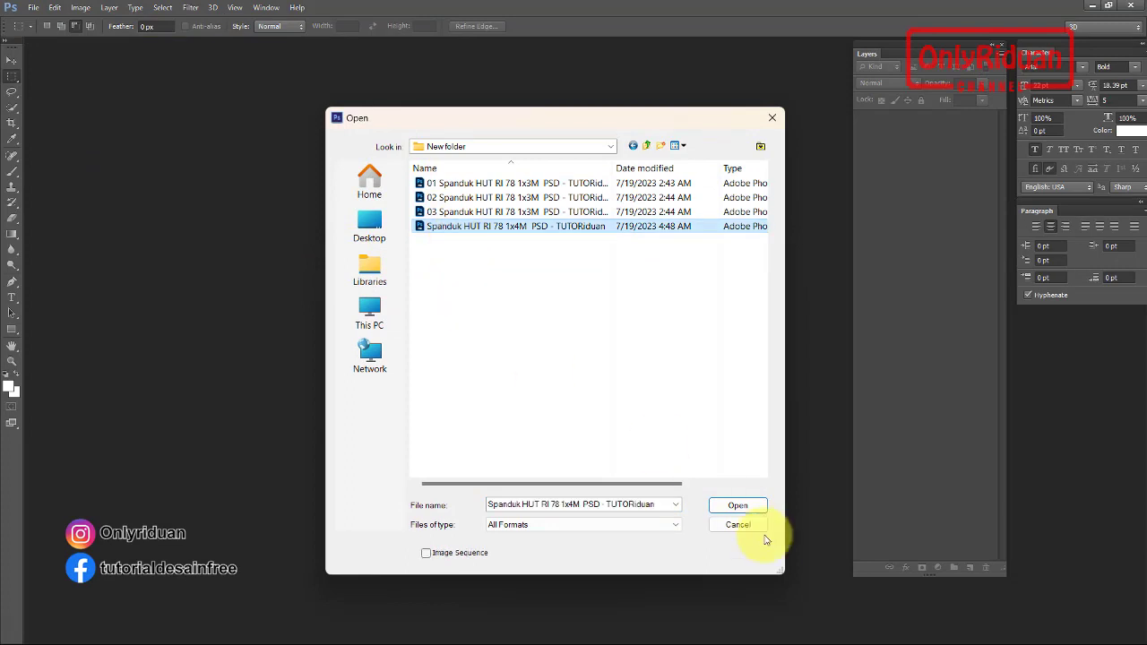
{"action": "left_click_drag", "start_coordinate": [526, 329], "coordinate": [437, 157]}
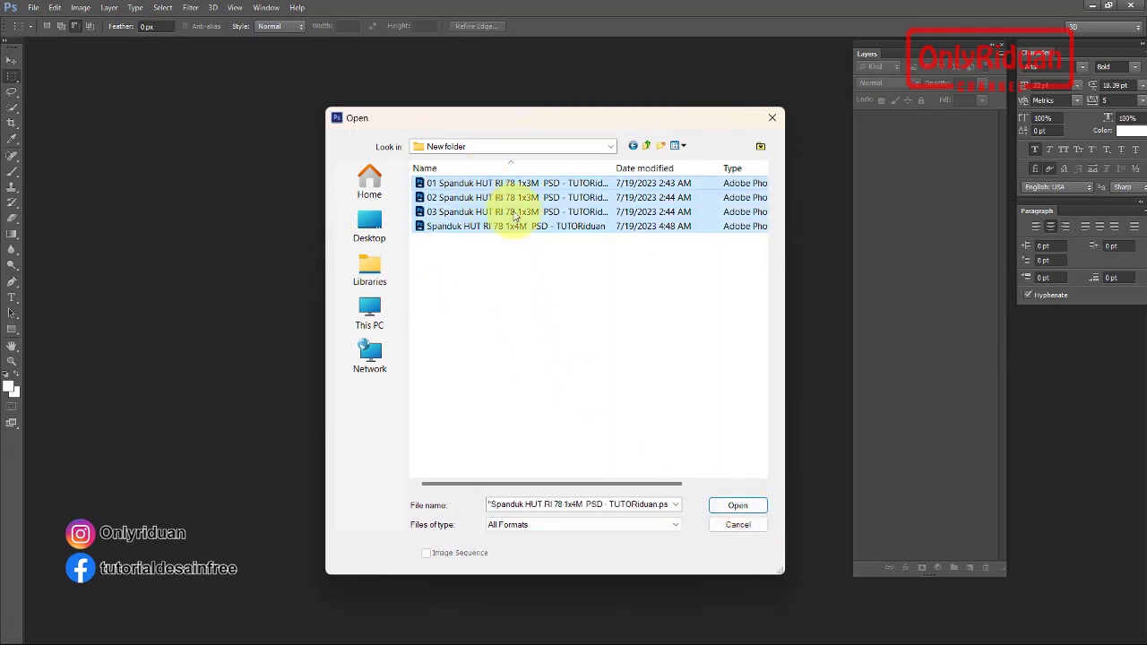
{"action": "left_click", "coordinate": [738, 506]}
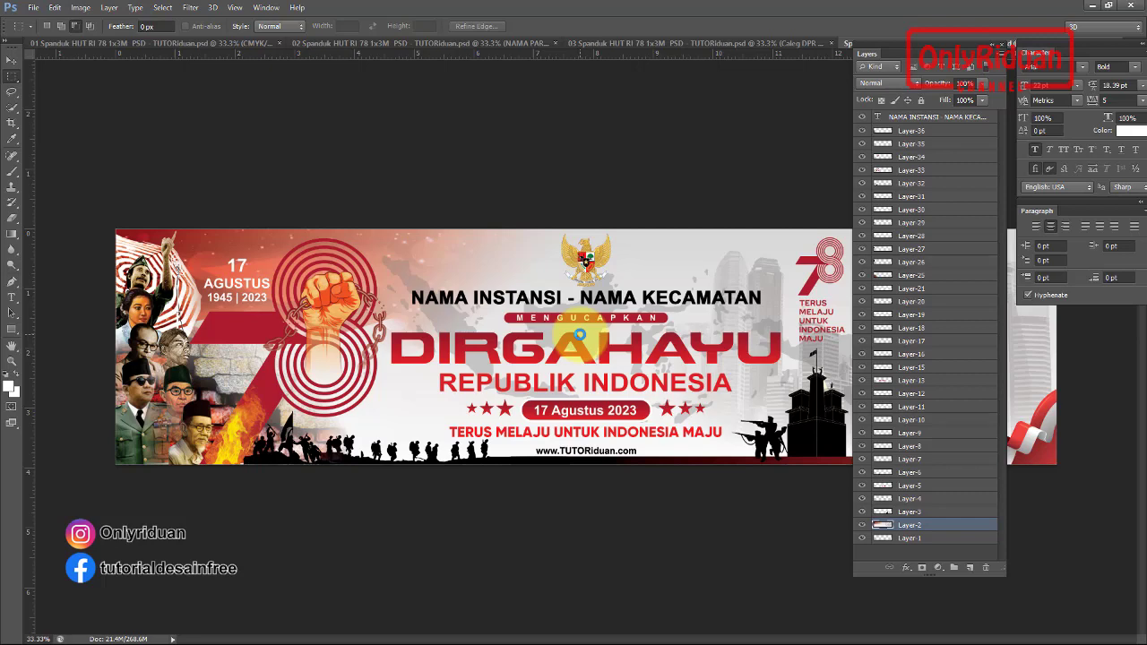
Scroll around the 1x4M banner and float the Layers panel out as a separate window
{"action": "scroll", "coordinate": [583, 339], "scroll_direction": "down", "scroll_amount": 2}
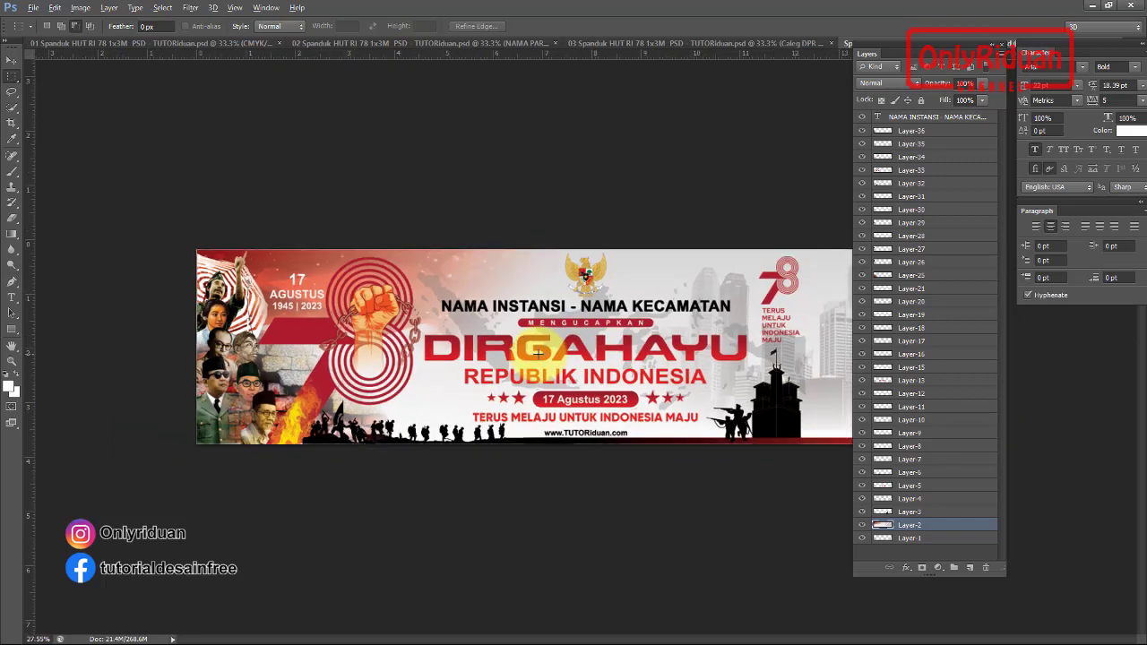
{"action": "scroll", "coordinate": [582, 339], "scroll_direction": "down", "scroll_amount": 2}
{"action": "scroll", "coordinate": [582, 339], "scroll_direction": "down", "scroll_amount": 1}
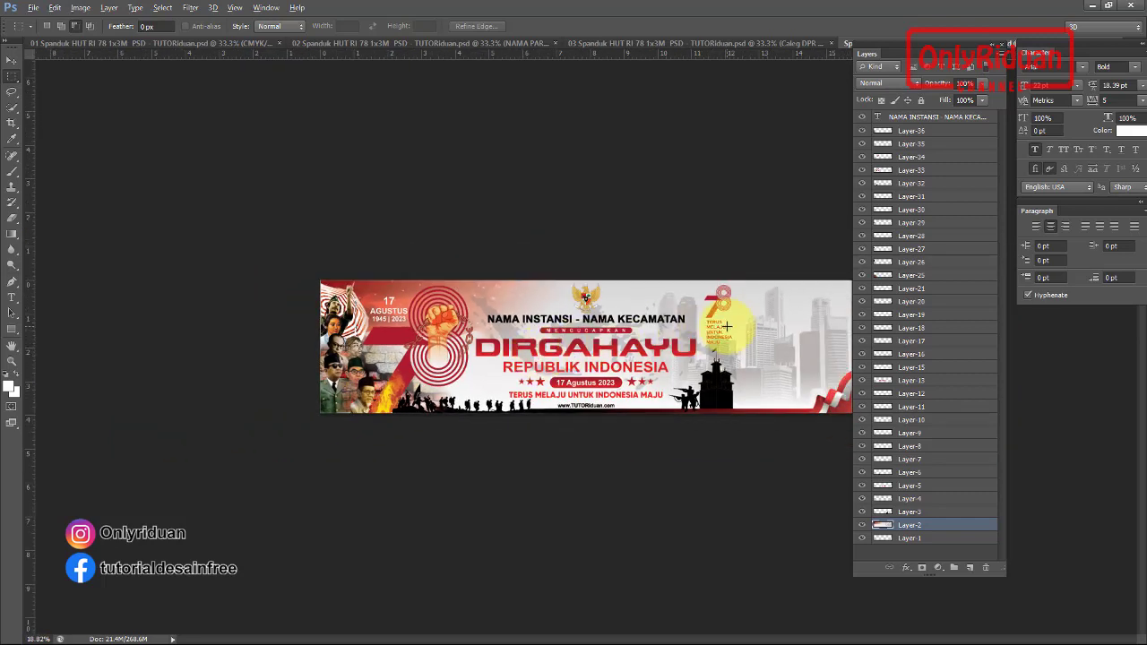
{"action": "scroll", "coordinate": [687, 345], "scroll_direction": "up", "scroll_amount": 2}
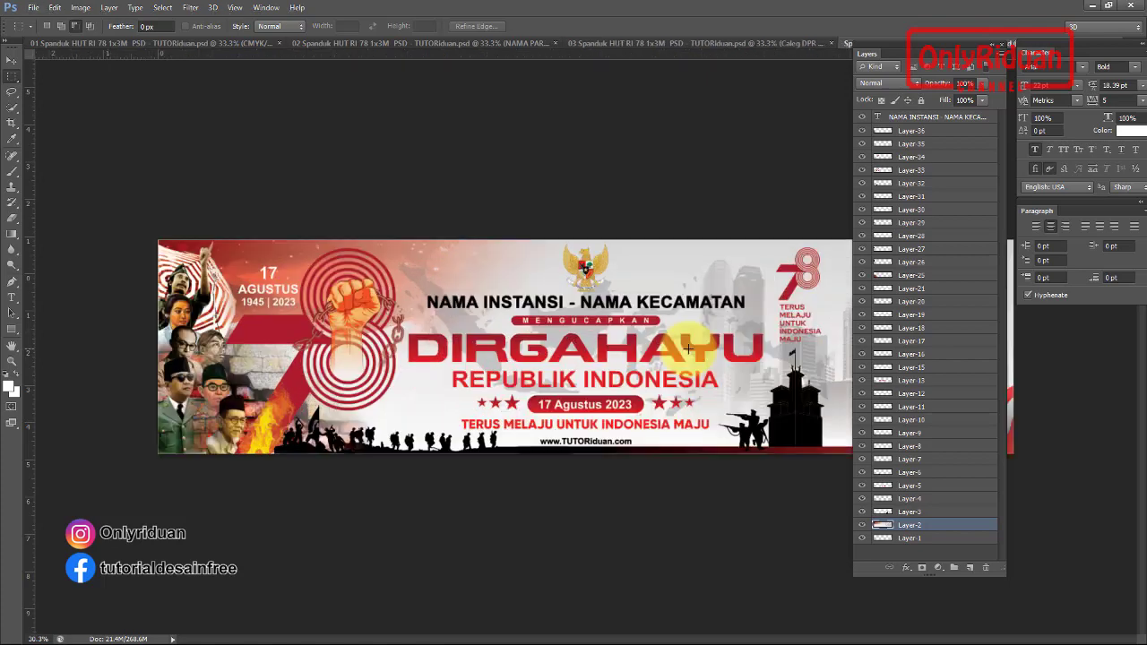
{"action": "scroll", "coordinate": [687, 349], "scroll_direction": "up", "scroll_amount": 2}
{"action": "scroll", "coordinate": [688, 349], "scroll_direction": "up", "scroll_amount": 1}
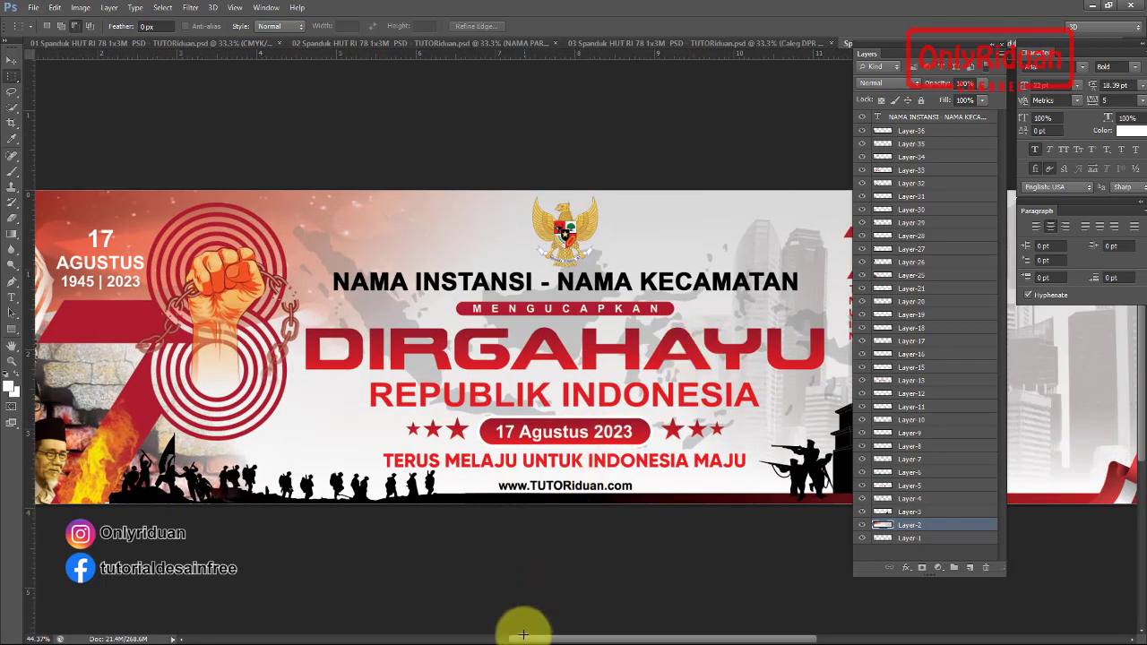
{"action": "left_click_drag", "start_coordinate": [524, 641], "coordinate": [613, 641]}
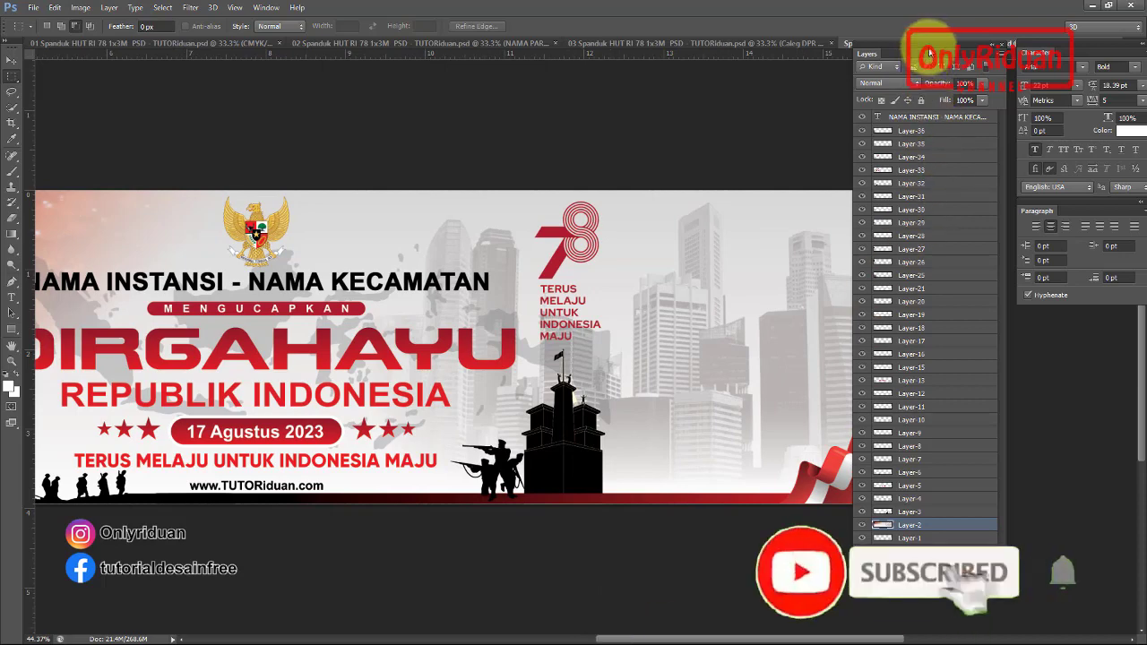
{"action": "mouse_move", "coordinate": [929, 53]}
{"action": "left_mouse_down"}
{"action": "mouse_move", "coordinate": [958, 94]}
{"action": "mouse_move", "coordinate": [993, 102]}
{"action": "left_mouse_up"}
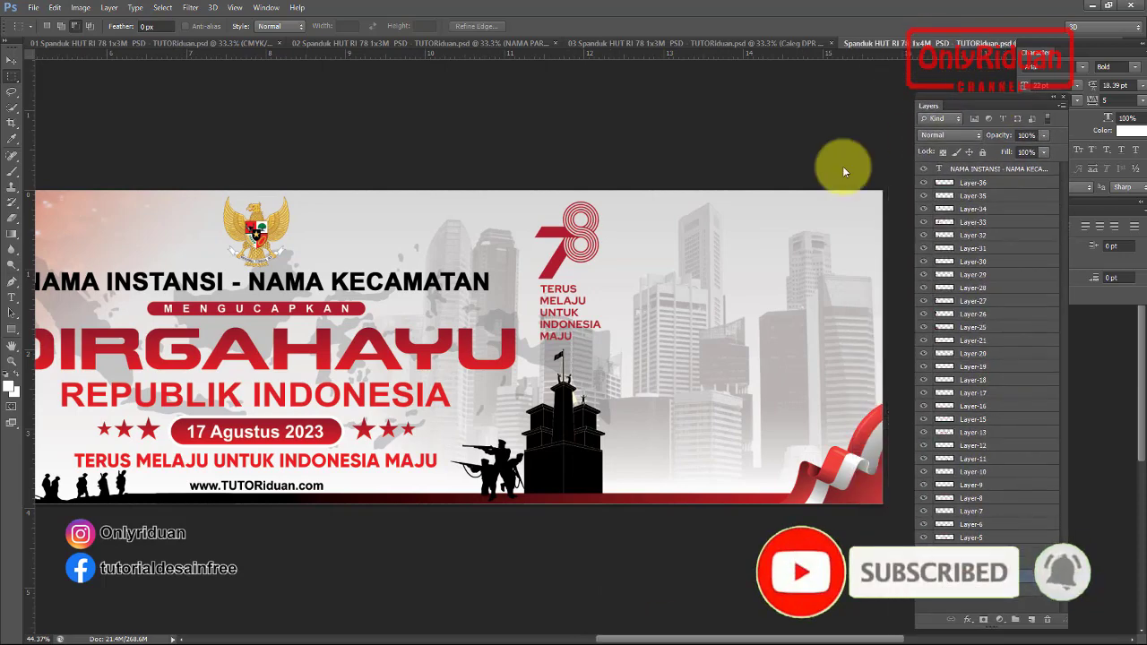
{"action": "left_click_drag", "start_coordinate": [604, 641], "coordinate": [595, 641]}
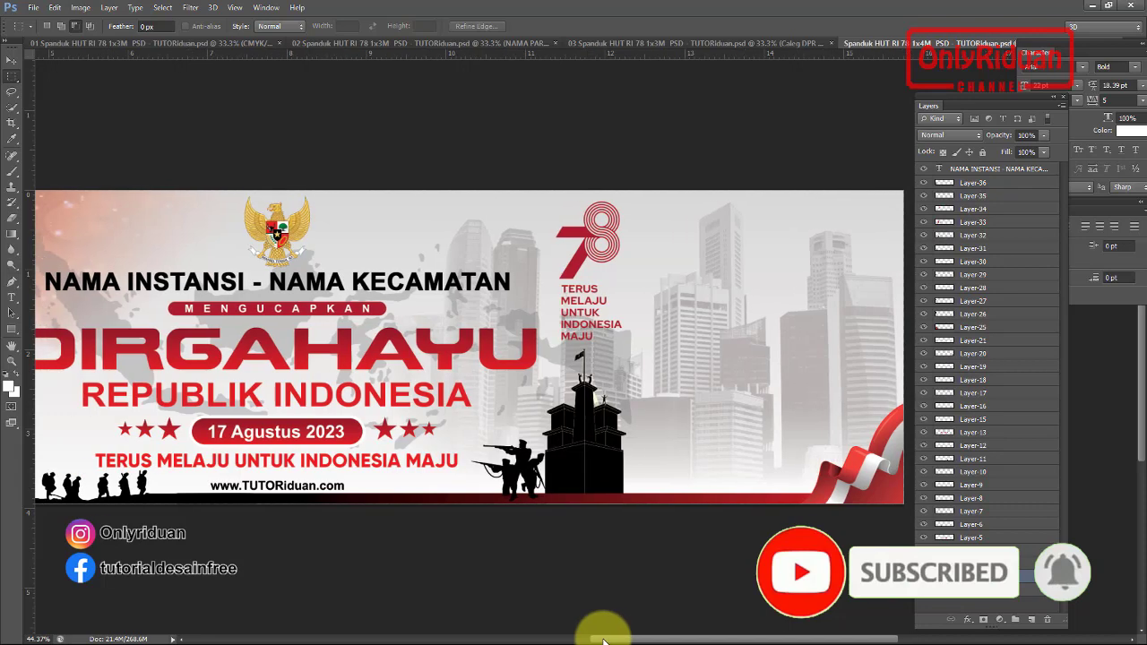
Replace the NAMA INSTANSI - NAMA KECAMATAN heading text with PEMERINTAH KOTA SAMARINDA
{"action": "left_click", "coordinate": [984, 169]}
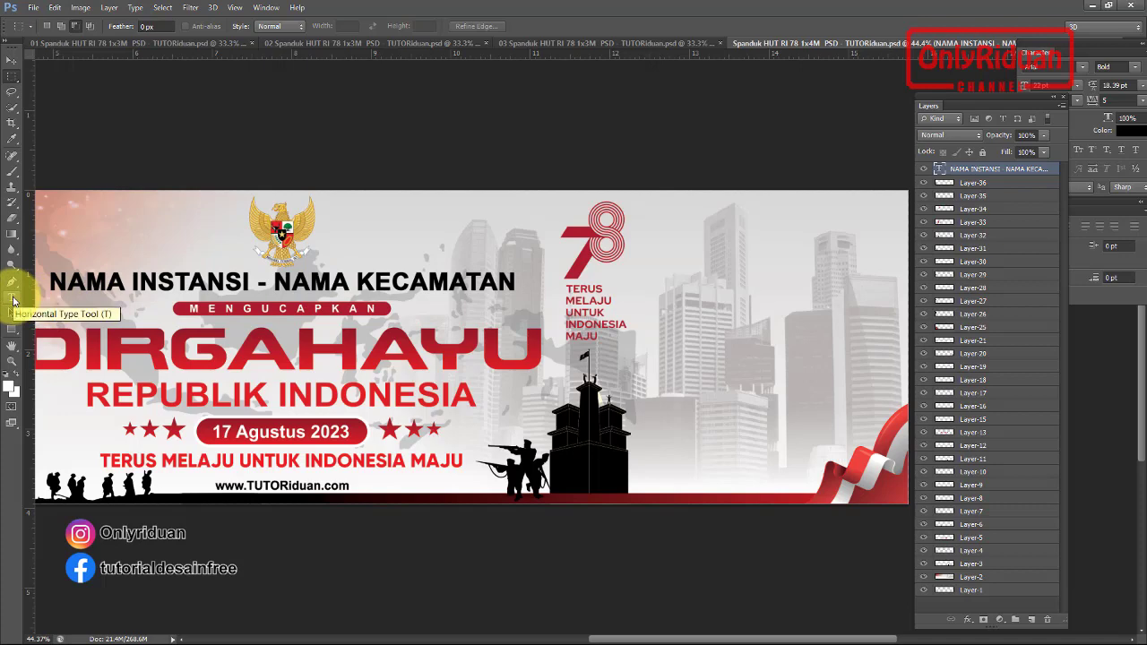
{"action": "left_click", "coordinate": [12, 301]}
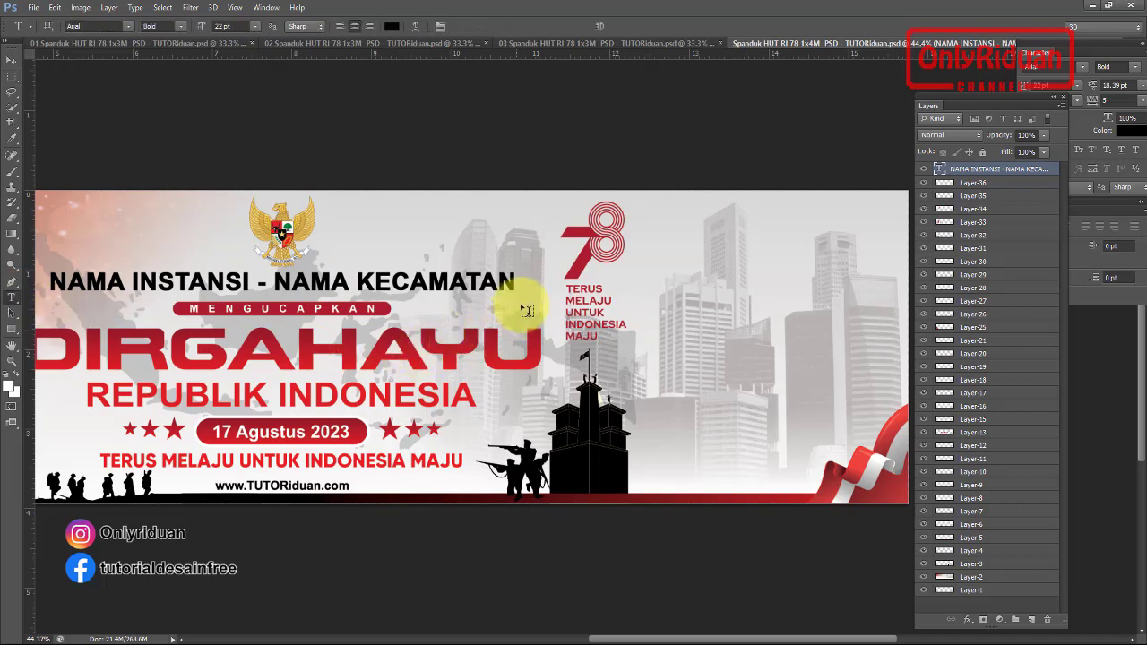
{"action": "left_click", "coordinate": [513, 279]}
{"action": "left_click_drag", "start_coordinate": [454, 275], "coordinate": [52, 267]}
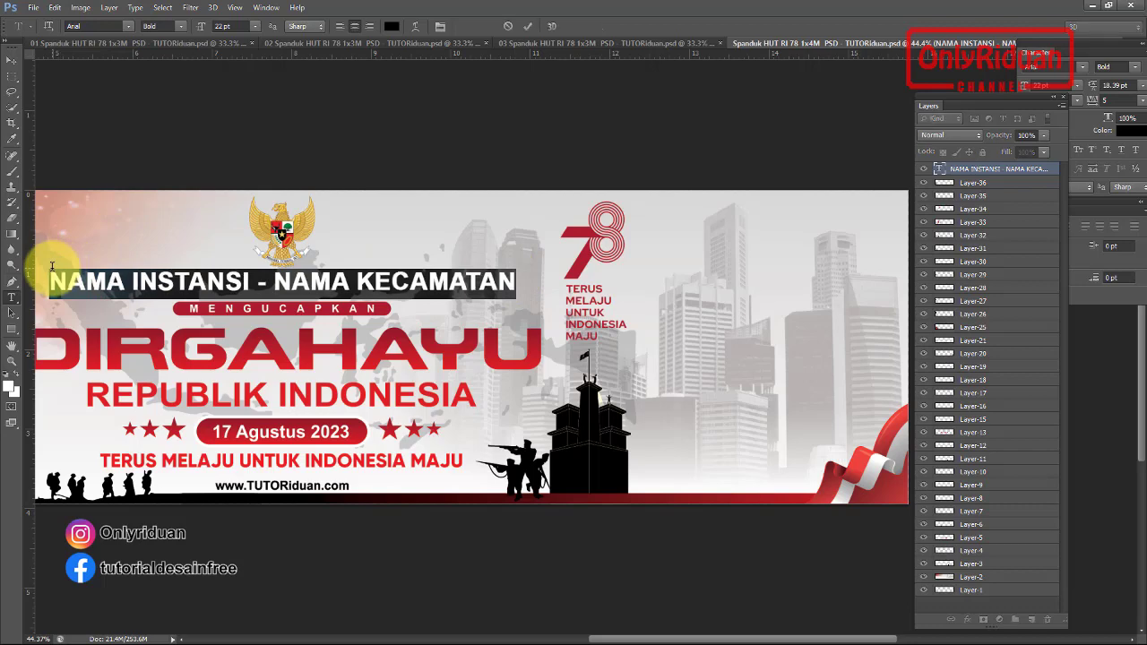
{"action": "type", "text": "p"}
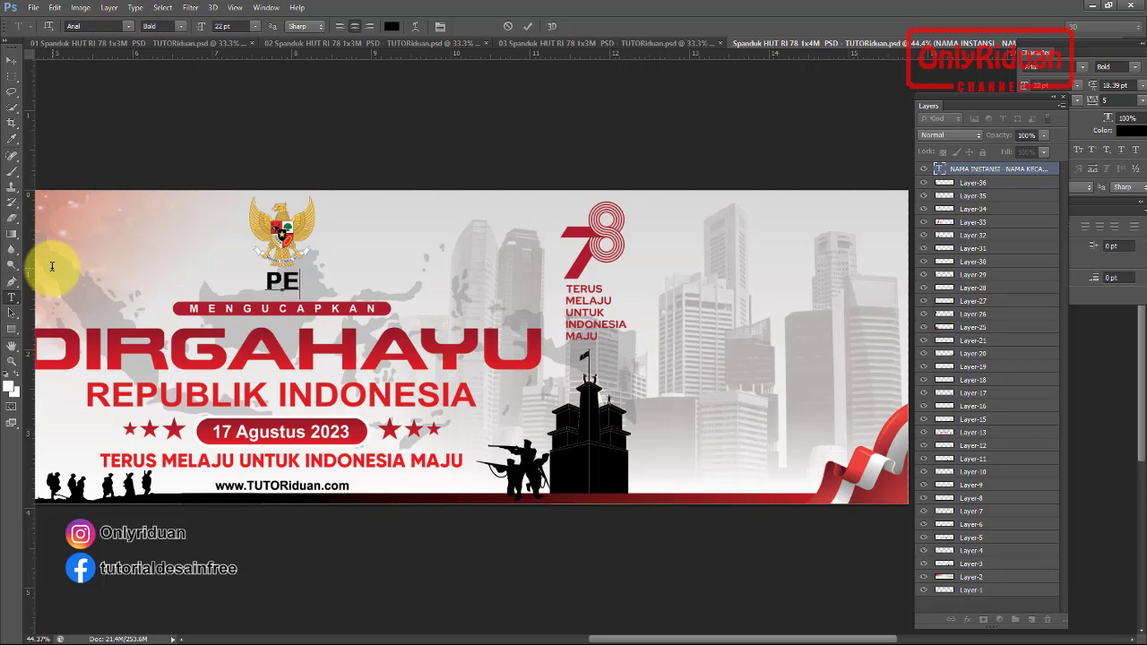
{"action": "type", "text": "RINTA"}
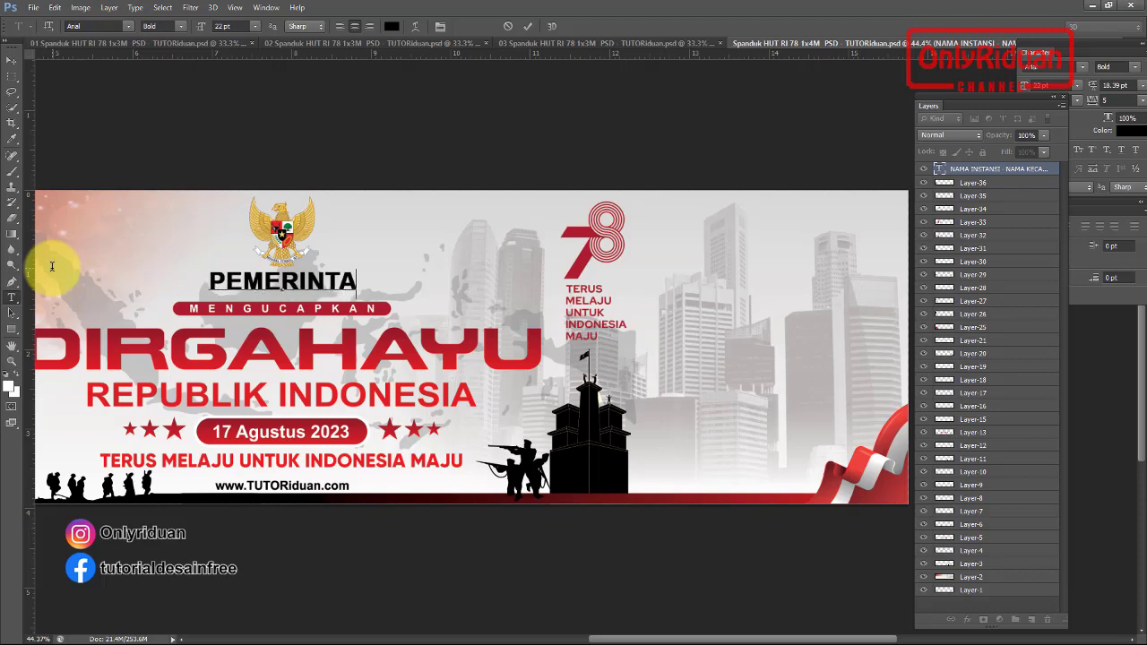
{"action": "type", "text": "H KOTA "}
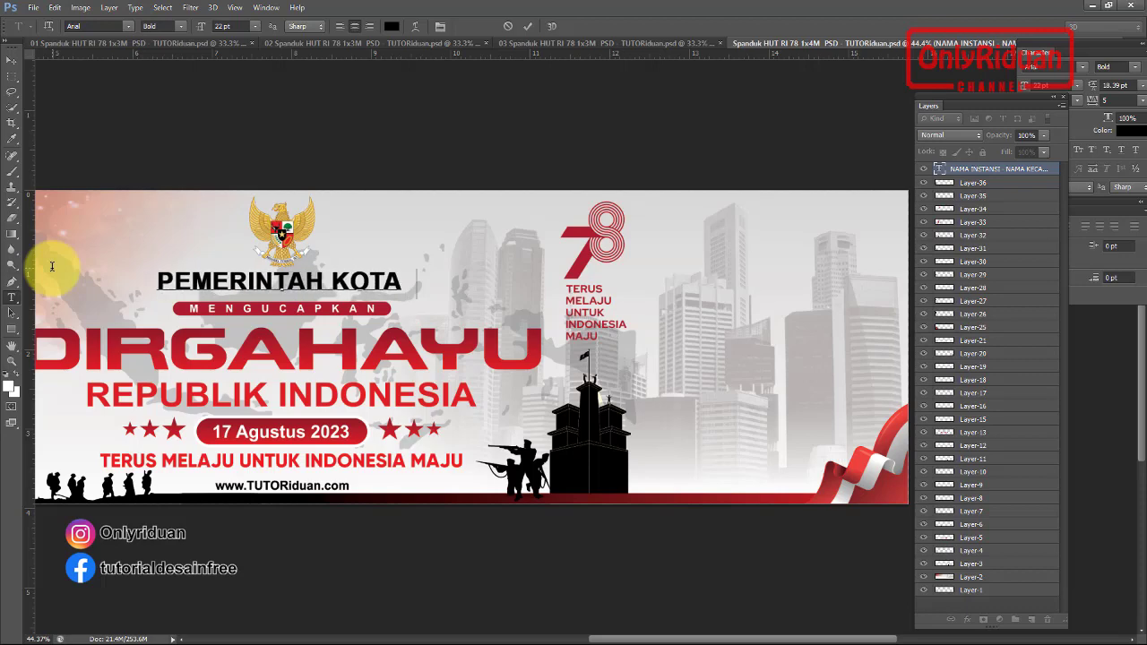
{"action": "type", "text": "SAMAR"}
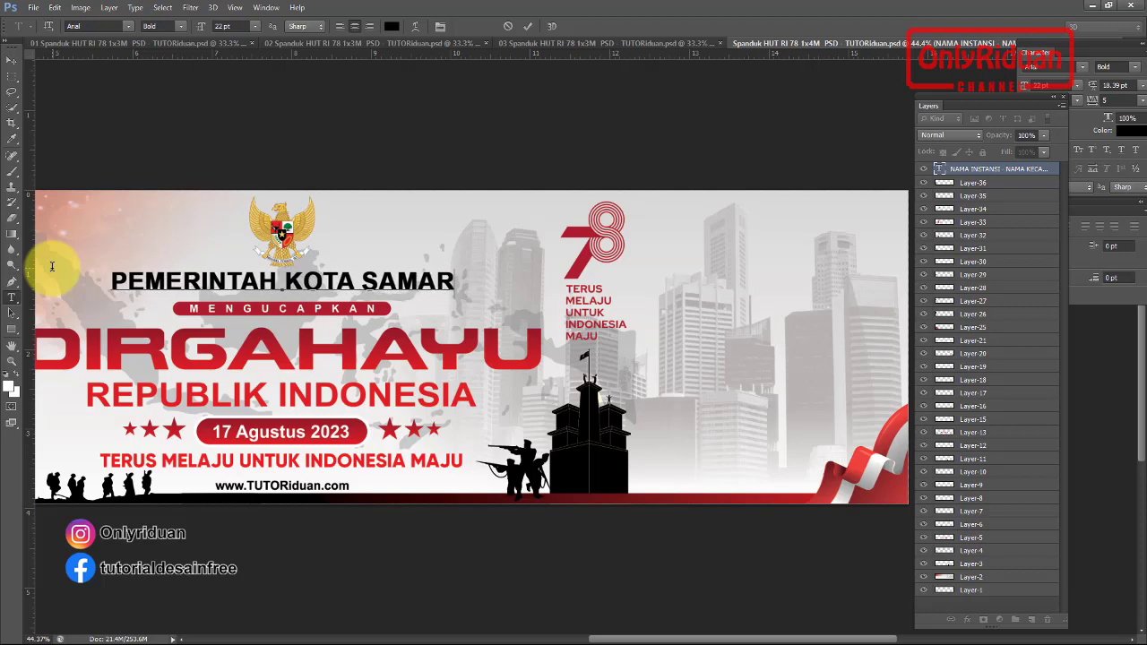
{"action": "type", "text": "INDA"}
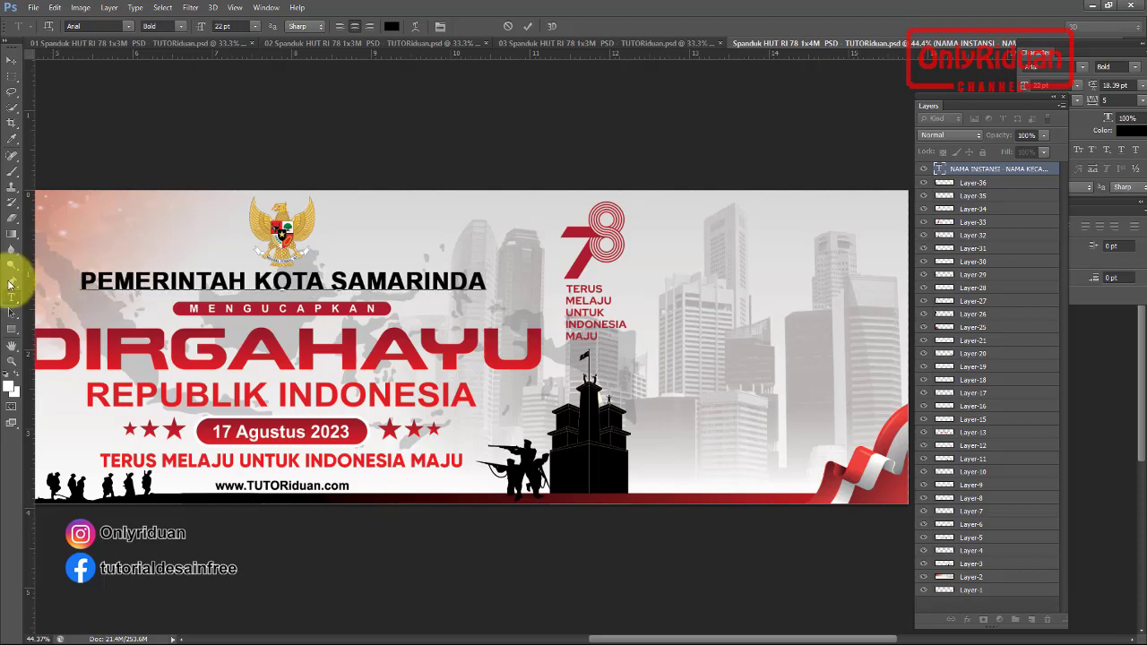
{"action": "left_click", "coordinate": [17, 61]}
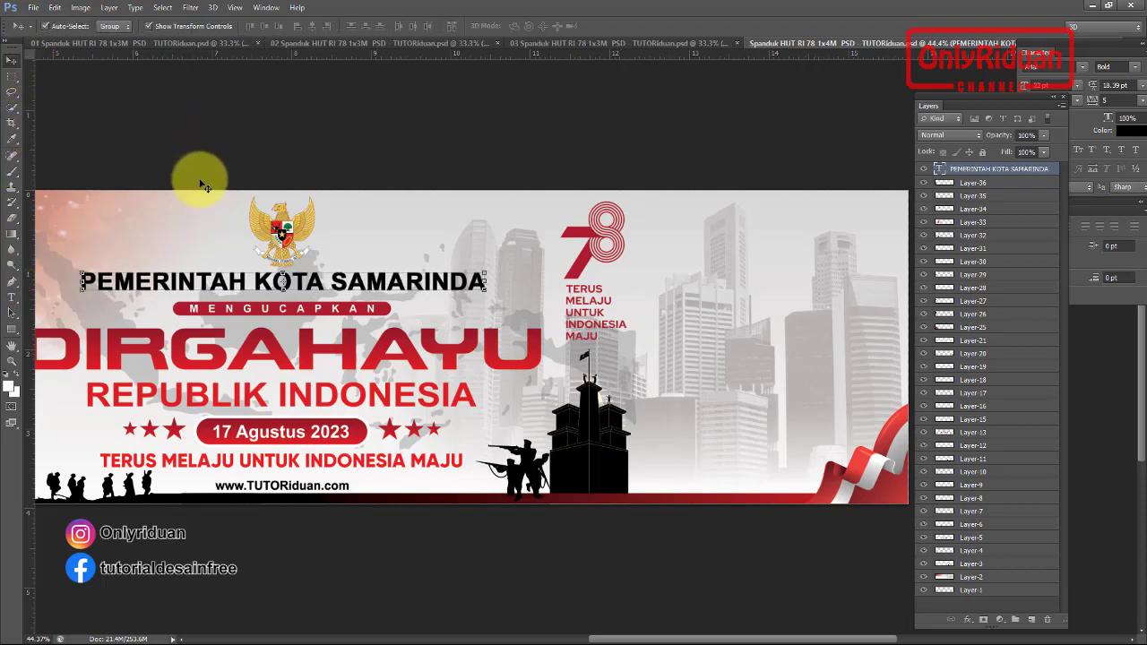
{"action": "left_click", "coordinate": [297, 222]}
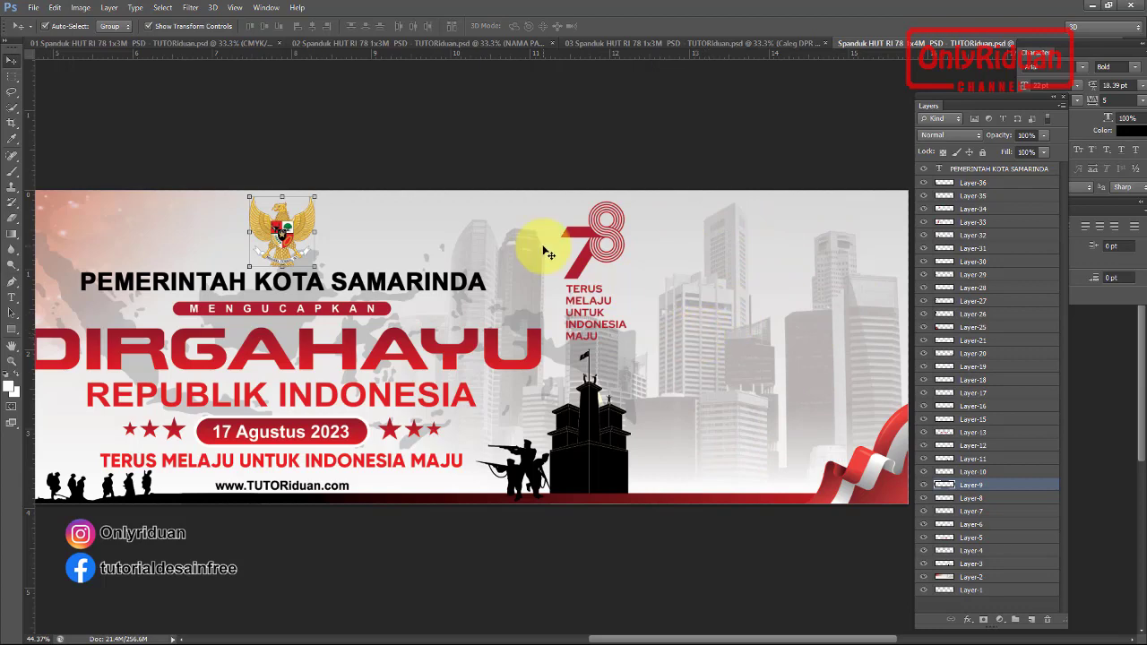
Place the Pejabat officials photo and position it at the banner's right end beside the 78 logo
{"action": "left_click", "coordinate": [36, 9]}
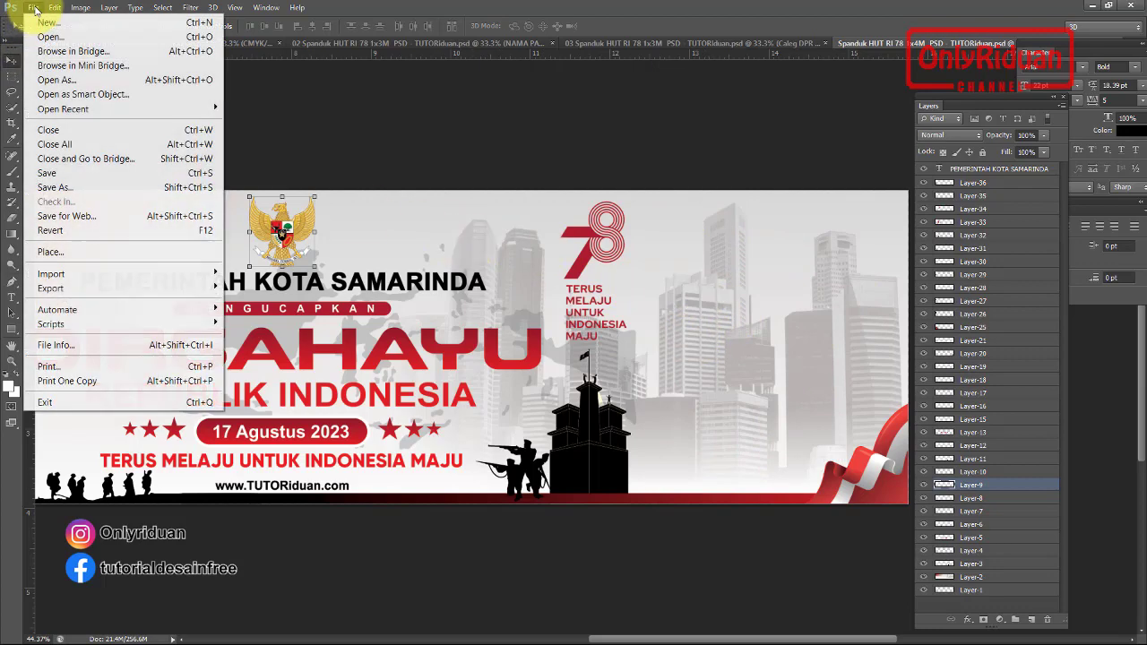
{"action": "left_click", "coordinate": [43, 242]}
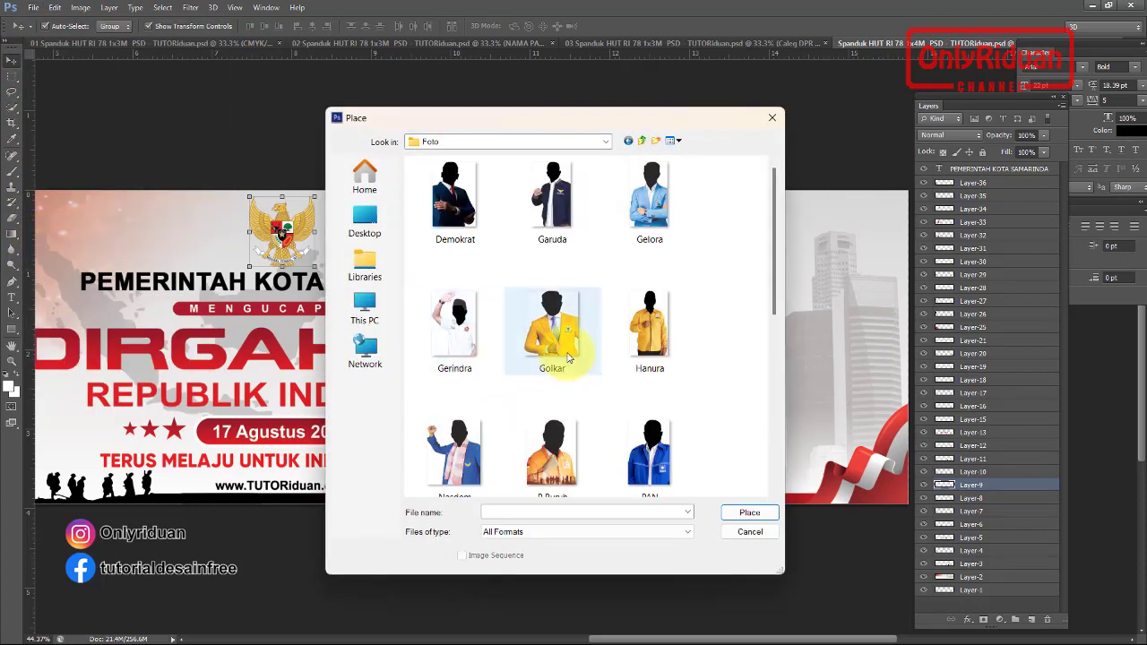
{"action": "scroll", "coordinate": [560, 332], "scroll_direction": "down", "scroll_amount": 5}
{"action": "left_click", "coordinate": [650, 193]}
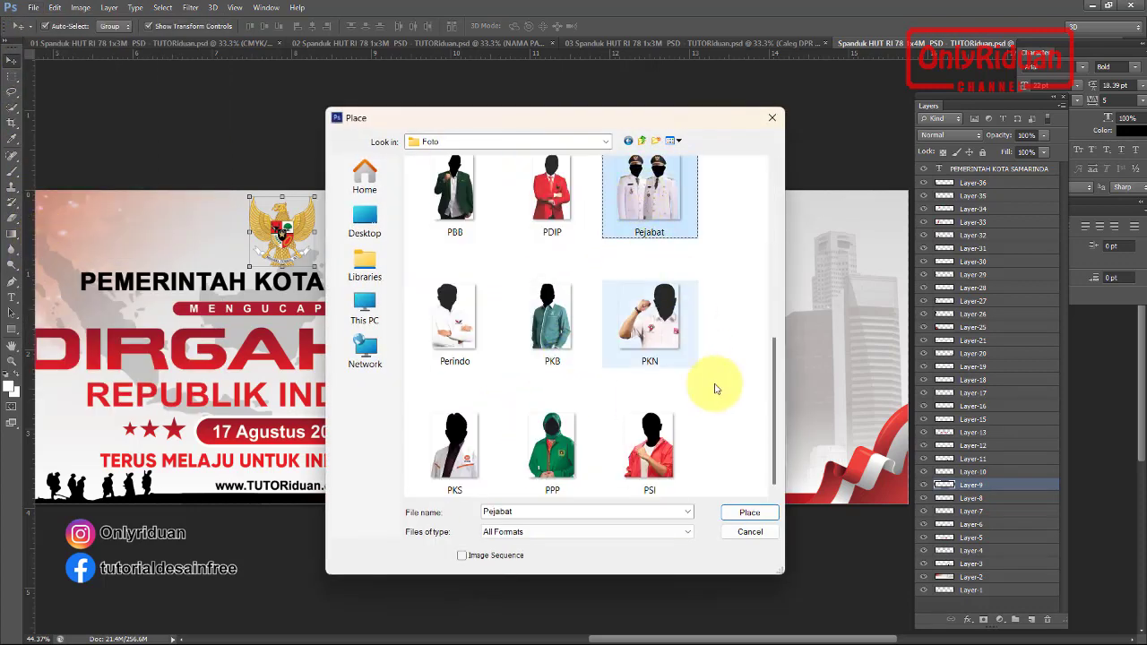
{"action": "left_click", "coordinate": [747, 513]}
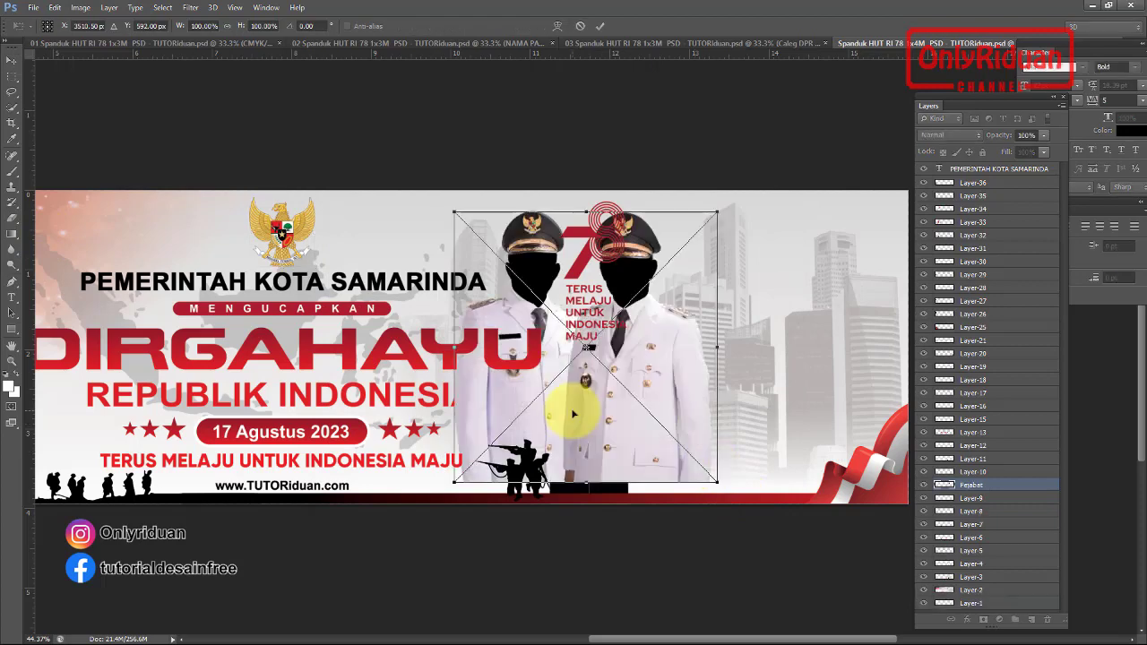
{"action": "left_click_drag", "start_coordinate": [628, 366], "coordinate": [815, 378]}
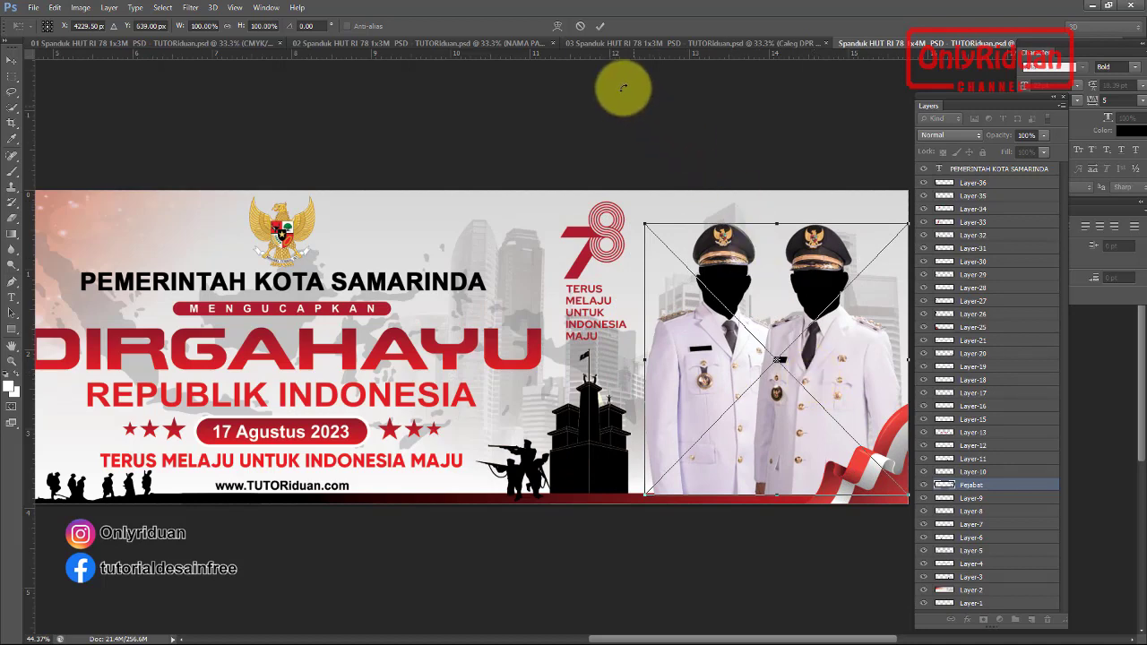
{"action": "left_click", "coordinate": [599, 26]}
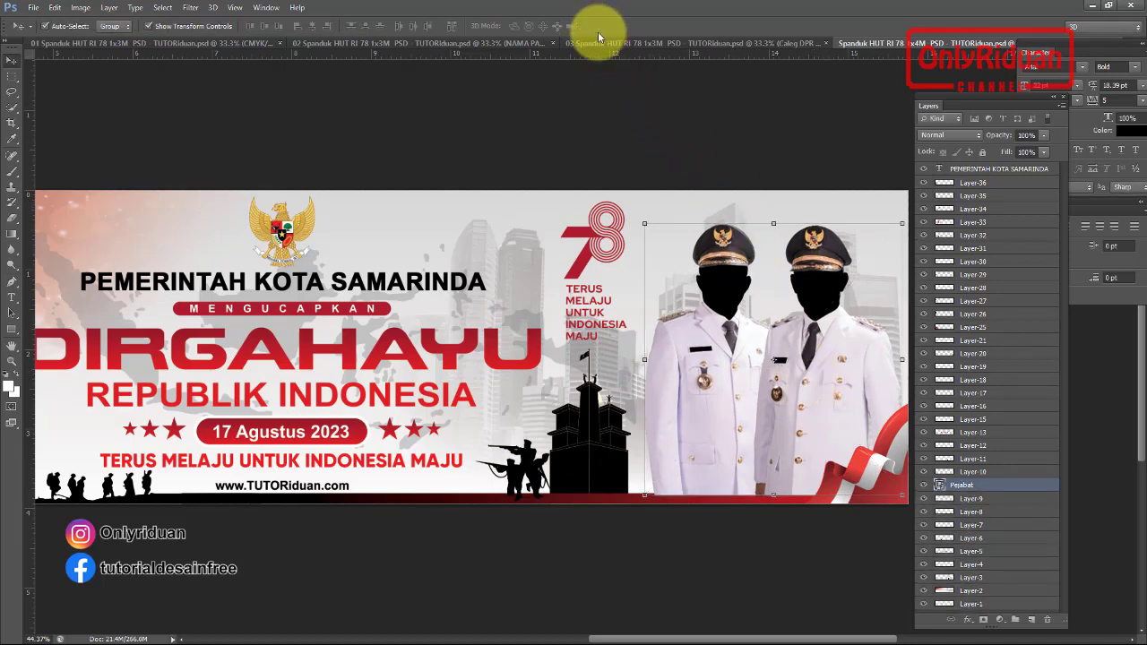
{"action": "scroll", "coordinate": [499, 343], "scroll_direction": "down", "scroll_amount": 3}
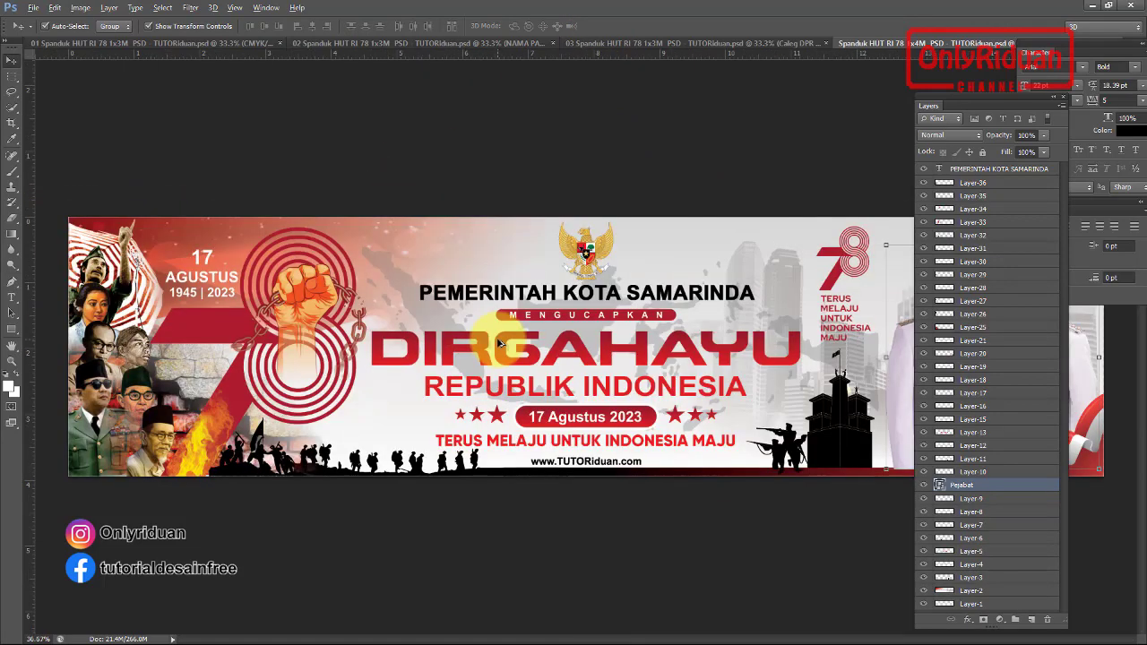
{"action": "scroll", "coordinate": [499, 343], "scroll_direction": "up", "scroll_amount": 1}
{"action": "scroll", "coordinate": [499, 343], "scroll_direction": "down", "scroll_amount": 1}
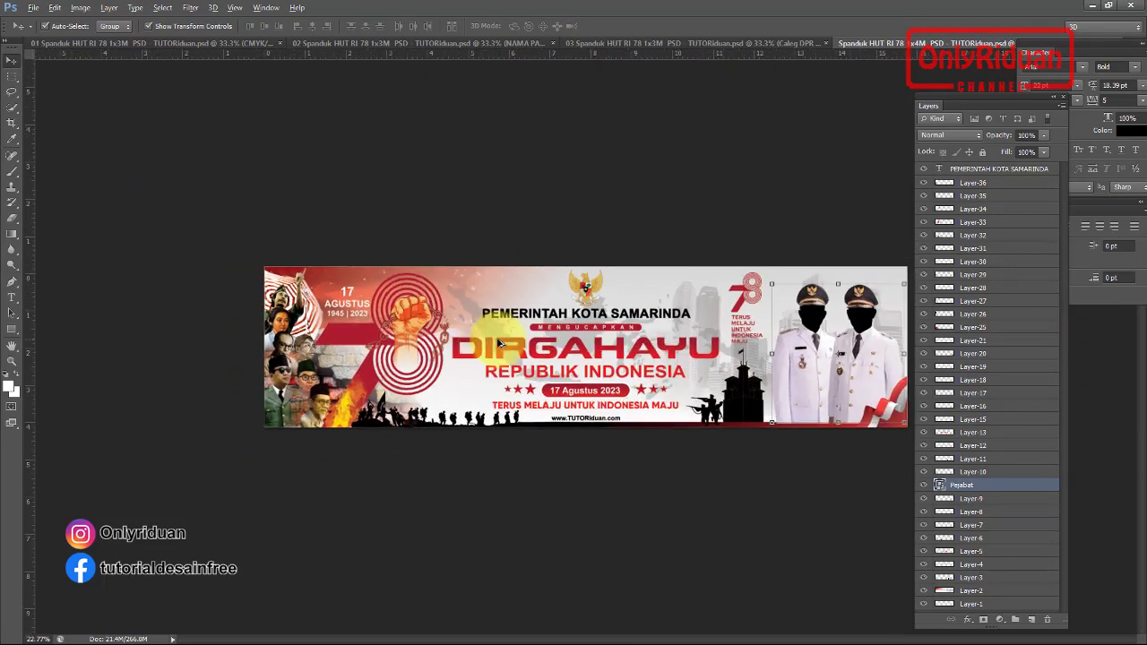
{"action": "scroll", "coordinate": [499, 343], "scroll_direction": "up", "scroll_amount": 1}
{"action": "scroll", "coordinate": [499, 343], "scroll_direction": "up", "scroll_amount": 2}
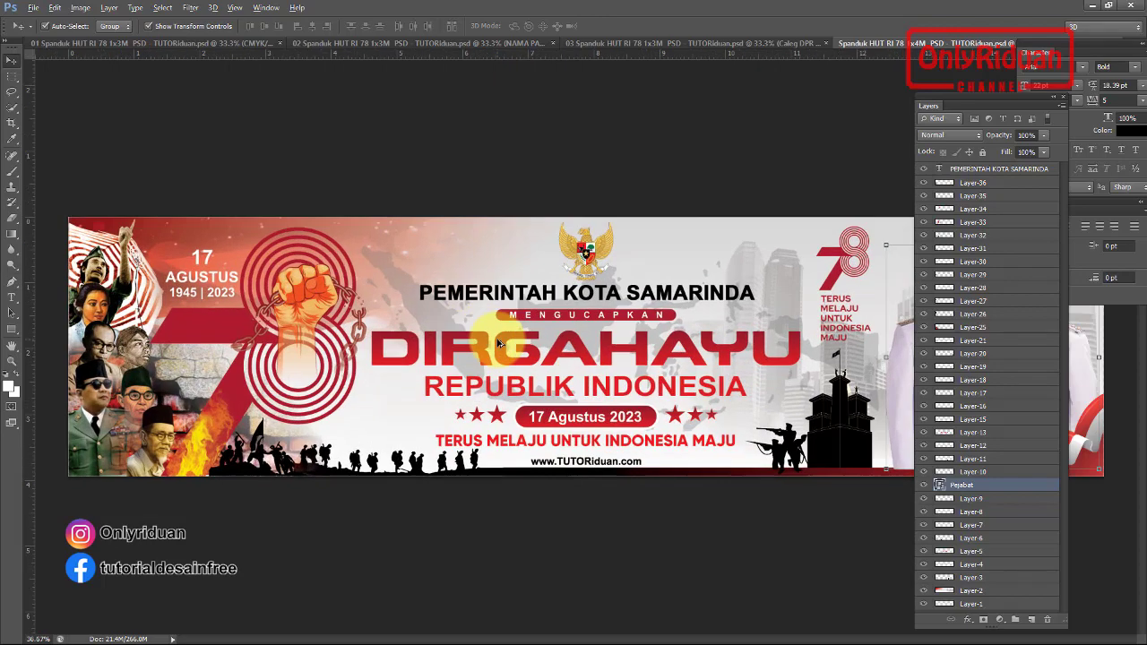
{"action": "scroll", "coordinate": [495, 343], "scroll_direction": "up", "scroll_amount": 3}
{"action": "scroll", "coordinate": [492, 343], "scroll_direction": "up", "scroll_amount": 1}
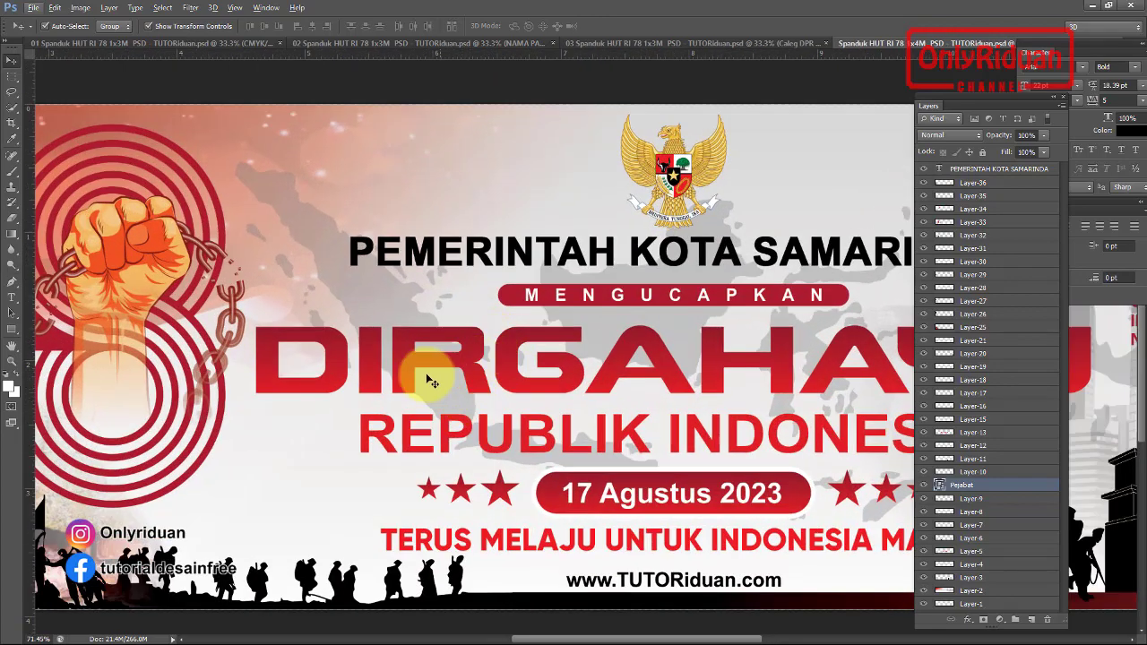
{"action": "scroll", "coordinate": [306, 321], "scroll_direction": "down", "scroll_amount": 1}
{"action": "scroll", "coordinate": [306, 321], "scroll_direction": "down", "scroll_amount": 2}
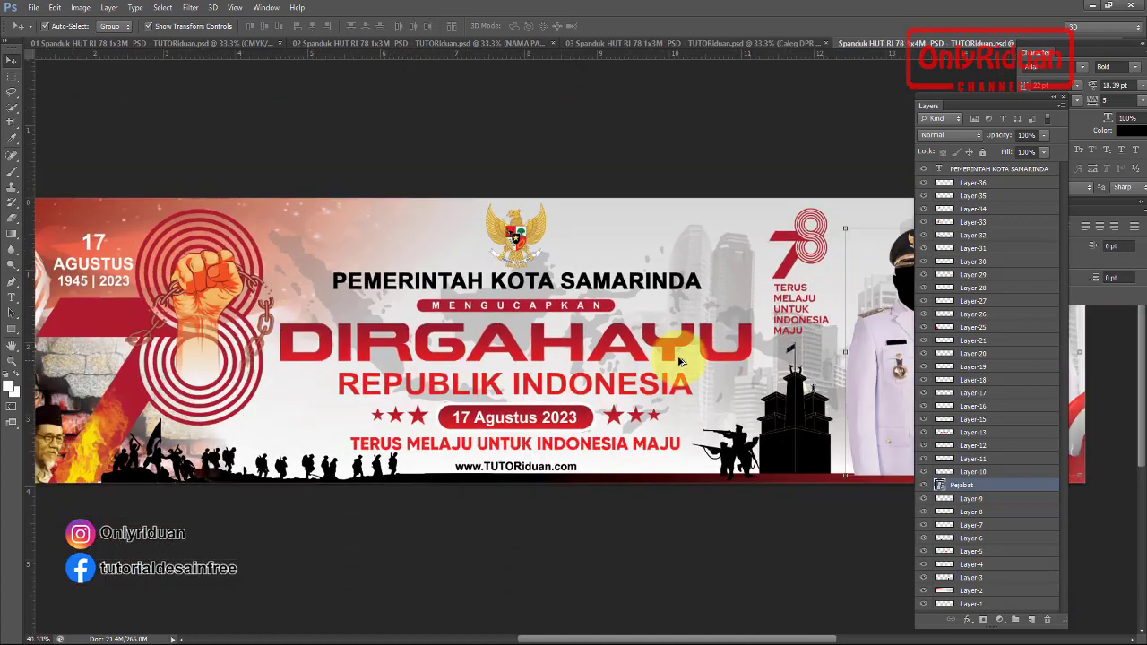
{"action": "scroll", "coordinate": [681, 357], "scroll_direction": "up", "scroll_amount": 2}
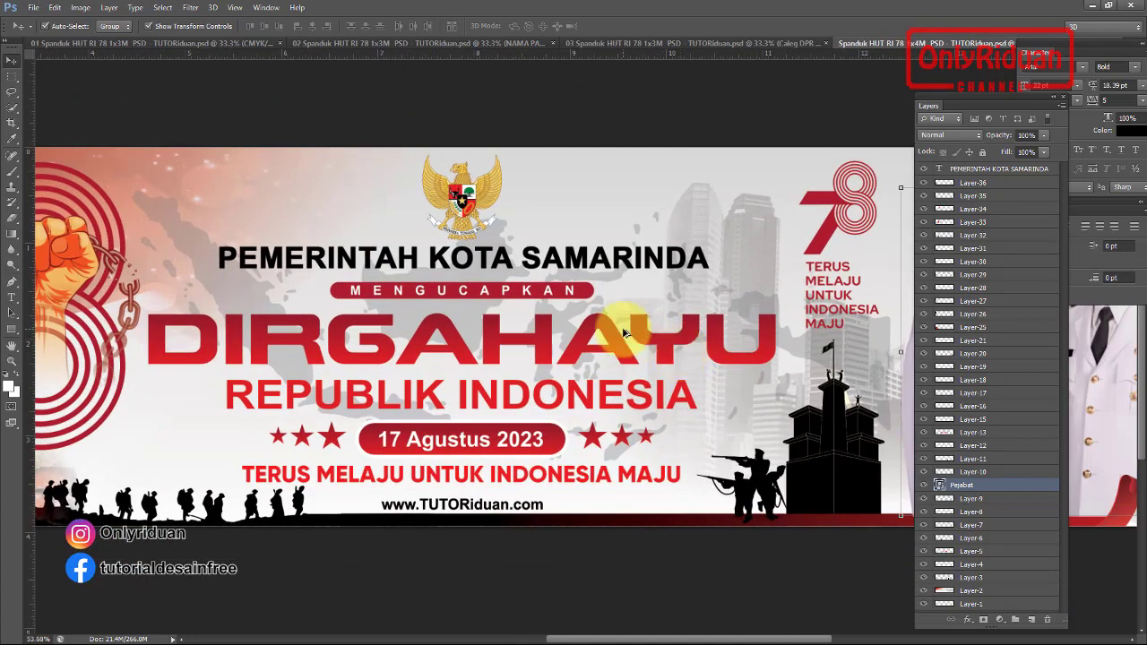
{"action": "scroll", "coordinate": [625, 332], "scroll_direction": "up", "scroll_amount": 1}
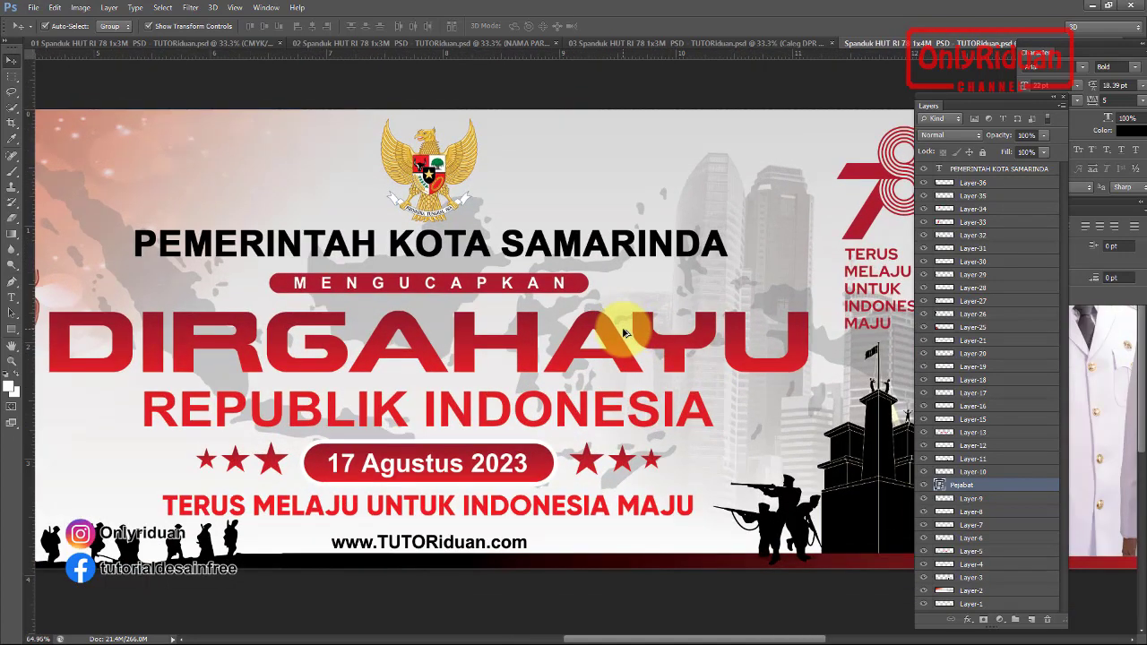
Give the DIRGAHAYU layer (Layer 13) a white Stroke effect of 11 px
{"action": "left_click", "coordinate": [656, 345]}
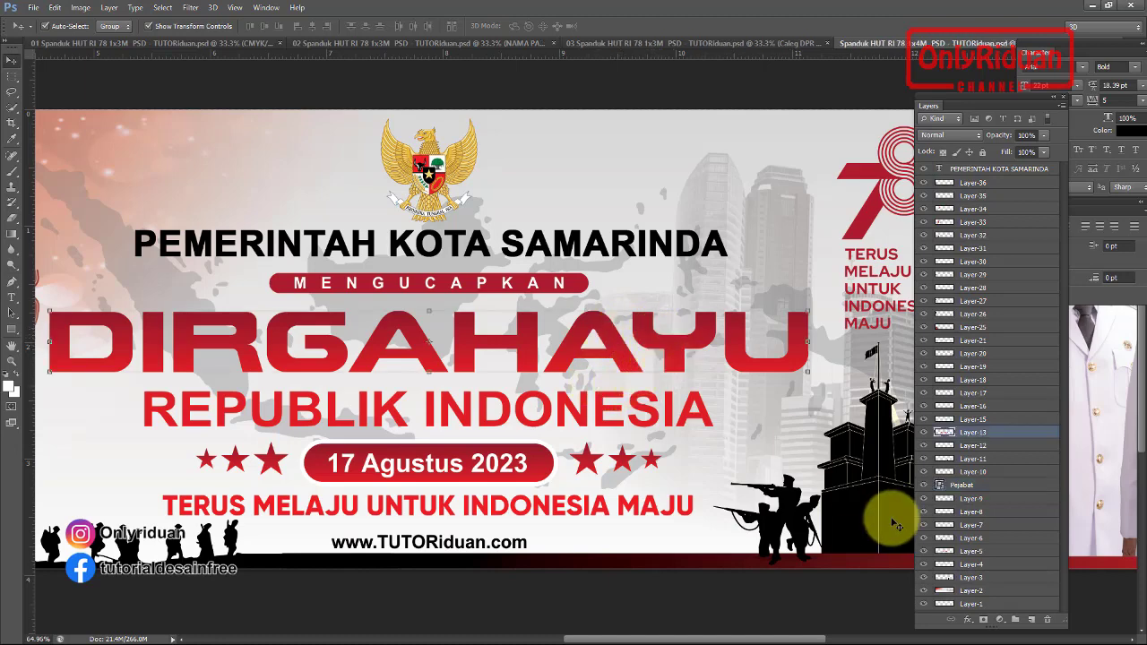
{"action": "left_click", "coordinate": [968, 625]}
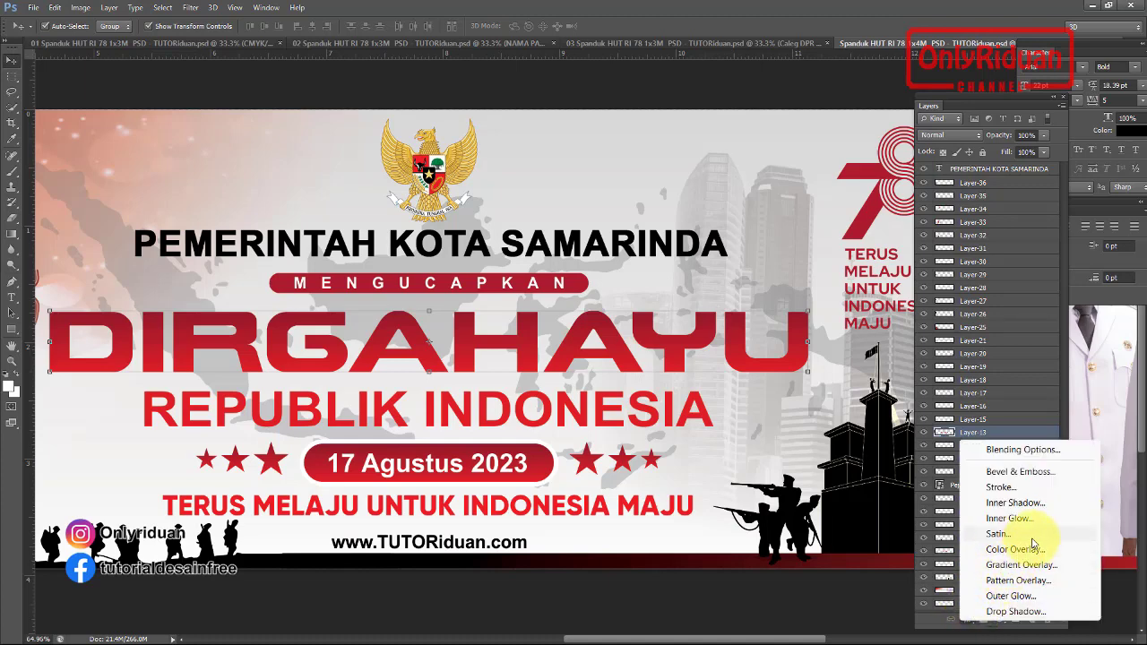
{"action": "left_click", "coordinate": [1000, 489]}
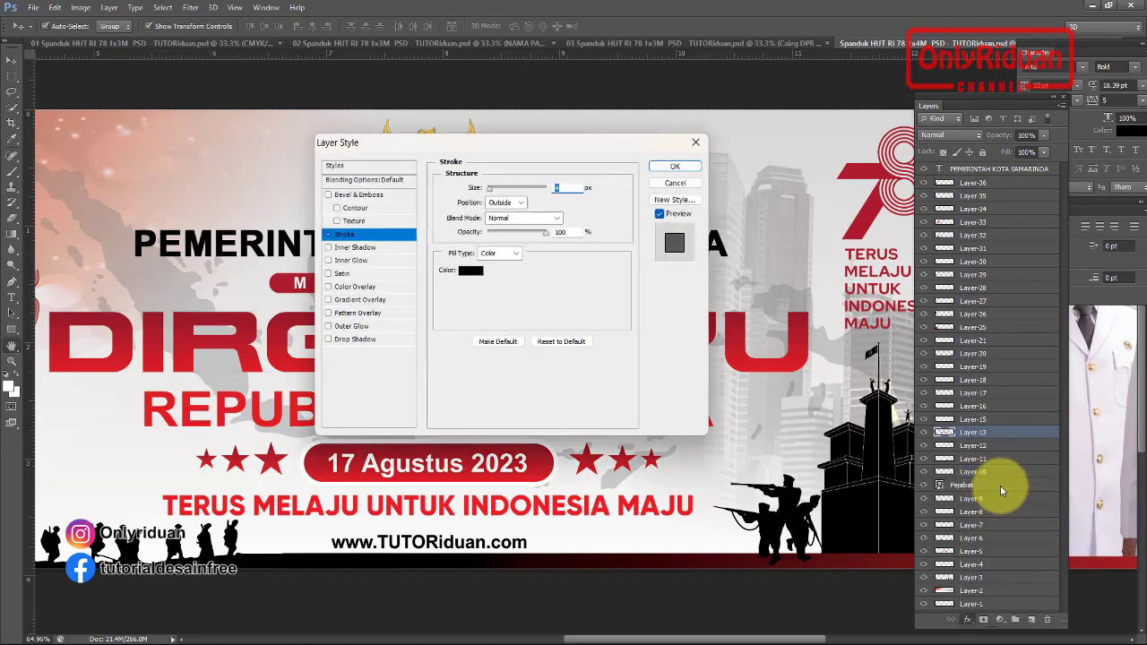
{"action": "left_click_drag", "start_coordinate": [487, 150], "coordinate": [718, 277]}
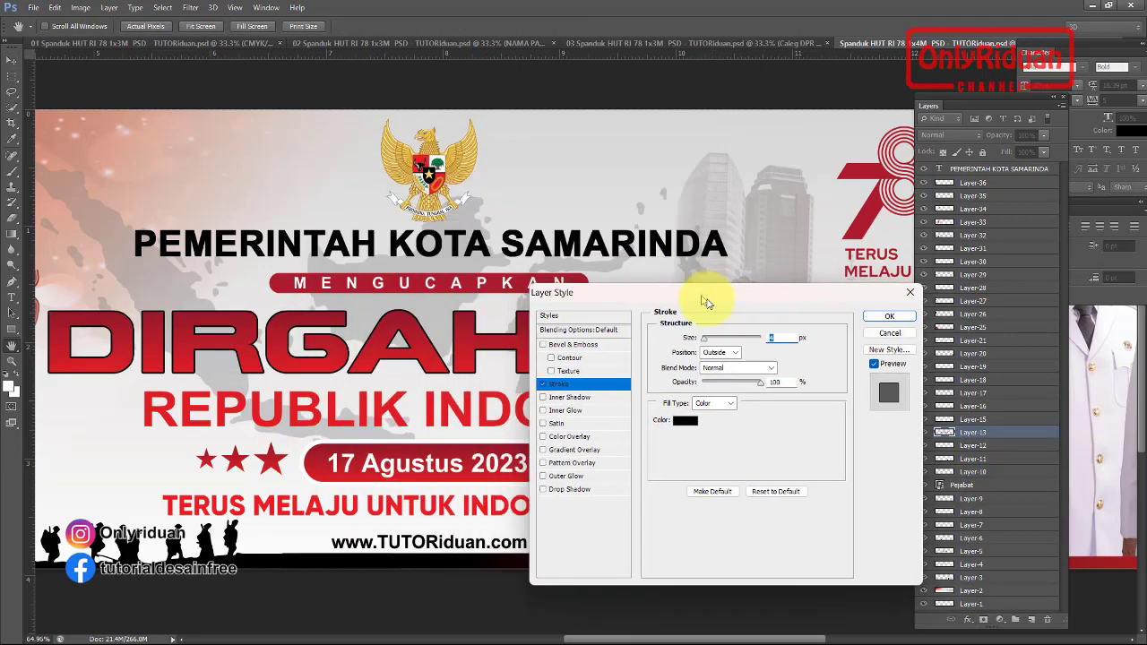
{"action": "left_click", "coordinate": [704, 400]}
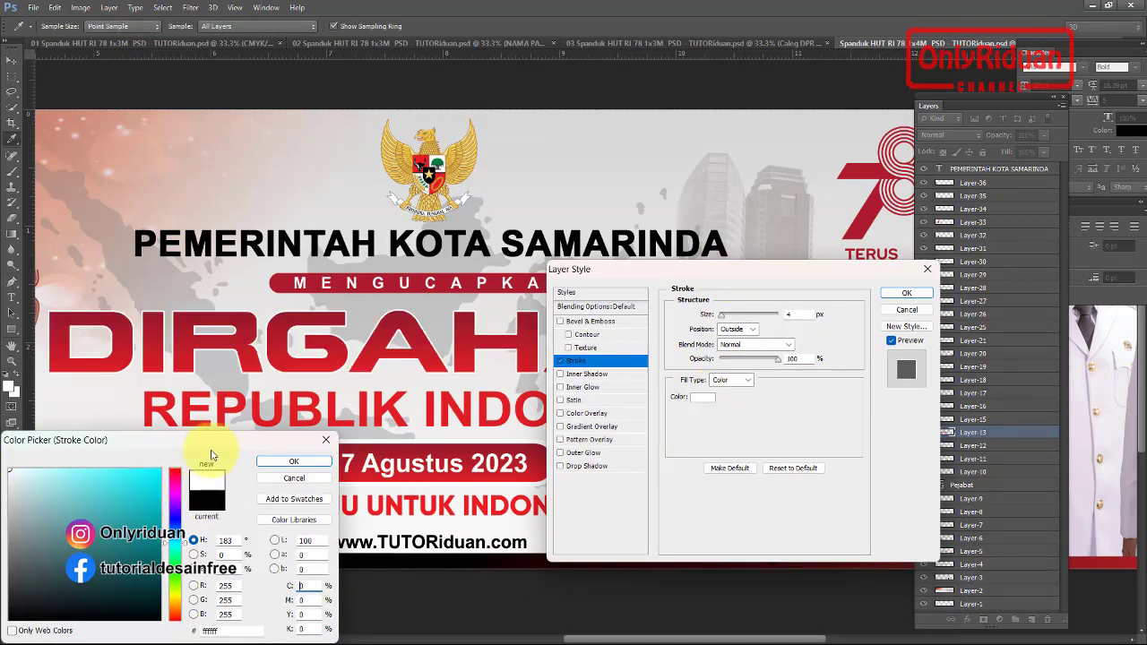
{"action": "left_click", "coordinate": [272, 462]}
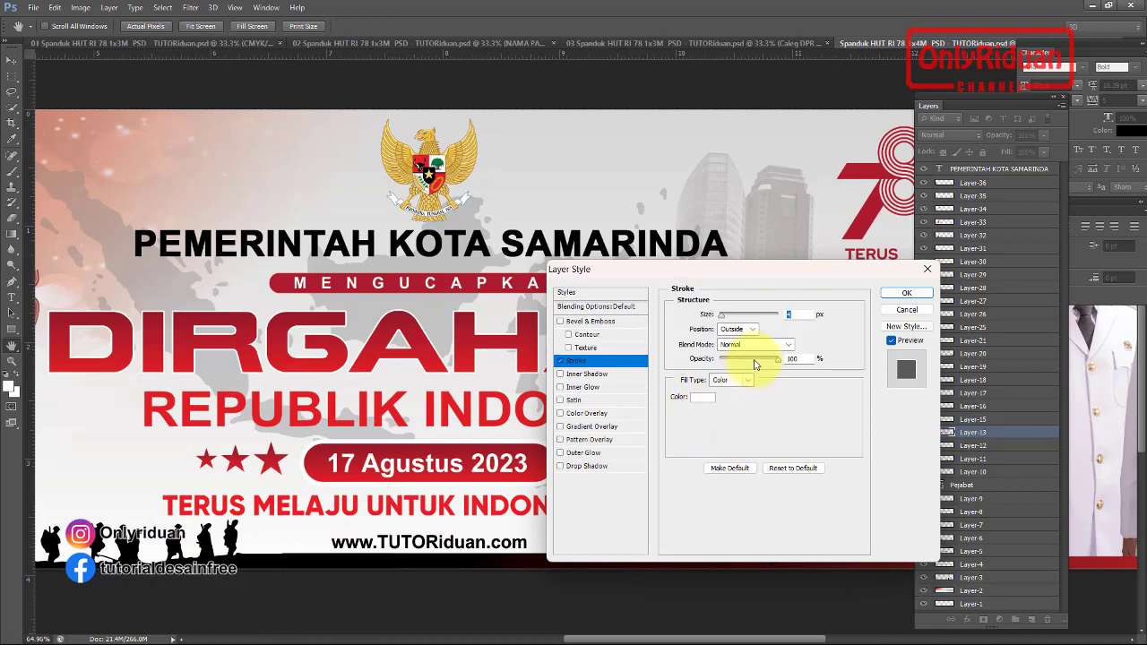
{"action": "type", "text": "8"}
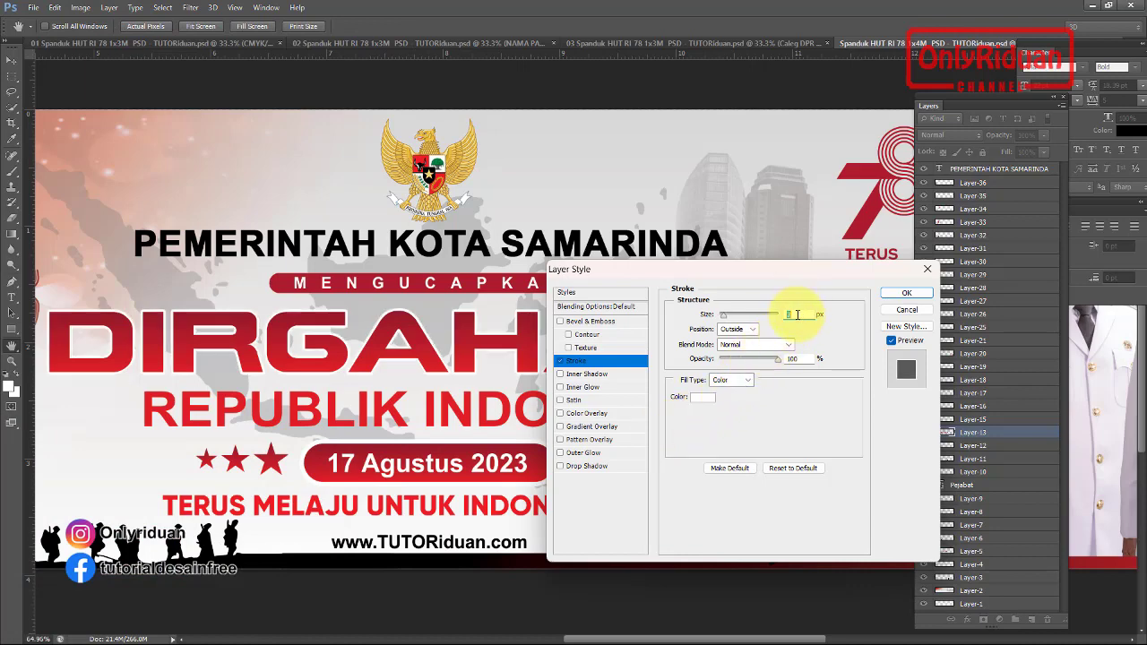
{"action": "key", "text": "Up"}
{"action": "key", "text": "Up"}
{"action": "key", "text": "Up"}
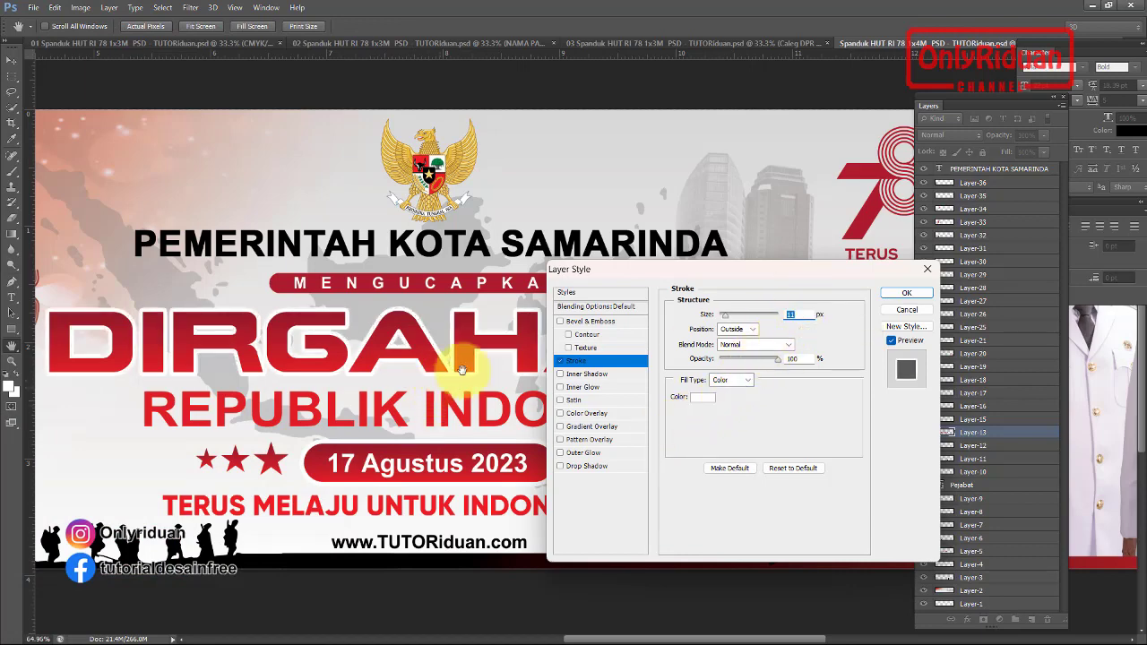
{"action": "left_click_drag", "start_coordinate": [773, 269], "coordinate": [546, 312]}
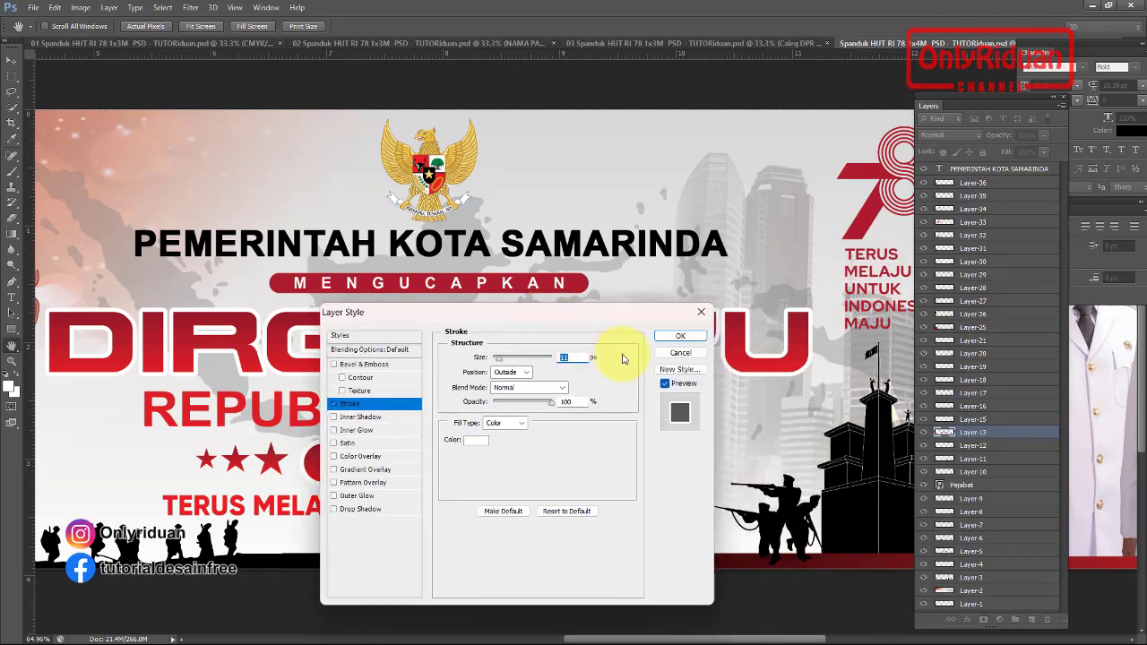
{"action": "left_click", "coordinate": [681, 337]}
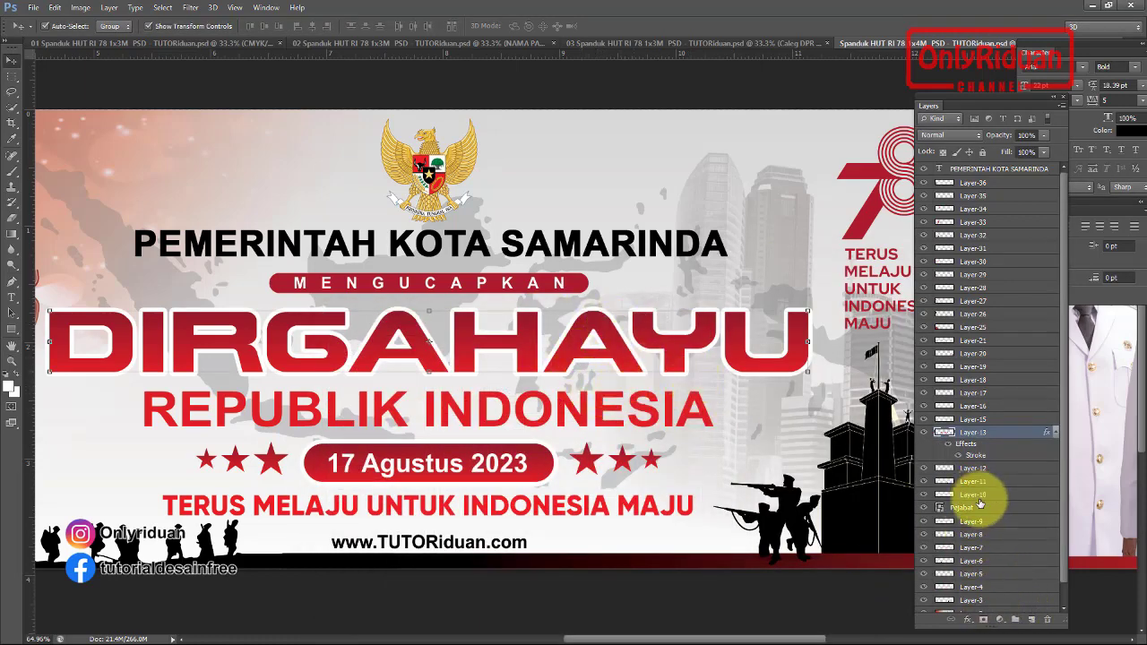
Add a Drop Shadow to DIRGAHAYU with distance 25 px, spread 5%, size 10 px
{"action": "double_click", "coordinate": [976, 456]}
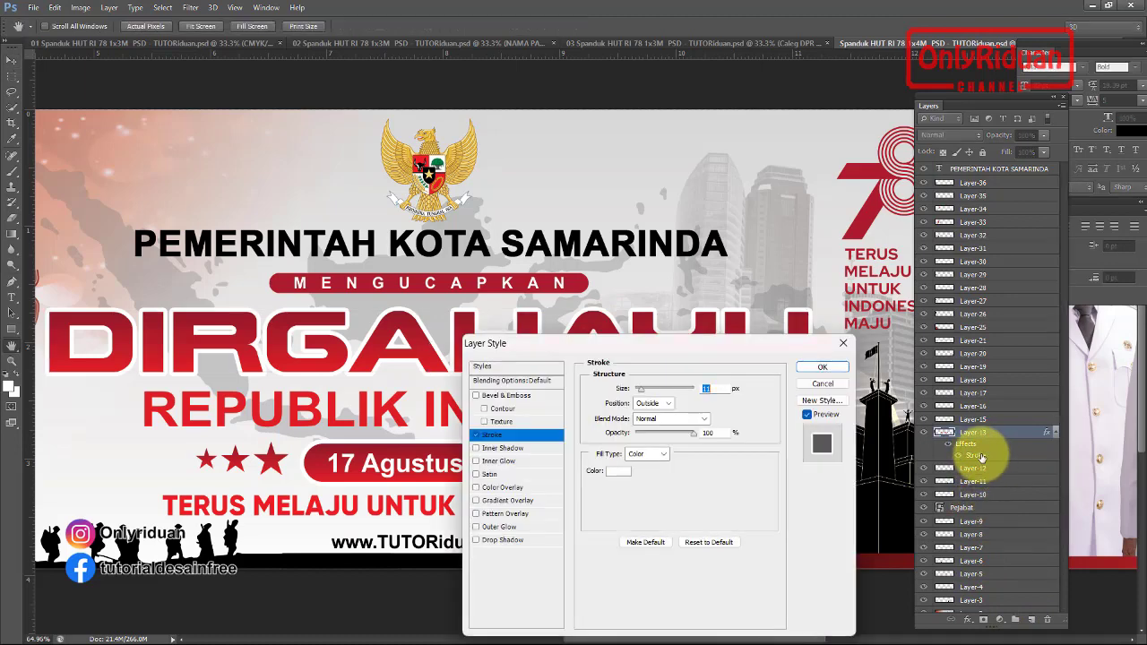
{"action": "left_click_drag", "start_coordinate": [693, 350], "coordinate": [785, 240]}
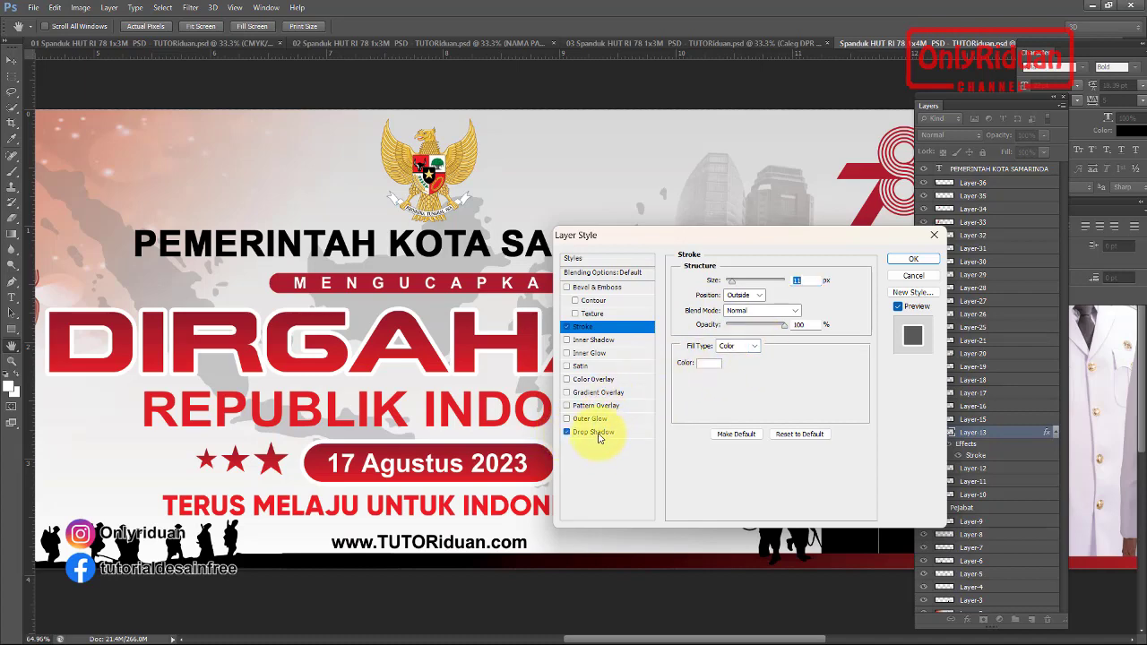
{"action": "left_click", "coordinate": [596, 434]}
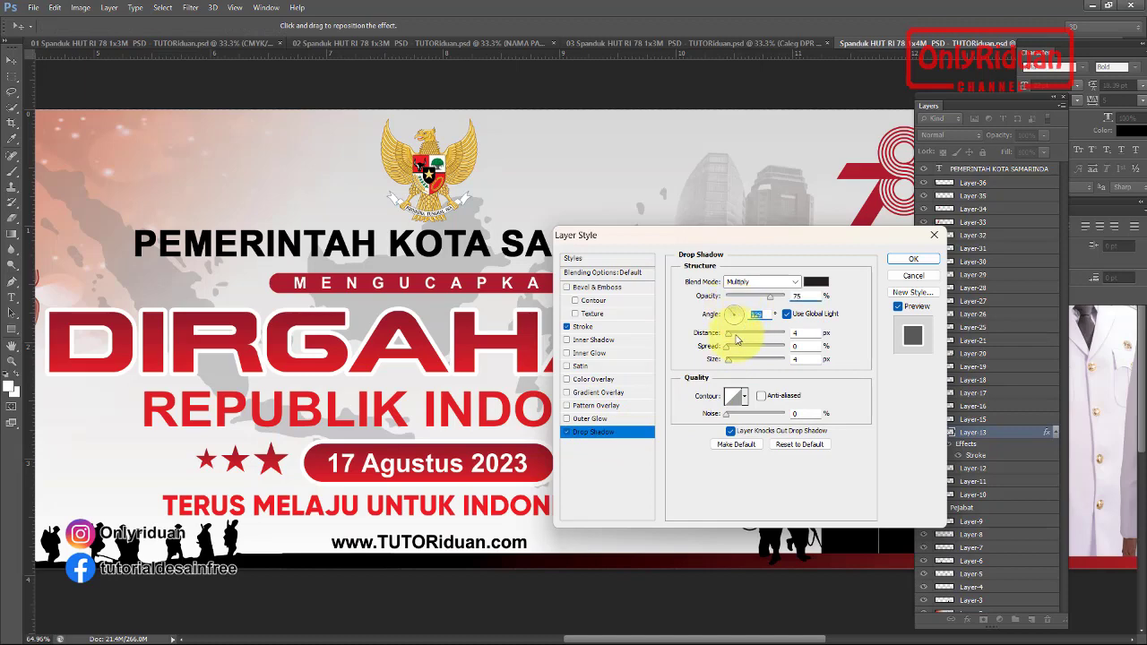
{"action": "mouse_move", "coordinate": [730, 338]}
{"action": "left_mouse_down"}
{"action": "mouse_move", "coordinate": [744, 338]}
{"action": "mouse_move", "coordinate": [735, 365]}
{"action": "left_mouse_up"}
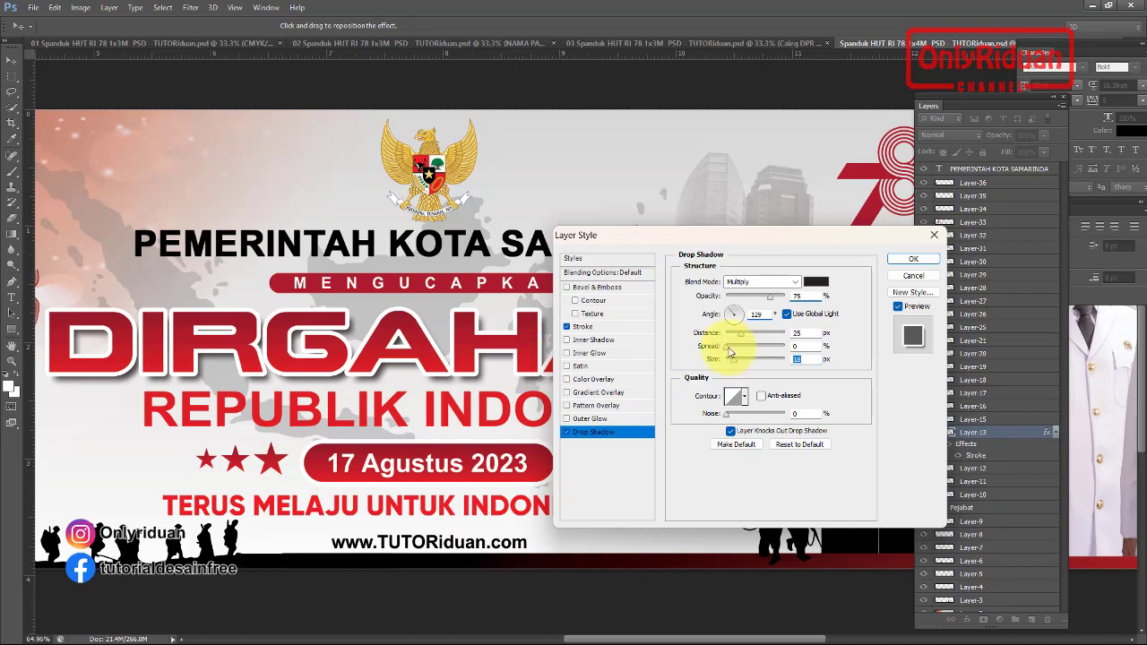
{"action": "left_click", "coordinate": [909, 260]}
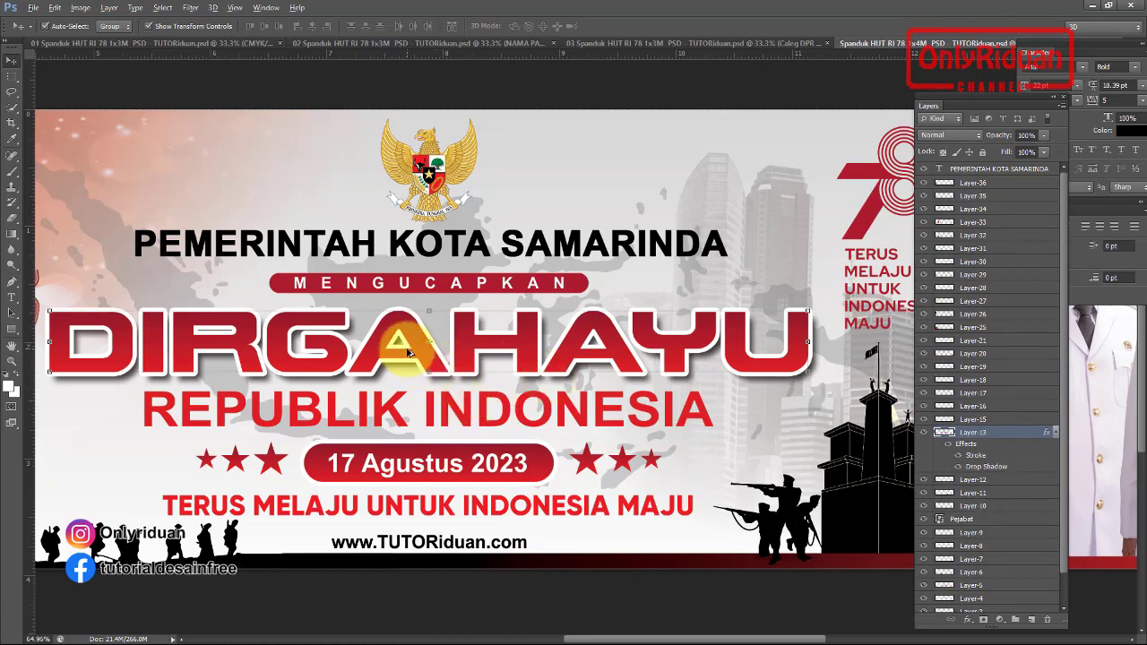
{"action": "key", "text": "ctrl+minus"}
{"action": "key", "text": "ctrl+minus"}
Switch to the '01 Spanduk HUT RI 78' WARGA RT 27 banner document
{"action": "scroll", "coordinate": [574, 348], "scroll_direction": "down", "scroll_amount": 1}
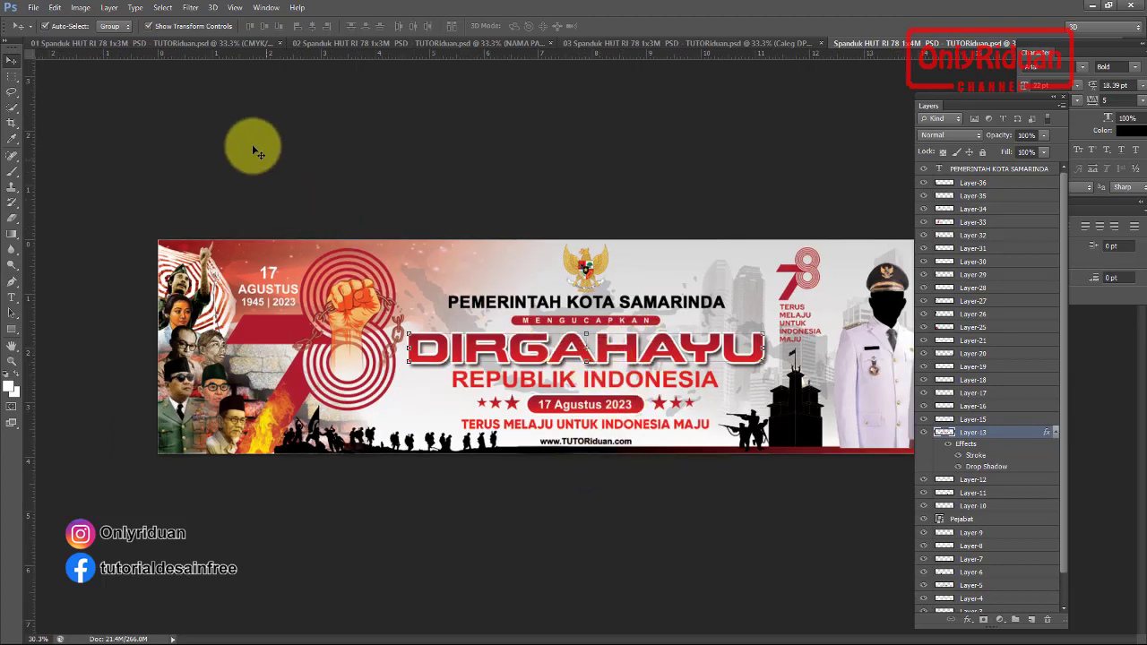
{"action": "left_click", "coordinate": [147, 43]}
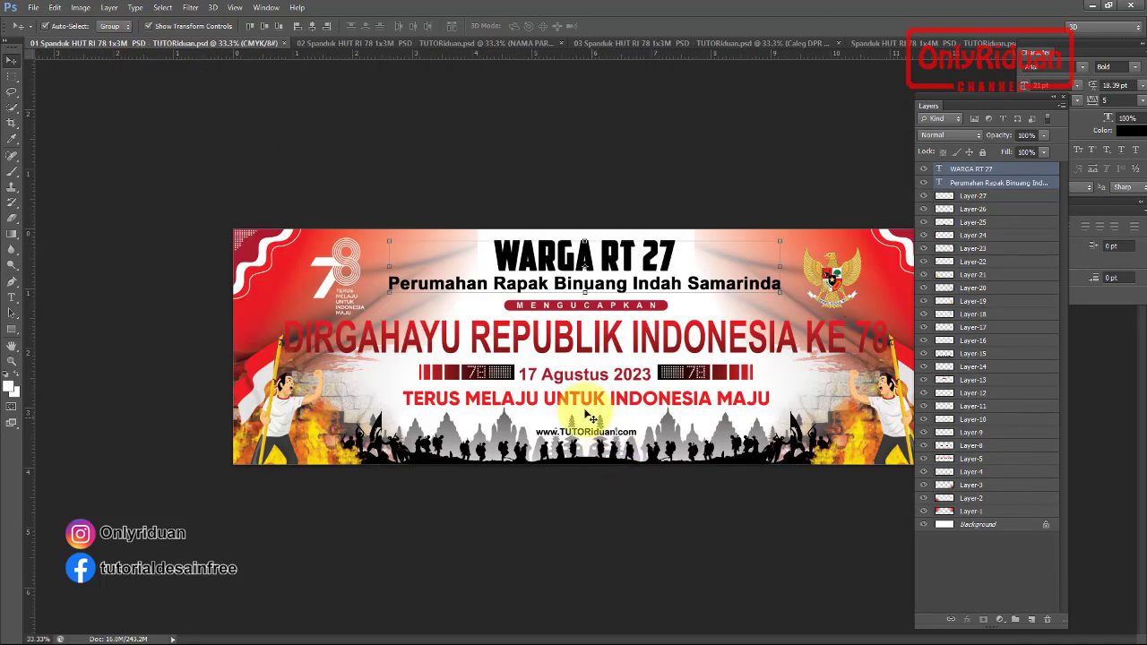
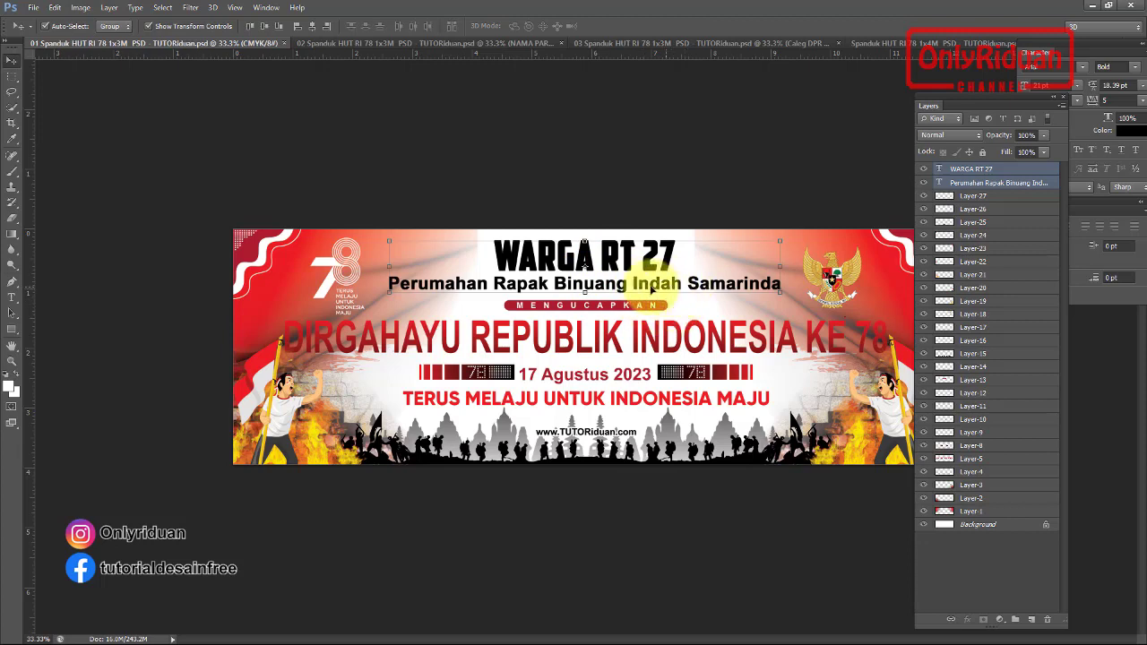
Change the heading from WARGA RT 27 to WARGA RT 35
{"action": "left_click", "coordinate": [964, 170]}
{"action": "left_click", "coordinate": [11, 297]}
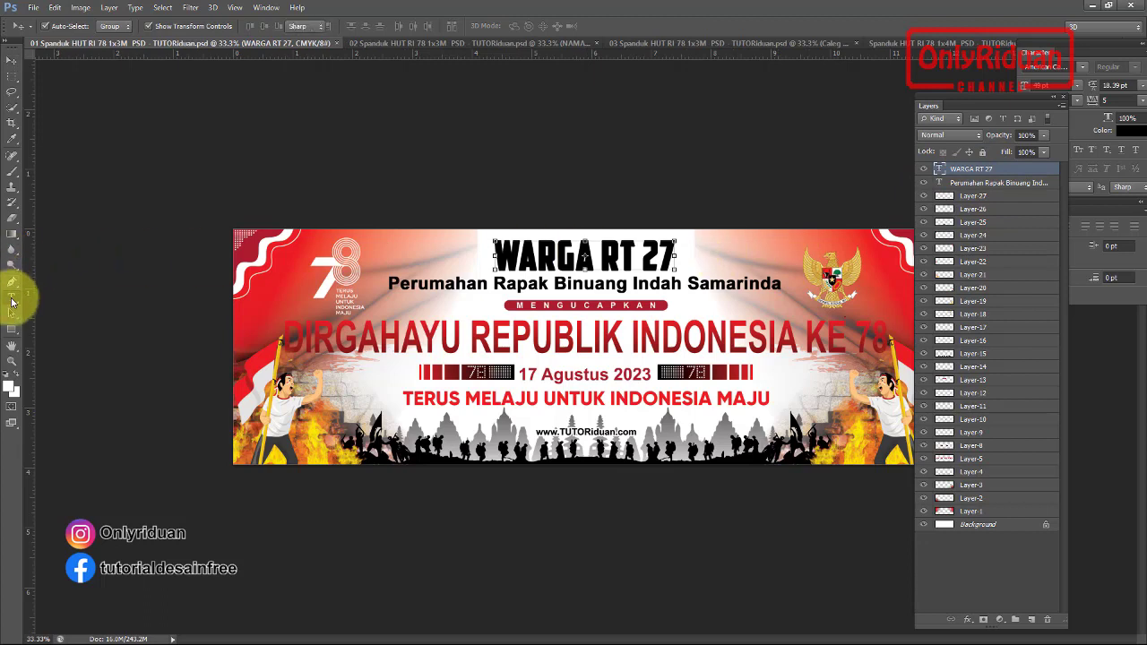
{"action": "left_click", "coordinate": [672, 244]}
{"action": "key", "text": "BackSpace"}
{"action": "key", "text": "BackSpace"}
{"action": "type", "text": "35"}
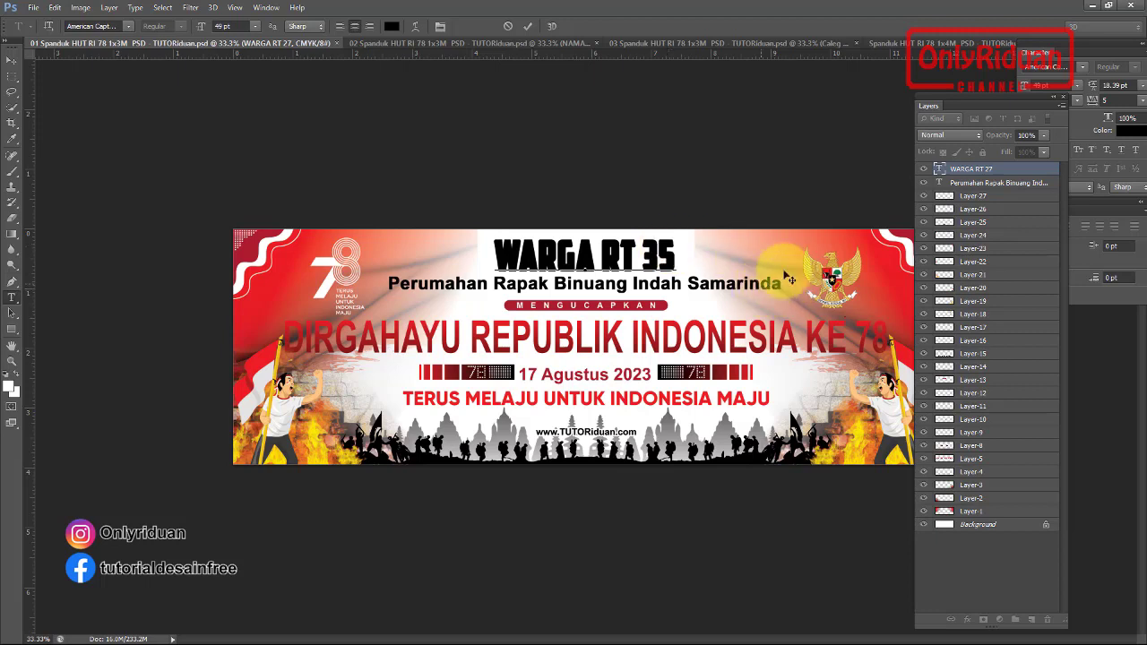
{"action": "left_click", "coordinate": [528, 26]}
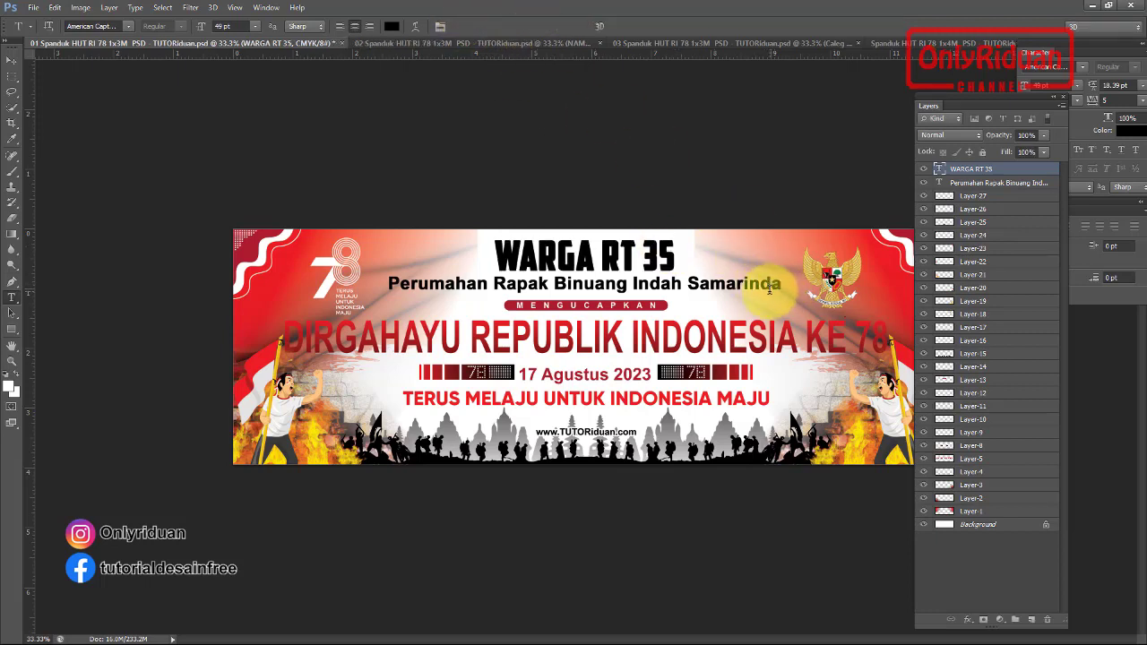
Replace the Perumahan line with 'Kampung Sidodadi Kel. Anggana Kukar'
{"action": "left_click", "coordinate": [986, 183]}
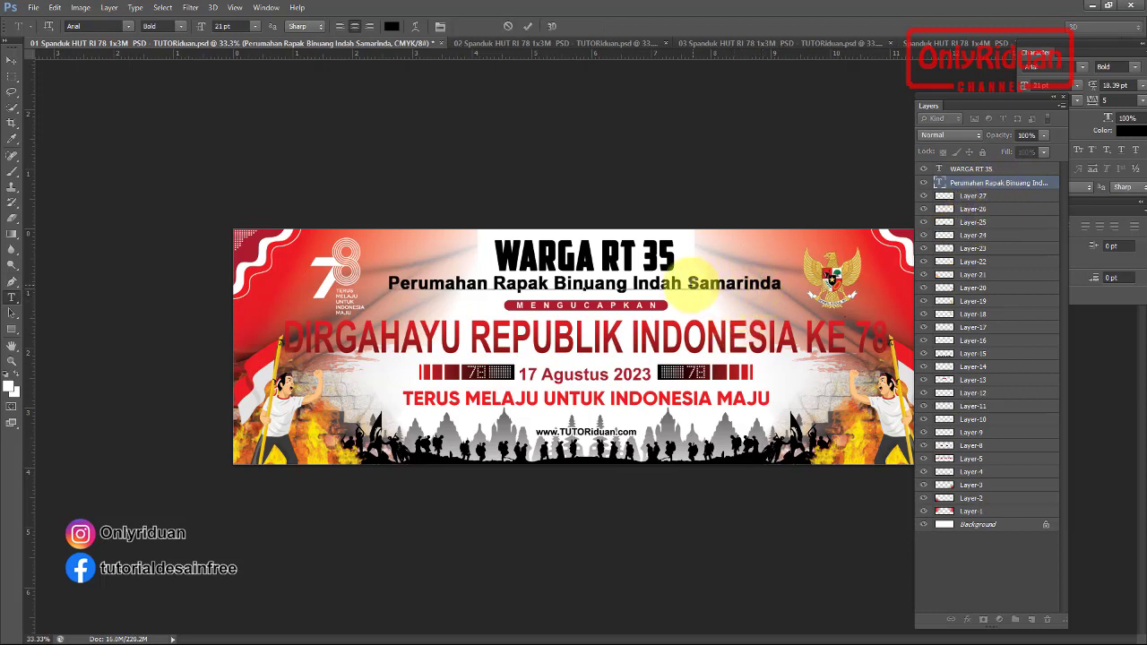
{"action": "left_click", "coordinate": [778, 283]}
{"action": "left_click_drag", "start_coordinate": [778, 284], "coordinate": [389, 269]}
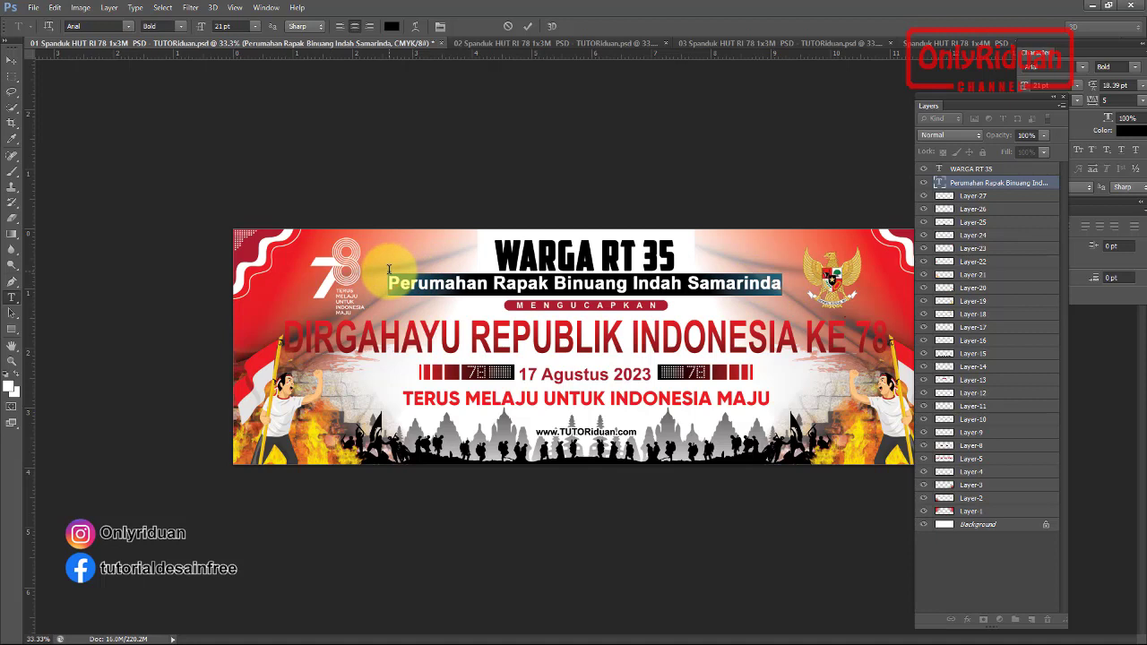
{"action": "type", "text": "Kampung"}
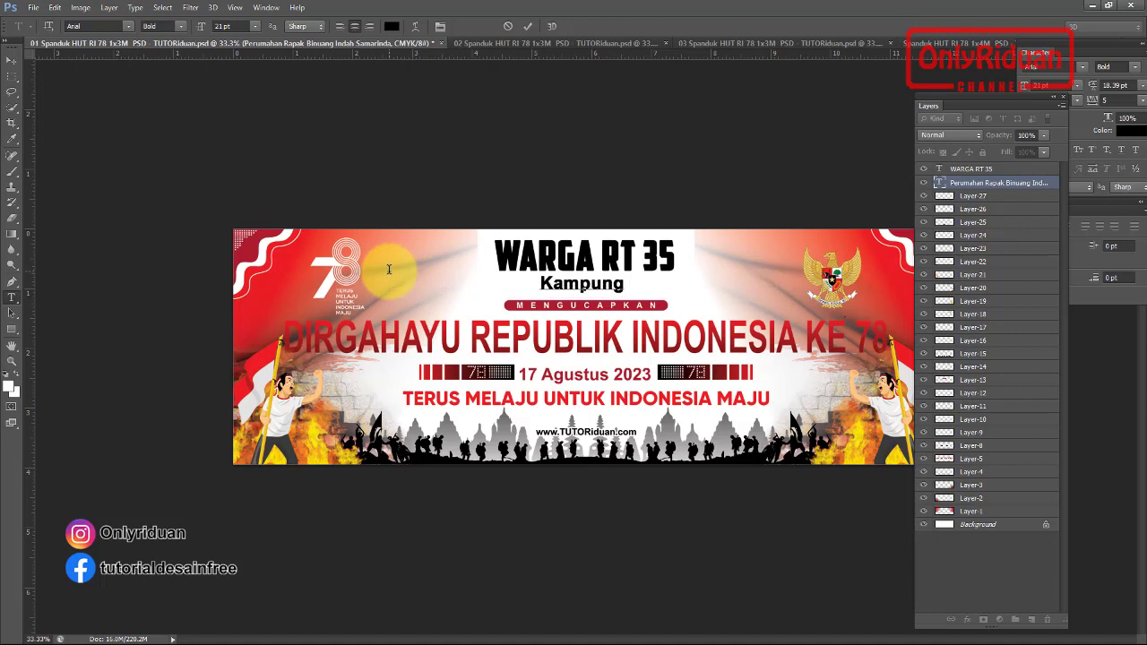
{"action": "type", "text": " Sidodad"}
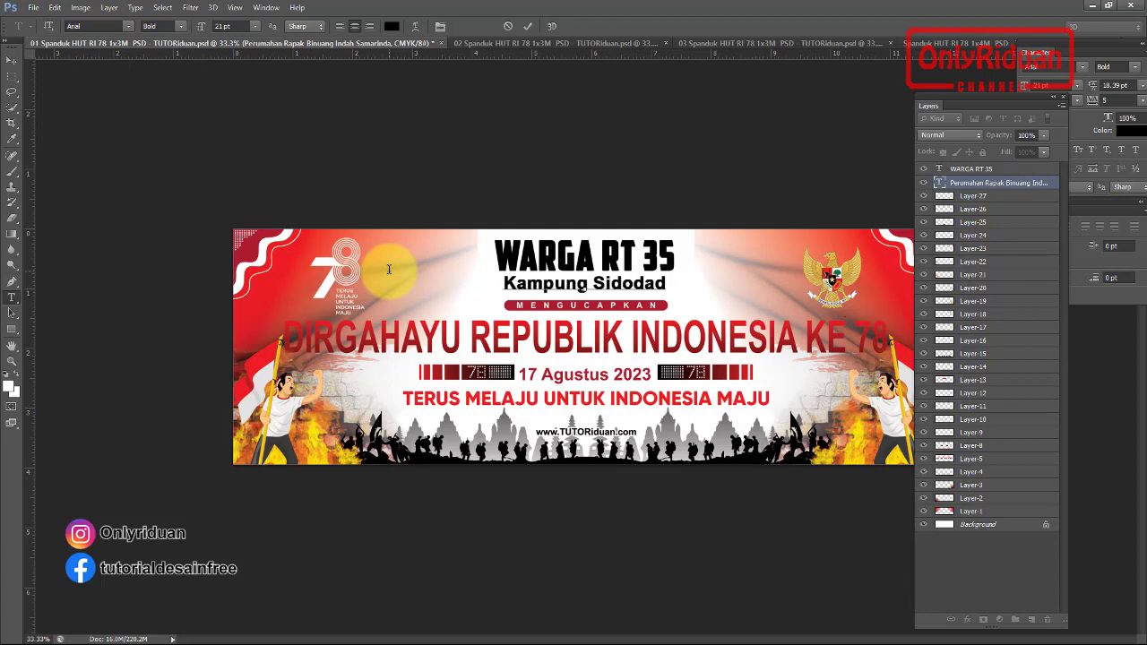
{"action": "type", "text": "i"}
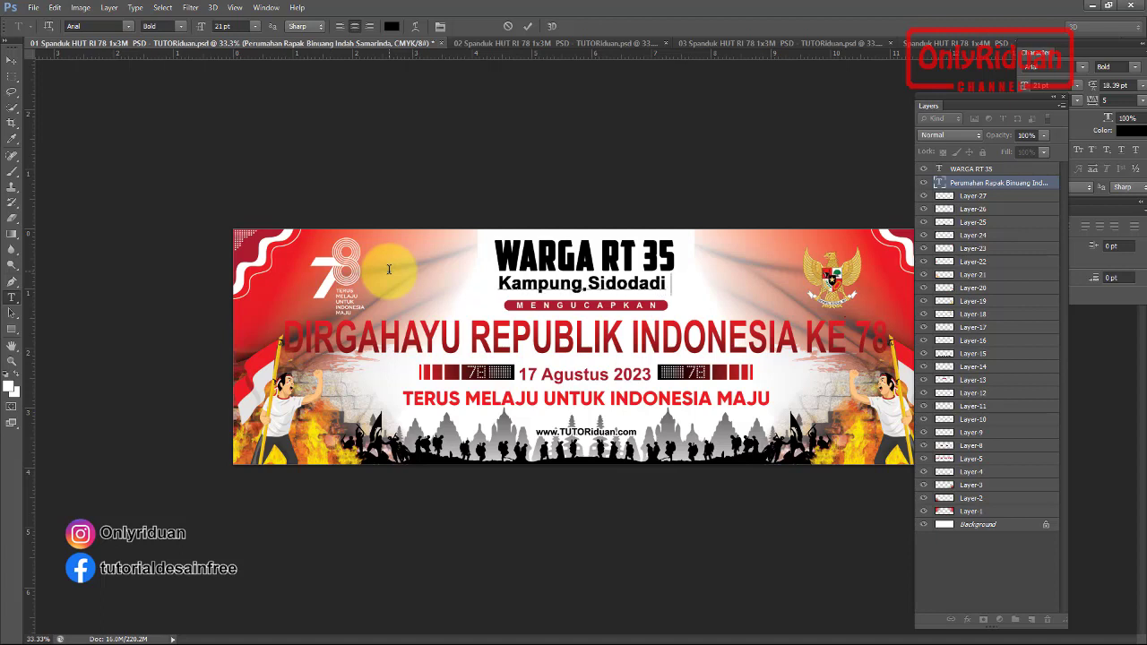
{"action": "type", "text": " Kel"}
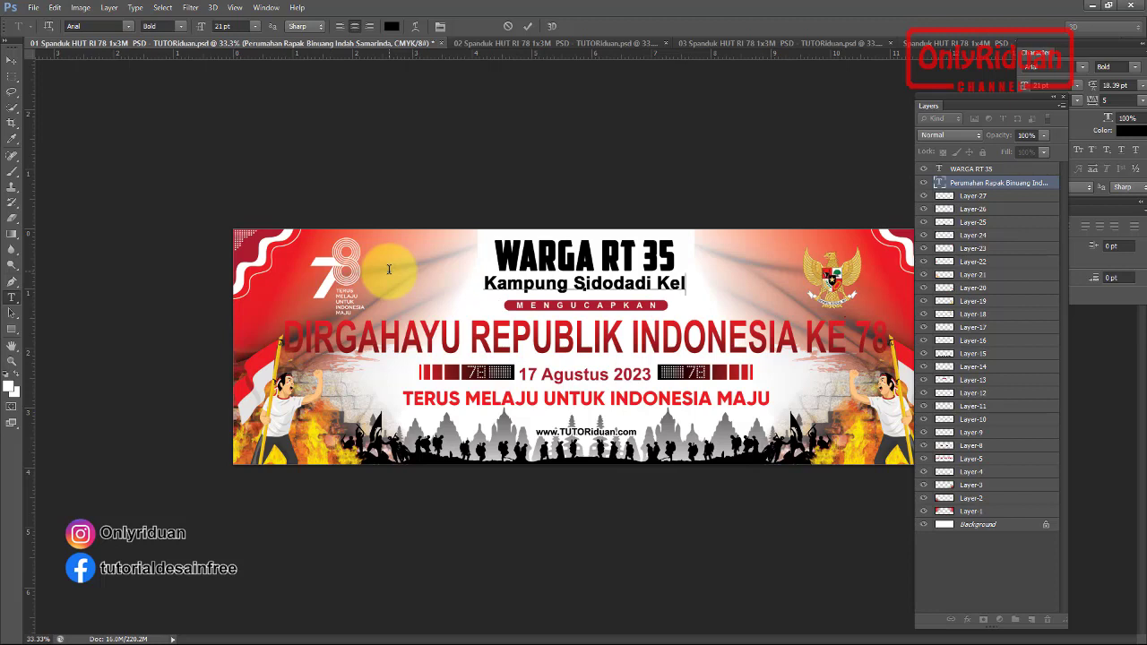
{"action": "type", "text": "."}
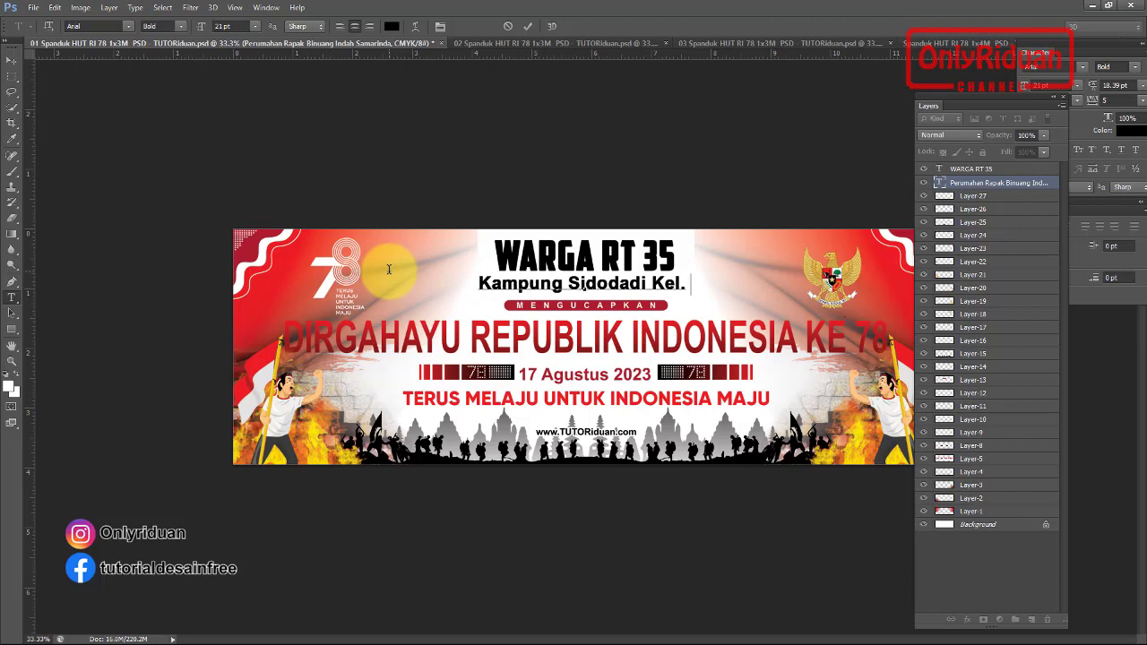
{"action": "type", "text": " Anggana"}
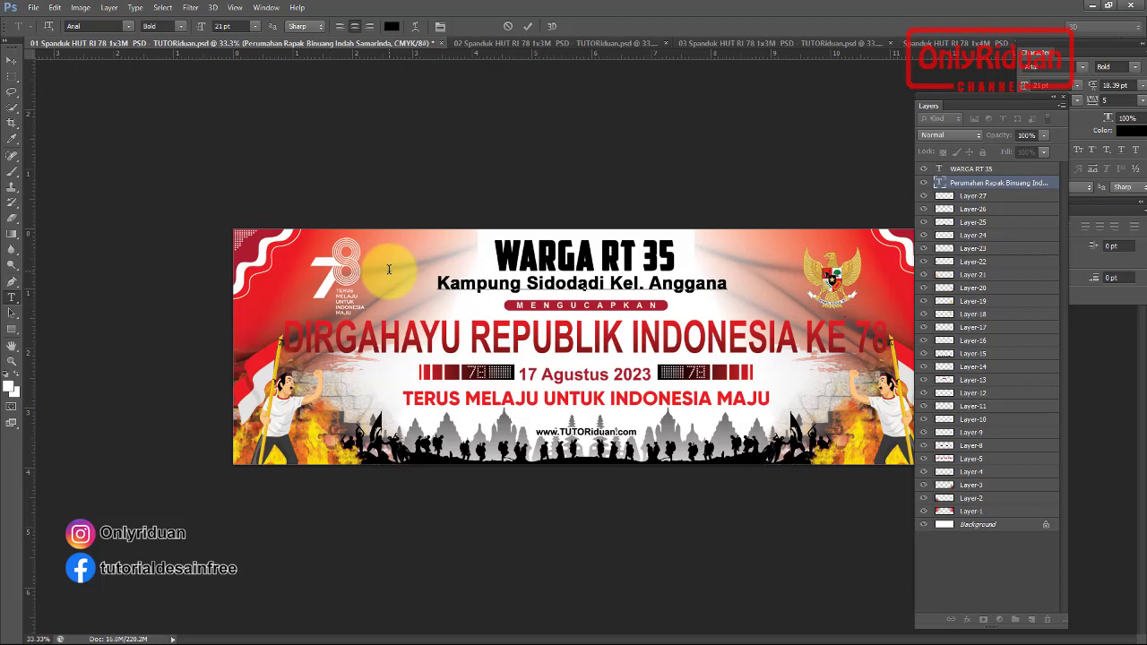
{"action": "type", "text": " Kukar"}
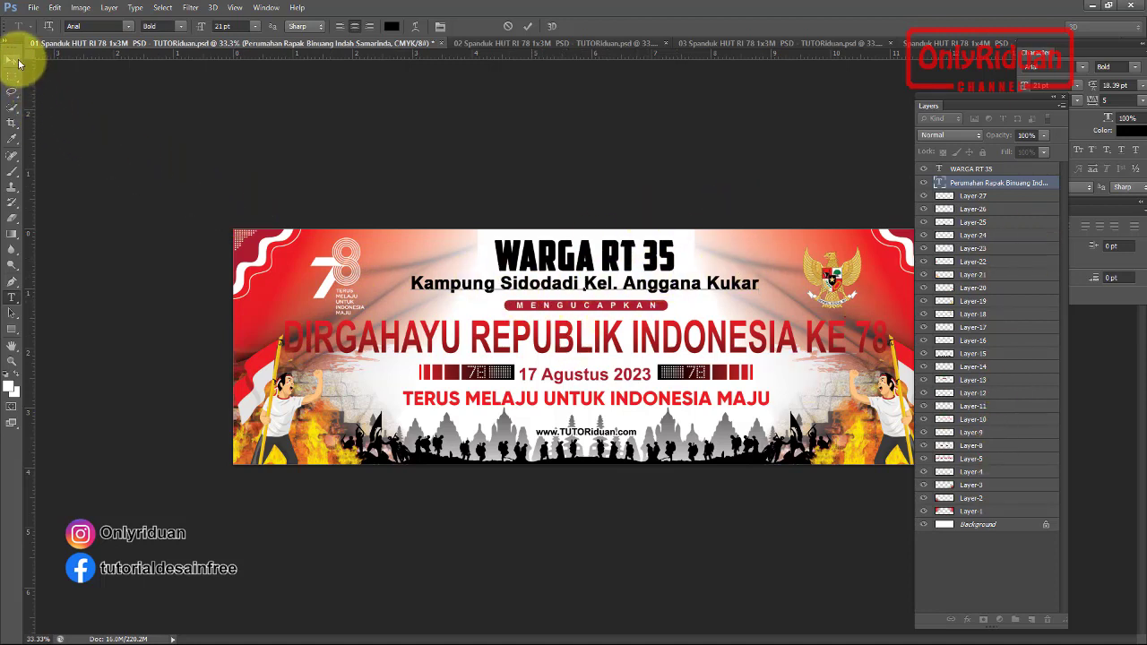
{"action": "left_click", "coordinate": [11, 59]}
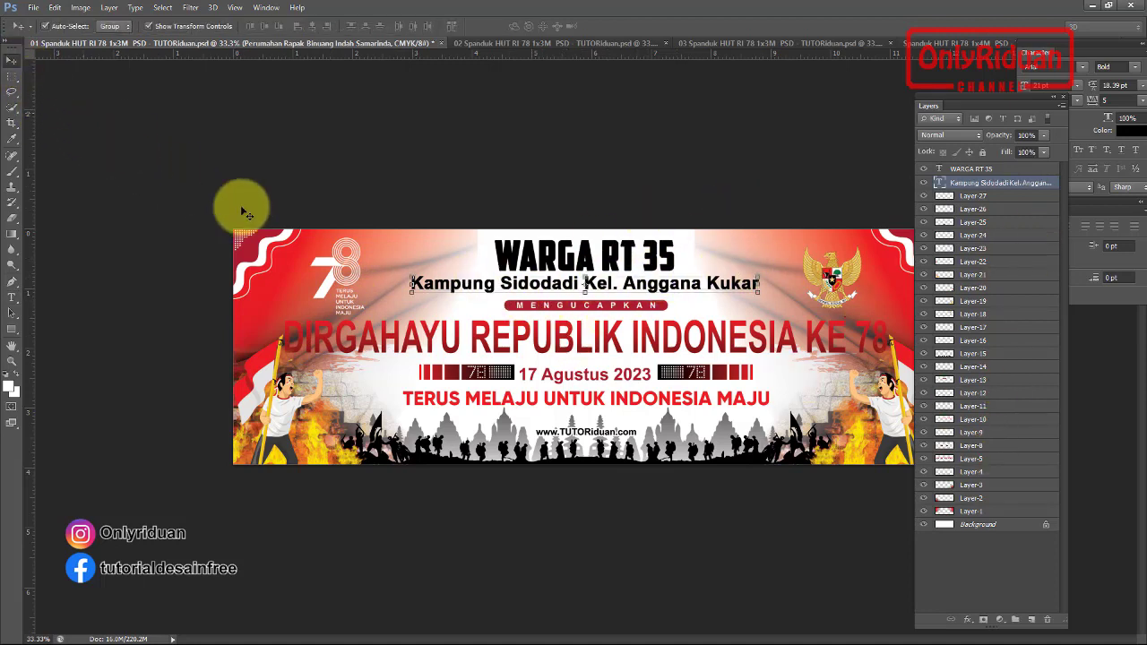
Add a white outside Stroke layer style to the DIRGAHAYU headline on Layer 5
{"action": "left_click", "coordinate": [667, 355]}
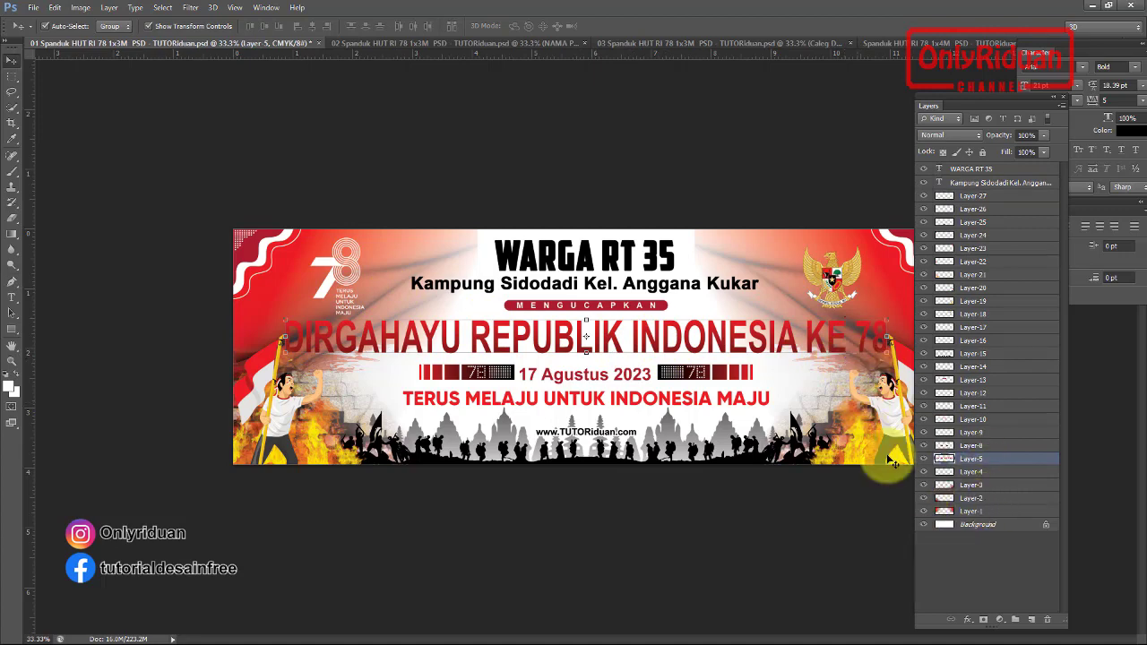
{"action": "left_click", "coordinate": [968, 622]}
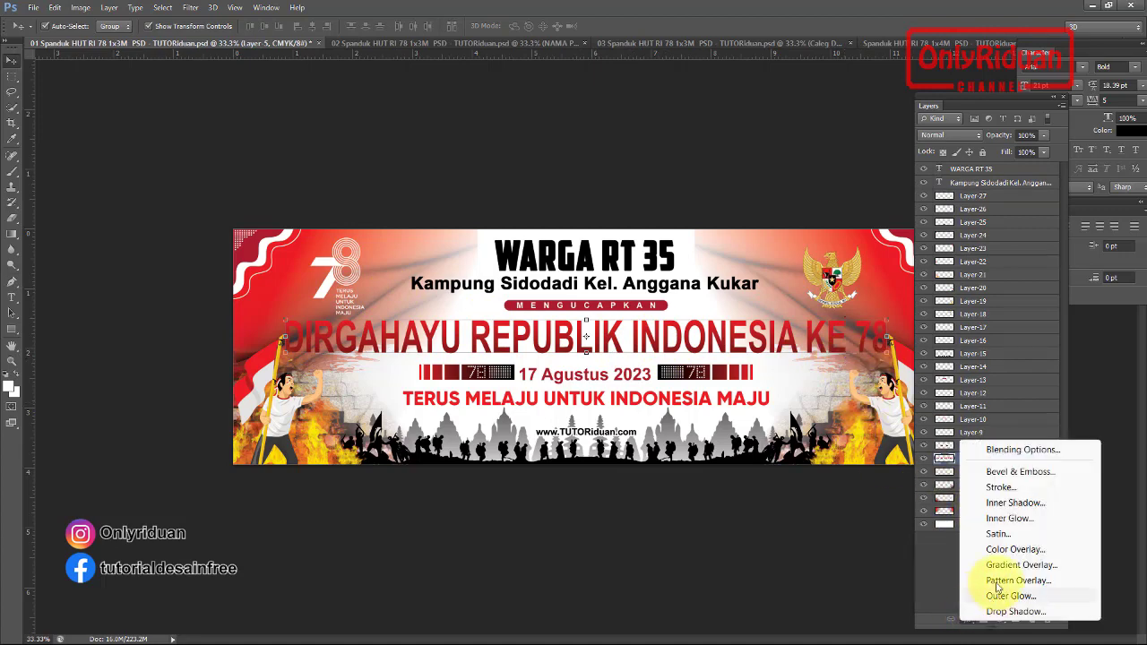
{"action": "left_click", "coordinate": [990, 482]}
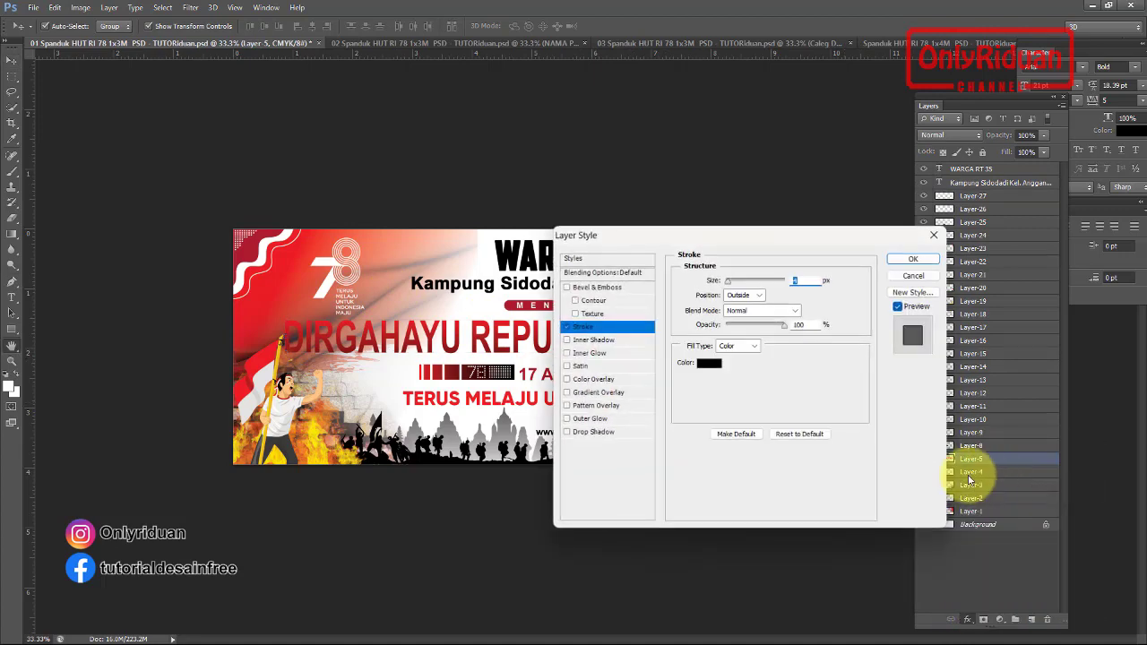
{"action": "left_click", "coordinate": [712, 364]}
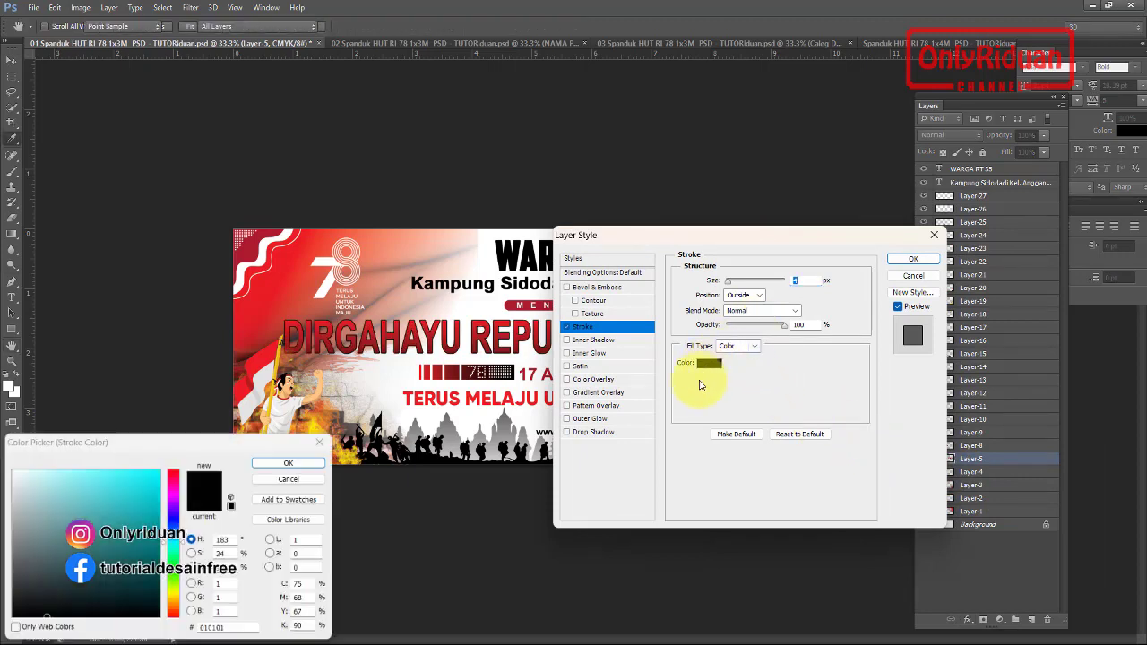
{"action": "left_click_drag", "start_coordinate": [89, 515], "coordinate": [11, 432]}
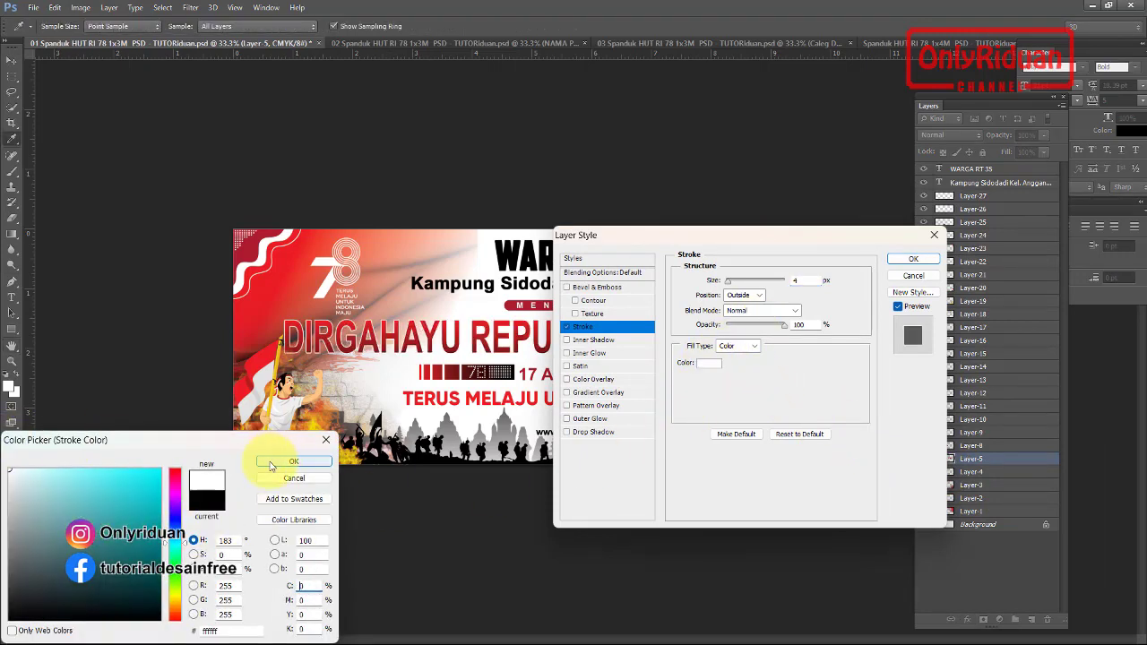
{"action": "left_click_drag", "start_coordinate": [269, 446], "coordinate": [460, 420]}
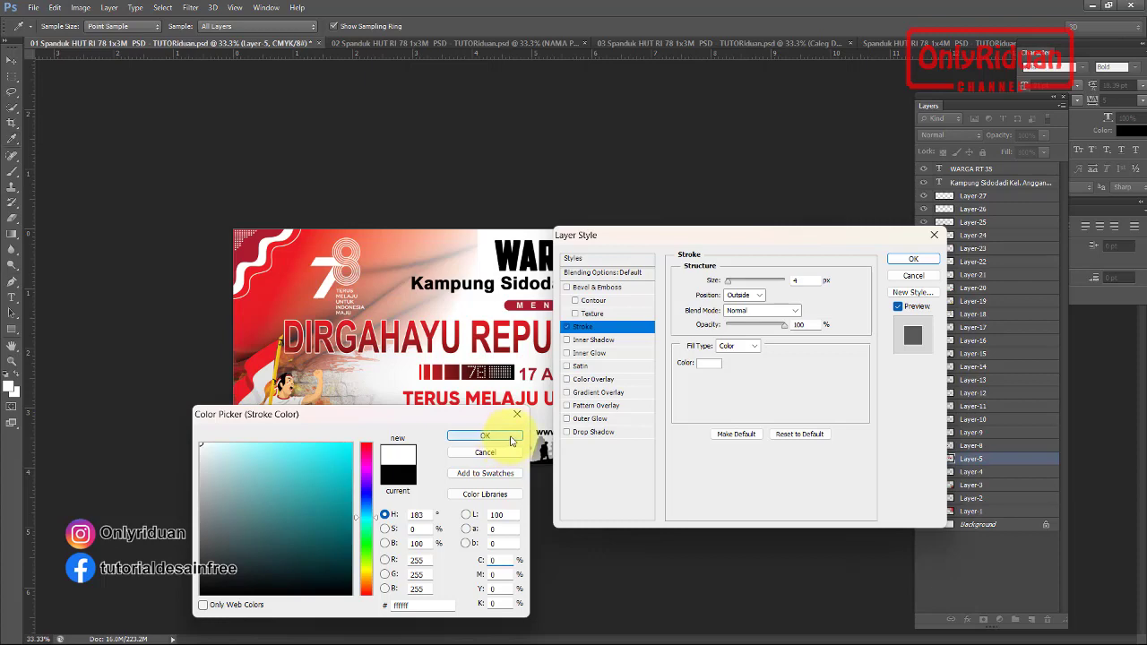
{"action": "left_click", "coordinate": [485, 437]}
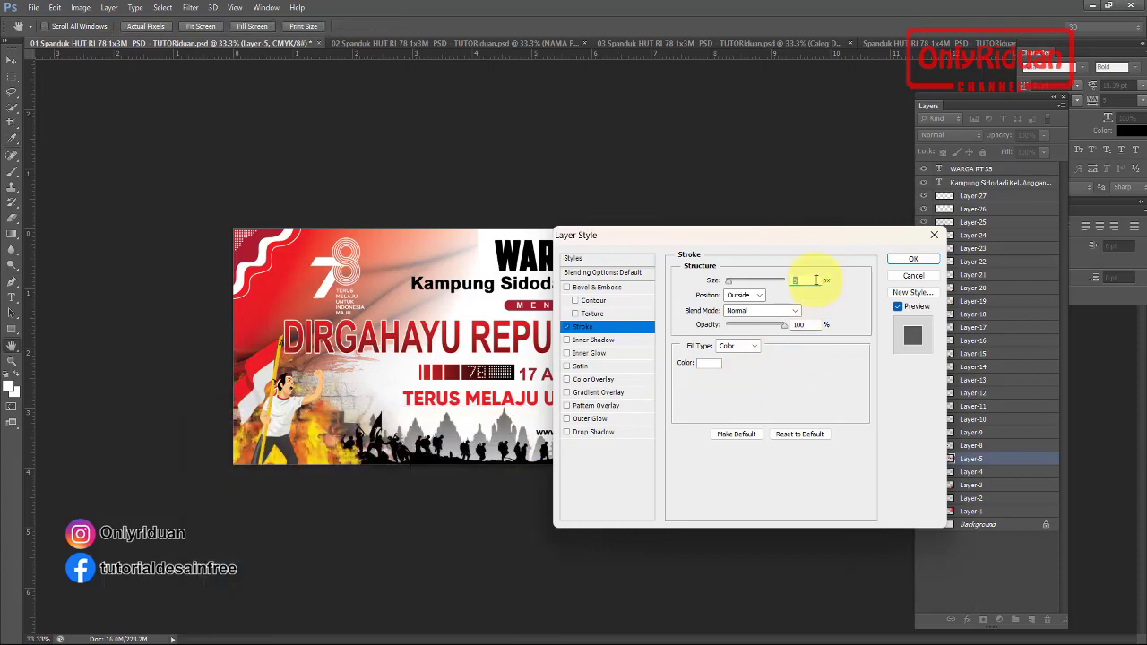
{"action": "left_click", "coordinate": [906, 264]}
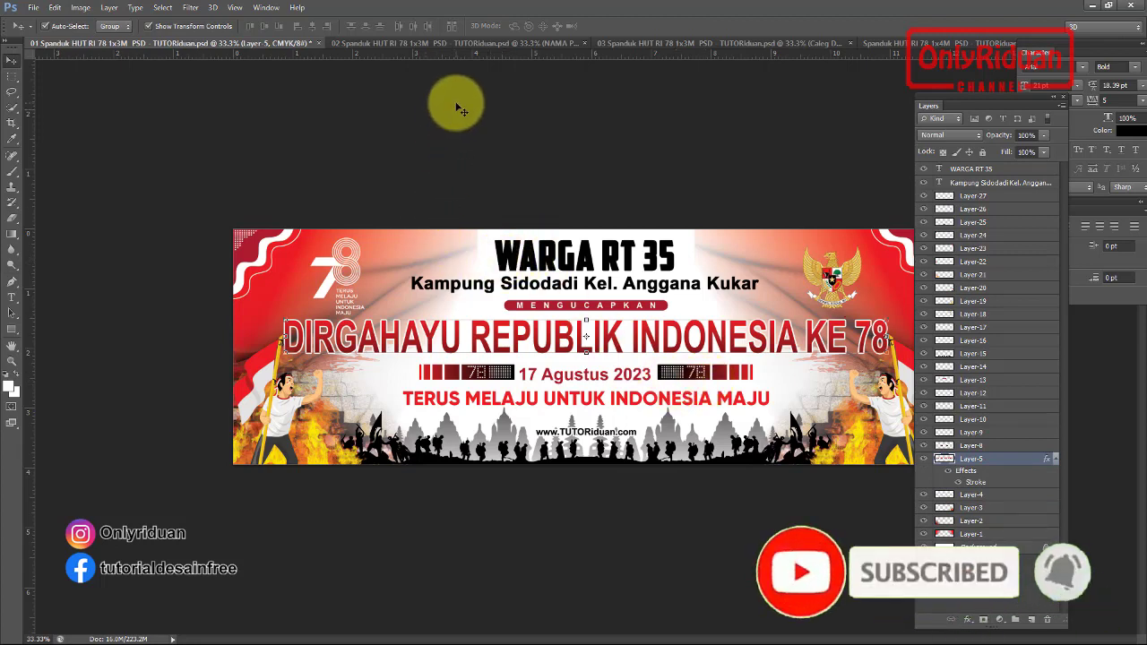
In the 02 Spanduk banner, change NAMA PARTAI PESERTA PEMILU to PARTAI NASDEM
{"action": "left_click", "coordinate": [436, 44]}
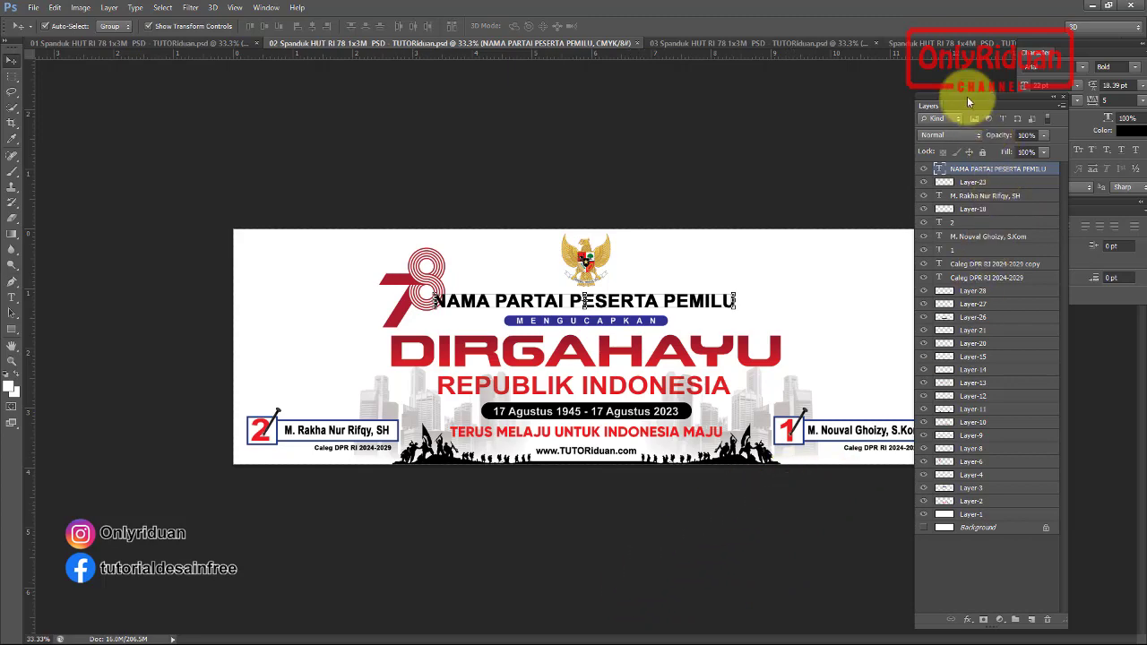
{"action": "left_click_drag", "start_coordinate": [966, 91], "coordinate": [1012, 142]}
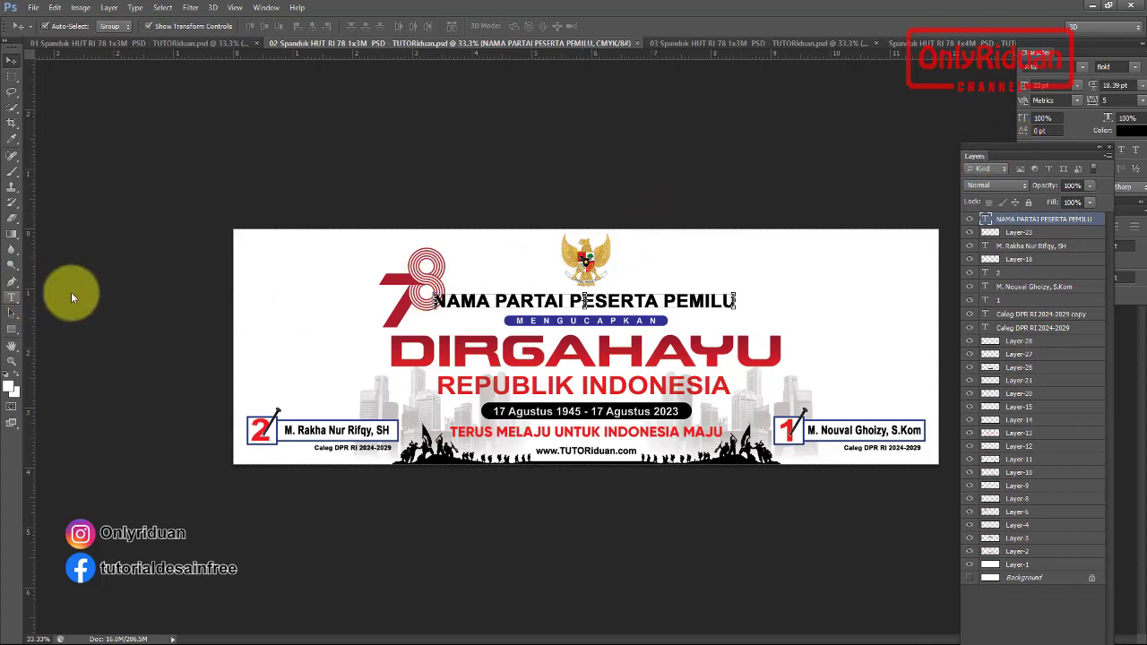
{"action": "double_click", "coordinate": [722, 301]}
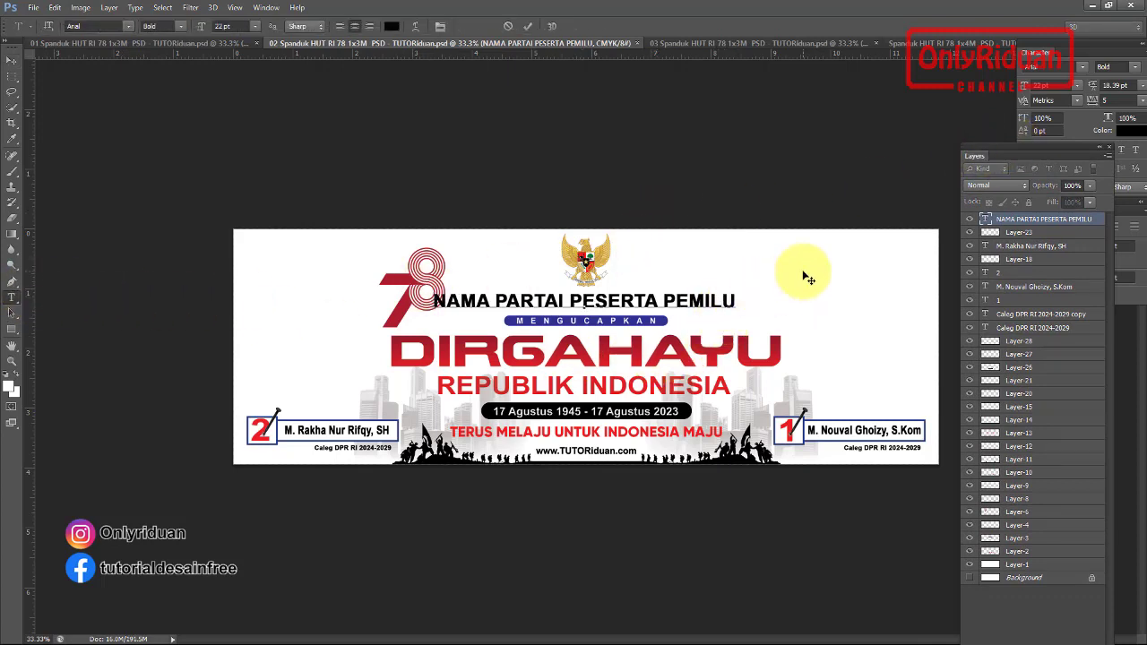
{"action": "key", "text": "BackSpace"}
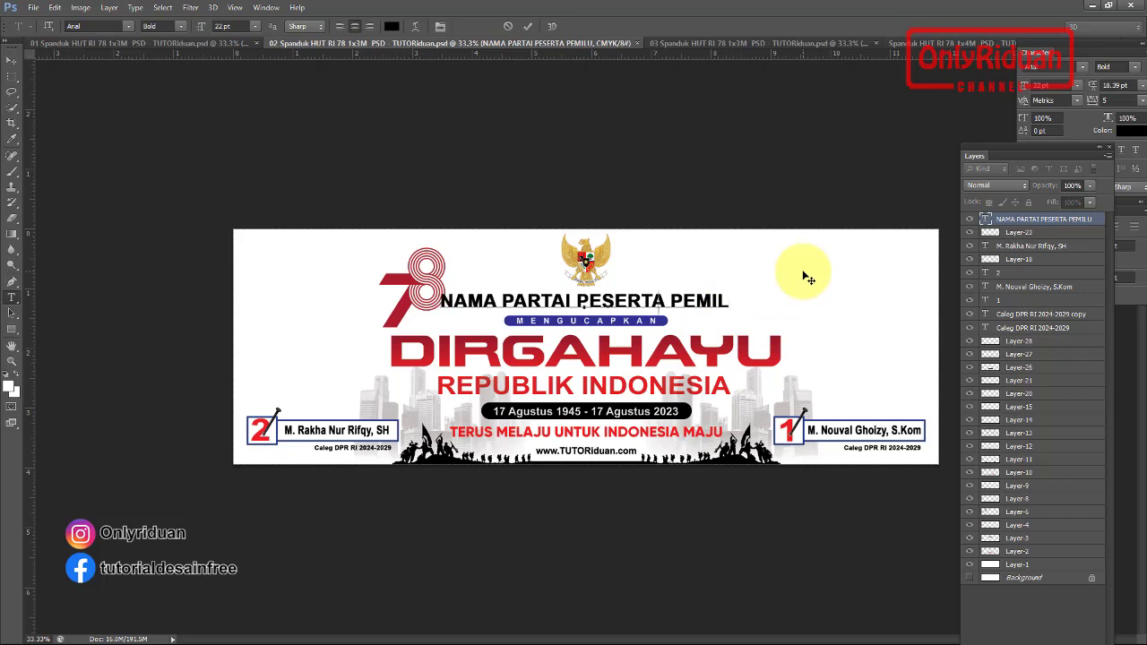
{"action": "key", "text": "BackSpace"}
{"action": "key", "text": "BackSpace"}
{"action": "key", "text": "BackSpace"}
{"action": "type", "text": "PARTAI NASDEM"}
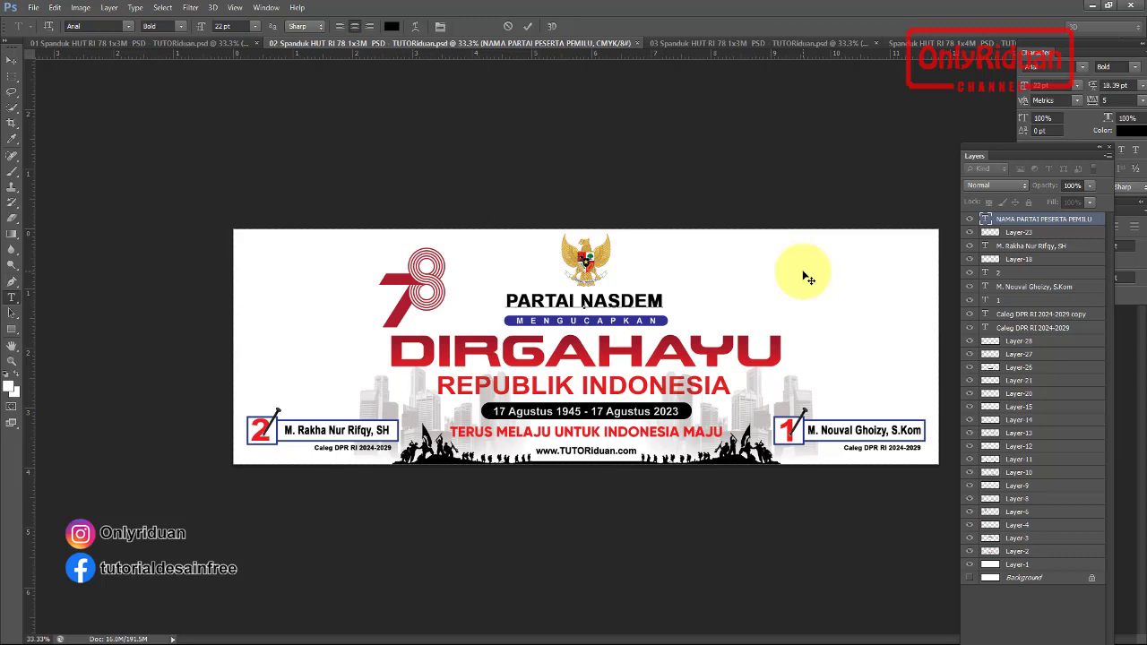
{"action": "left_click", "coordinate": [12, 59]}
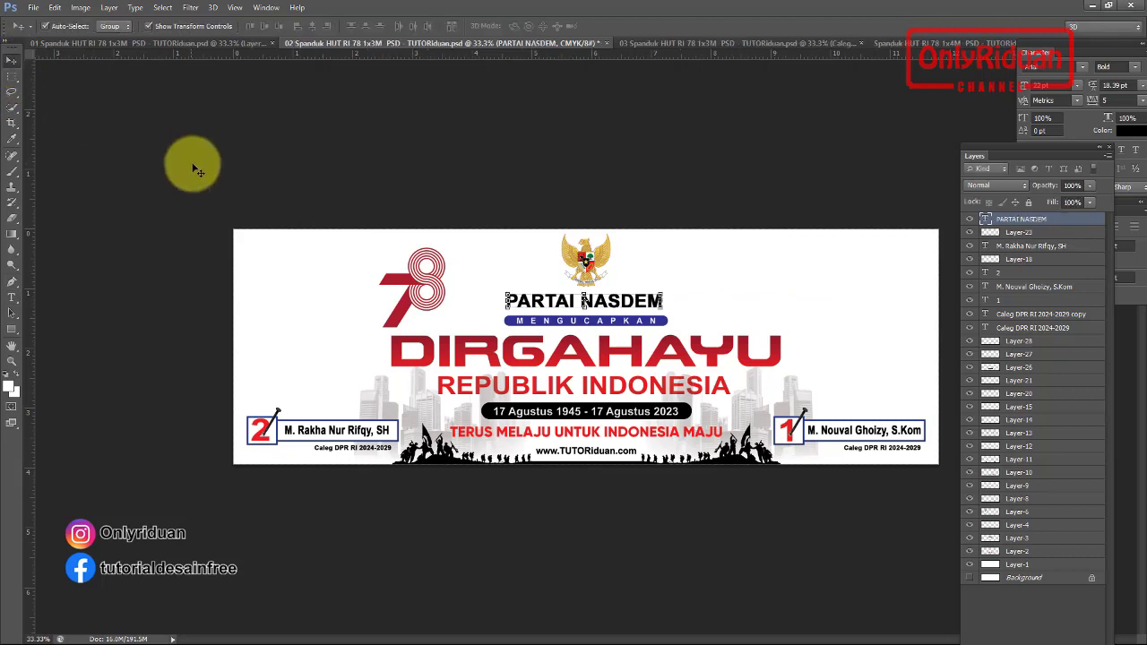
Place the nasdem flag from the Bendera folder at the banner's right end
{"action": "left_click", "coordinate": [337, 284]}
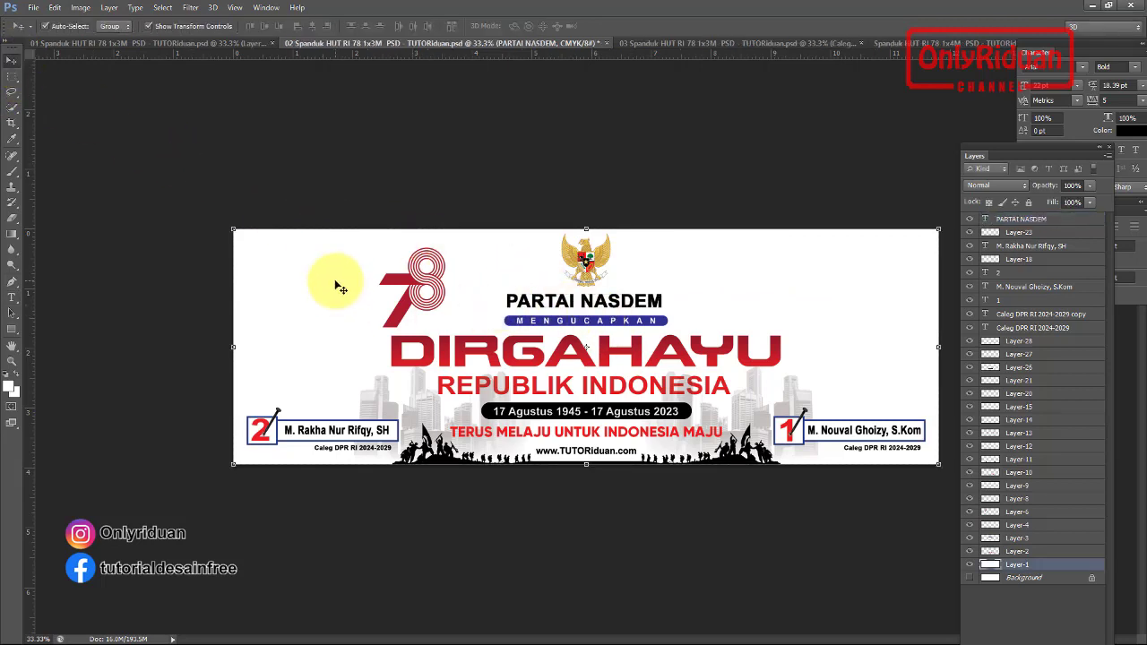
{"action": "left_click", "coordinate": [34, 8]}
{"action": "left_click", "coordinate": [64, 248]}
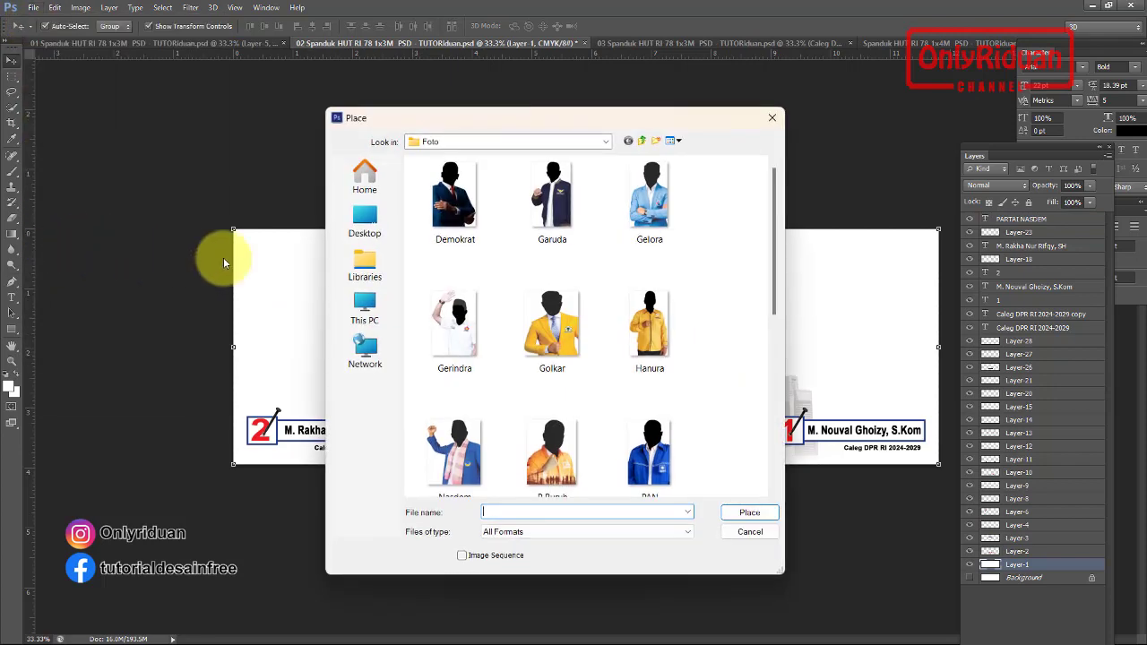
{"action": "left_click", "coordinate": [641, 141]}
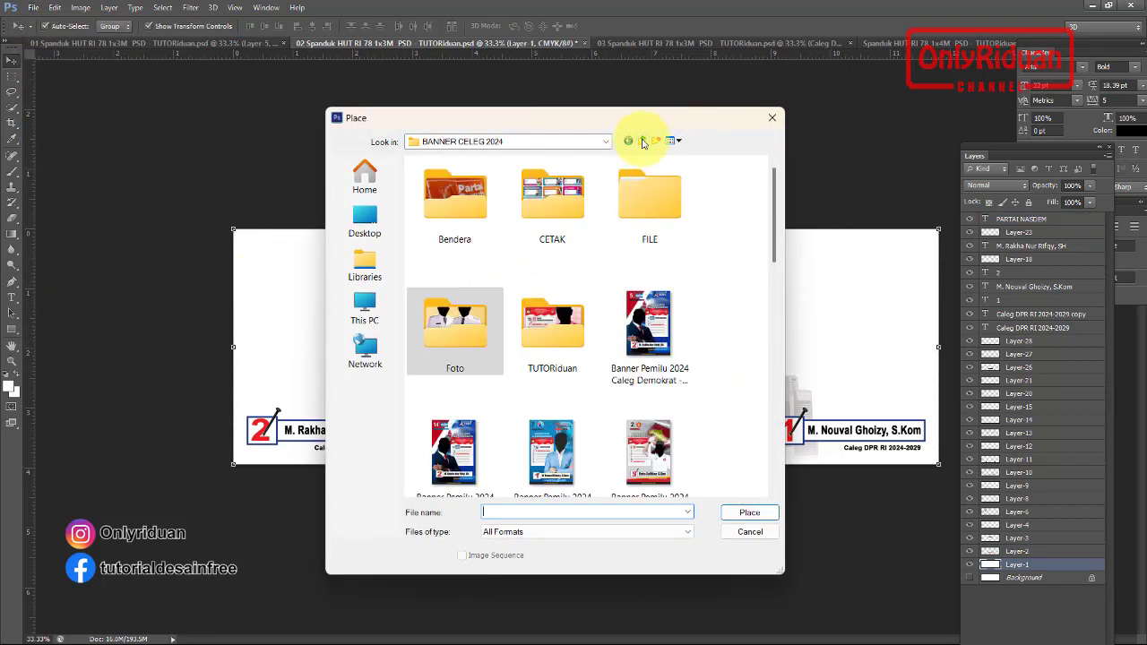
{"action": "double_click", "coordinate": [444, 188]}
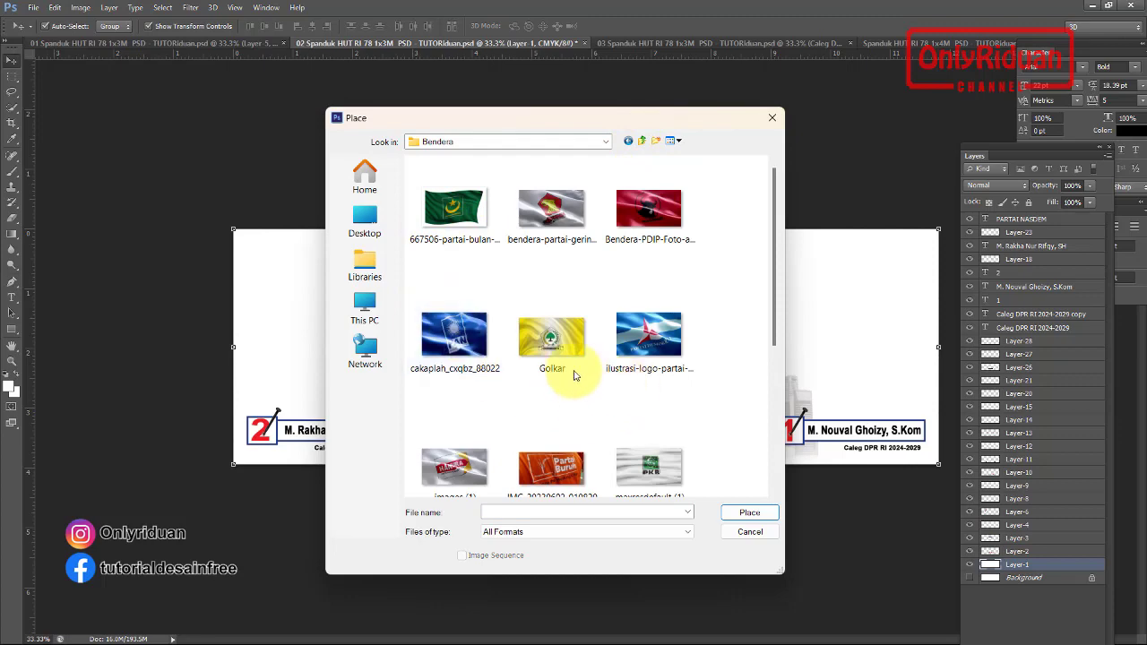
{"action": "scroll", "coordinate": [556, 358], "scroll_direction": "down", "scroll_amount": 3}
{"action": "left_click", "coordinate": [454, 332]}
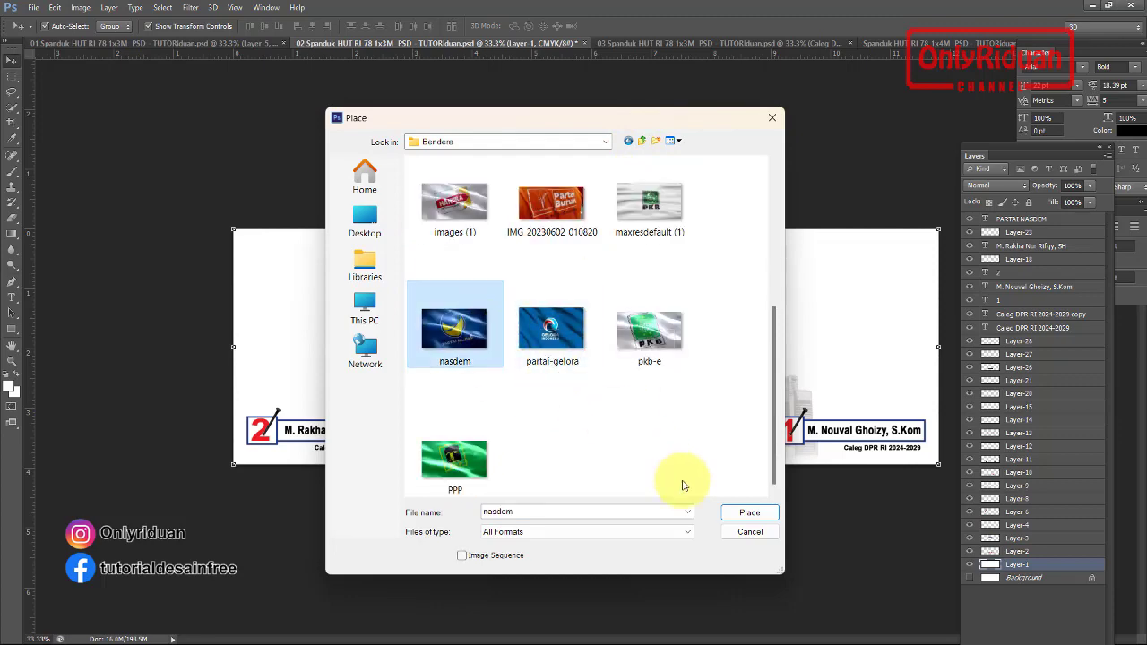
{"action": "left_click", "coordinate": [750, 512]}
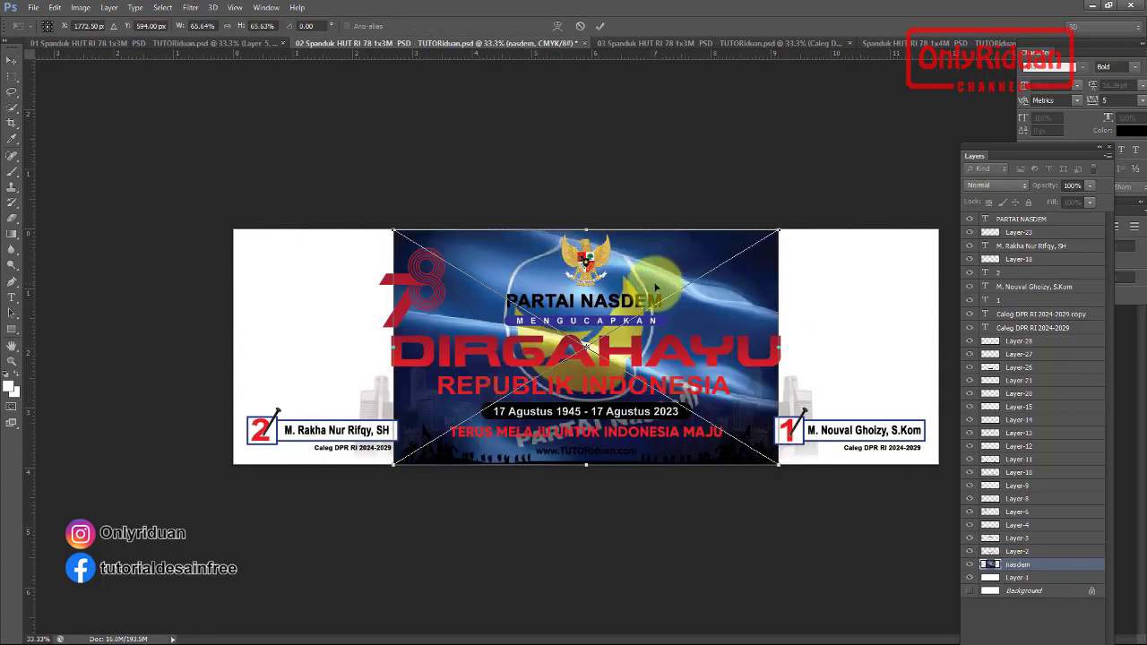
{"action": "left_click_drag", "start_coordinate": [655, 287], "coordinate": [929, 270]}
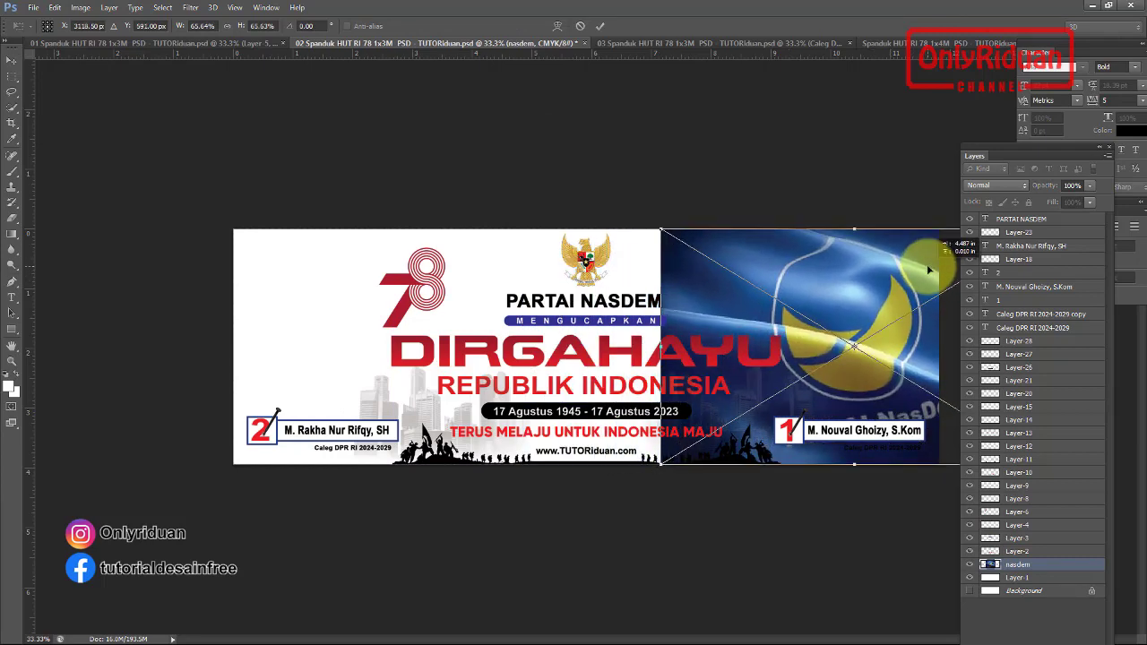
{"action": "left_click", "coordinate": [597, 26]}
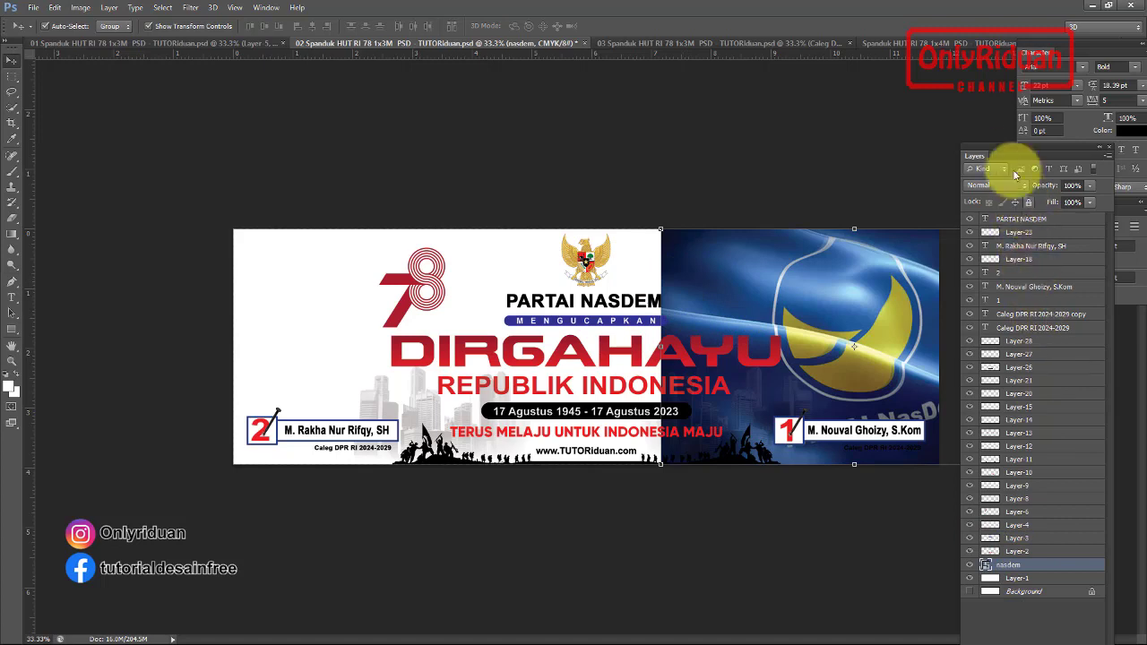
Fade the nasdem flag's left edge into white with a white-to-black gradient mask
{"action": "left_click_drag", "start_coordinate": [1011, 145], "coordinate": [1018, 86]}
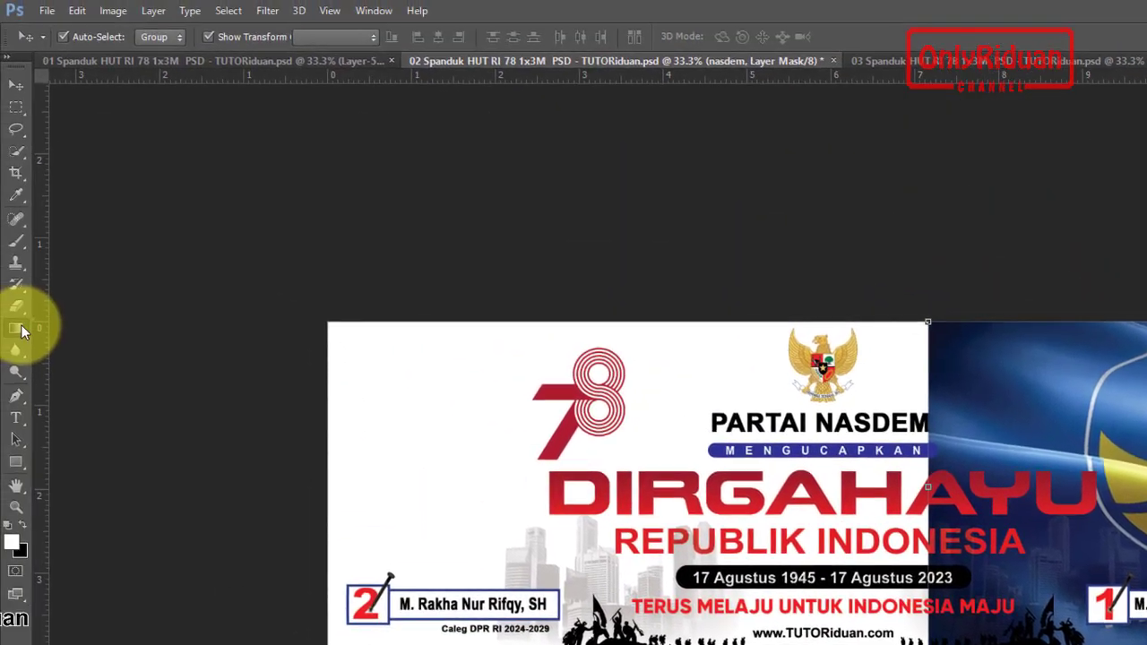
{"action": "left_click", "coordinate": [22, 331]}
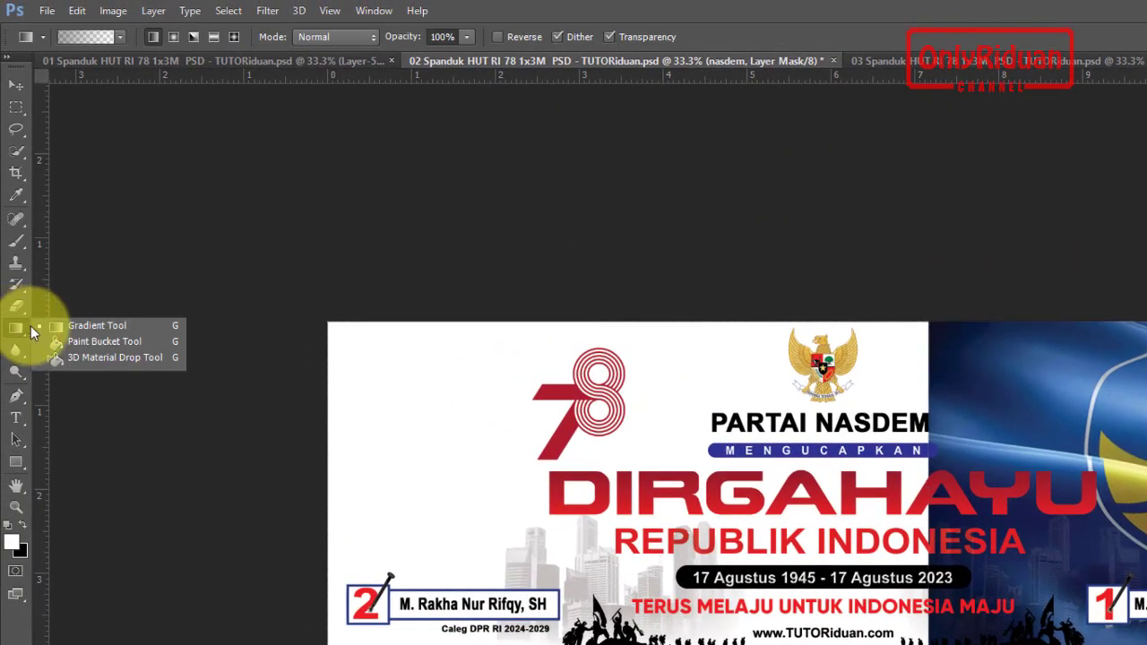
{"action": "left_click", "coordinate": [81, 326]}
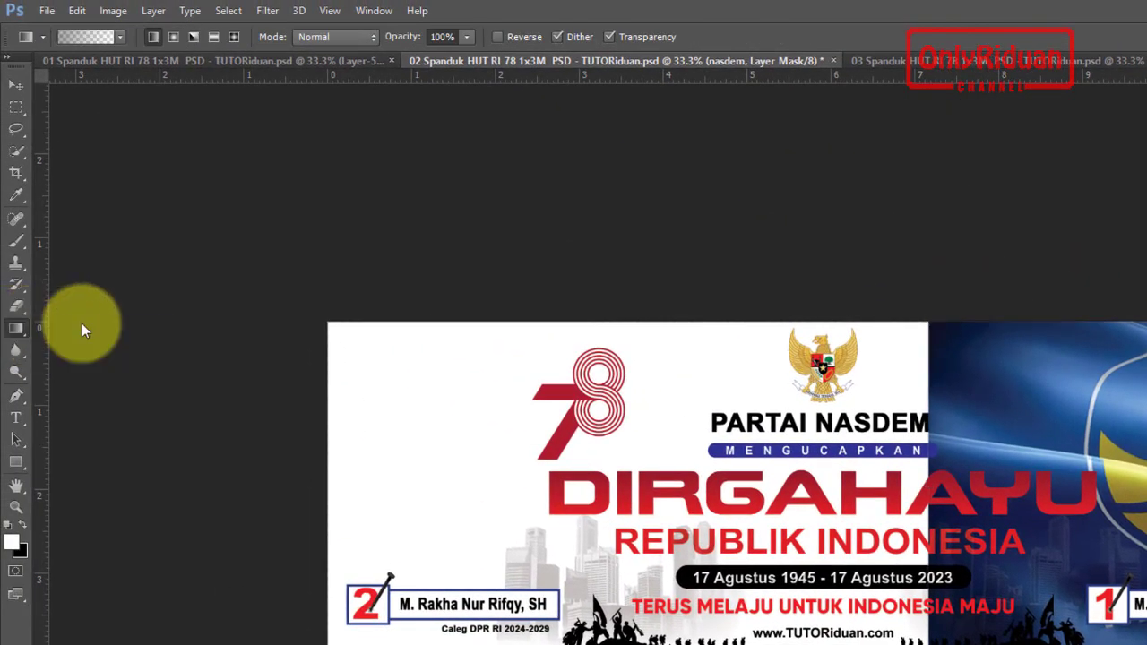
{"action": "left_click", "coordinate": [122, 37]}
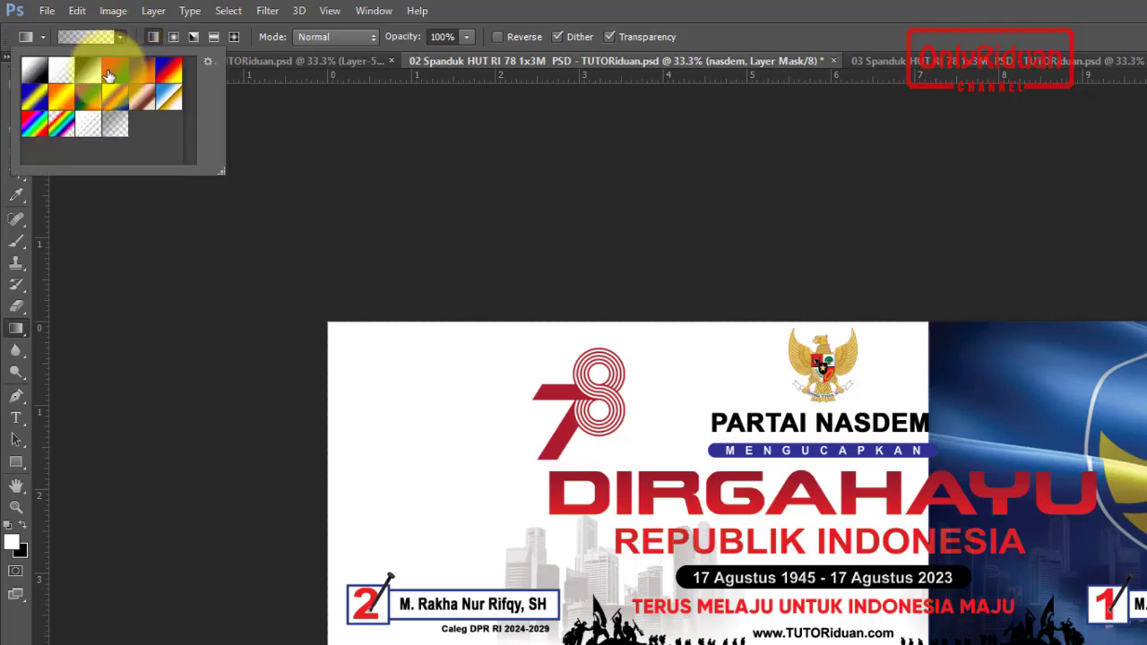
{"action": "double_click", "coordinate": [34, 72]}
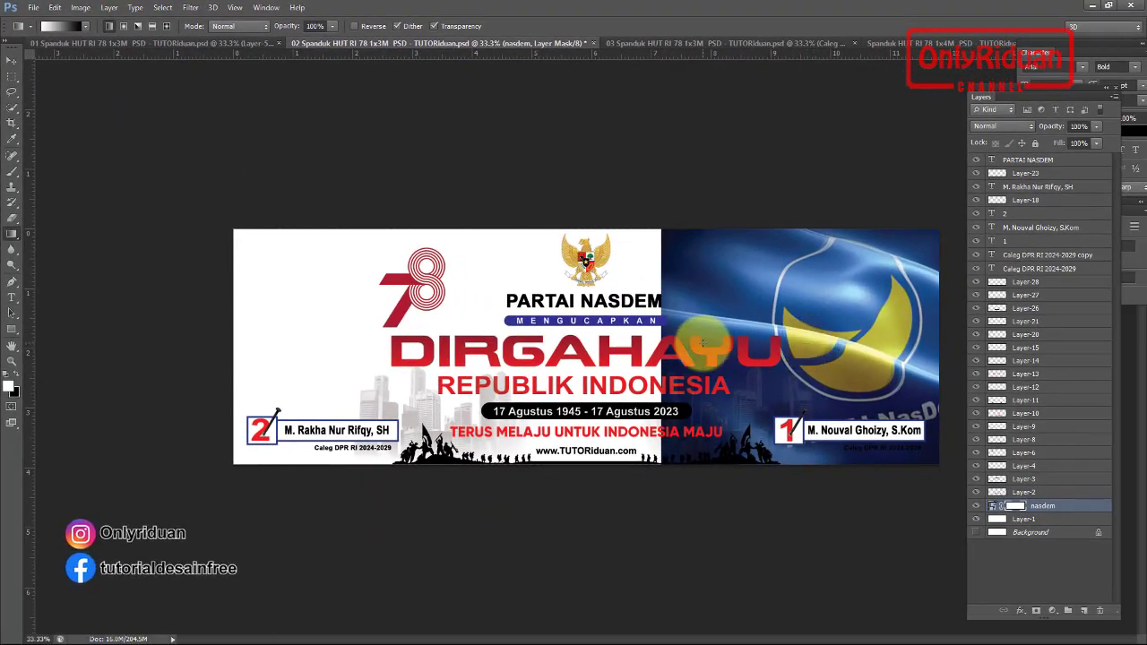
{"action": "left_click_drag", "start_coordinate": [805, 343], "coordinate": [703, 343]}
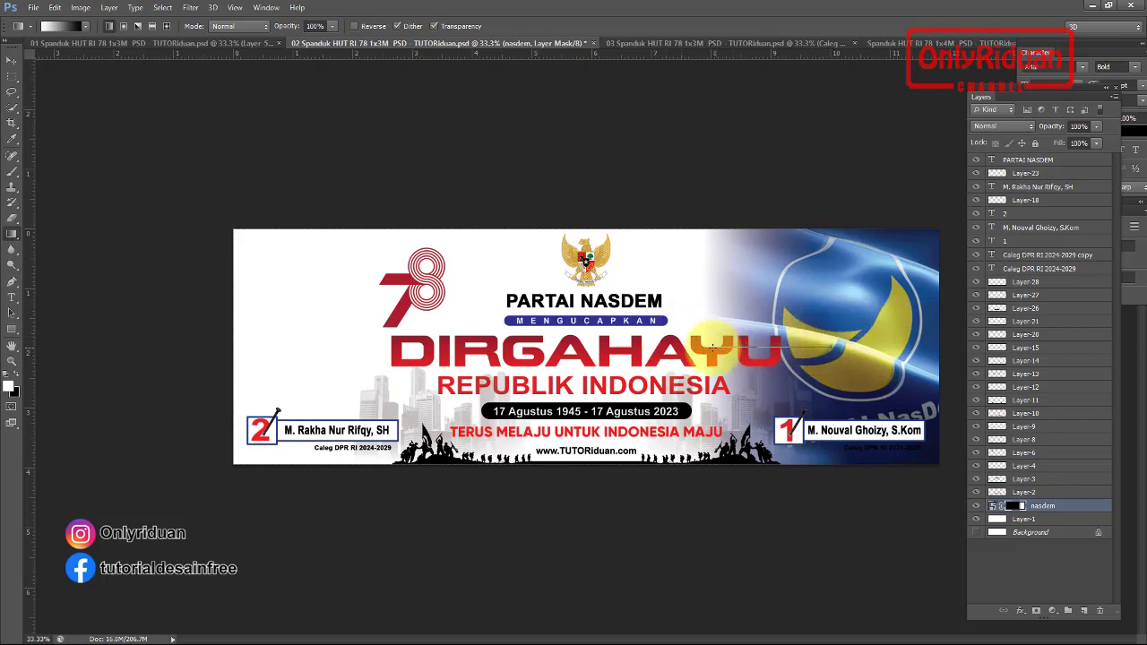
{"action": "left_click_drag", "start_coordinate": [825, 345], "coordinate": [706, 345]}
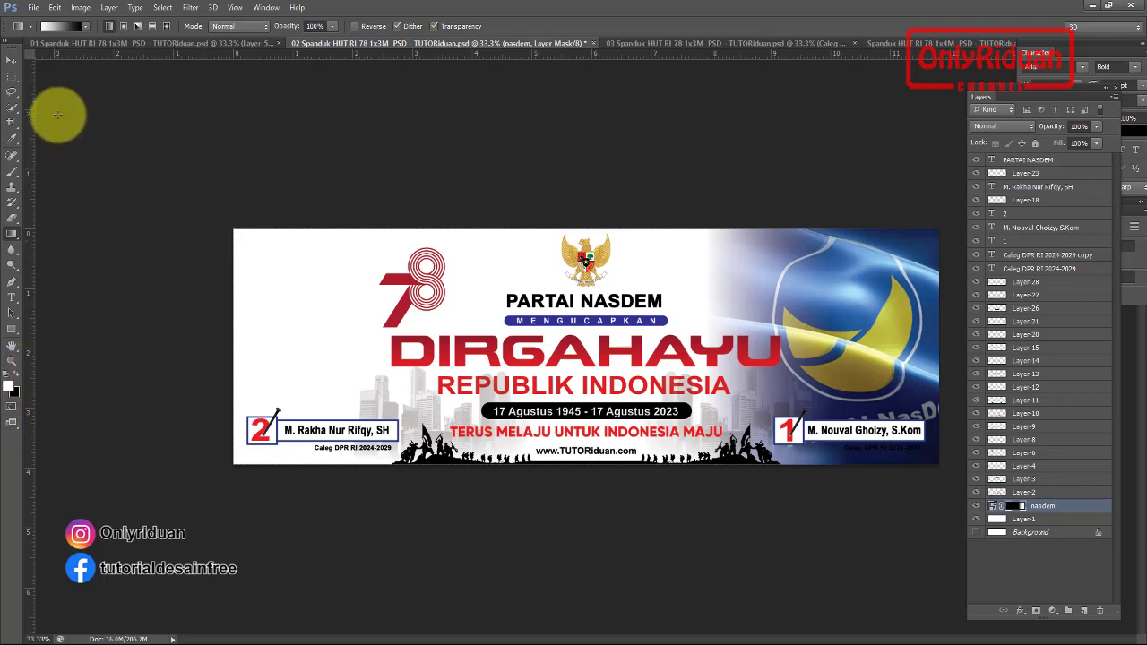
{"action": "left_click", "coordinate": [84, 26]}
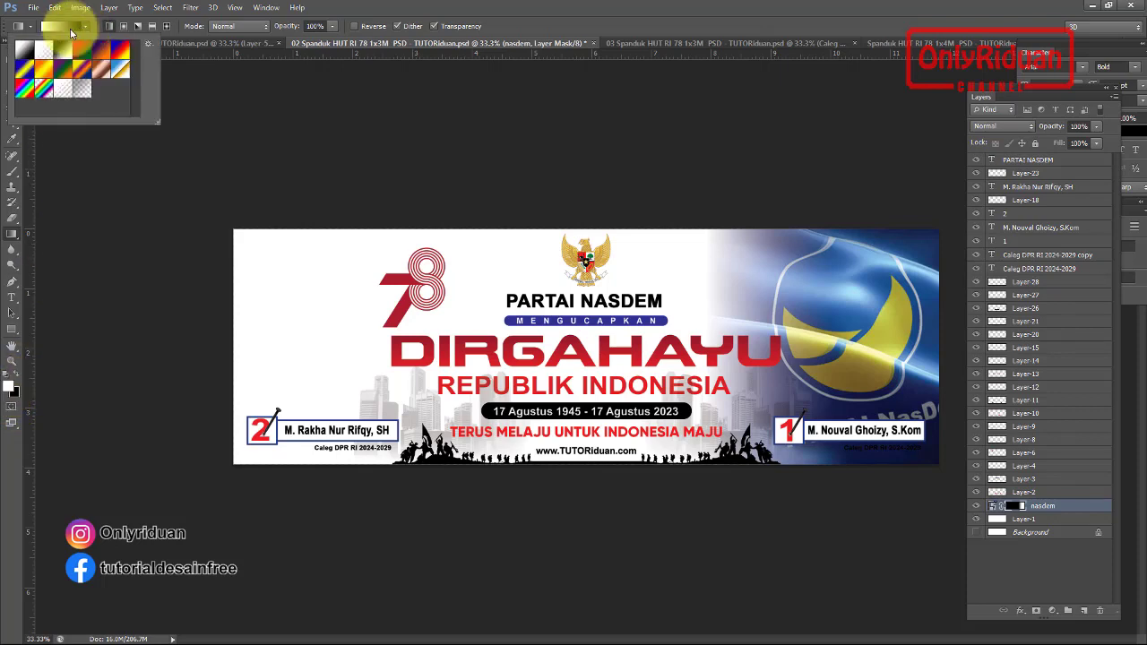
{"action": "left_click", "coordinate": [23, 54]}
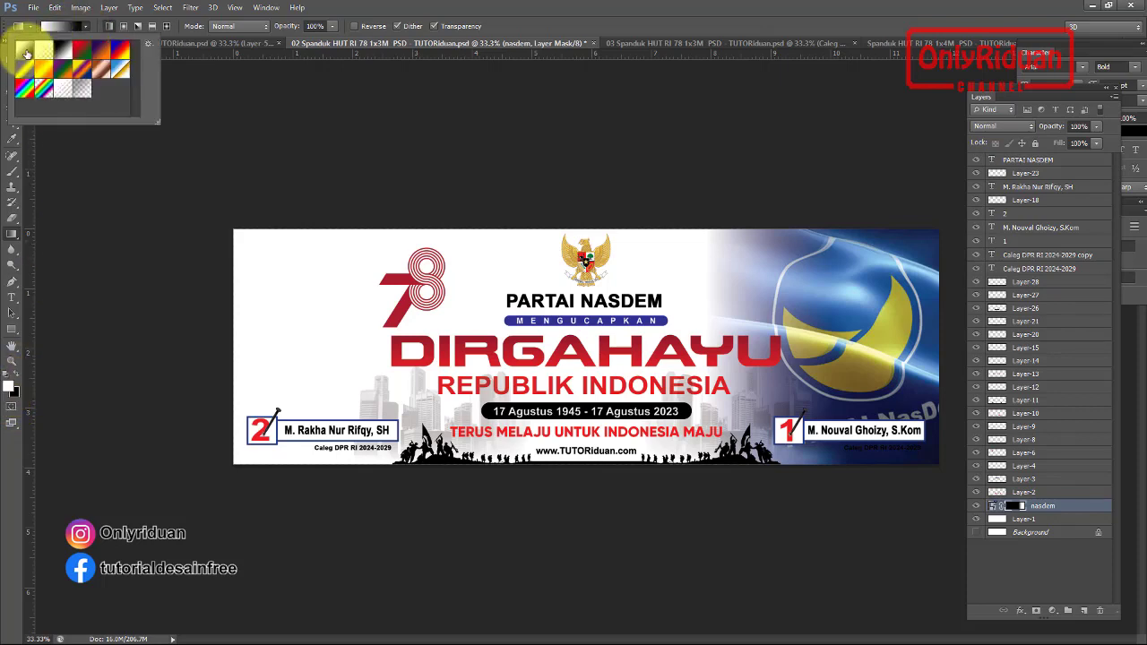
{"action": "left_click", "coordinate": [553, 497]}
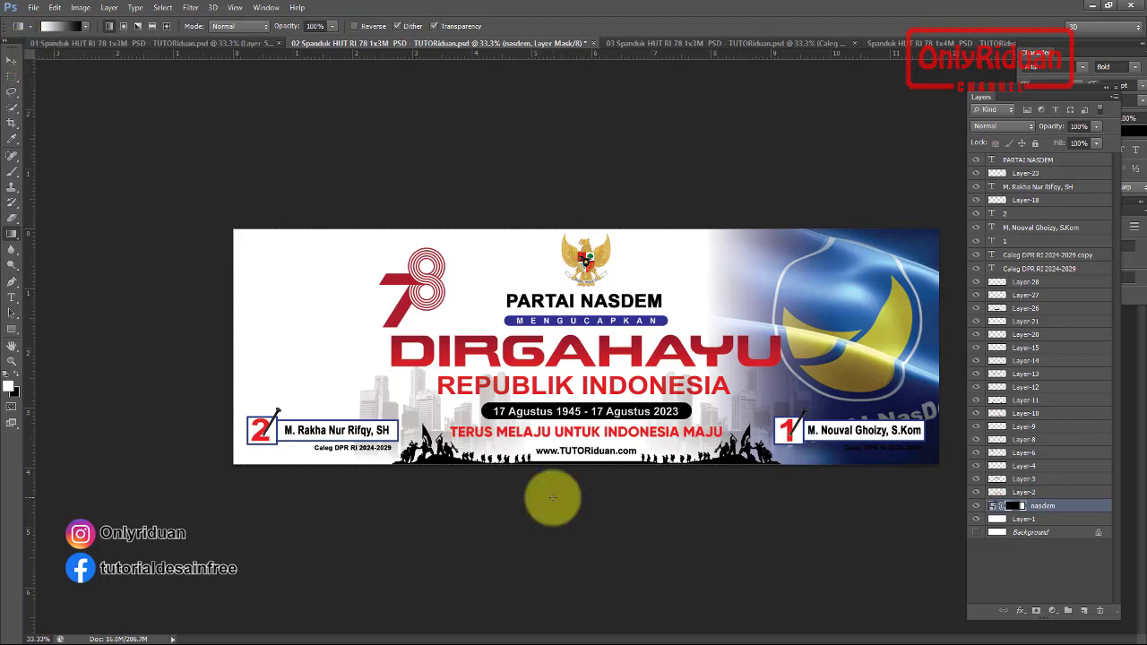
Place a second nasdem flag at the banner's left end and add a layer mask to it
{"action": "left_click", "coordinate": [33, 7]}
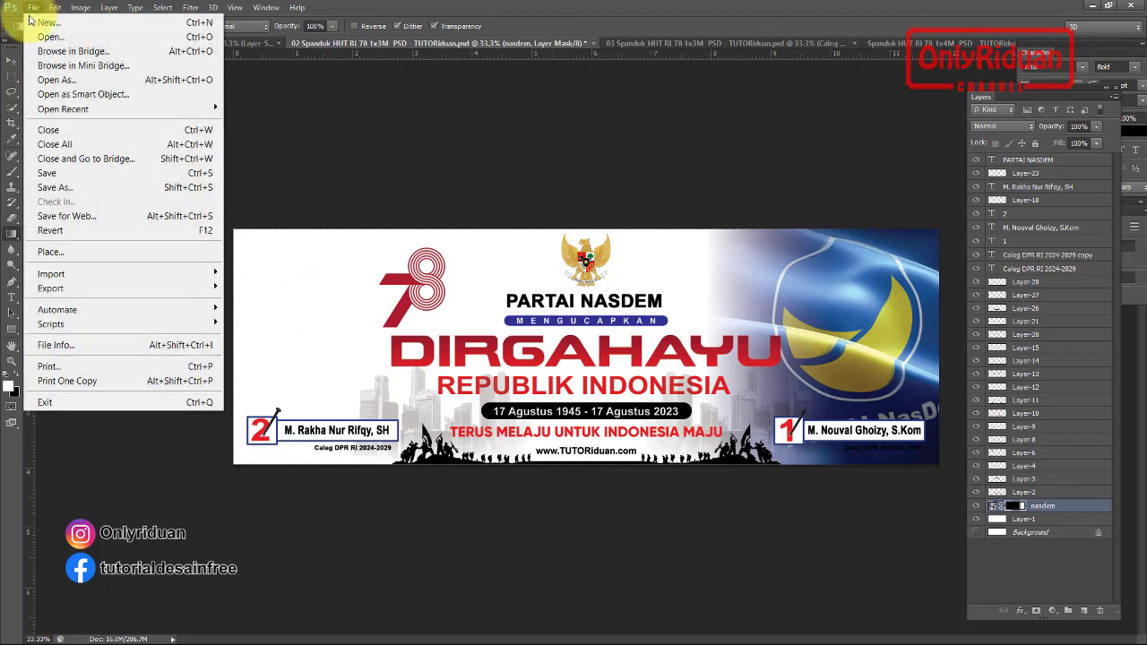
{"action": "left_click", "coordinate": [69, 251]}
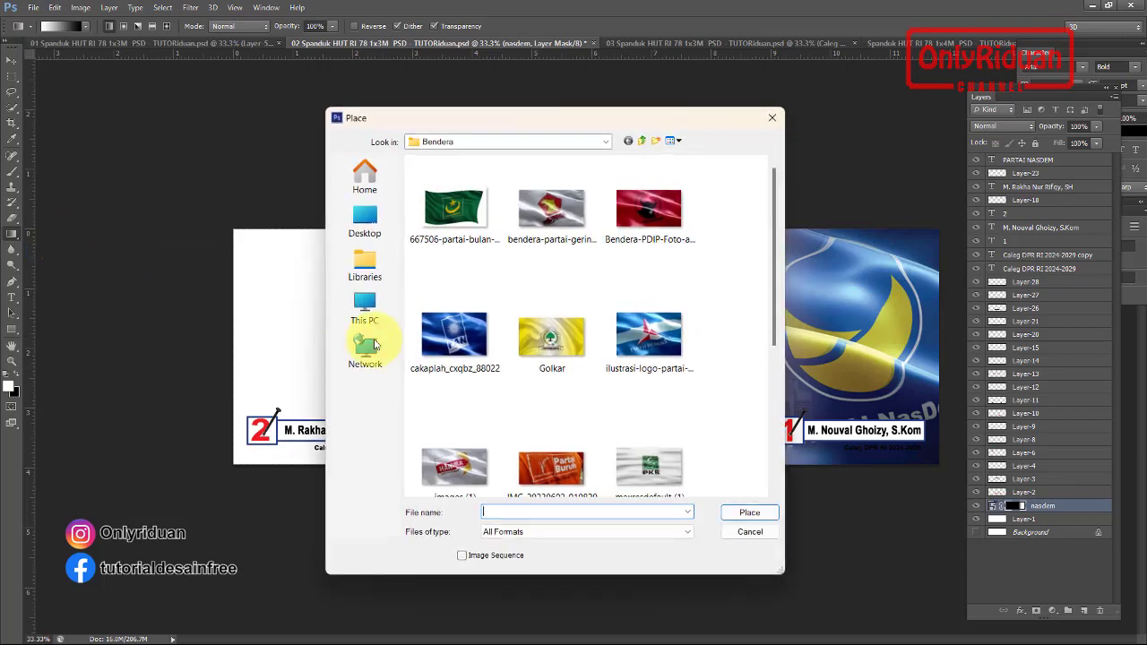
{"action": "scroll", "coordinate": [638, 354], "scroll_direction": "down", "scroll_amount": 3}
{"action": "left_click", "coordinate": [455, 331]}
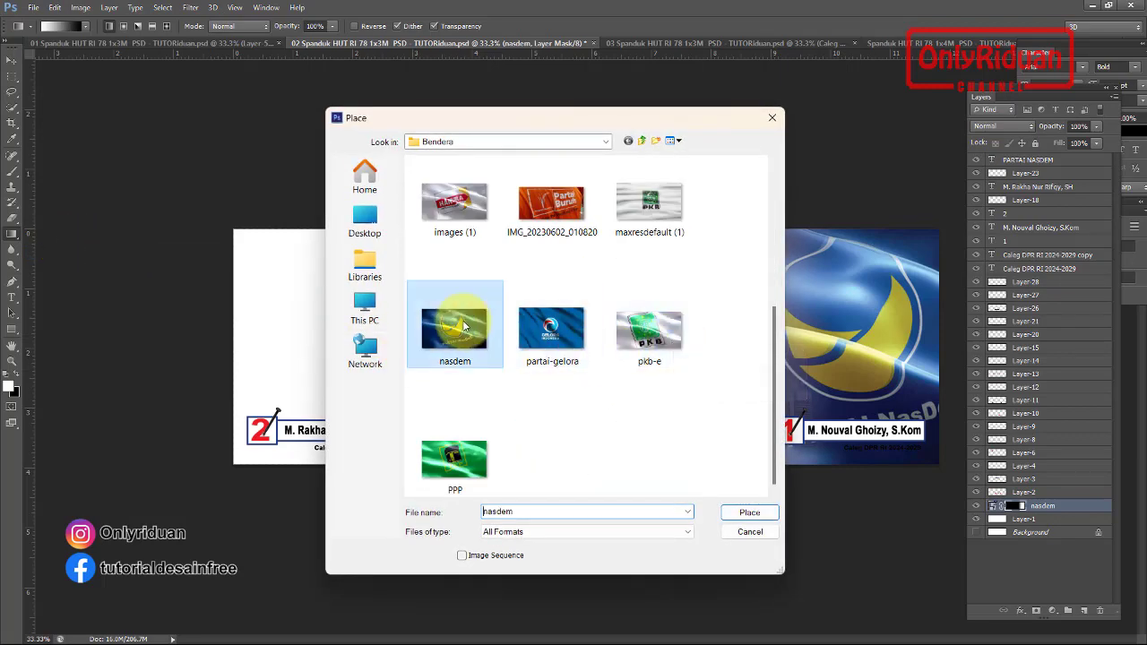
{"action": "left_click", "coordinate": [749, 511]}
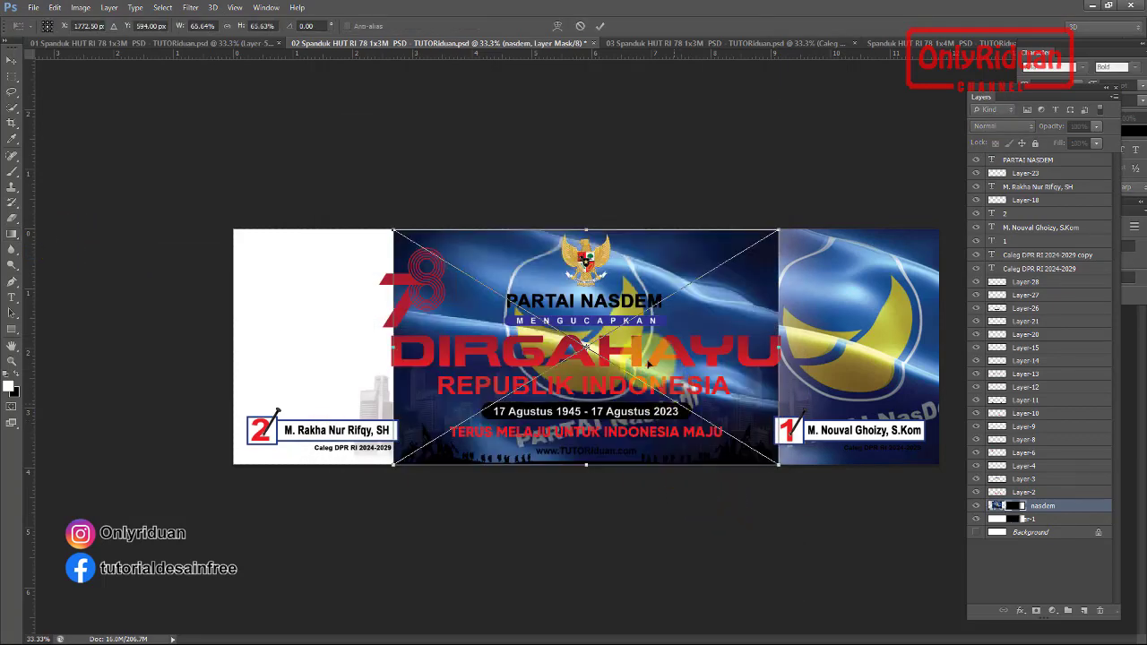
{"action": "left_click_drag", "start_coordinate": [707, 270], "coordinate": [459, 239]}
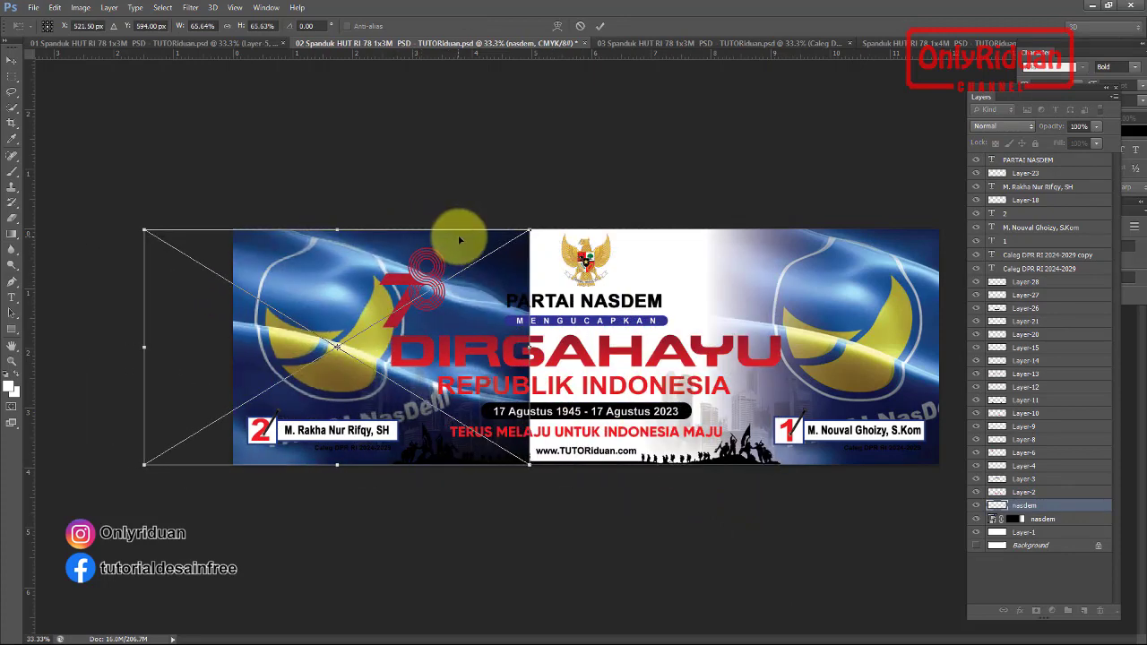
{"action": "left_click", "coordinate": [600, 26]}
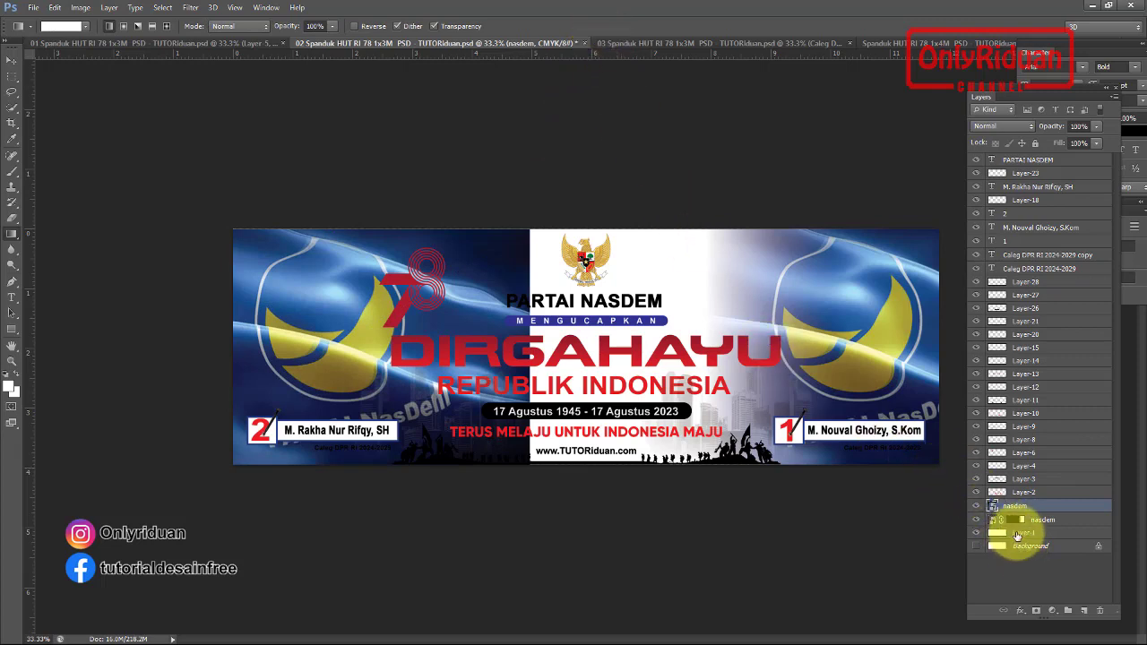
{"action": "left_click", "coordinate": [1037, 612]}
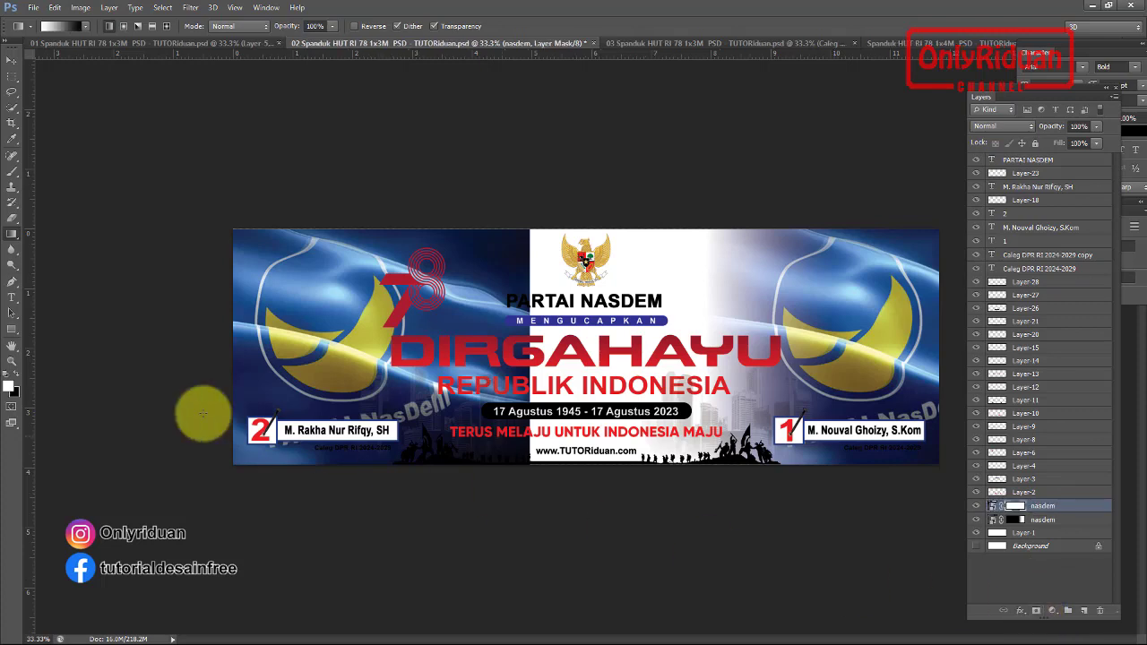
Fade the left flag's right edge into the white centre with a gradient on its mask
{"action": "right_click", "coordinate": [17, 235]}
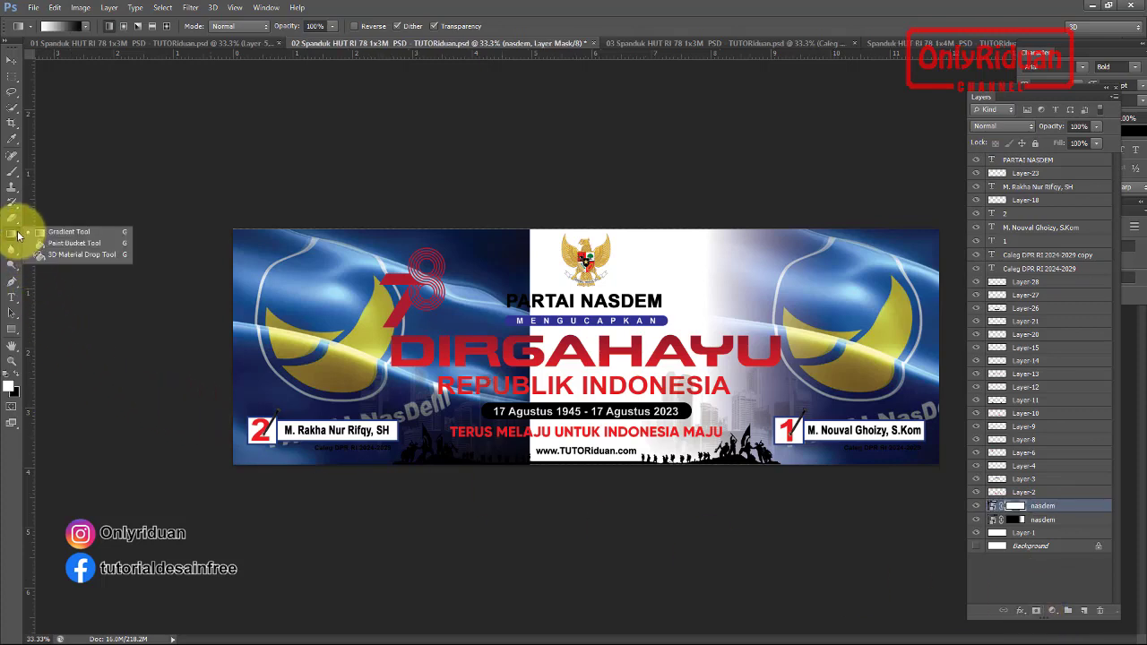
{"action": "left_click", "coordinate": [54, 225]}
{"action": "left_click", "coordinate": [86, 26]}
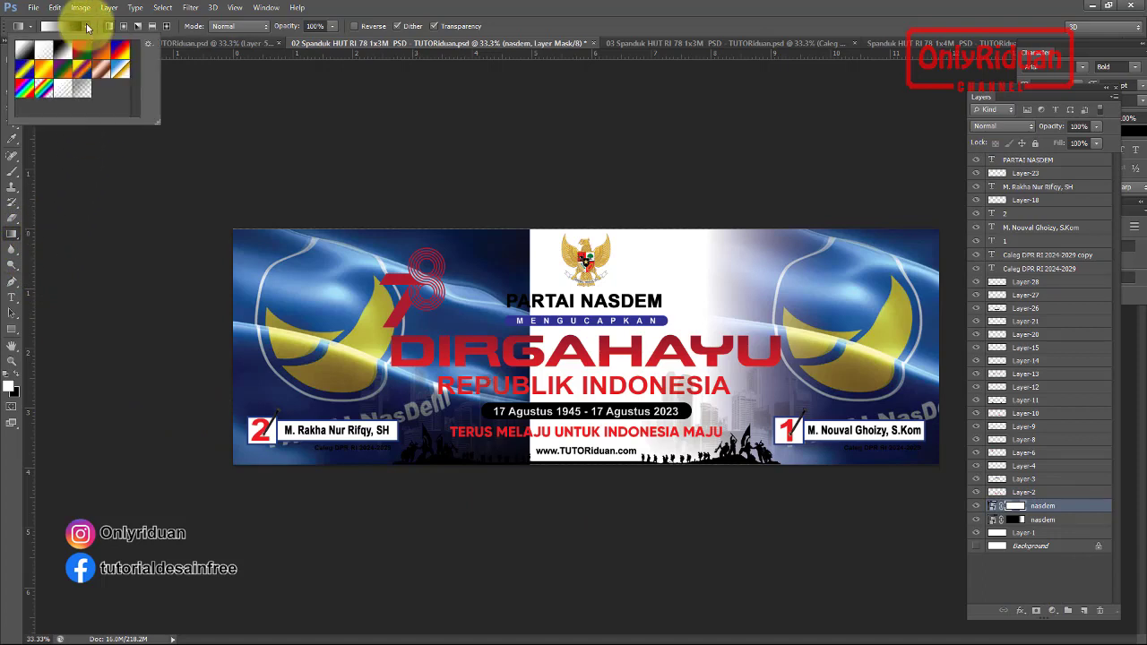
{"action": "double_click", "coordinate": [24, 51]}
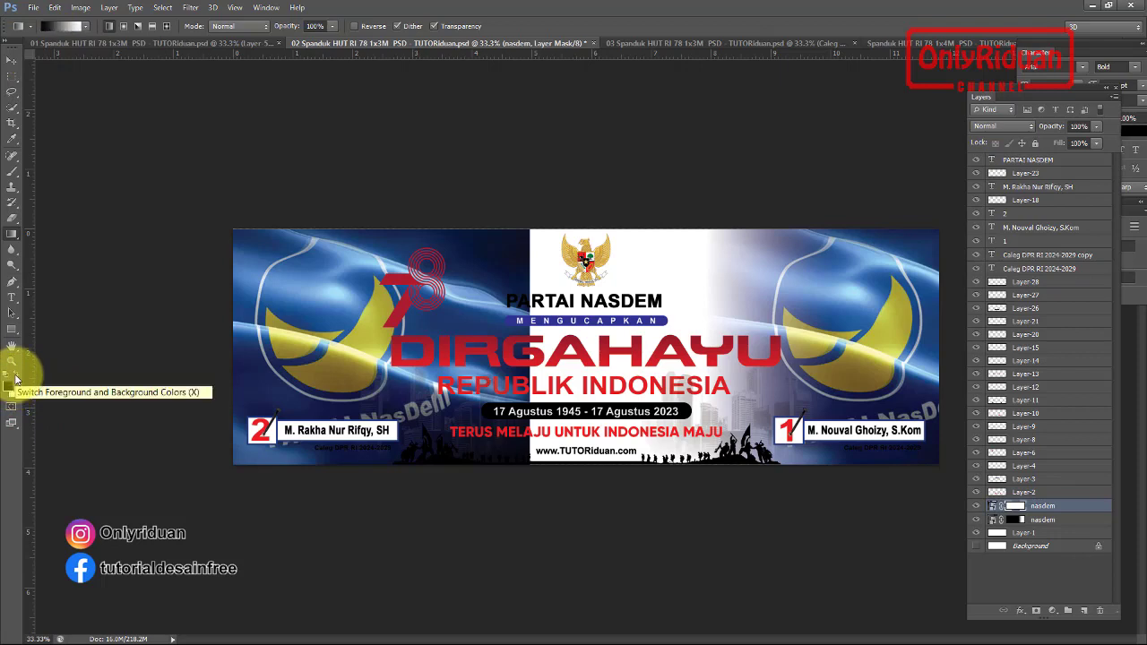
{"action": "left_click", "coordinate": [16, 380]}
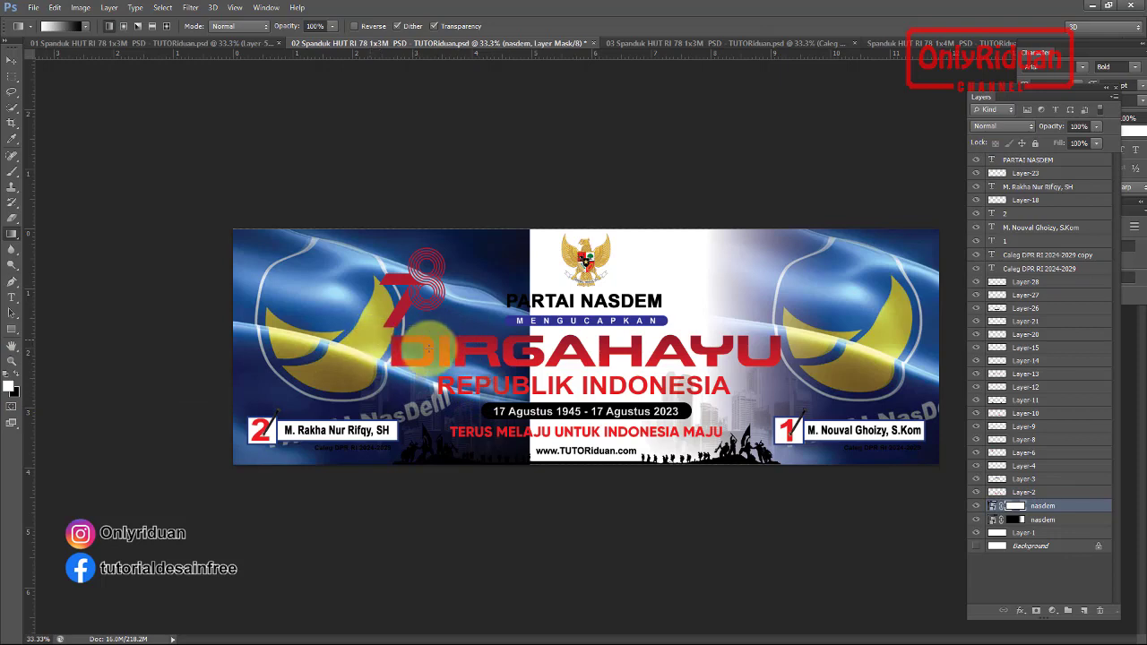
{"action": "left_click_drag", "start_coordinate": [428, 348], "coordinate": [510, 342]}
{"action": "key", "text": "ctrl+z"}
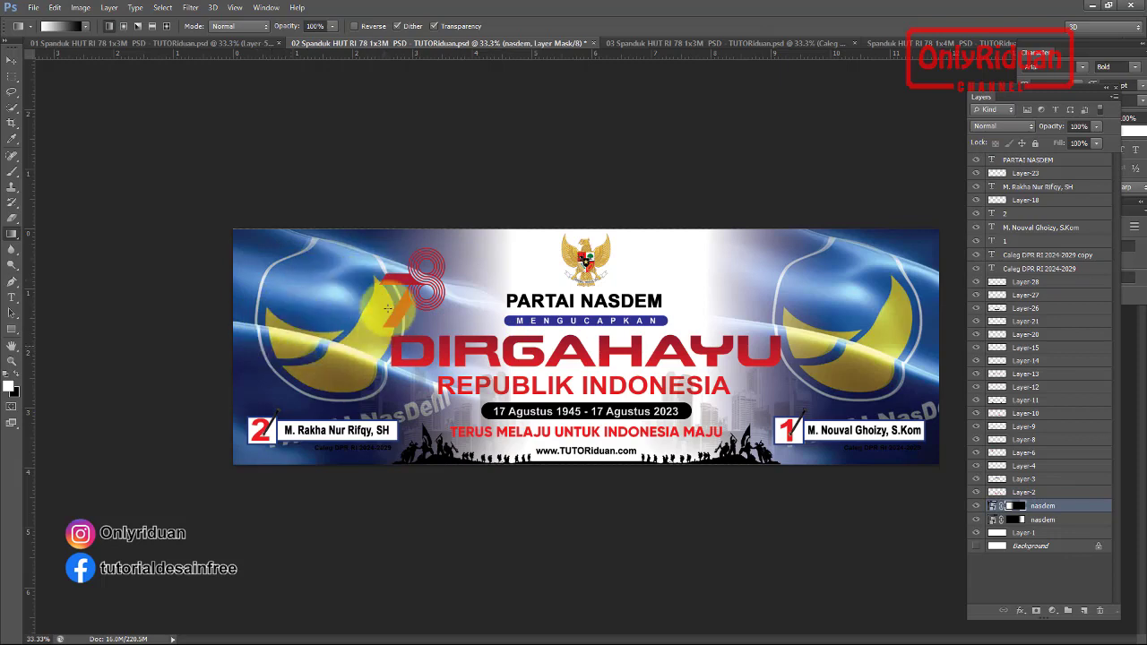
{"action": "left_click_drag", "start_coordinate": [320, 348], "coordinate": [505, 347]}
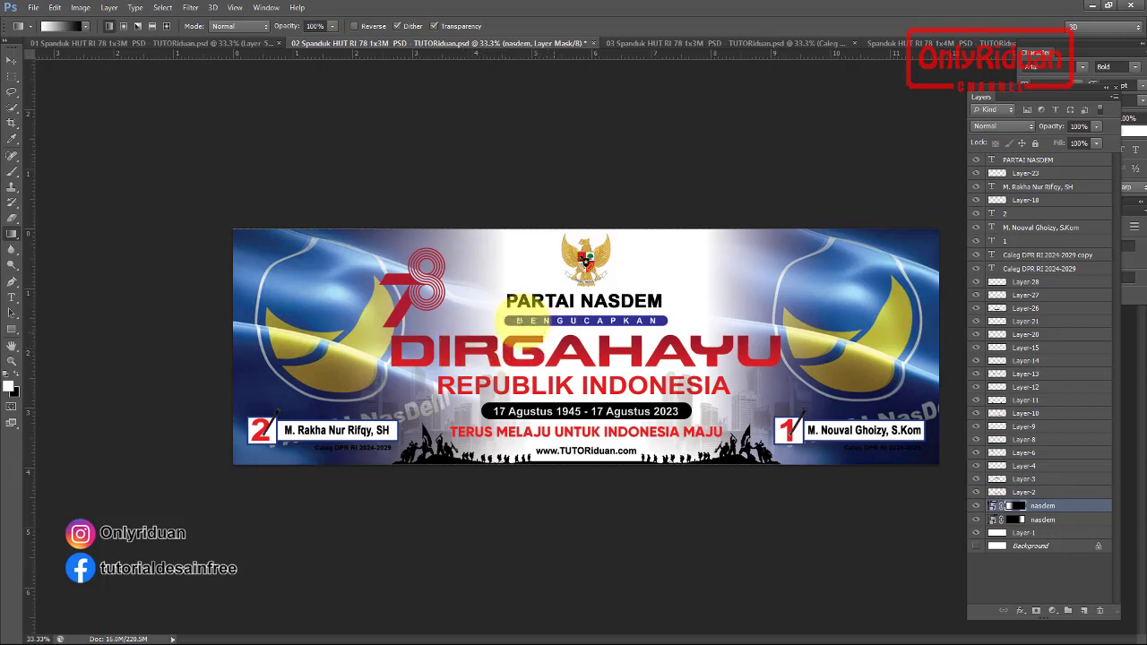
{"action": "left_click", "coordinate": [12, 60]}
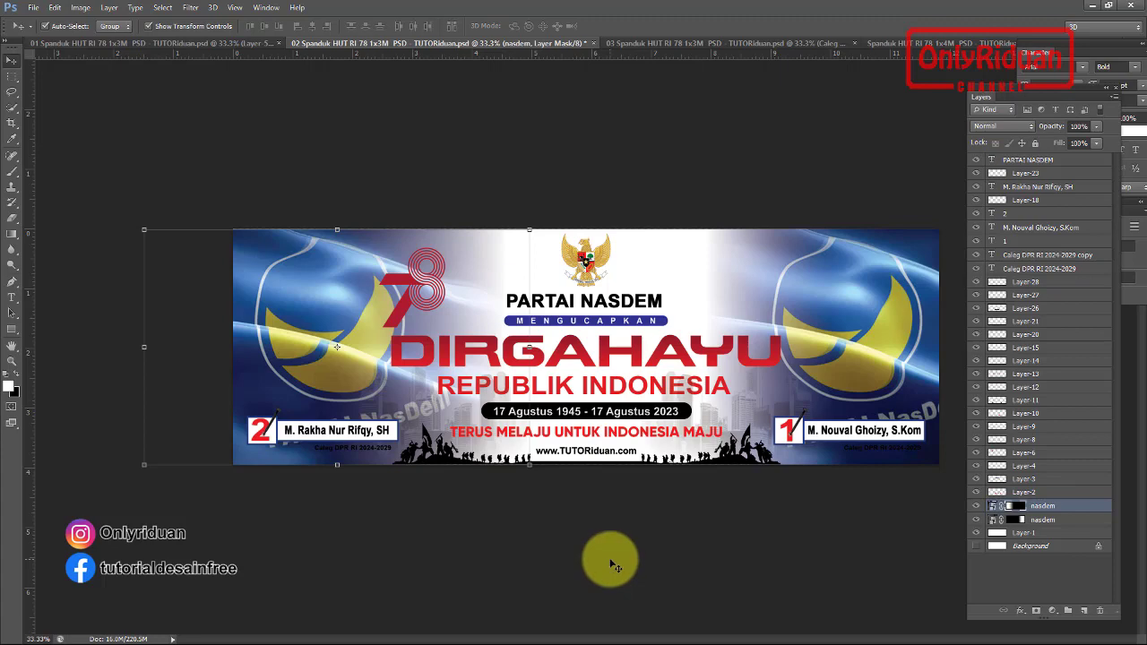
Place the Demokrat photo from the Foto folder at the banner's left side
{"action": "left_click", "coordinate": [33, 7]}
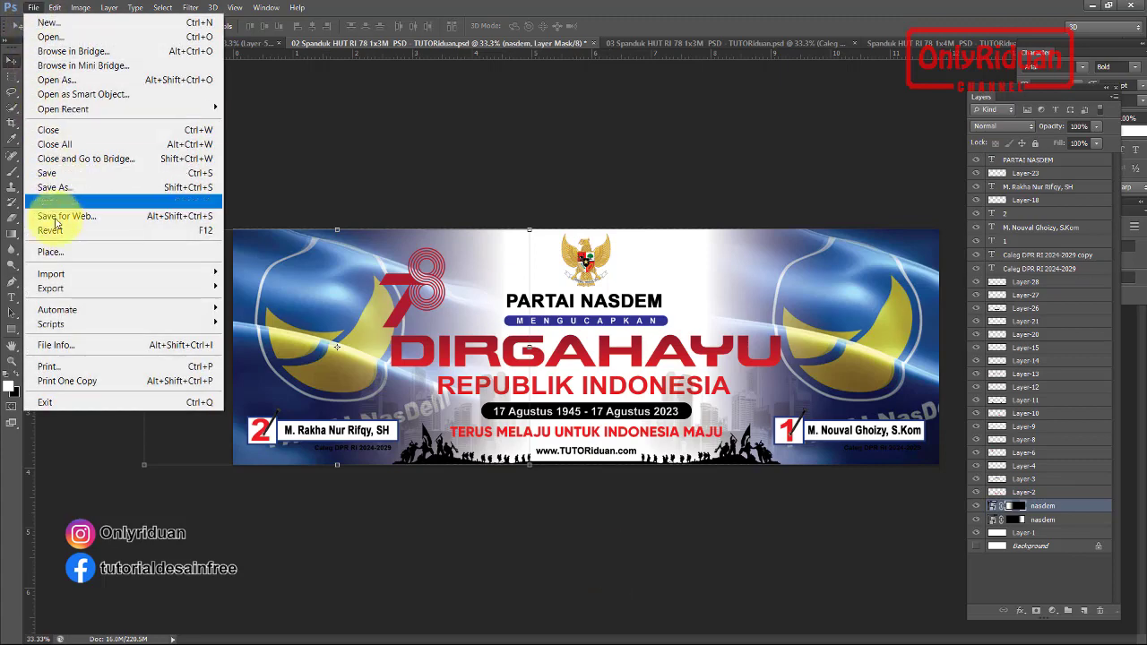
{"action": "left_click", "coordinate": [51, 252]}
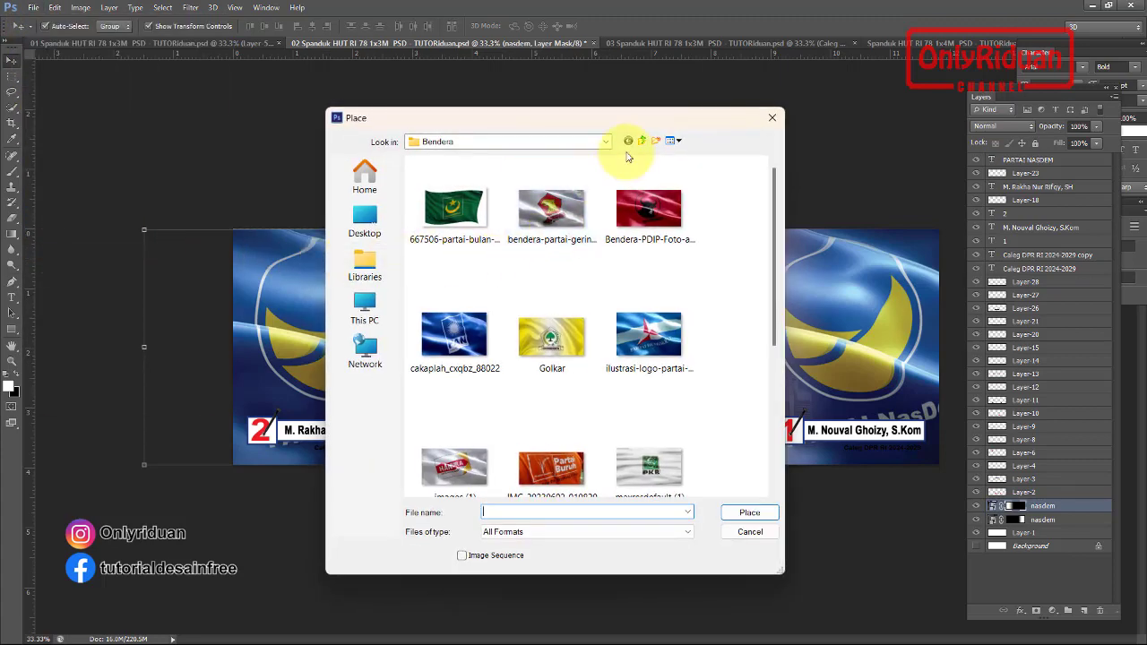
{"action": "left_click", "coordinate": [642, 140]}
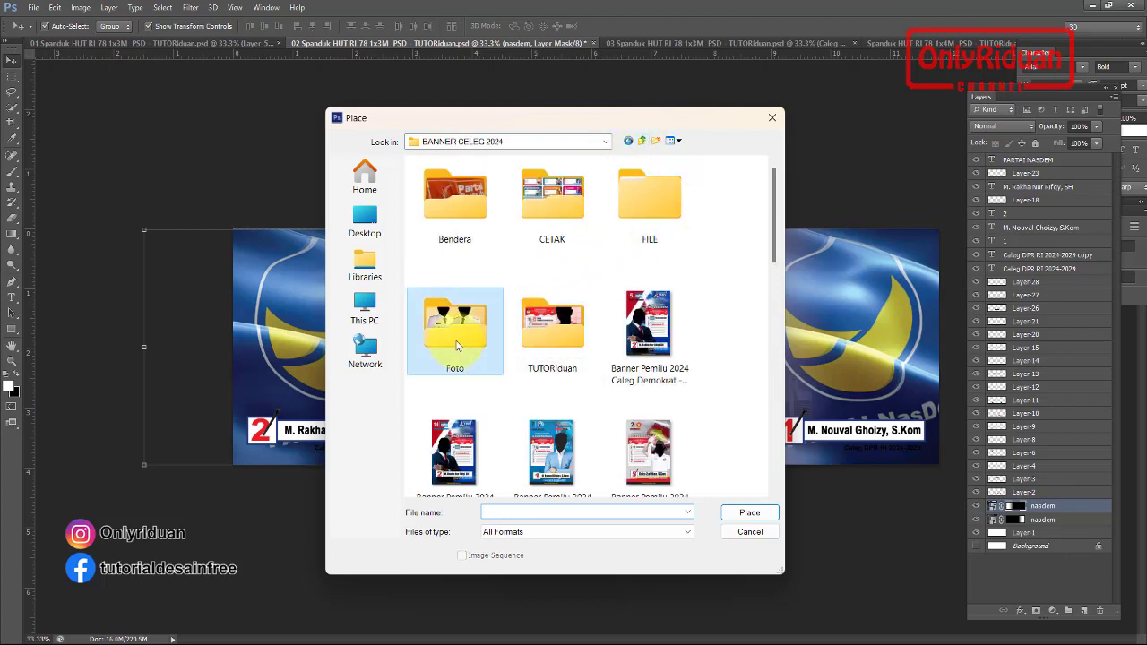
{"action": "double_click", "coordinate": [457, 345]}
{"action": "scroll", "coordinate": [564, 344], "scroll_direction": "down", "scroll_amount": 5}
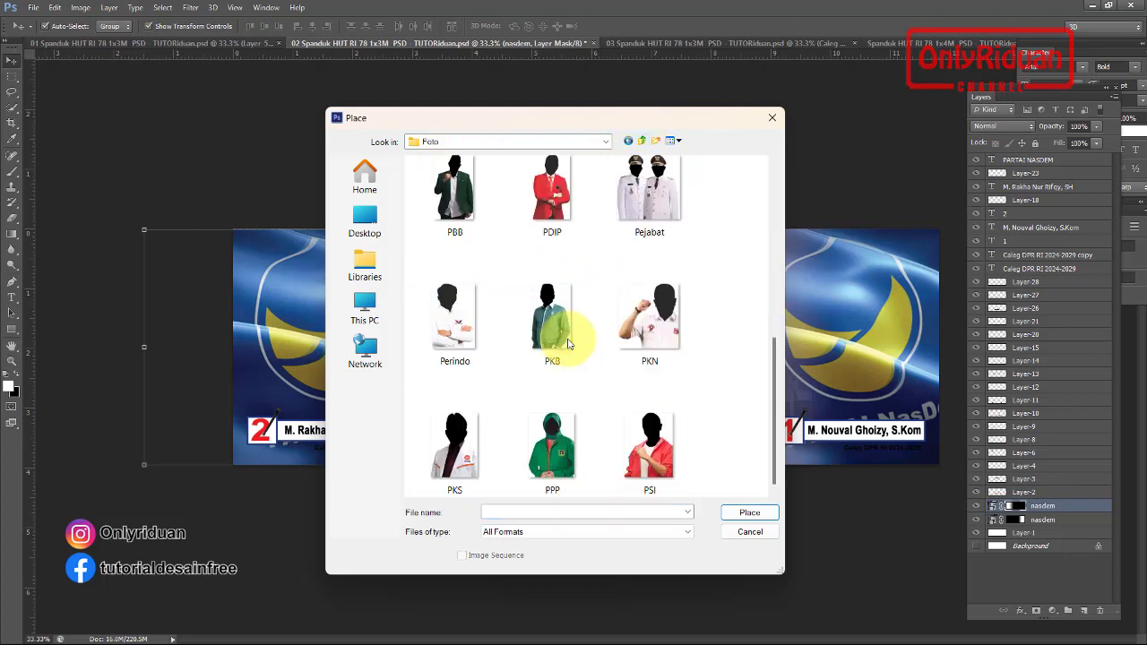
{"action": "scroll", "coordinate": [568, 343], "scroll_direction": "up", "scroll_amount": 5}
{"action": "left_click", "coordinate": [509, 234]}
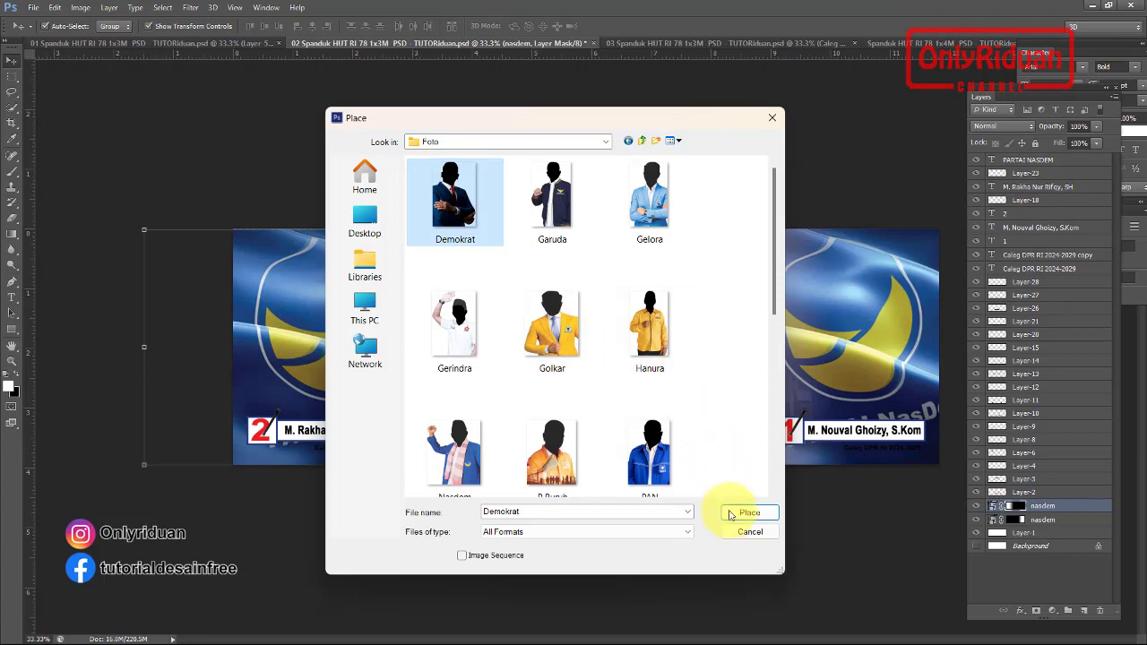
{"action": "left_click", "coordinate": [730, 514]}
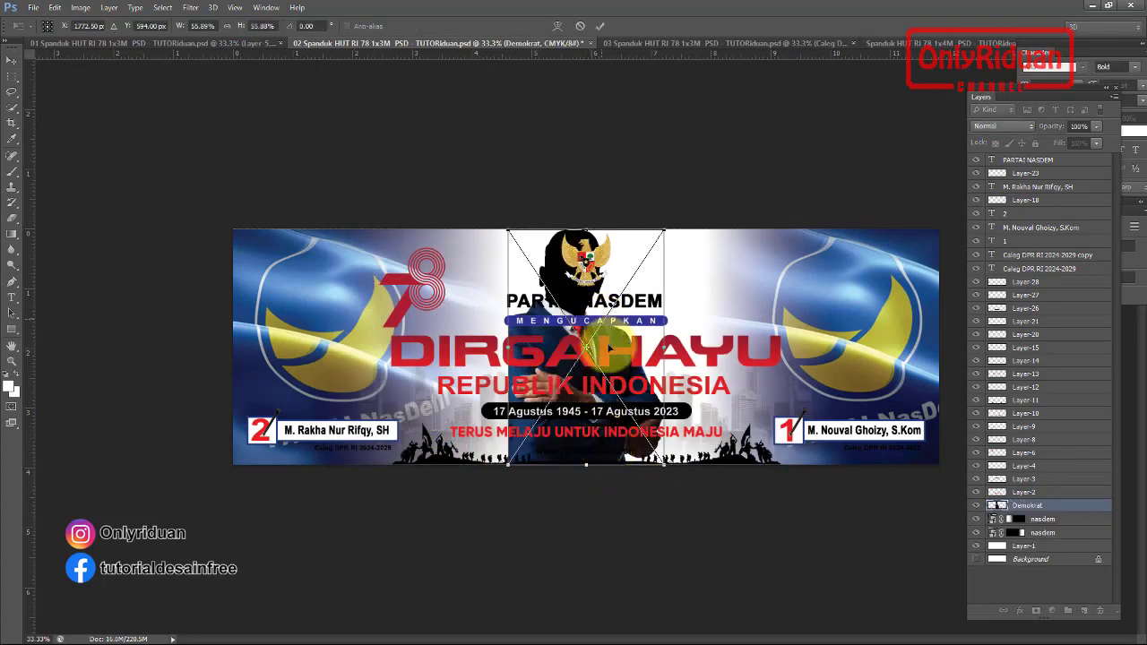
{"action": "left_click_drag", "start_coordinate": [621, 338], "coordinate": [342, 335]}
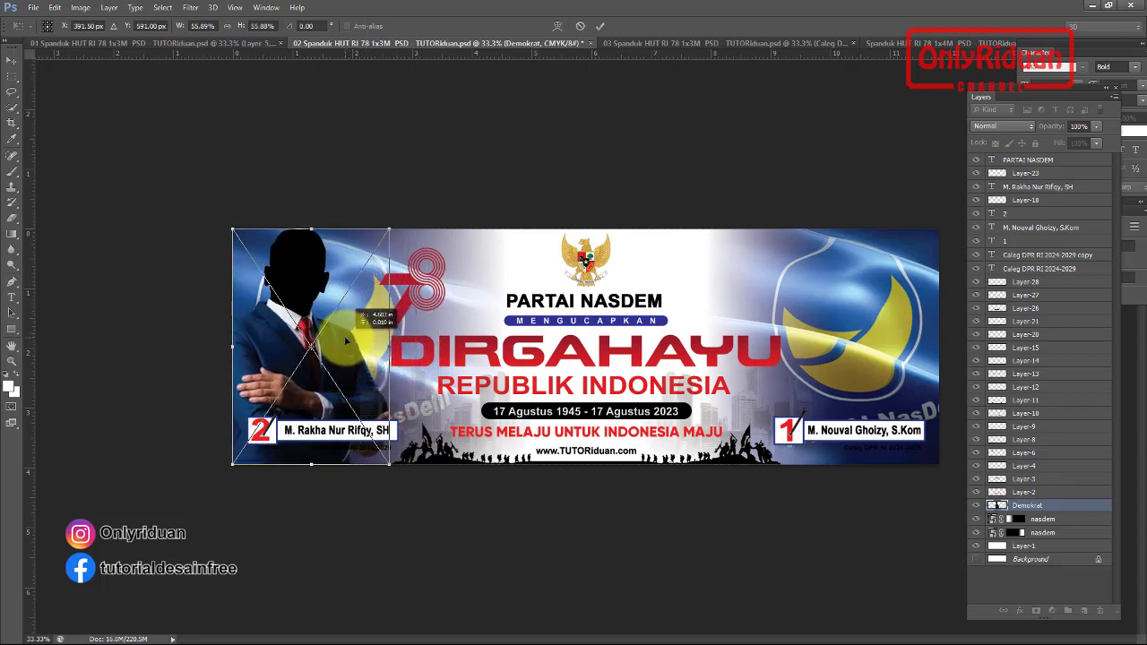
{"action": "left_click", "coordinate": [600, 28]}
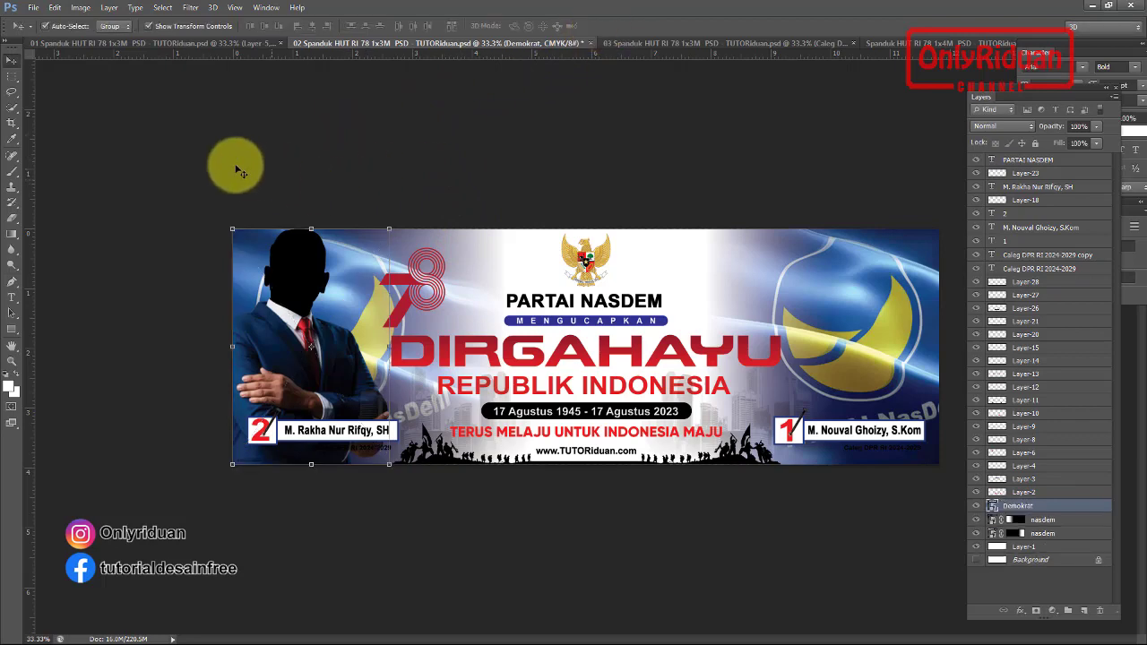
{"action": "left_click", "coordinate": [32, 7]}
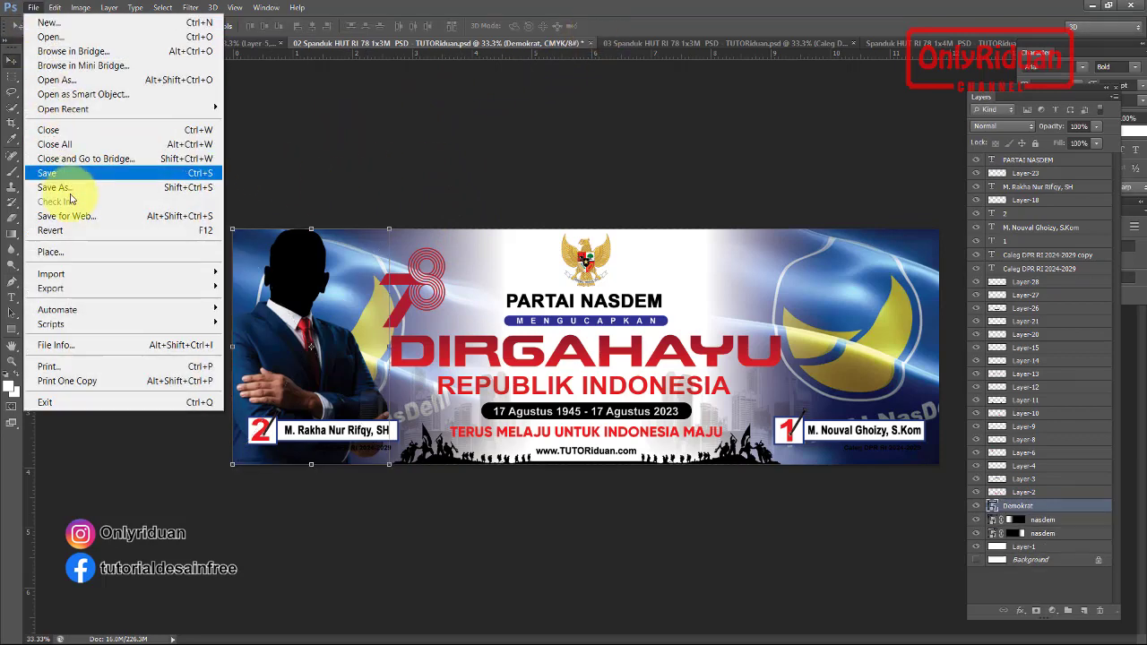
Place the Nasdem candidate photo at the banner's right side
{"action": "left_click", "coordinate": [60, 252]}
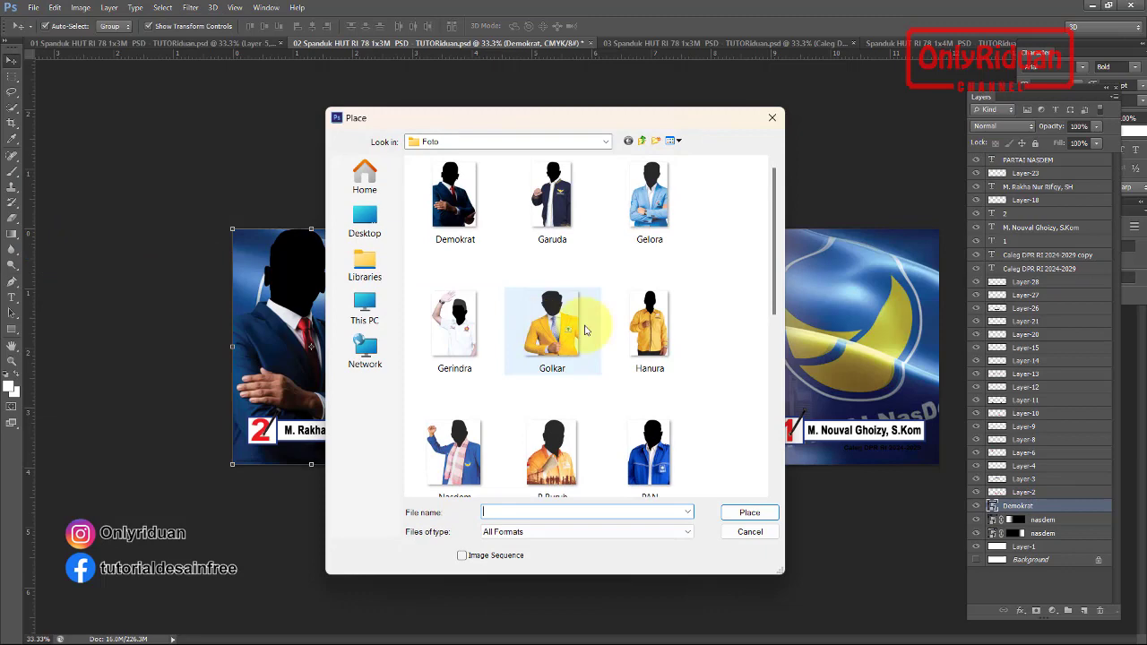
{"action": "left_click", "coordinate": [455, 450]}
{"action": "left_click", "coordinate": [744, 514]}
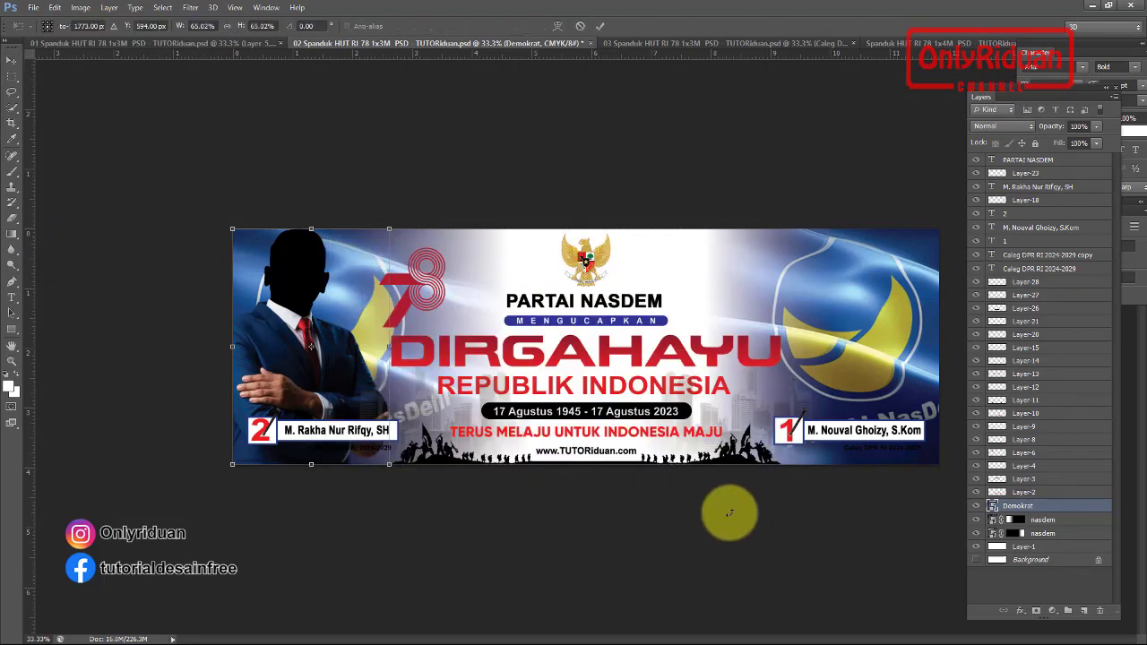
{"action": "left_click_drag", "start_coordinate": [668, 330], "coordinate": [931, 334]}
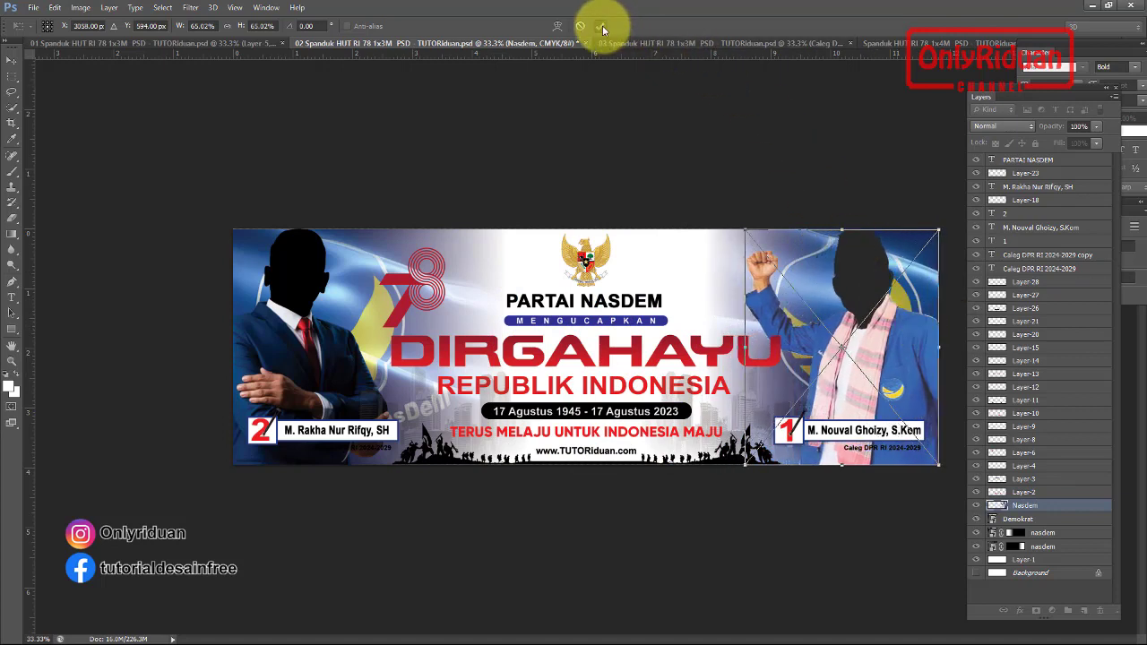
{"action": "left_click", "coordinate": [601, 27]}
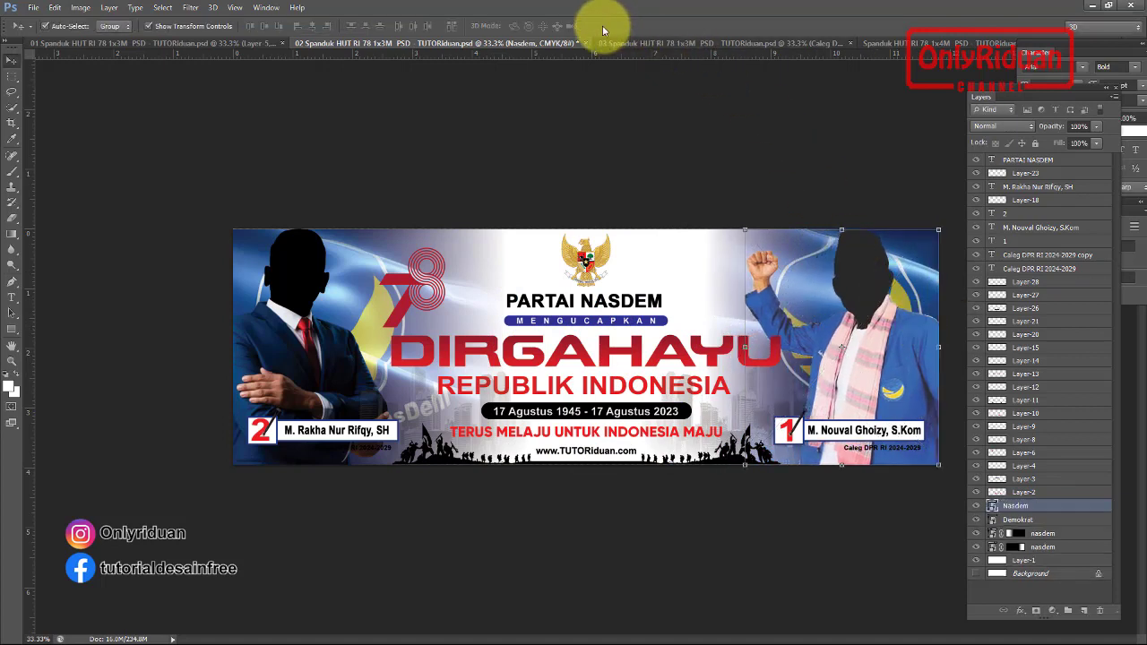
Check the candidate name and title layers, then switch to the 03 Spanduk HUT RI 78 banner
{"action": "left_click", "coordinate": [851, 435]}
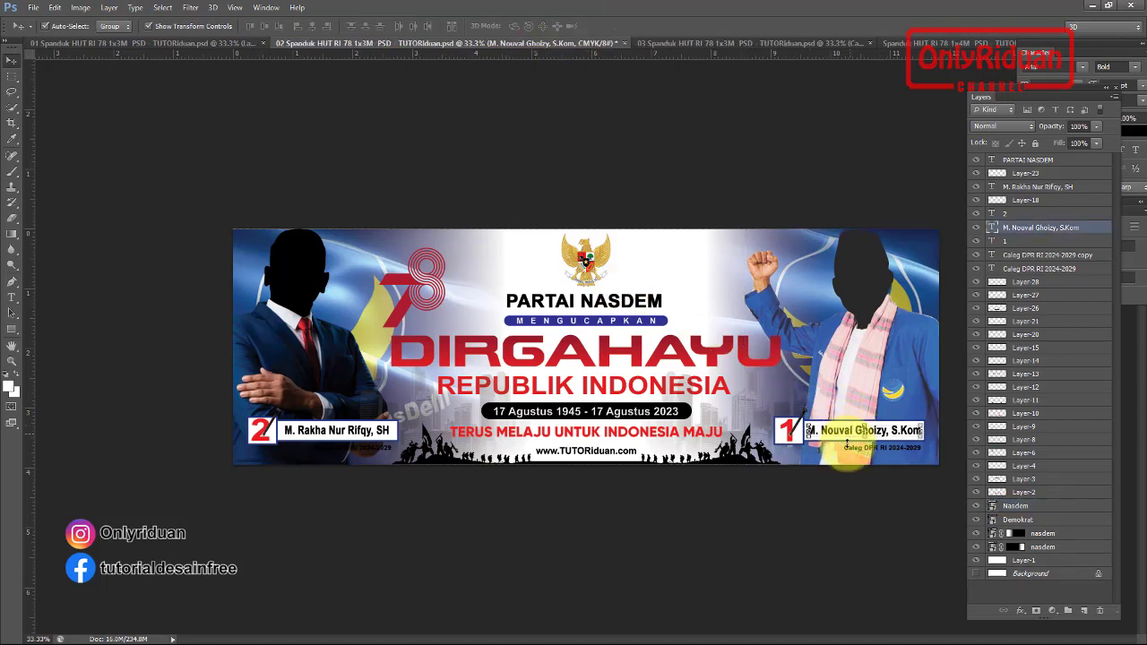
{"action": "left_click", "coordinate": [369, 437]}
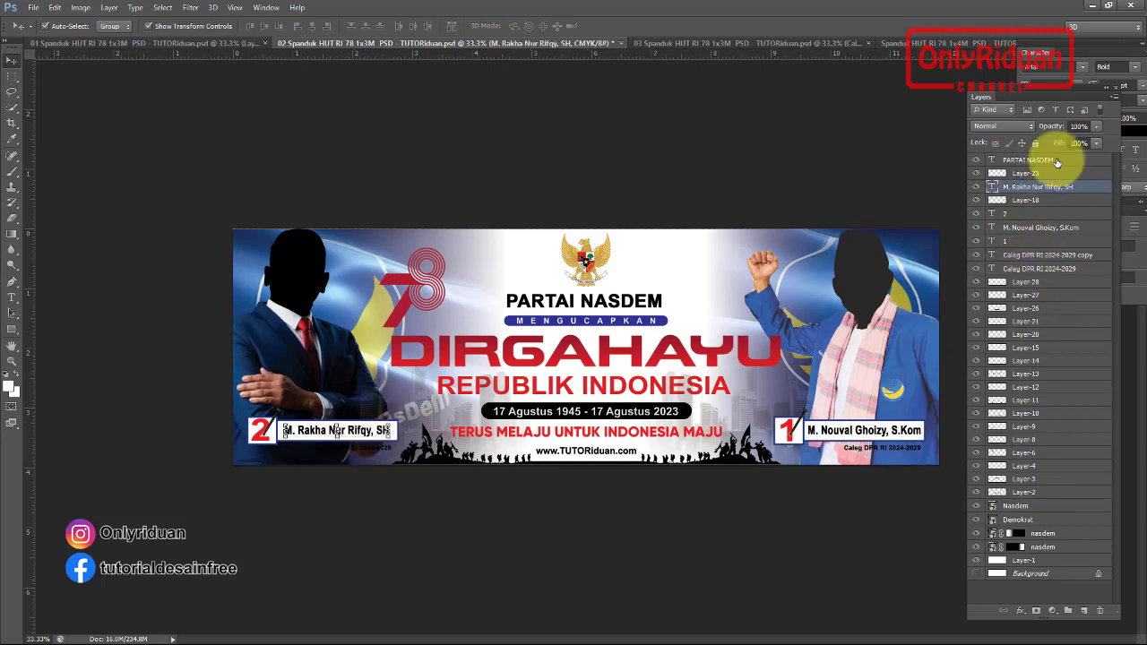
{"action": "left_click", "coordinate": [757, 354]}
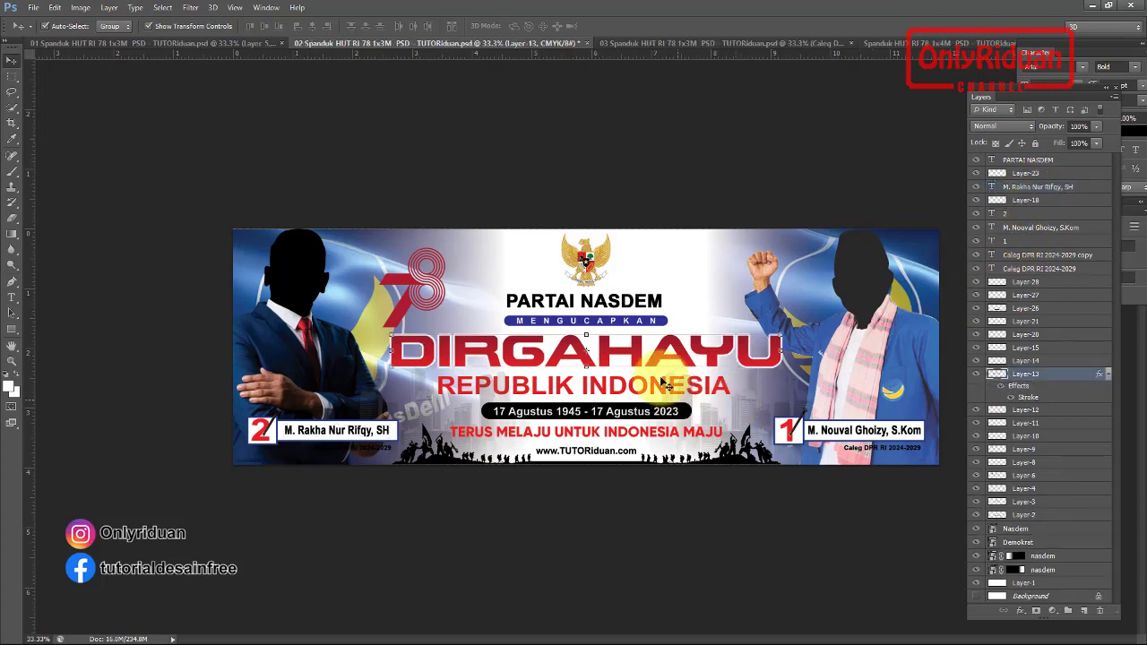
{"action": "left_click", "coordinate": [683, 42]}
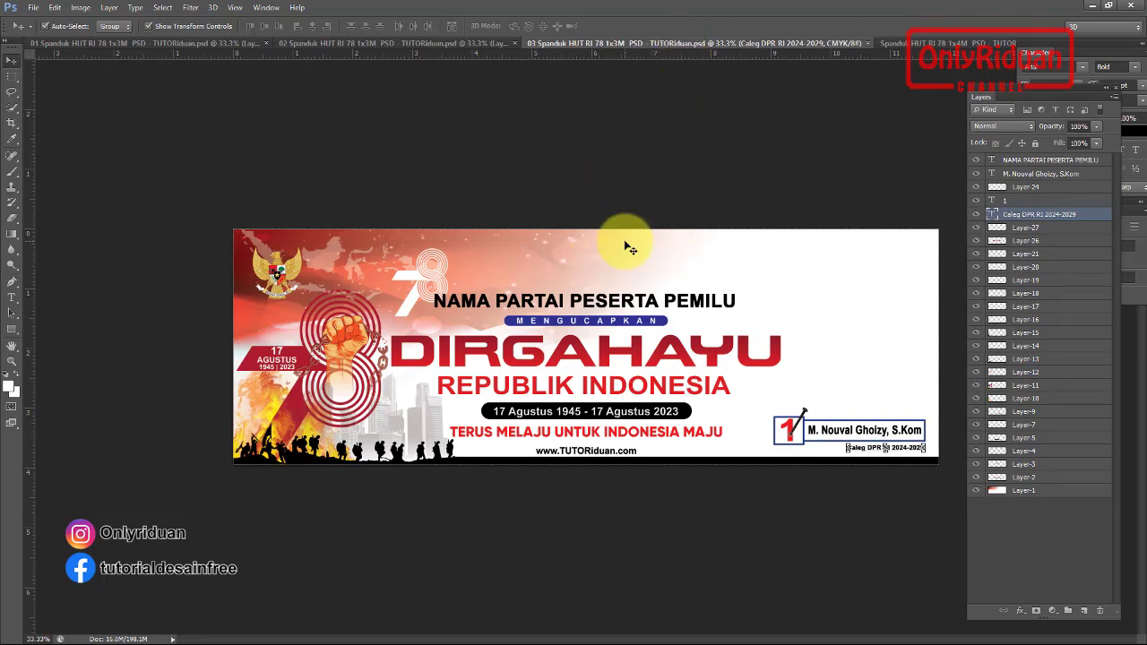
Place the pkb-e PKB flag on the third banner's right side and add a layer mask
{"action": "left_click", "coordinate": [32, 9]}
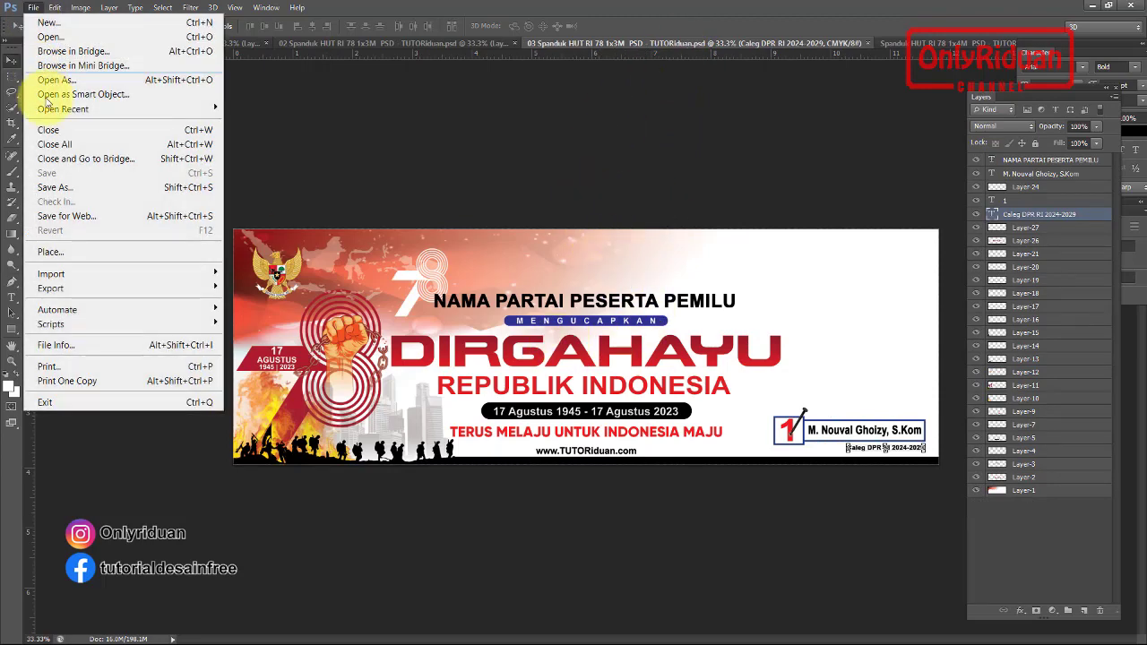
{"action": "left_click", "coordinate": [68, 251]}
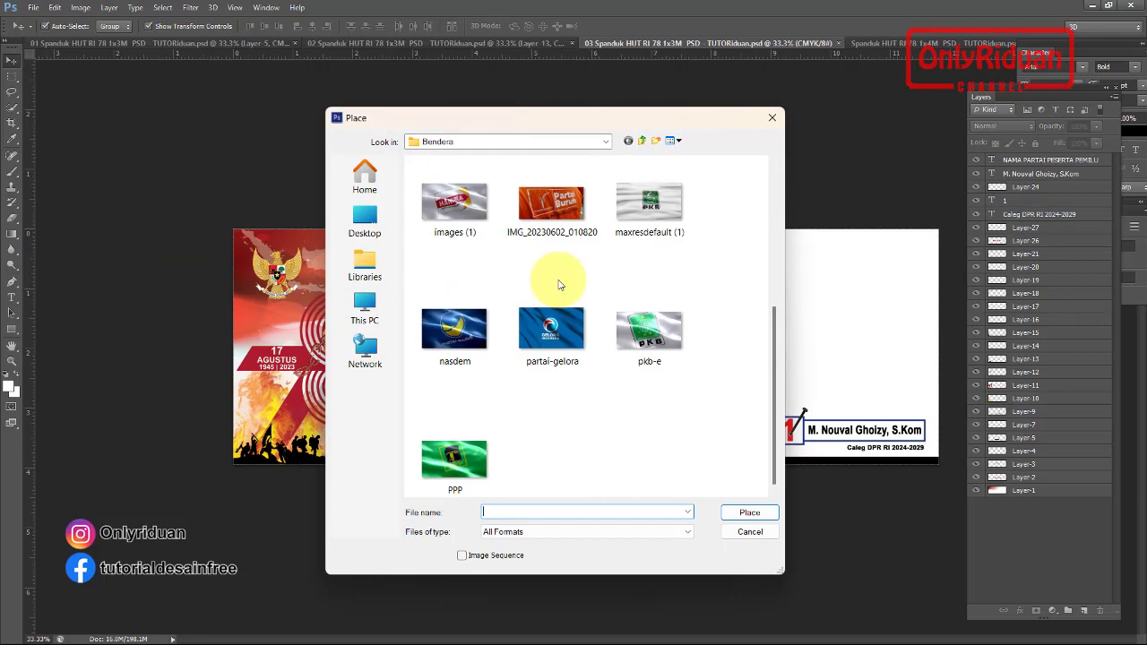
{"action": "left_click", "coordinate": [664, 339]}
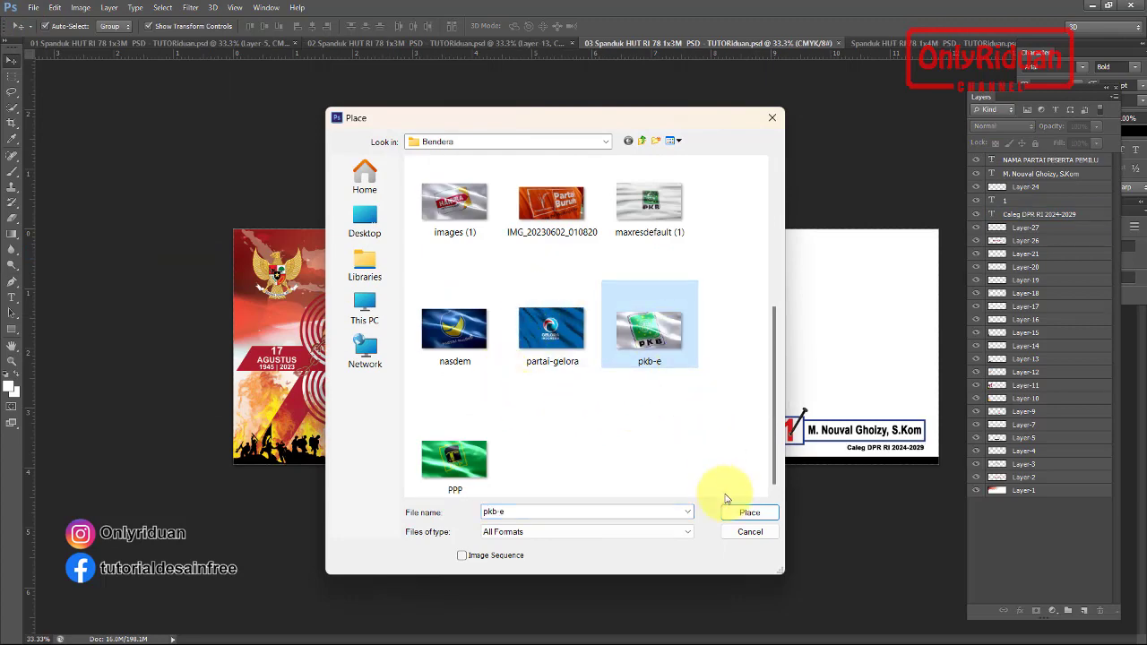
{"action": "left_click", "coordinate": [742, 513]}
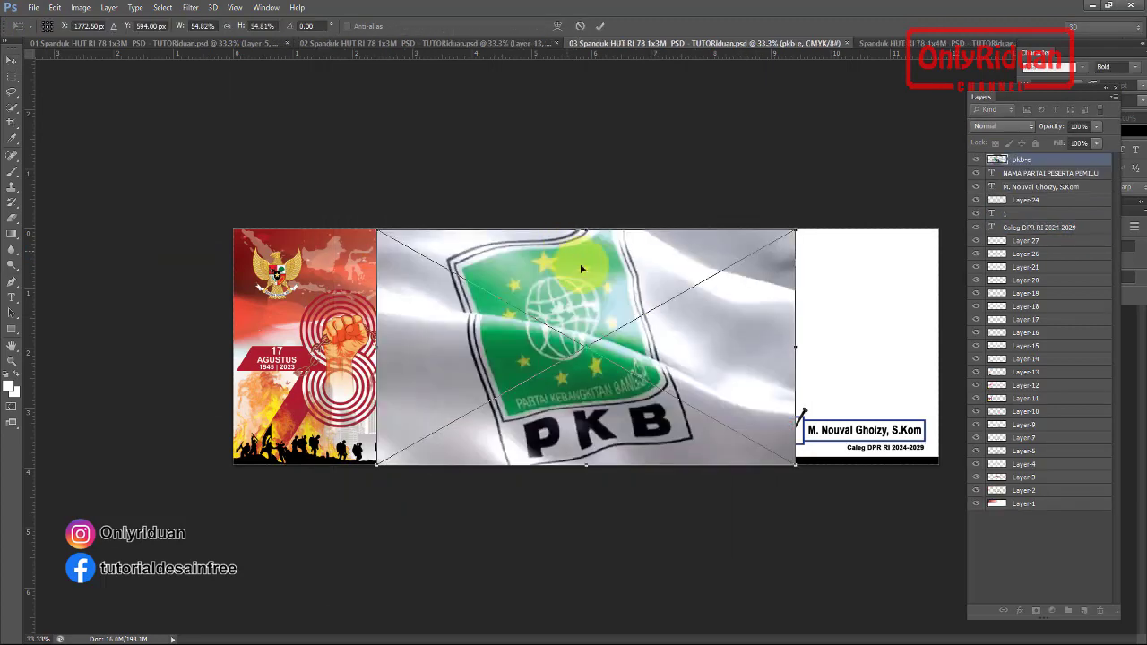
{"action": "left_click_drag", "start_coordinate": [558, 291], "coordinate": [797, 292]}
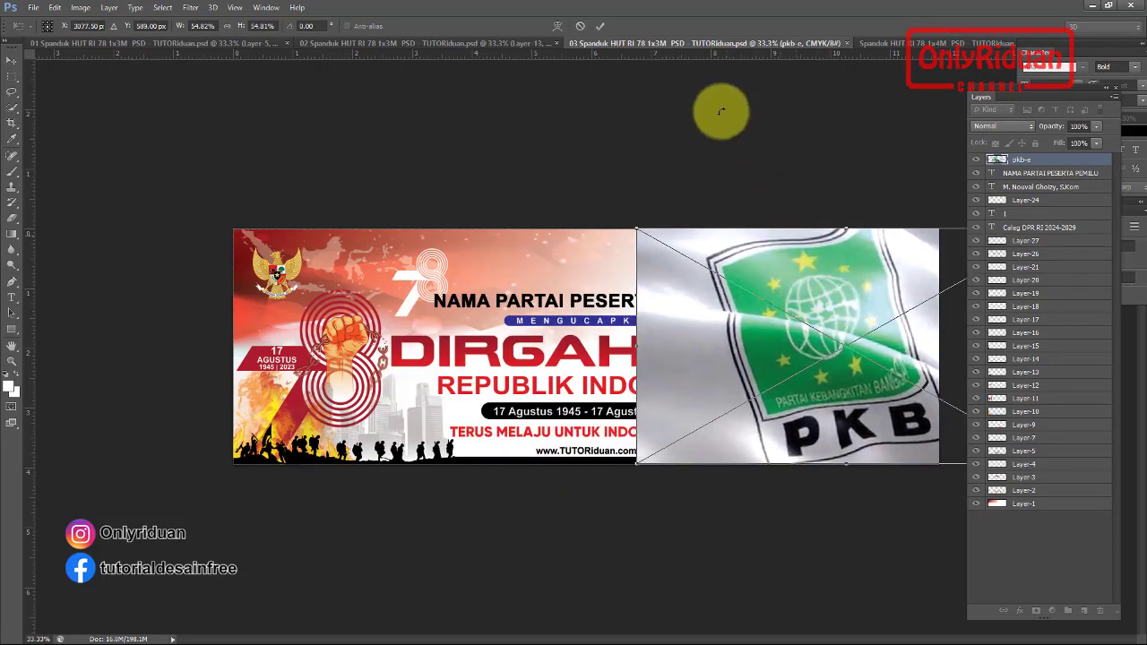
{"action": "left_click", "coordinate": [600, 26]}
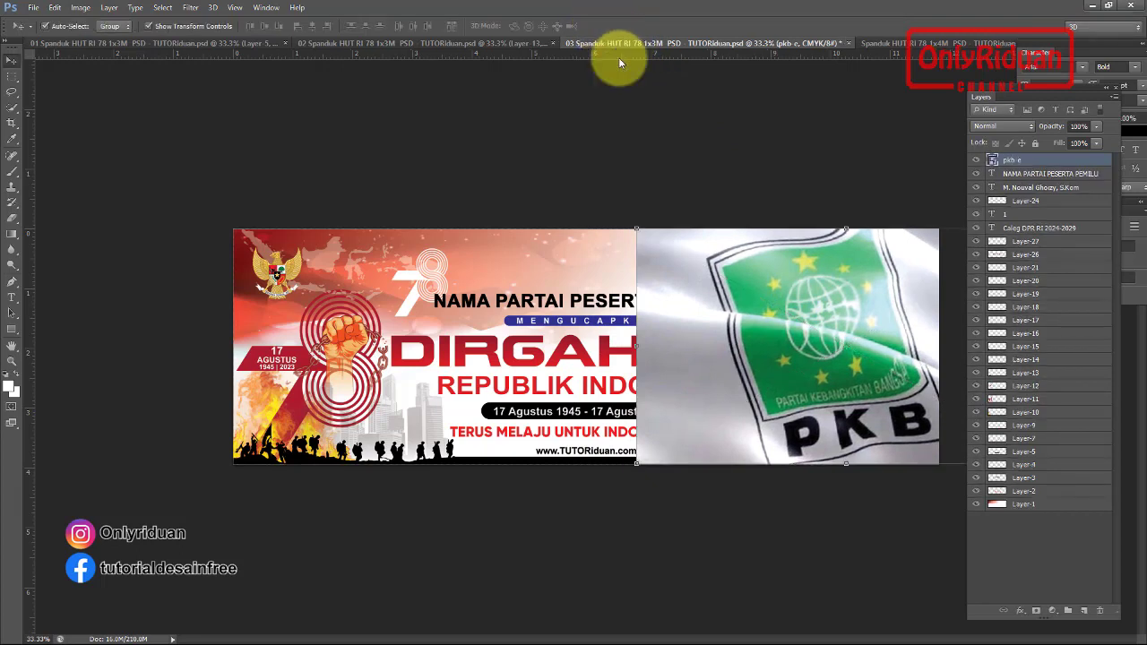
{"action": "left_click", "coordinate": [1036, 611]}
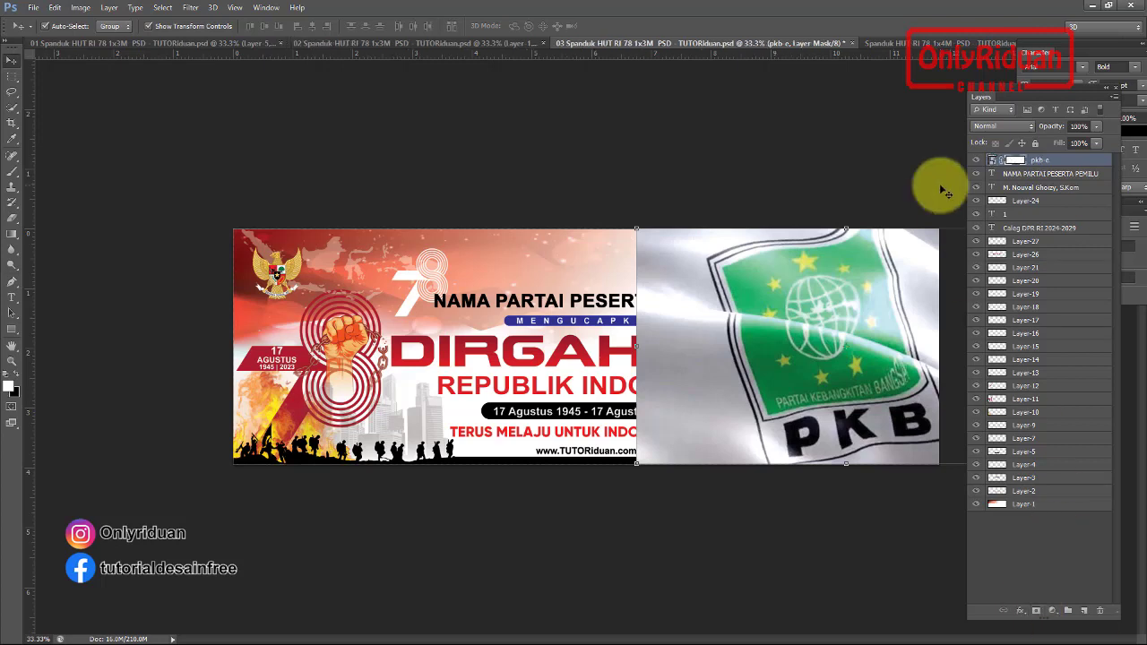
Fade the PKB flag's left edge with a Foreground to Background mask gradient and move its layer above Layer-1
{"action": "left_click", "coordinate": [12, 233]}
{"action": "left_click", "coordinate": [42, 233]}
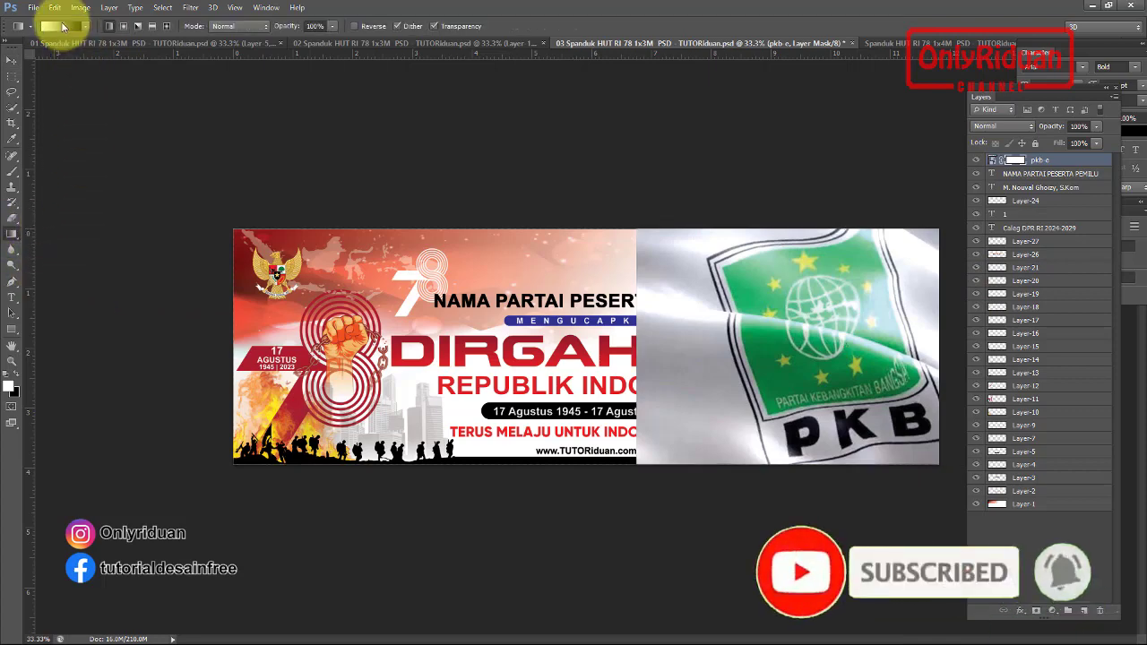
{"action": "left_click", "coordinate": [51, 27]}
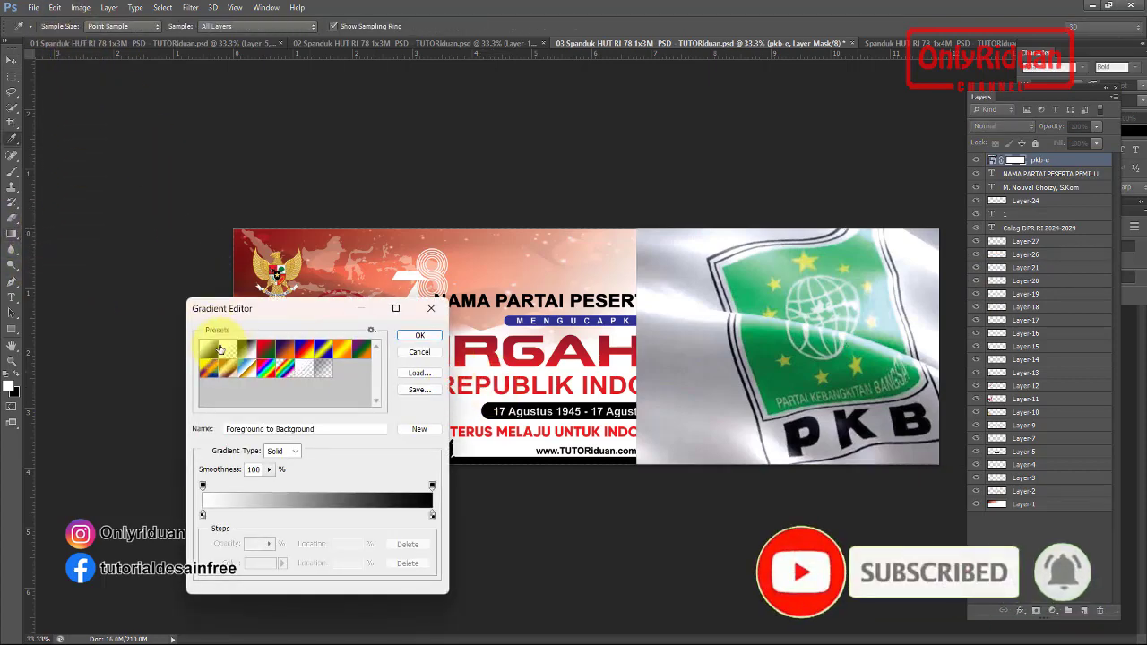
{"action": "left_click", "coordinate": [417, 336]}
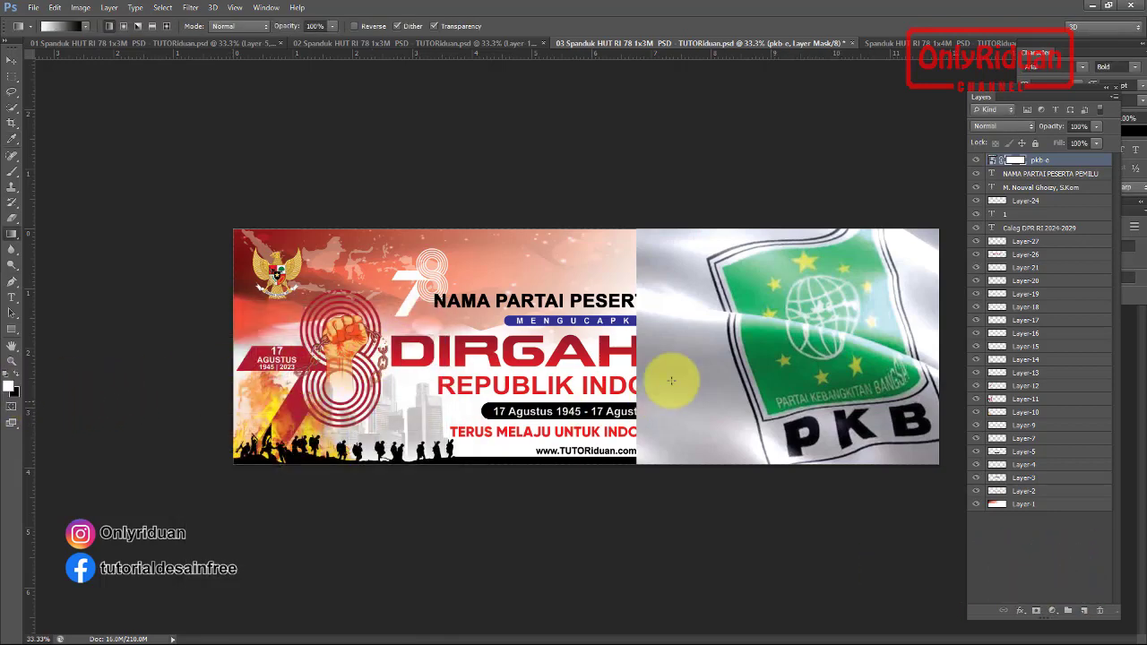
{"action": "left_click_drag", "start_coordinate": [833, 343], "coordinate": [647, 338]}
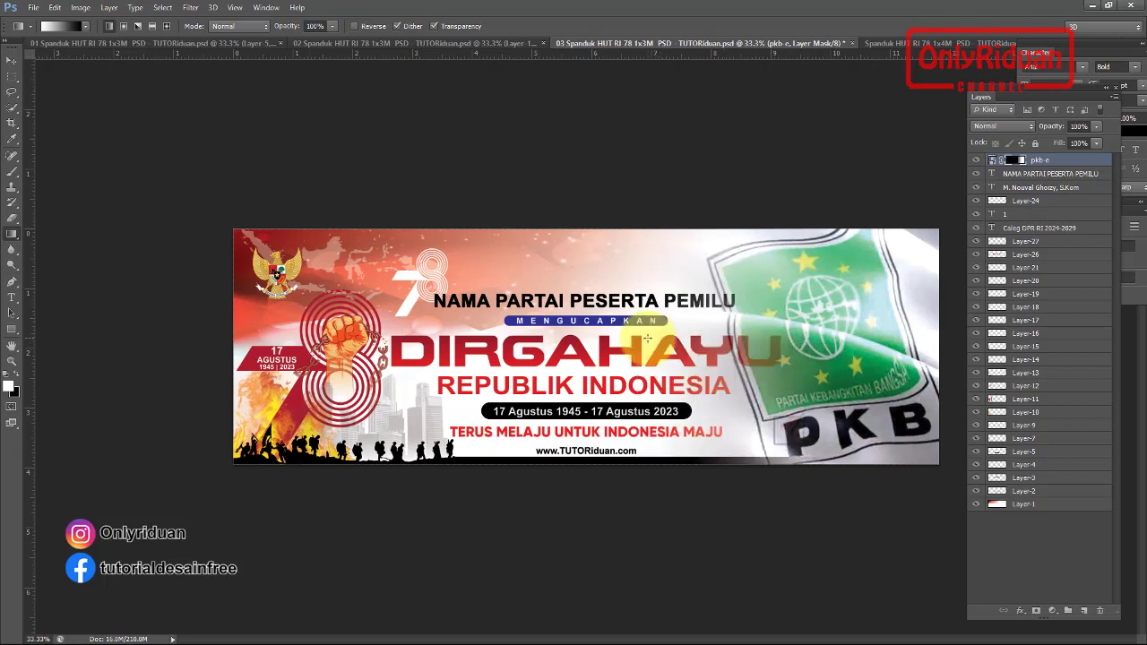
{"action": "left_click_drag", "start_coordinate": [892, 354], "coordinate": [699, 350]}
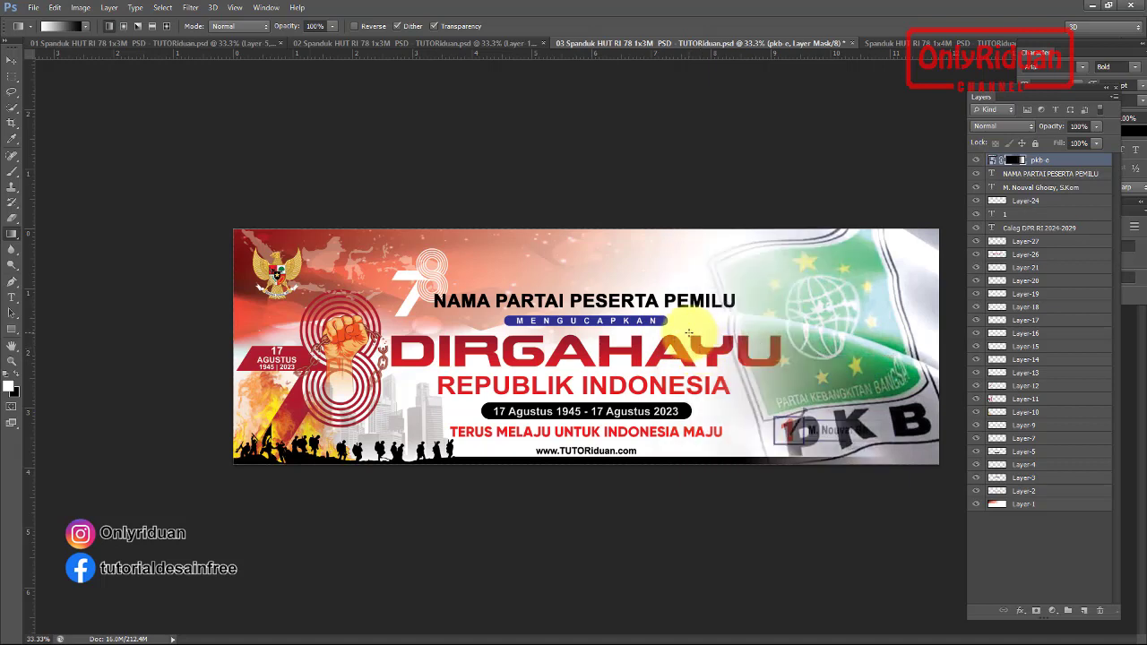
{"action": "left_click", "coordinate": [12, 60]}
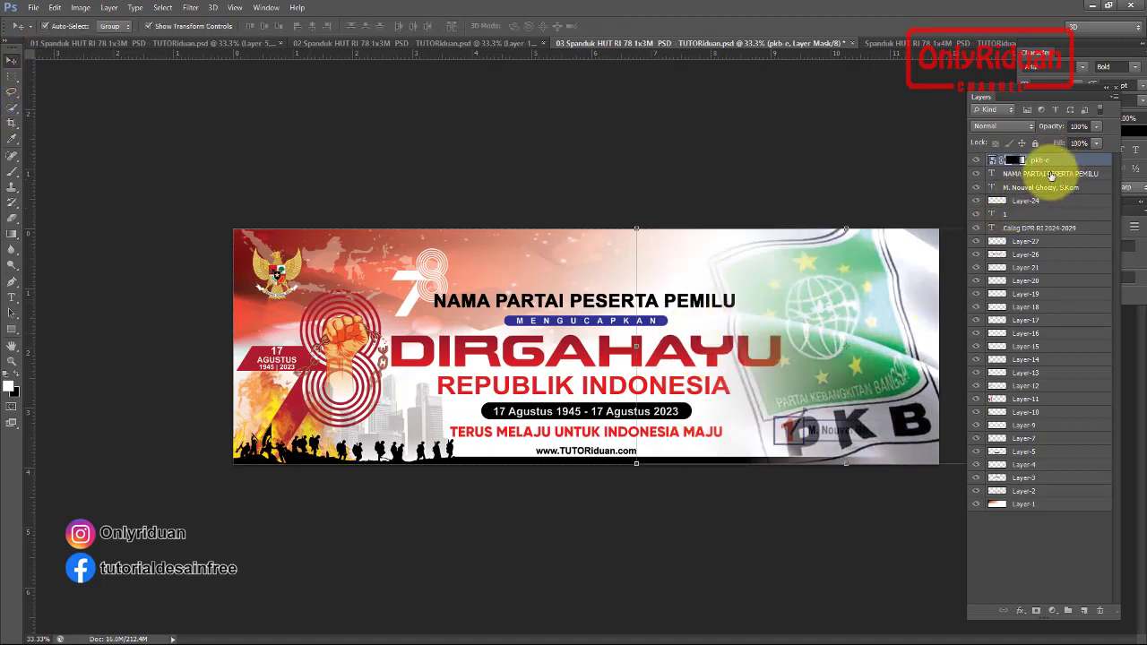
{"action": "left_click_drag", "start_coordinate": [1055, 164], "coordinate": [1049, 493]}
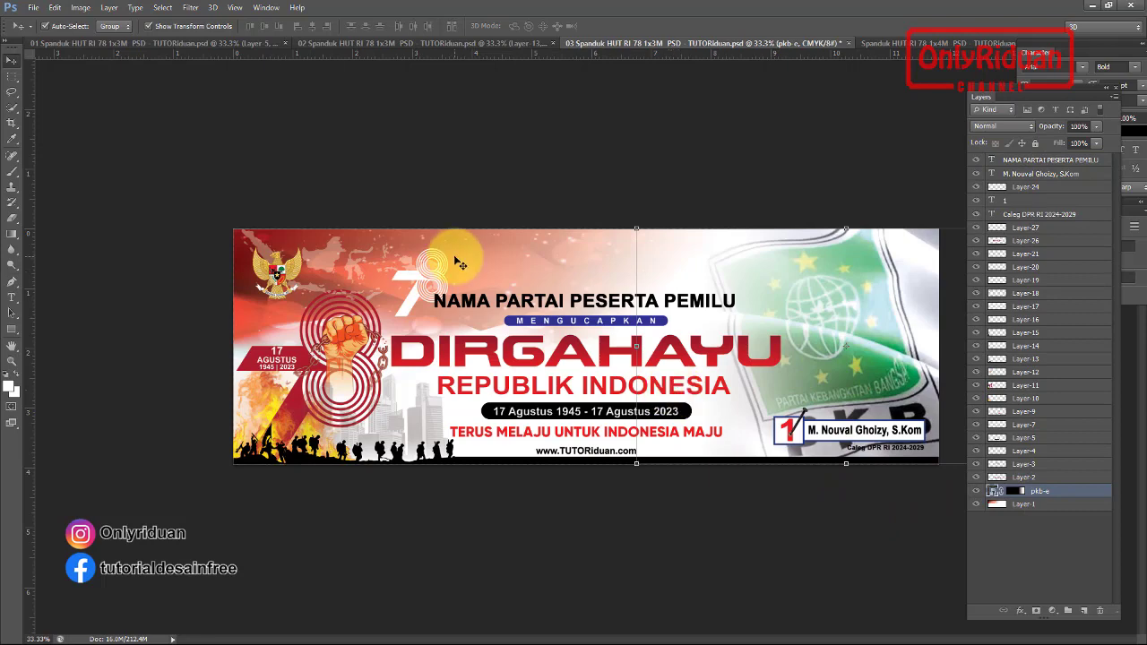
Place the PKB candidate photo from the BANNER CELEG 2024 Foto folder into the banner
{"action": "left_click", "coordinate": [33, 7]}
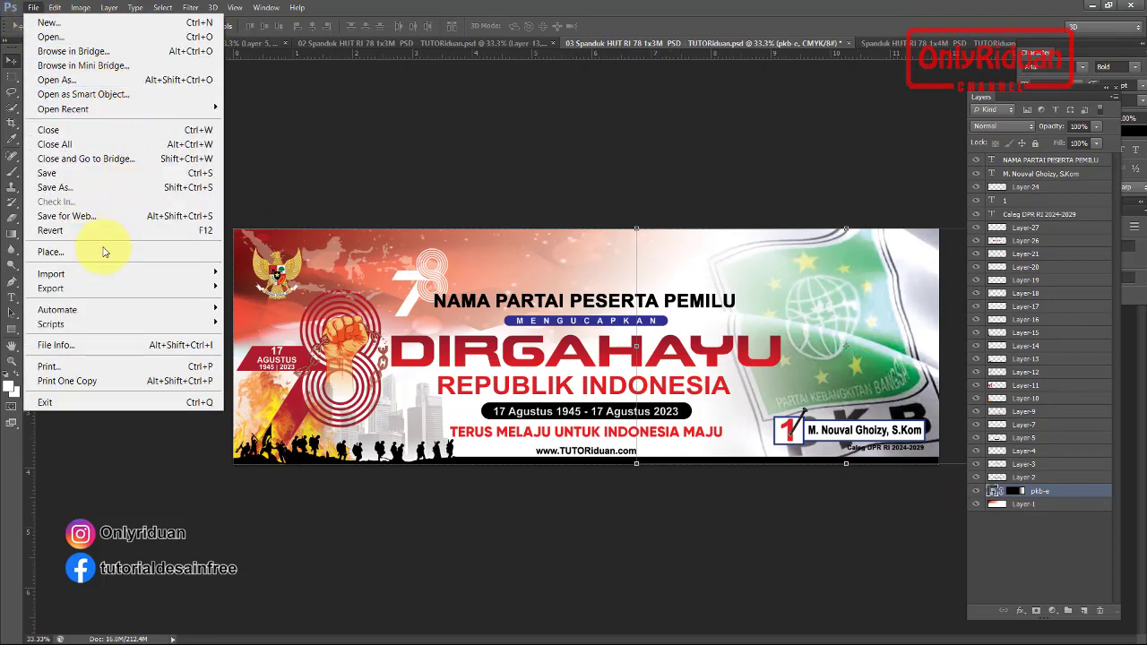
{"action": "left_click", "coordinate": [99, 251]}
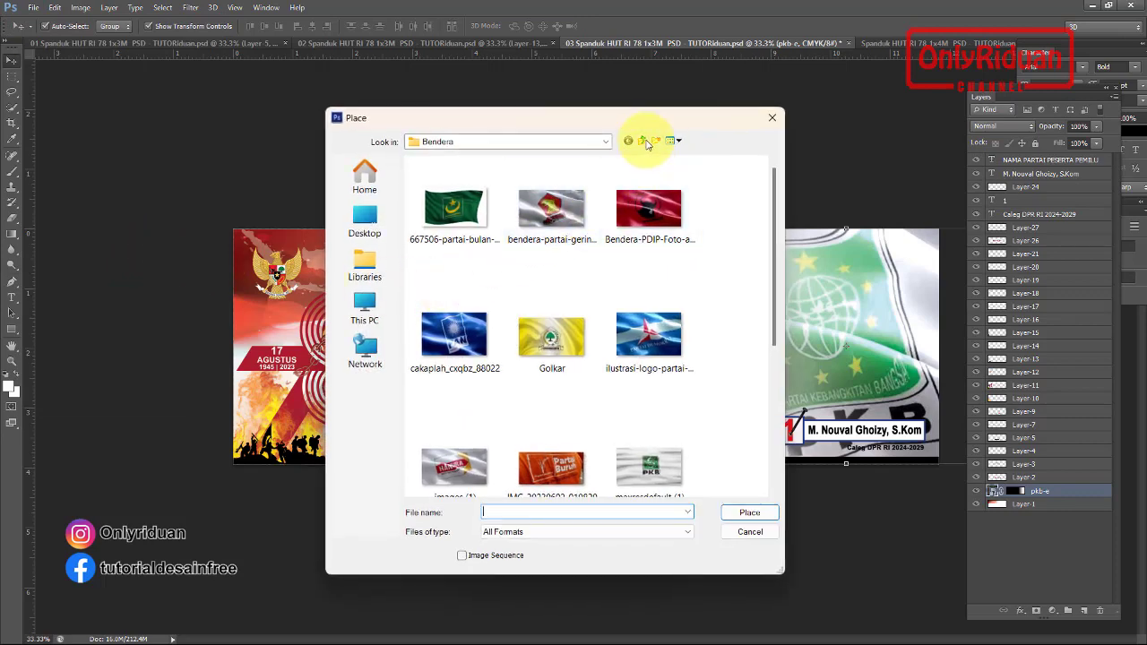
{"action": "left_click", "coordinate": [642, 141]}
{"action": "double_click", "coordinate": [469, 324]}
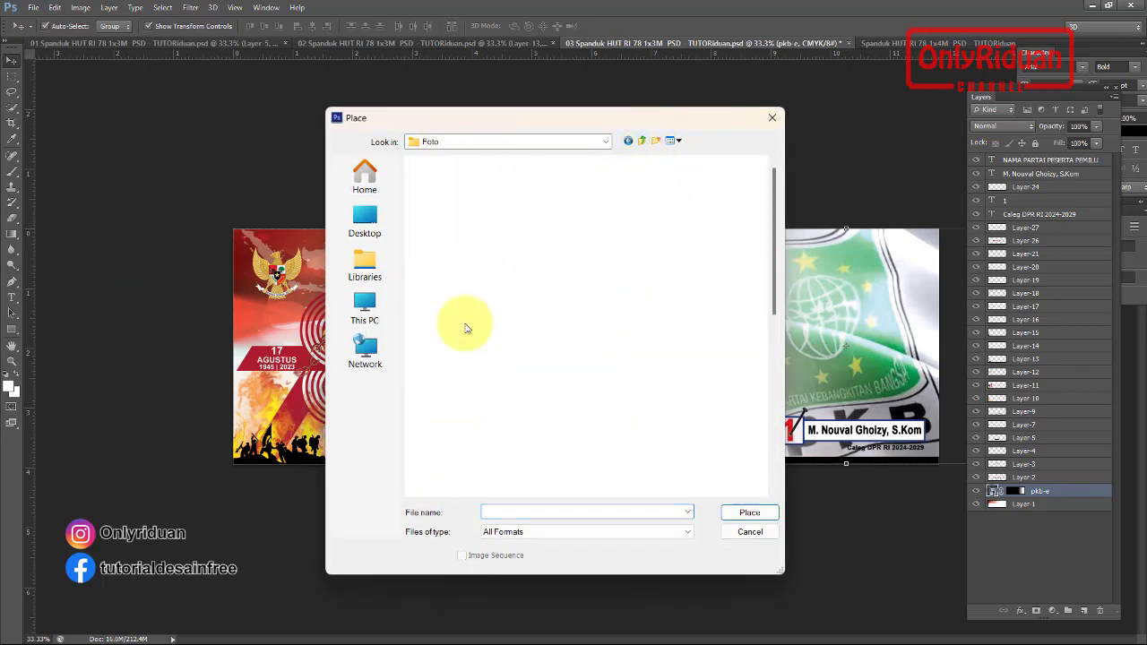
{"action": "scroll", "coordinate": [634, 352], "scroll_direction": "down", "scroll_amount": 5}
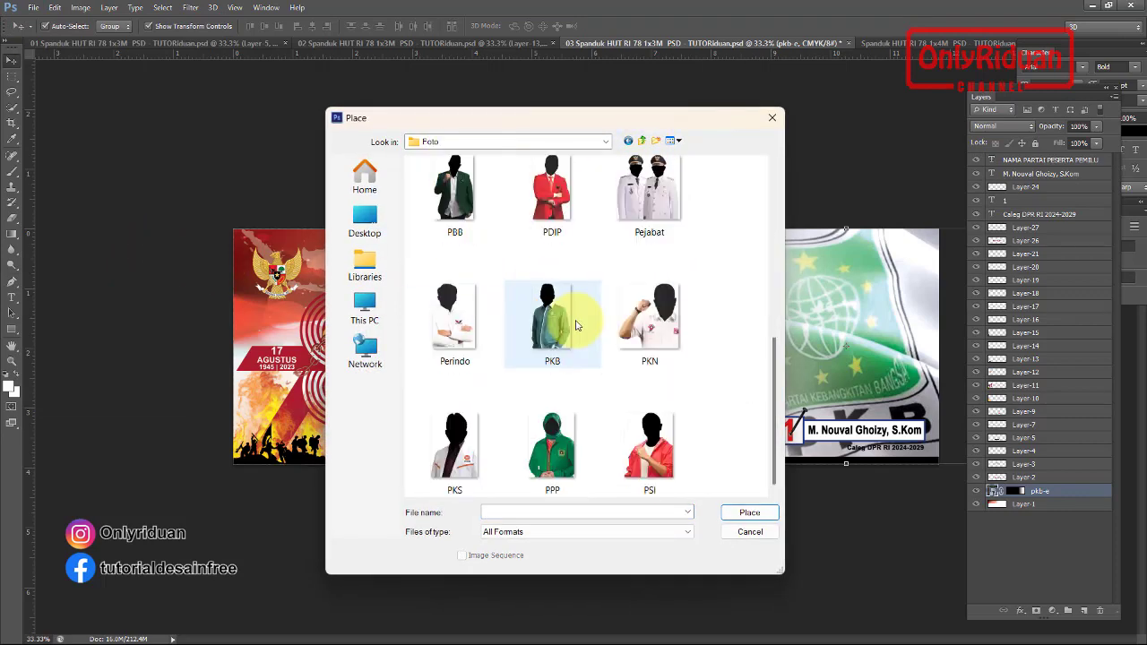
{"action": "left_click", "coordinate": [550, 314]}
{"action": "left_click", "coordinate": [740, 514]}
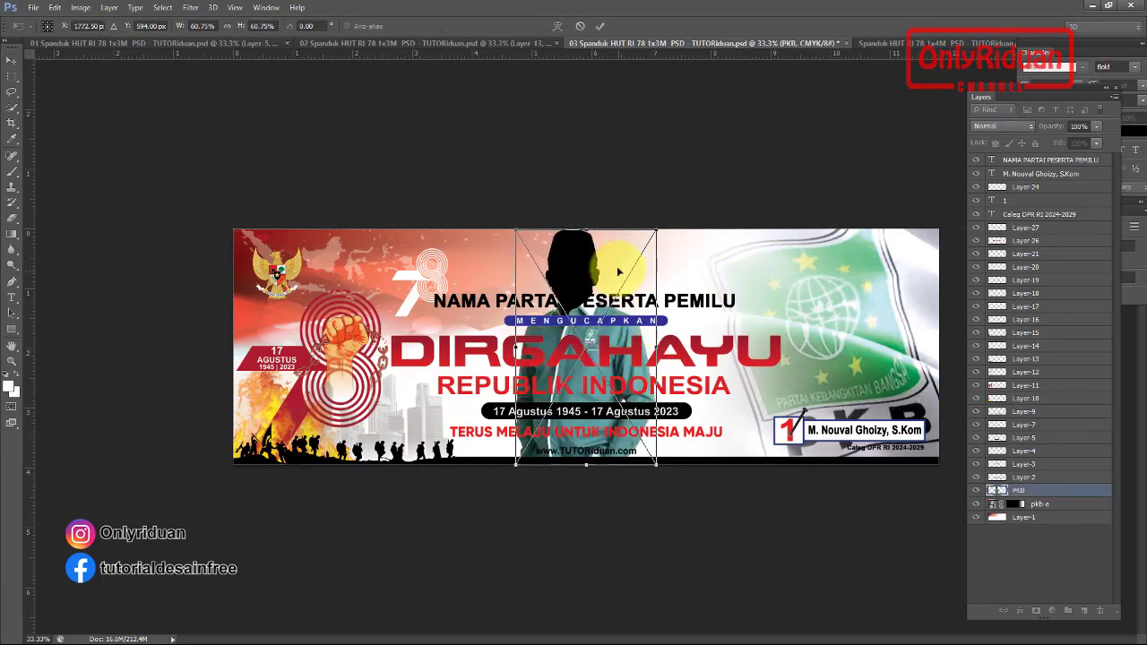
Move the PKB candidate photo to the banner's right end and commit the transform
{"action": "left_click_drag", "start_coordinate": [622, 269], "coordinate": [902, 270]}
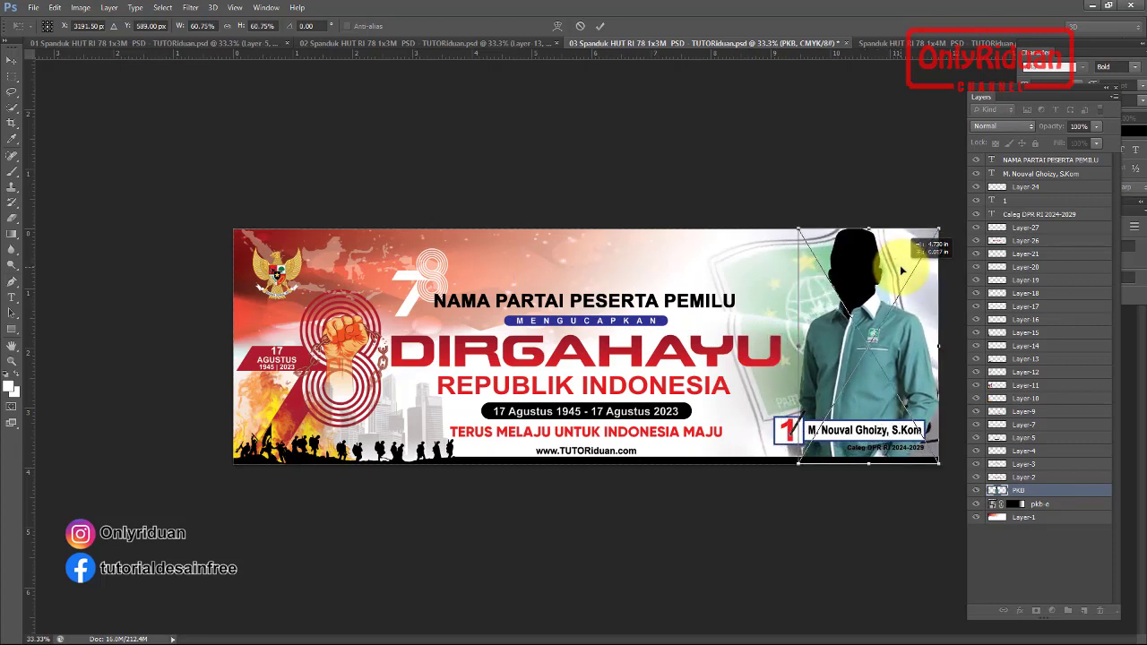
{"action": "left_click", "coordinate": [599, 27]}
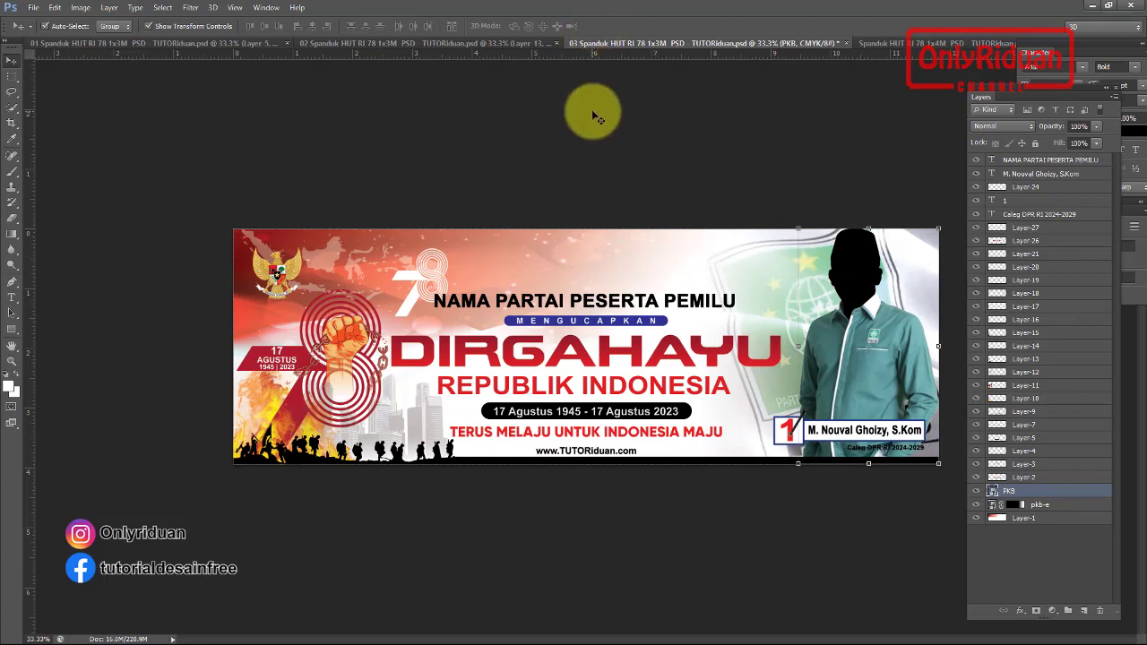
{"action": "left_click", "coordinate": [683, 305]}
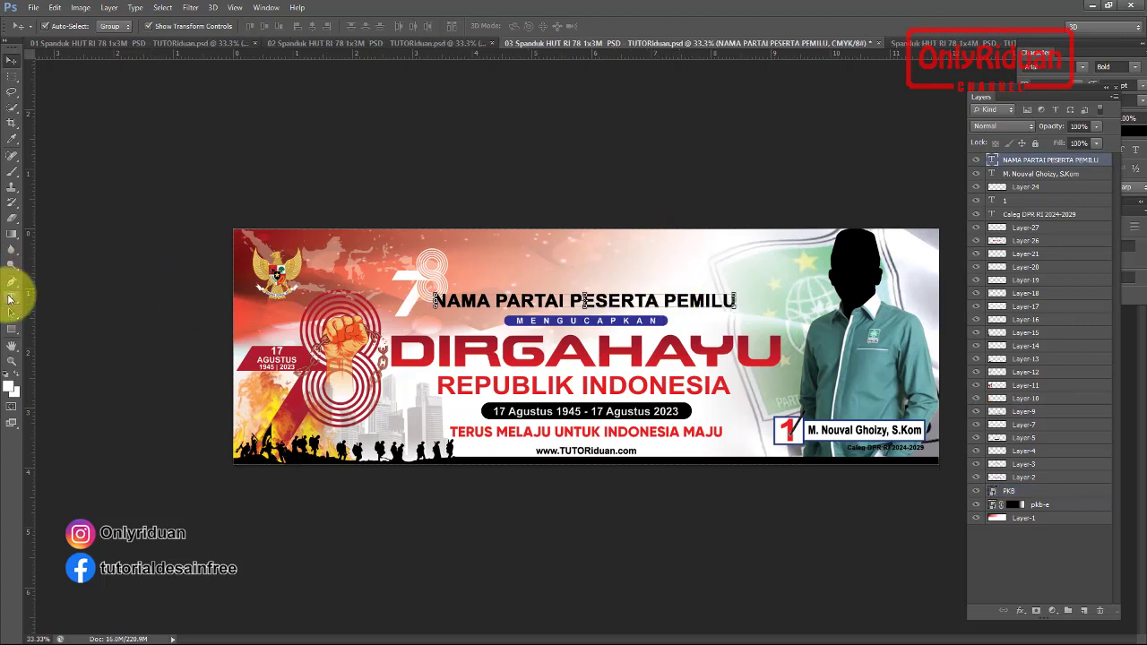
Retype the NAMA PARTAI PESERTA PEMILU headline so PESERTA PEMILU becomes KEBANGKITAN BANGSA
{"action": "left_click", "coordinate": [11, 299]}
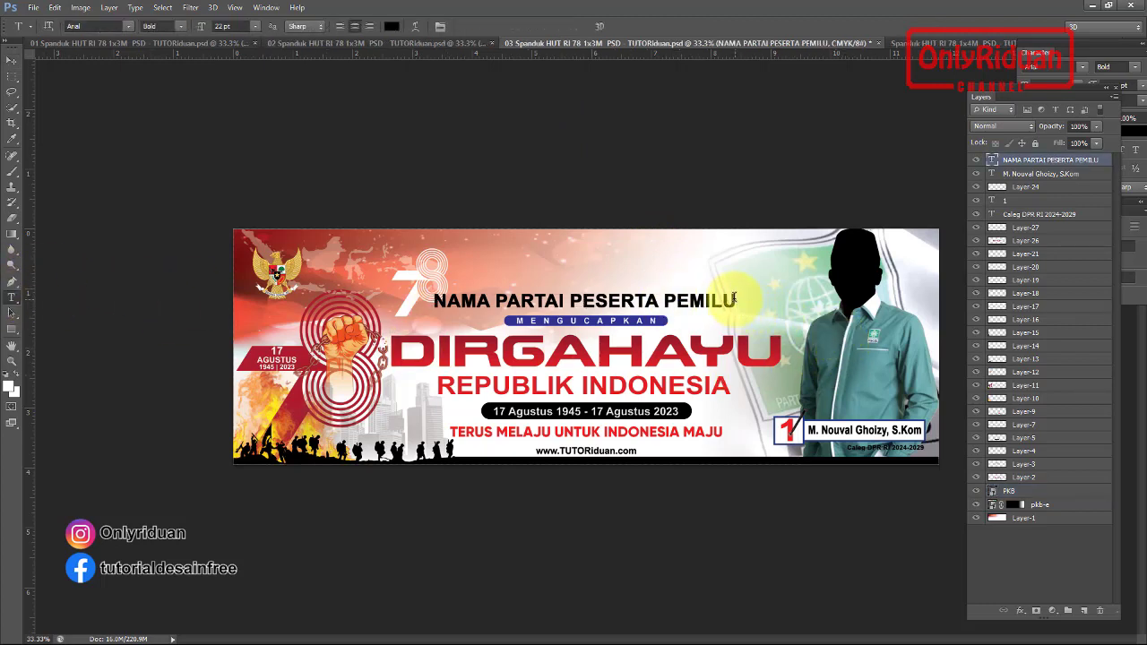
{"action": "left_click_drag", "start_coordinate": [735, 301], "coordinate": [570, 295]}
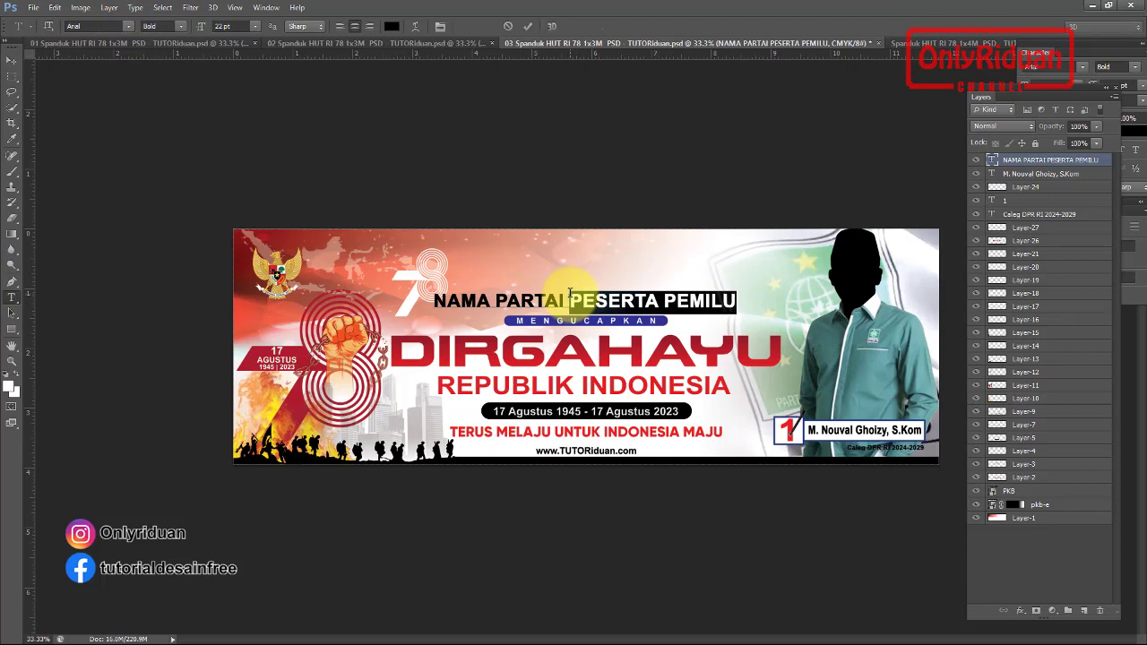
{"action": "type", "text": "KEBANGK"}
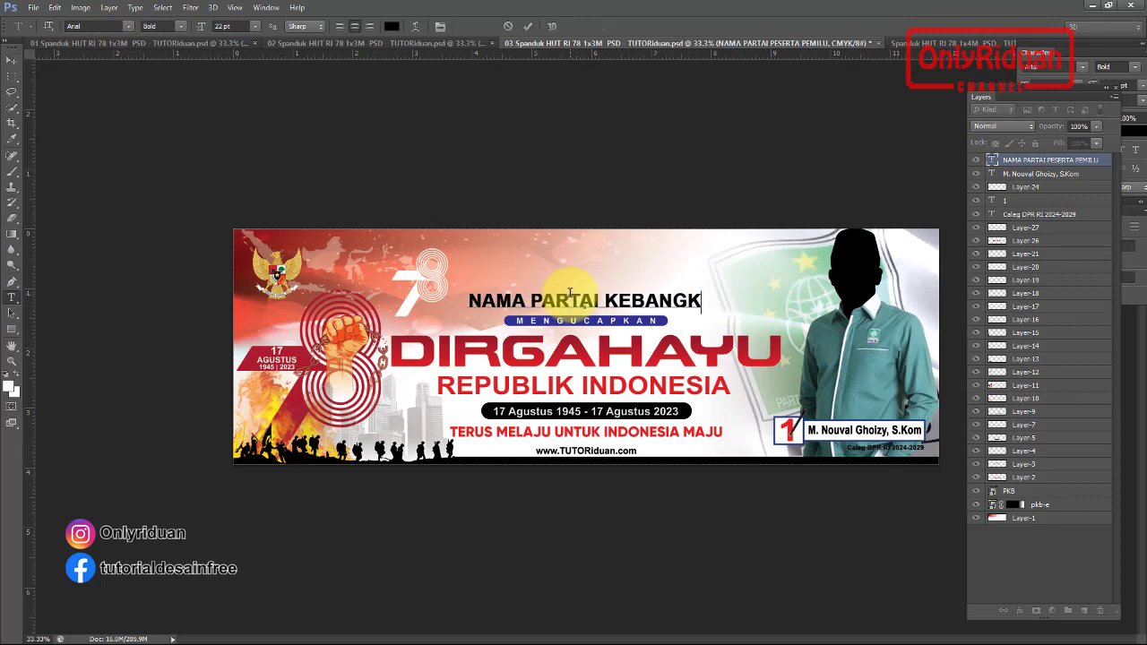
{"action": "type", "text": "ITAN"}
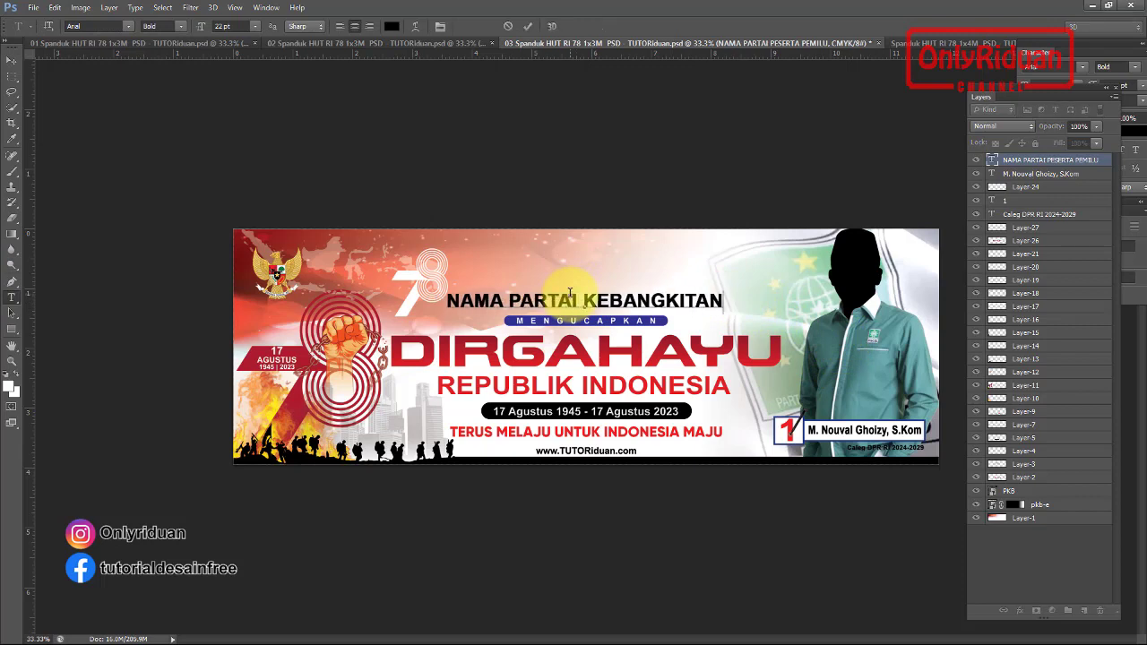
{"action": "type", "text": " BANGSA"}
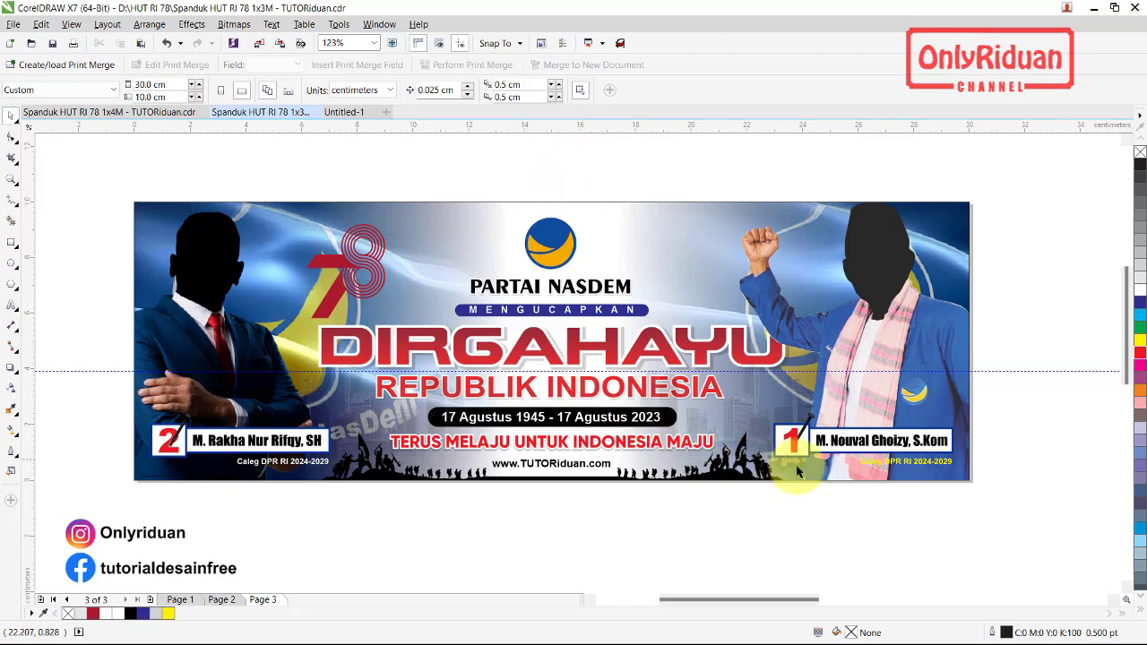
Export the whole NasDem banner as JPG into CETAK, trimming TUTORiduan from the file name
{"action": "mouse_move", "coordinate": [1020, 495]}
{"action": "left_mouse_down"}
{"action": "mouse_move", "coordinate": [728, 452]}
{"action": "mouse_move", "coordinate": [111, 186]}
{"action": "left_mouse_up"}
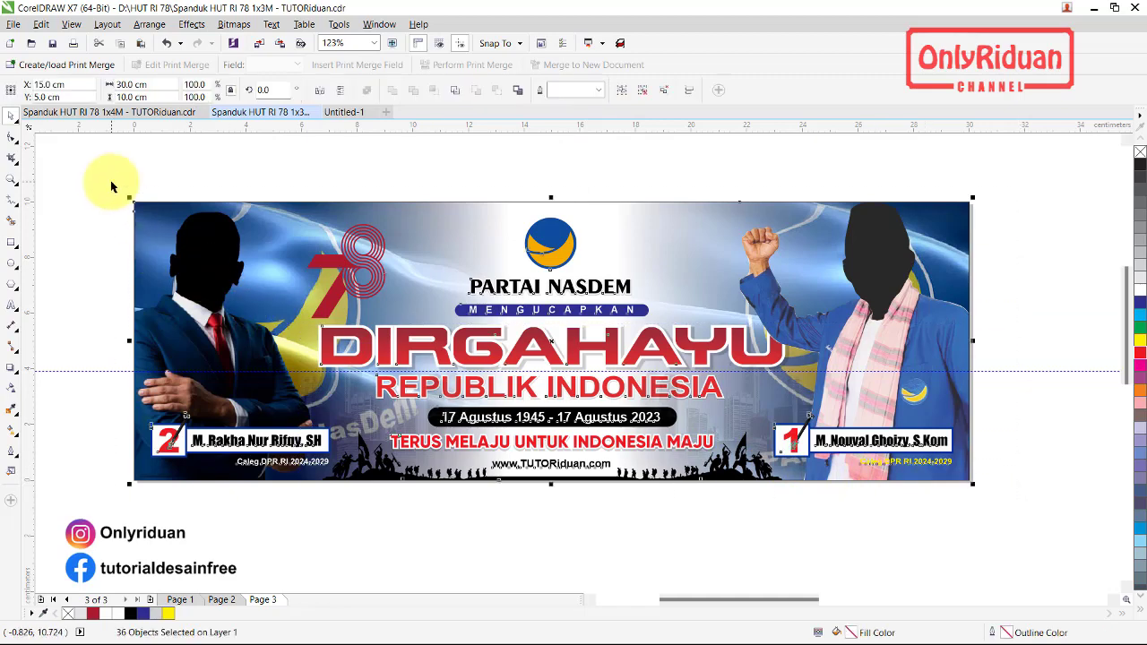
{"action": "left_click", "coordinate": [13, 24]}
{"action": "left_click", "coordinate": [37, 255]}
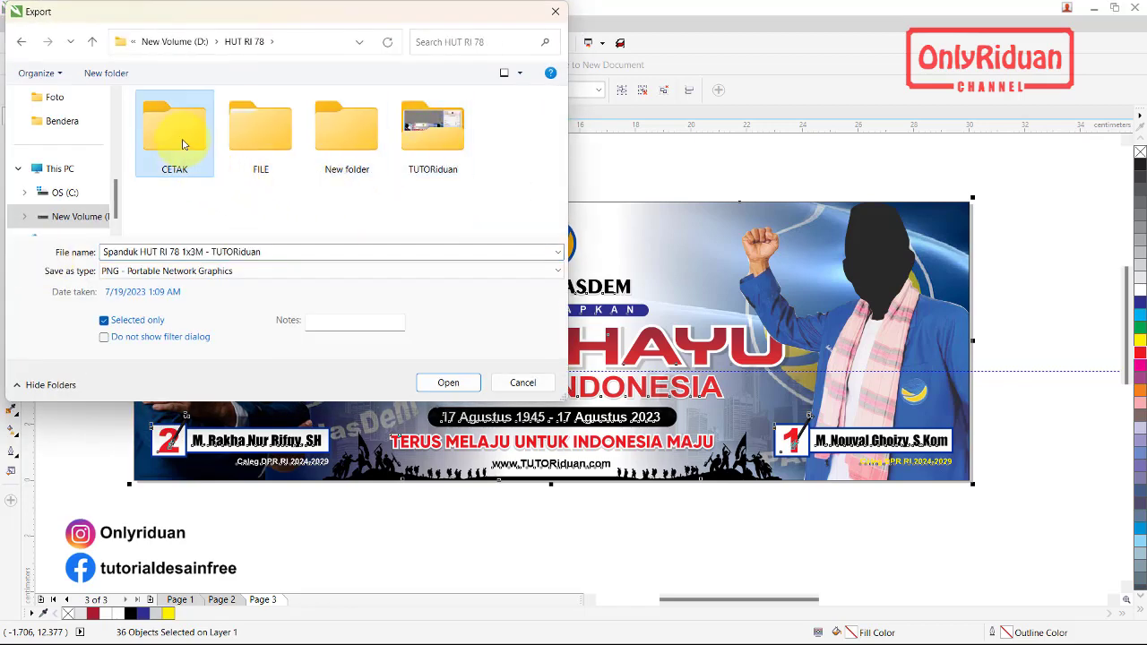
{"action": "double_click", "coordinate": [179, 141]}
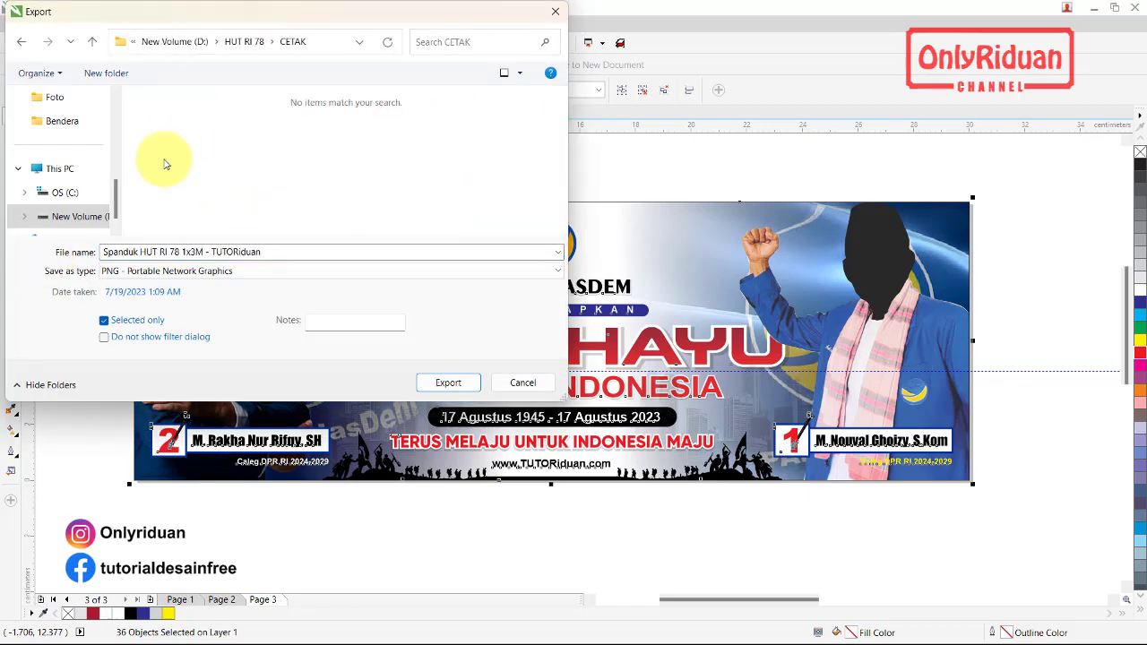
{"action": "left_click", "coordinate": [152, 276]}
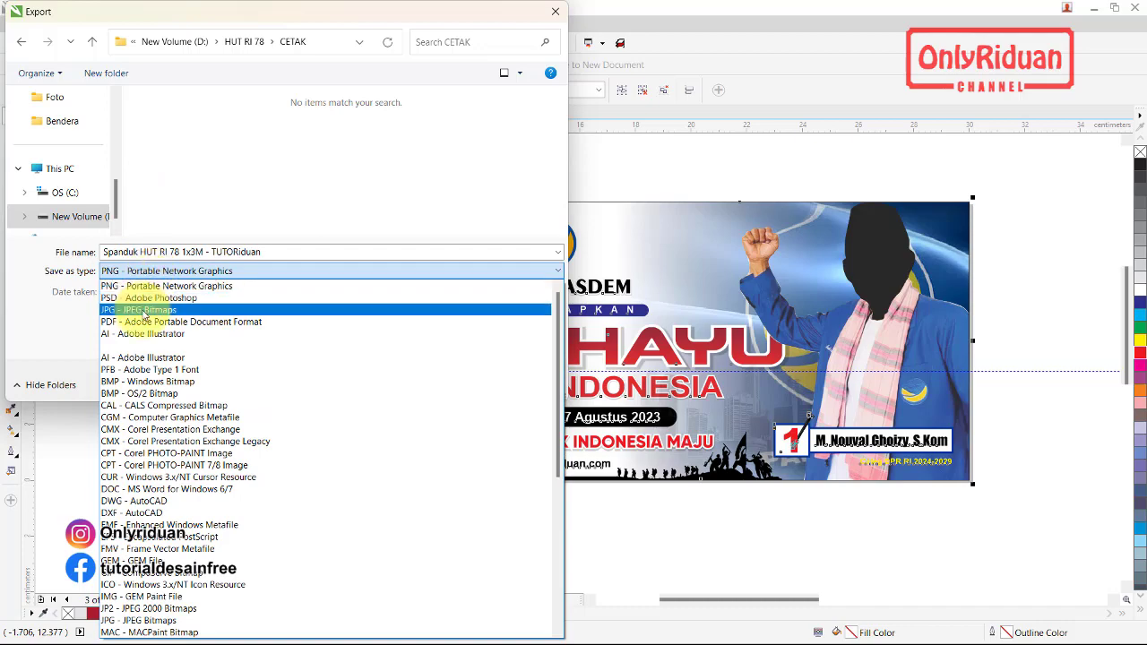
{"action": "left_click", "coordinate": [144, 309]}
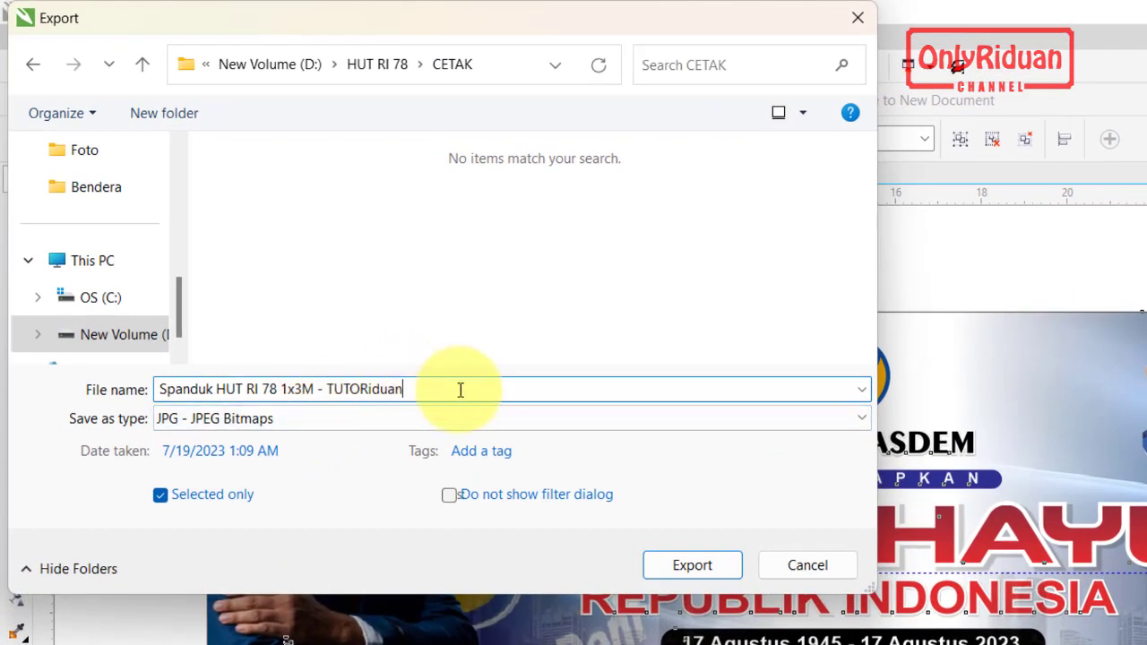
{"action": "left_click_drag", "start_coordinate": [453, 389], "coordinate": [319, 387]}
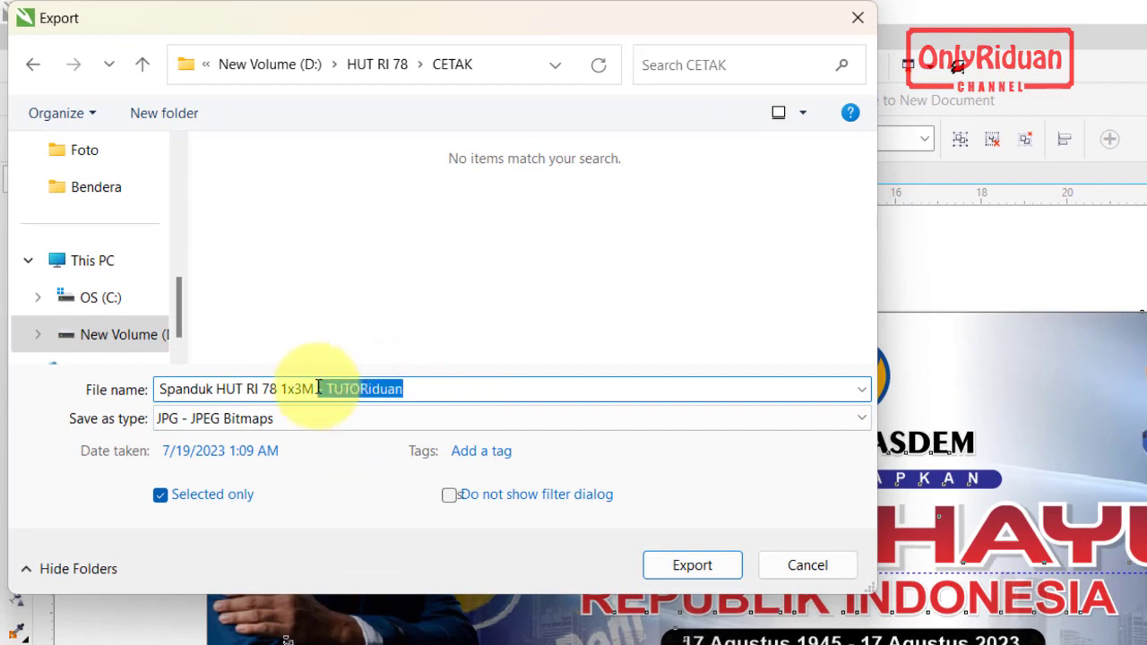
{"action": "key", "text": "BackSpace"}
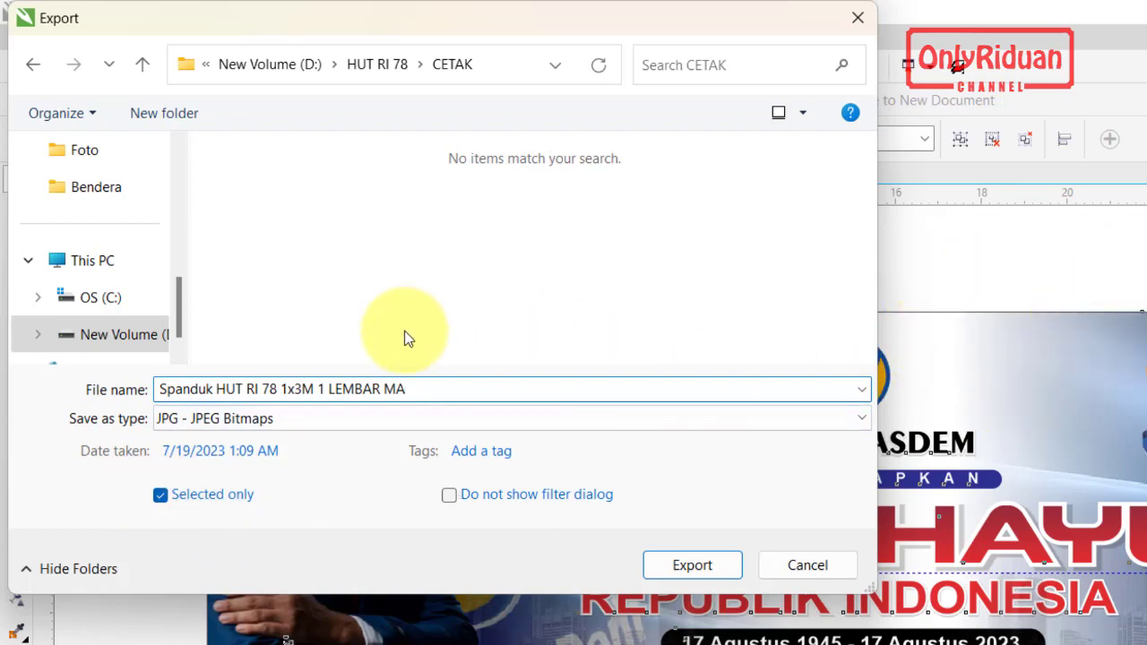
{"action": "left_click", "coordinate": [690, 563]}
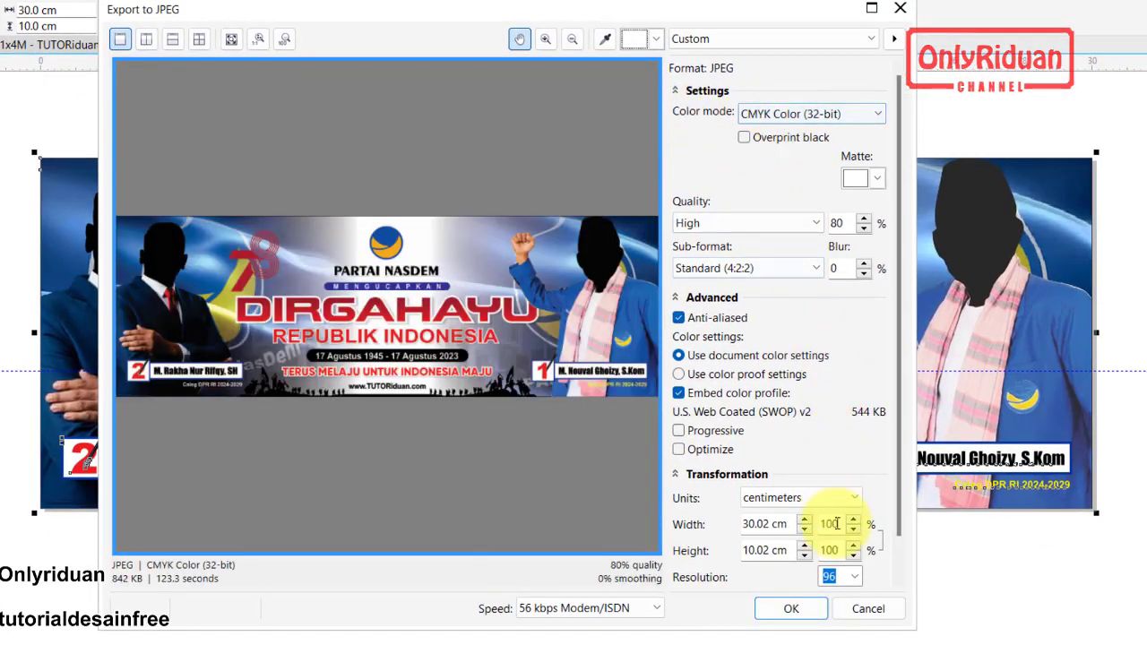
Export the NasDem JPEG at resolution 100 and 300 cm width, then return to Photoshop
{"action": "left_click", "coordinate": [857, 578]}
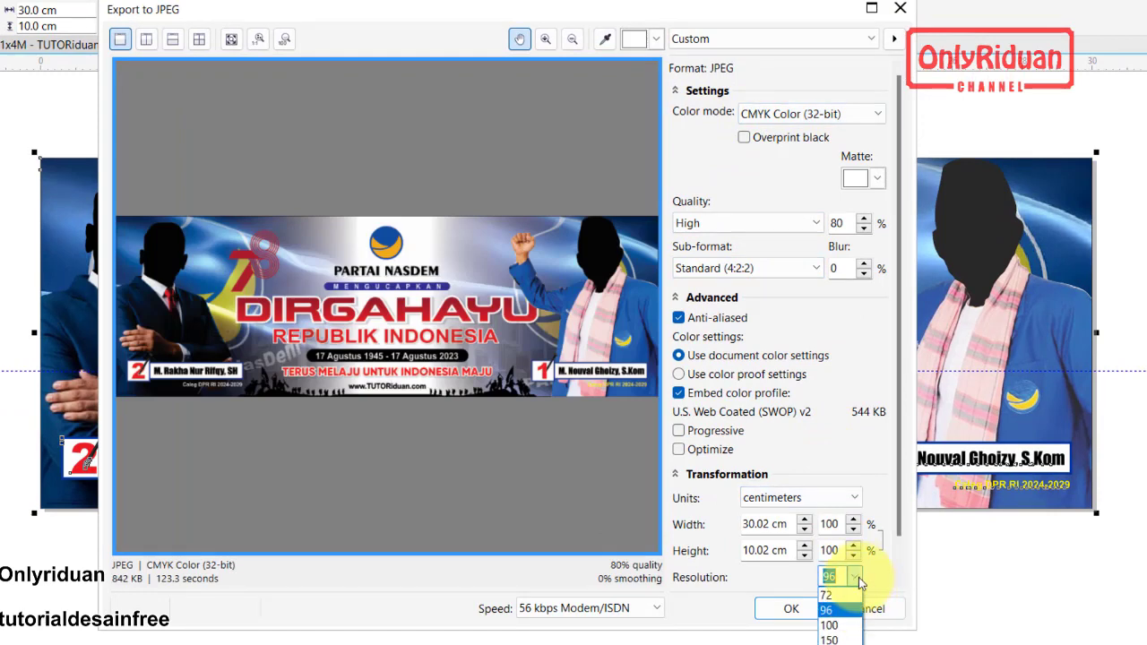
{"action": "left_click", "coordinate": [846, 625]}
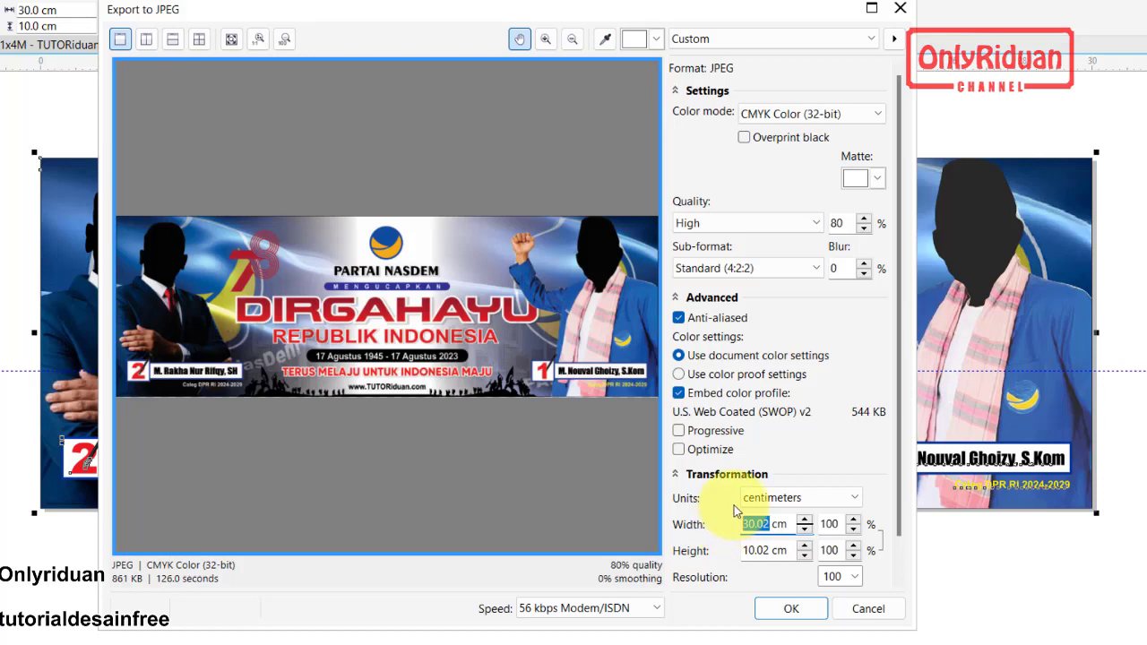
{"action": "type", "text": "300"}
{"action": "key", "text": "Tab"}
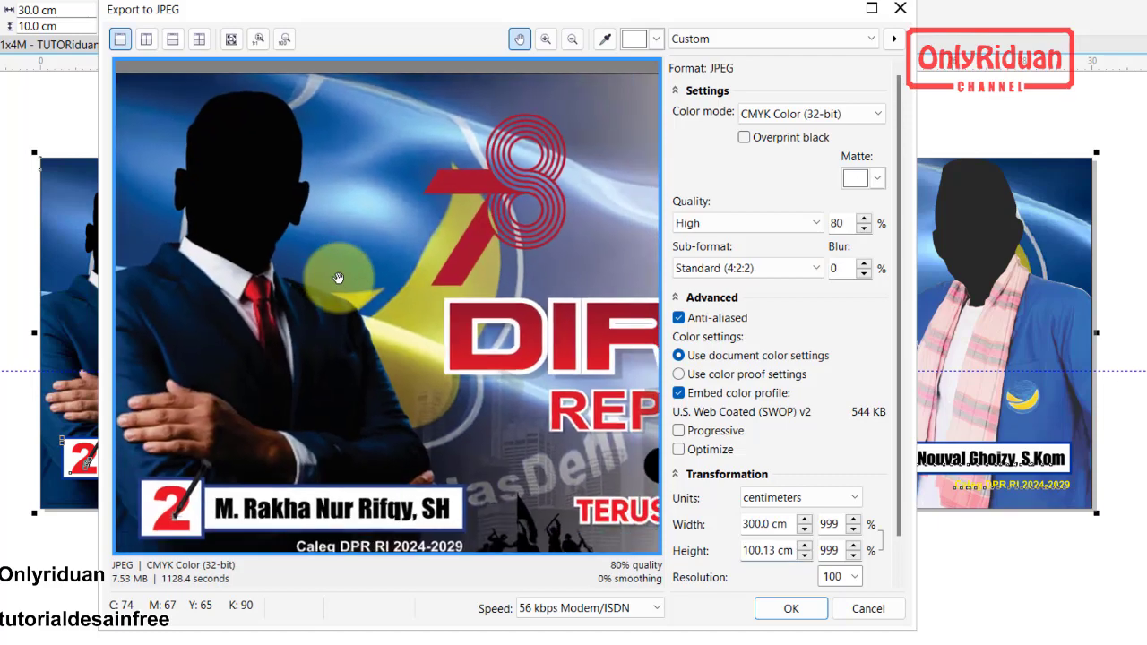
{"action": "scroll", "coordinate": [365, 311], "scroll_direction": "down", "scroll_amount": 2}
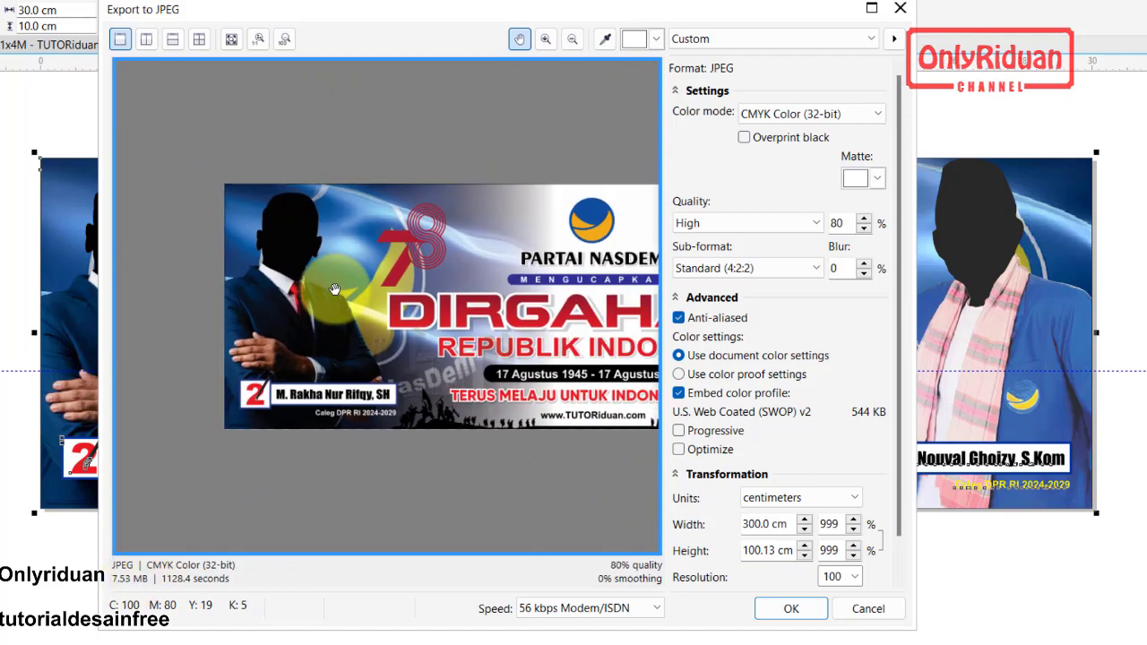
{"action": "scroll", "coordinate": [365, 311], "scroll_direction": "down", "scroll_amount": 2}
{"action": "scroll", "coordinate": [365, 311], "scroll_direction": "up", "scroll_amount": 2}
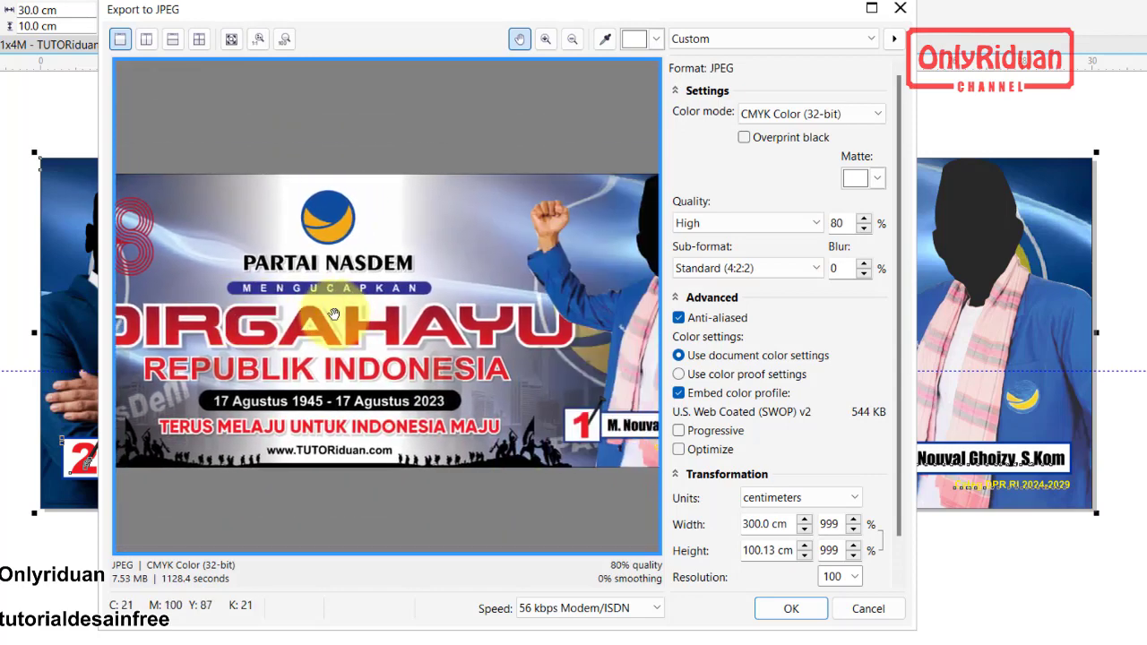
{"action": "left_click_drag", "start_coordinate": [333, 314], "coordinate": [557, 293]}
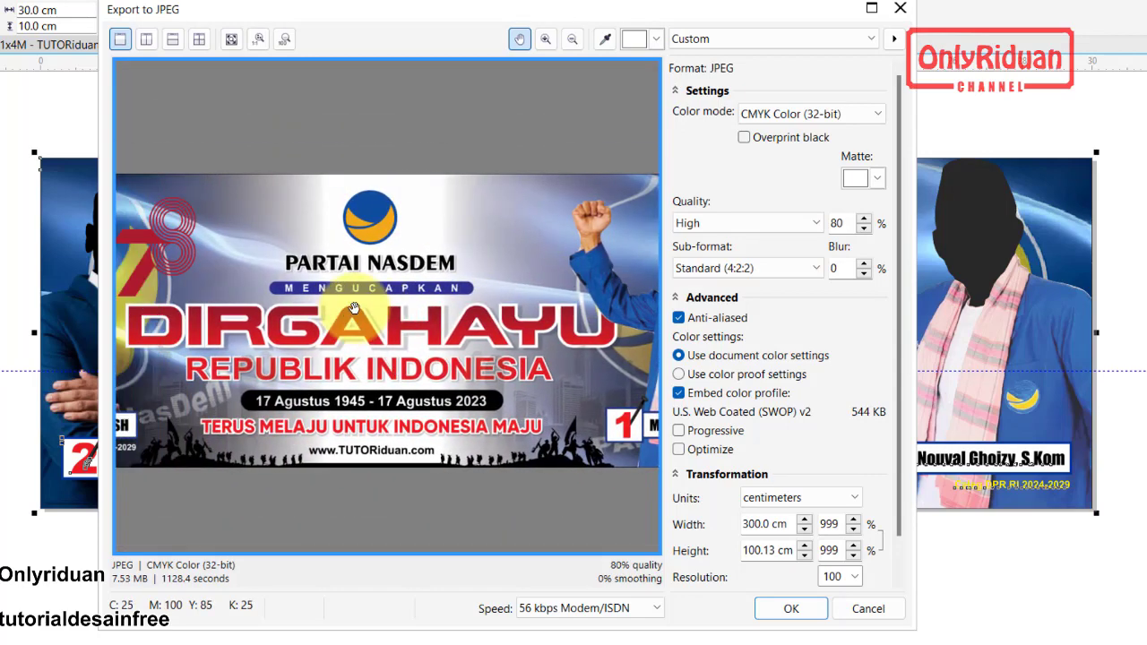
{"action": "scroll", "coordinate": [359, 307], "scroll_direction": "up", "scroll_amount": 2}
{"action": "left_click", "coordinate": [790, 609]}
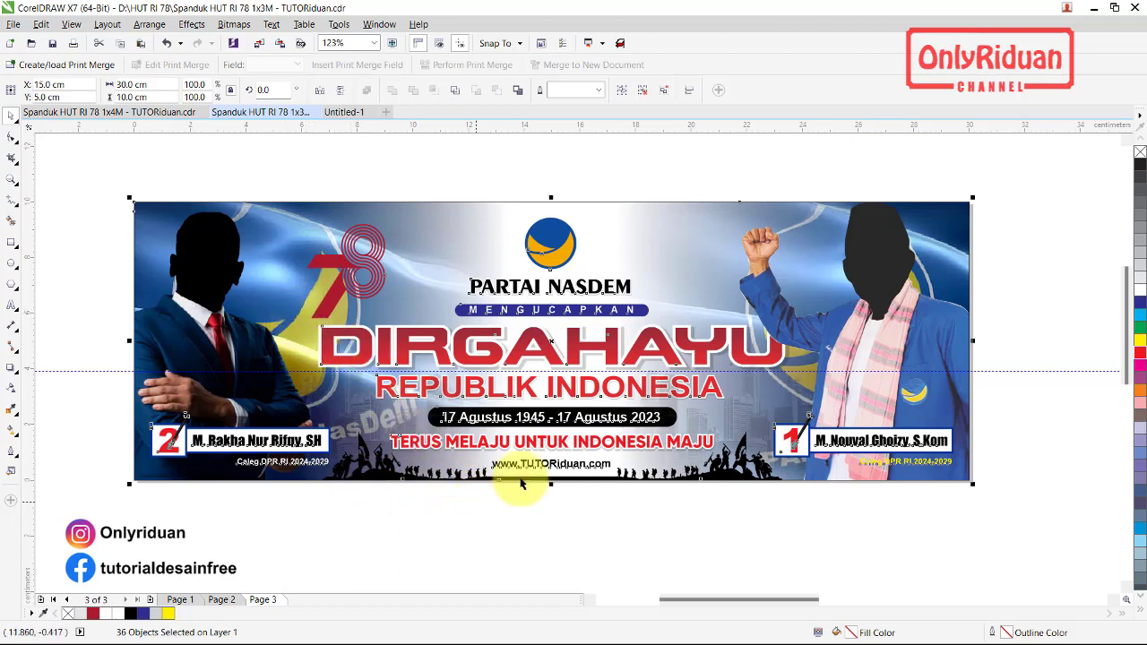
{"action": "left_click", "coordinate": [1095, 10]}
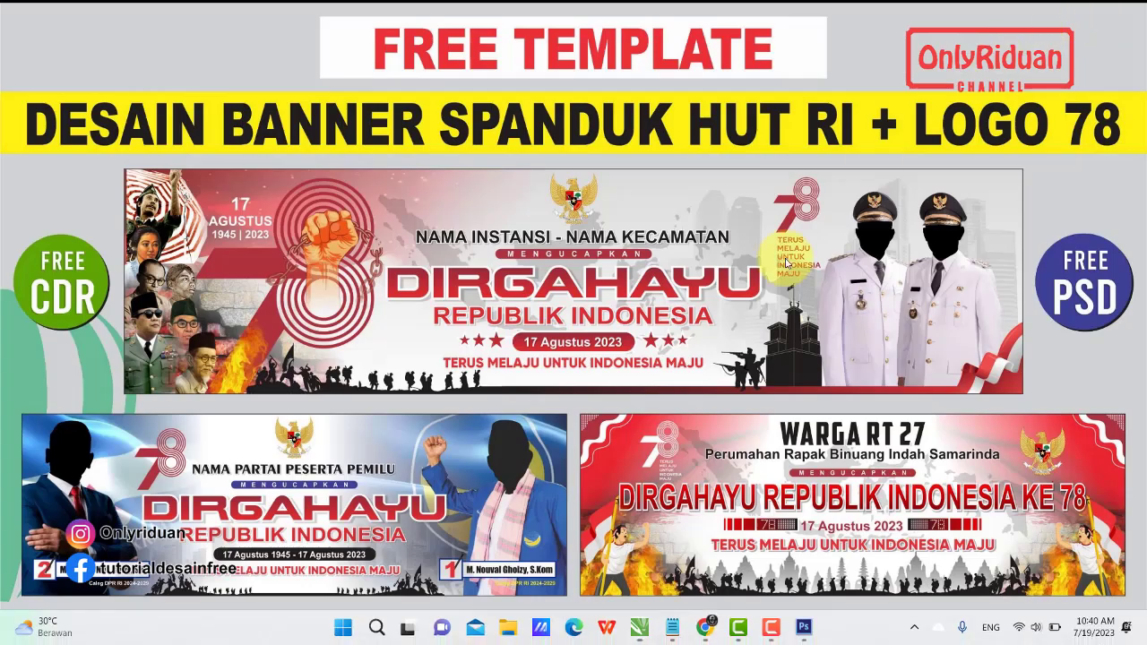
{"action": "left_click", "coordinate": [803, 628]}
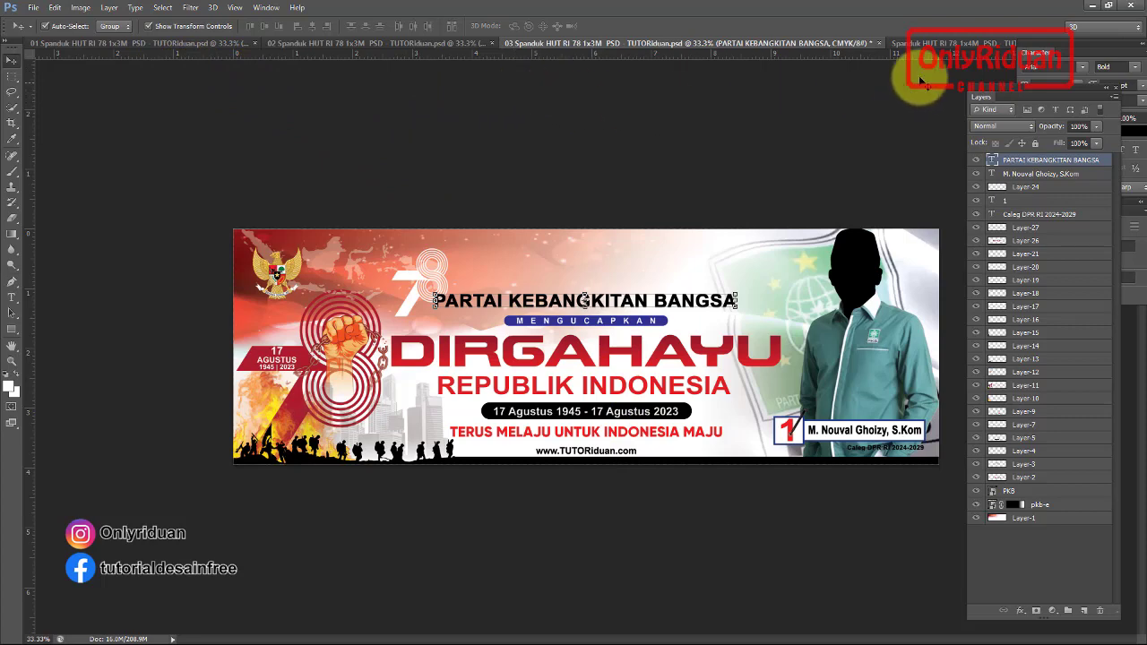
Switch to the Spanduk HUT RI 78 1x4M document and deselect Layer 13
{"action": "left_click", "coordinate": [904, 45]}
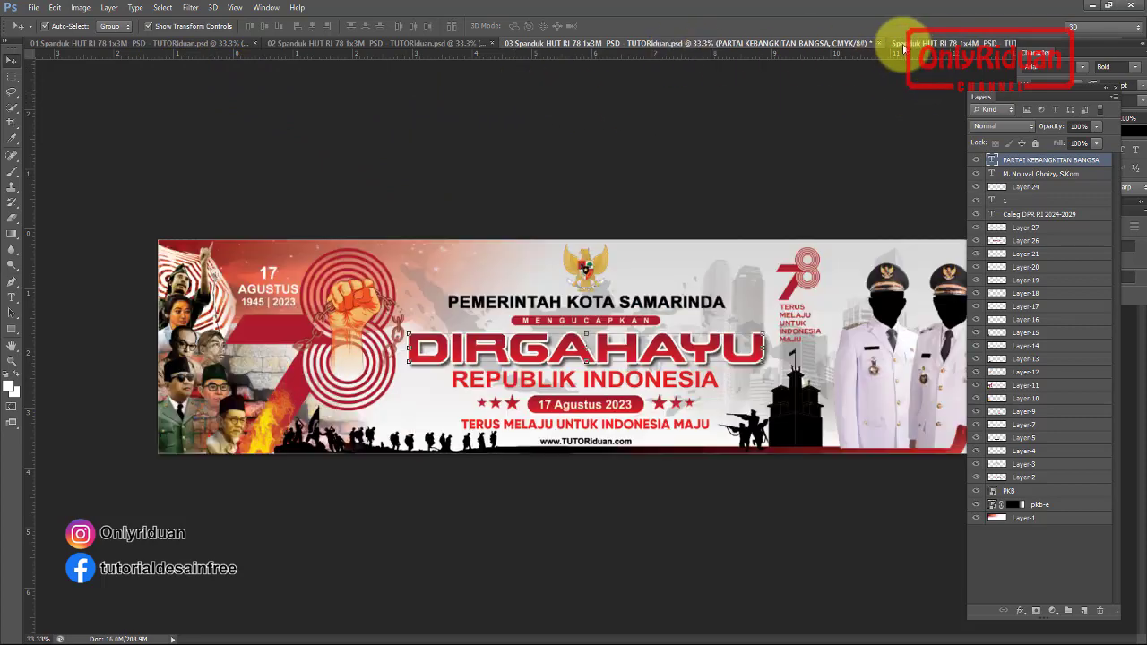
{"action": "left_click", "coordinate": [443, 166]}
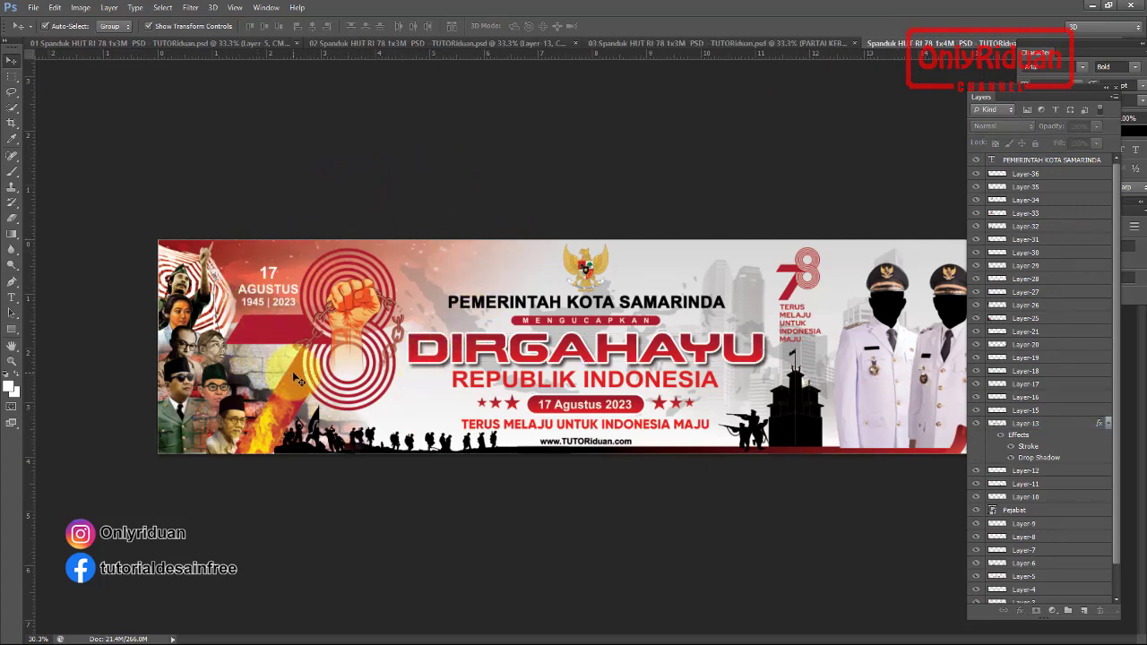
Set the 1x4M banner's image size to 400 cm wide at 90 pixels/inch, proportions constrained
{"action": "left_click", "coordinate": [81, 7]}
{"action": "left_click", "coordinate": [123, 115]}
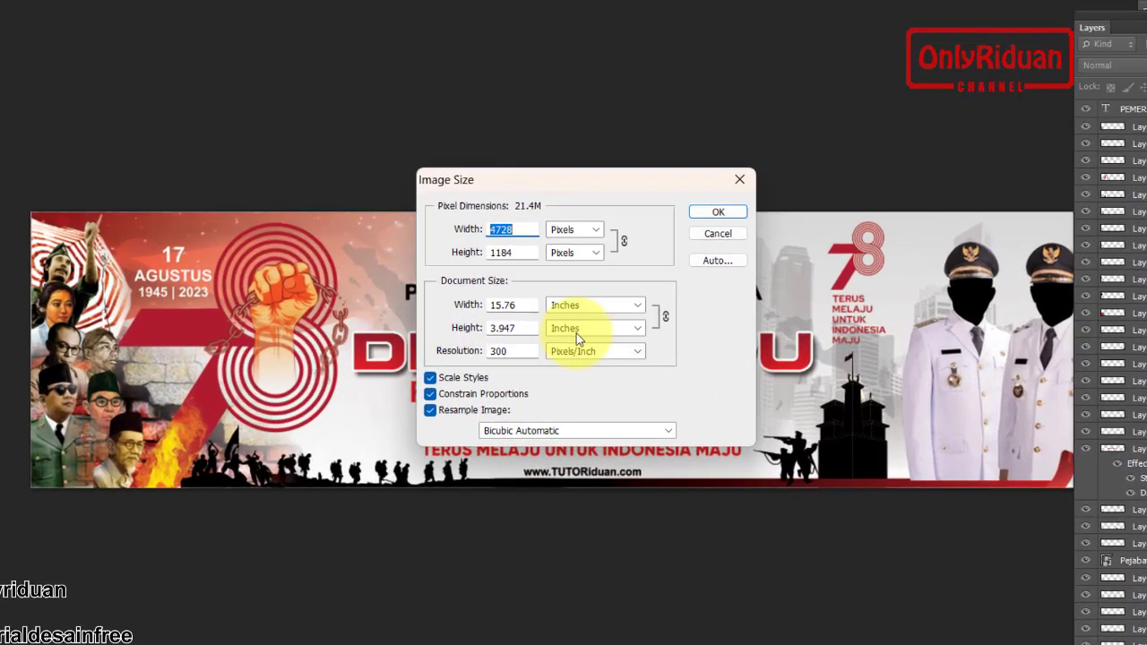
{"action": "left_click", "coordinate": [597, 288]}
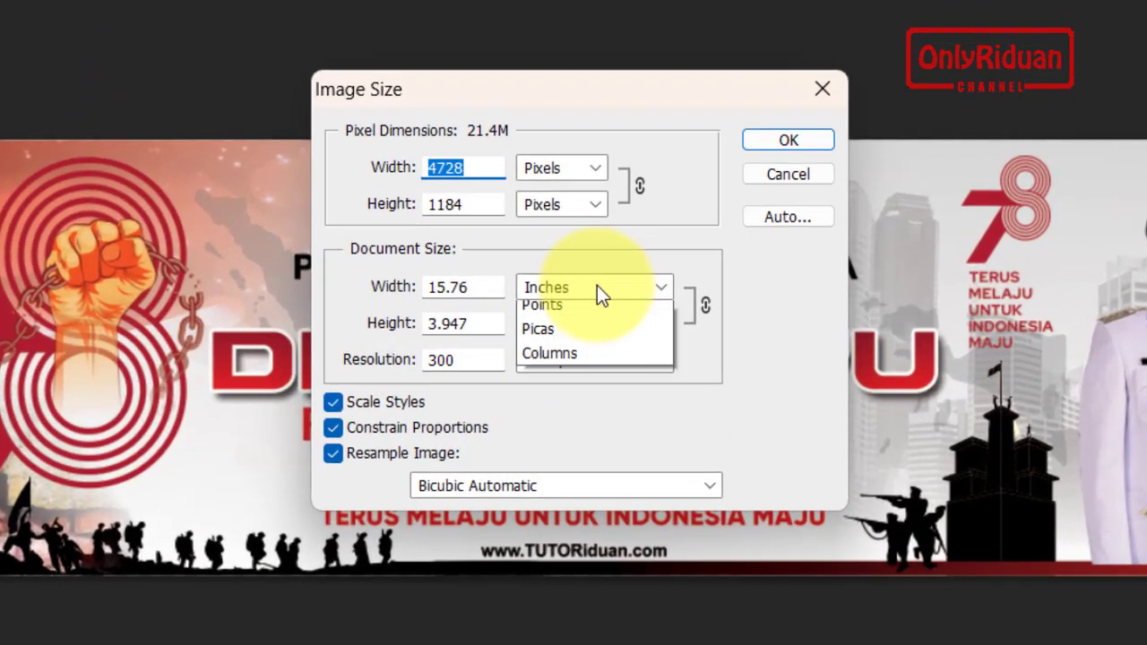
{"action": "left_click", "coordinate": [594, 363]}
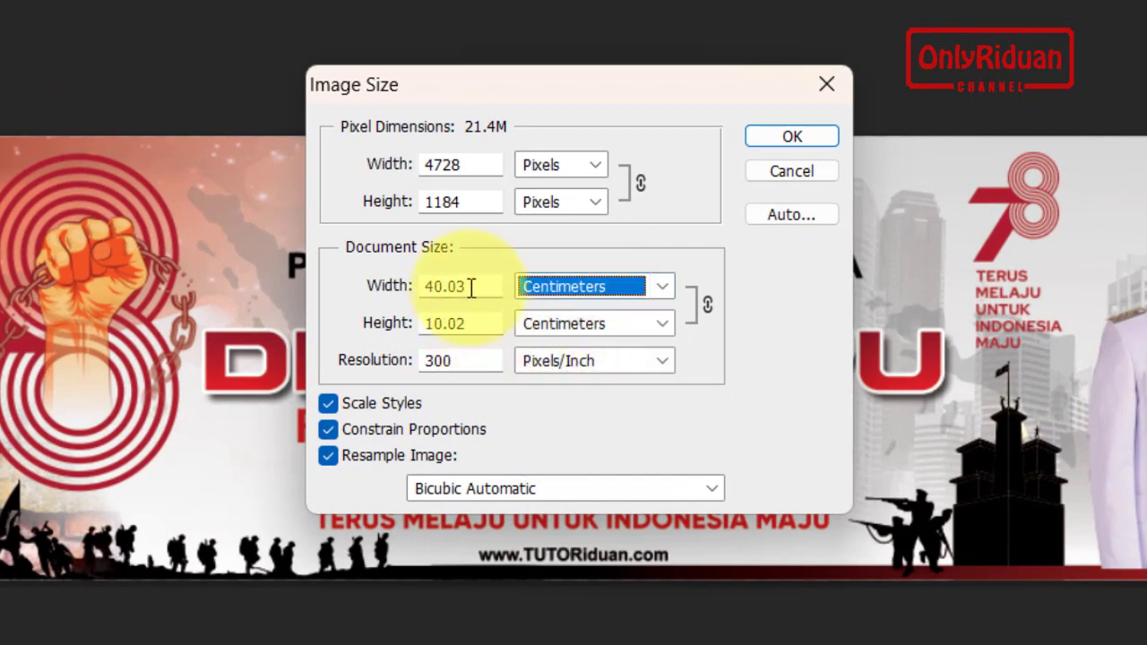
{"action": "left_click_drag", "start_coordinate": [471, 286], "coordinate": [407, 284]}
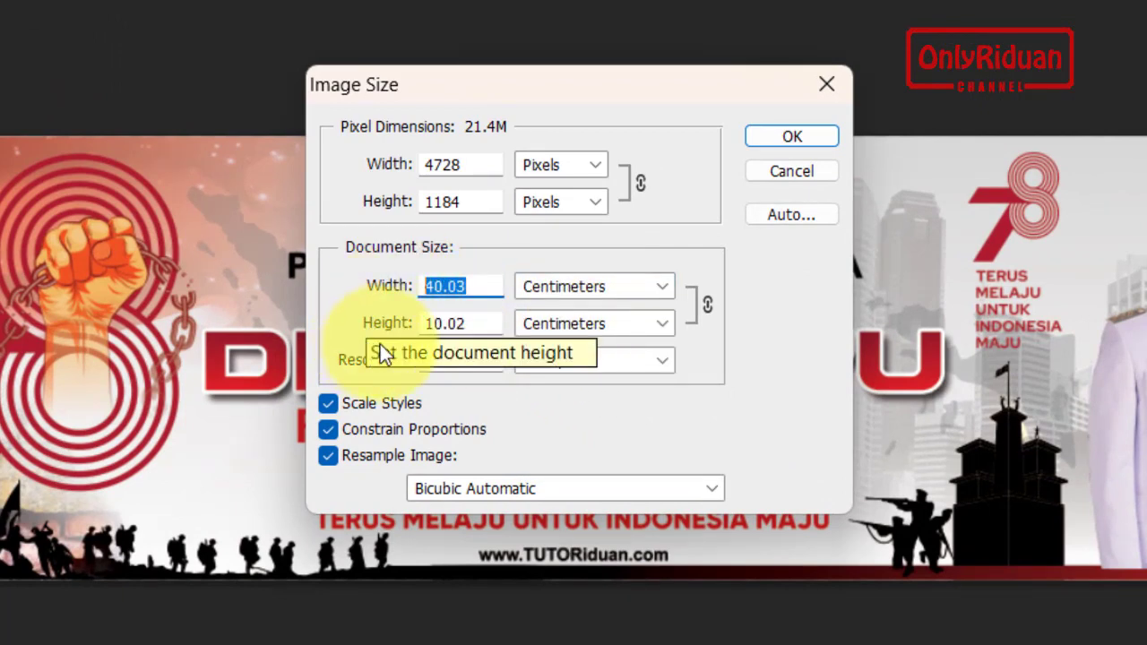
{"action": "left_click", "coordinate": [478, 361]}
{"action": "left_click_drag", "start_coordinate": [481, 359], "coordinate": [420, 361]}
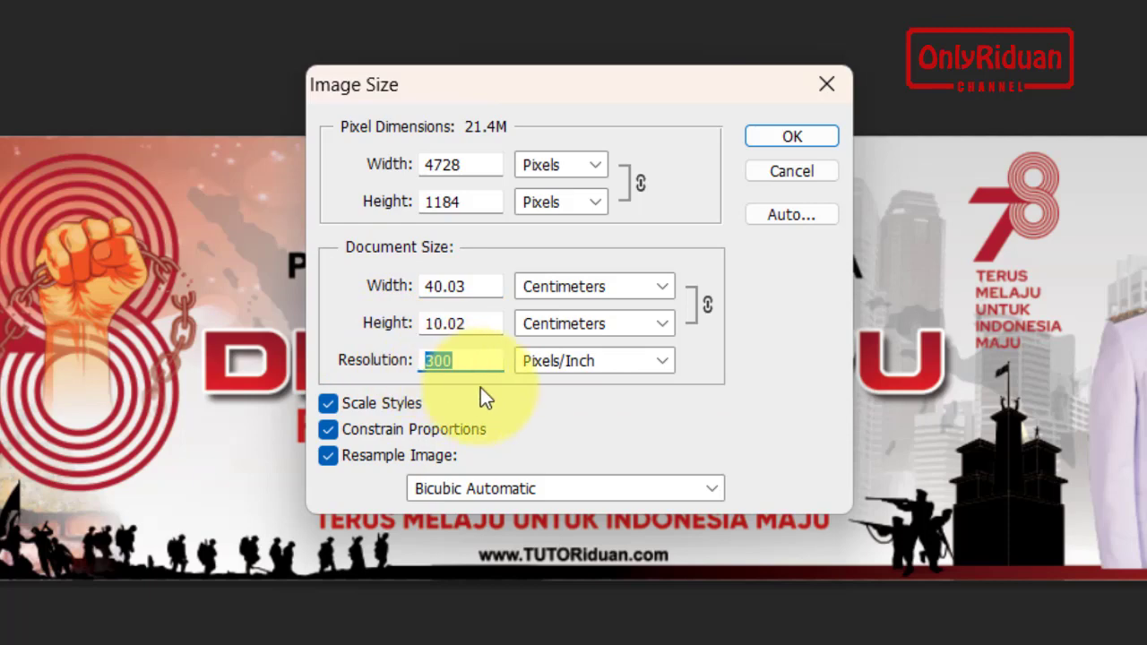
{"action": "type", "text": "90"}
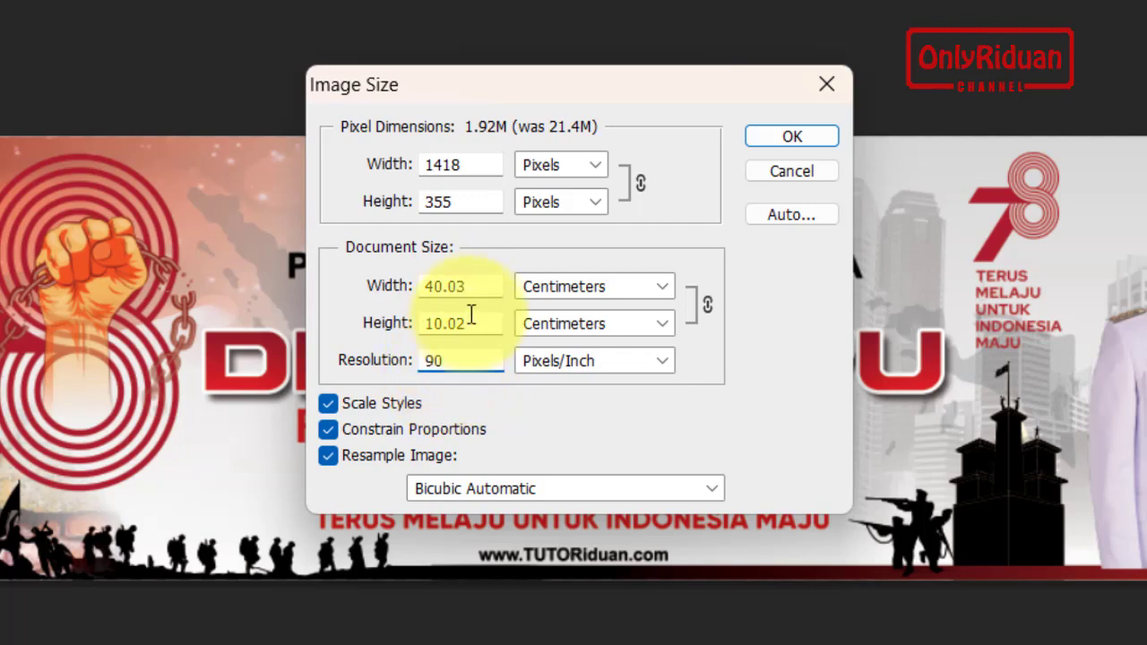
{"action": "left_click_drag", "start_coordinate": [480, 286], "coordinate": [364, 286]}
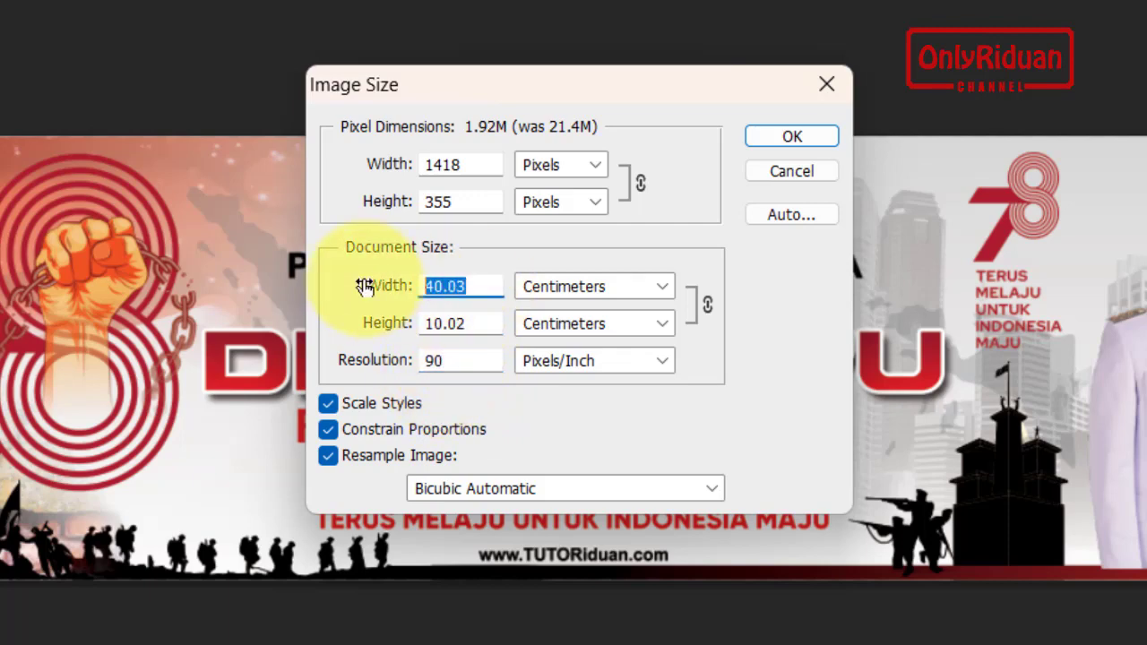
{"action": "type", "text": "400"}
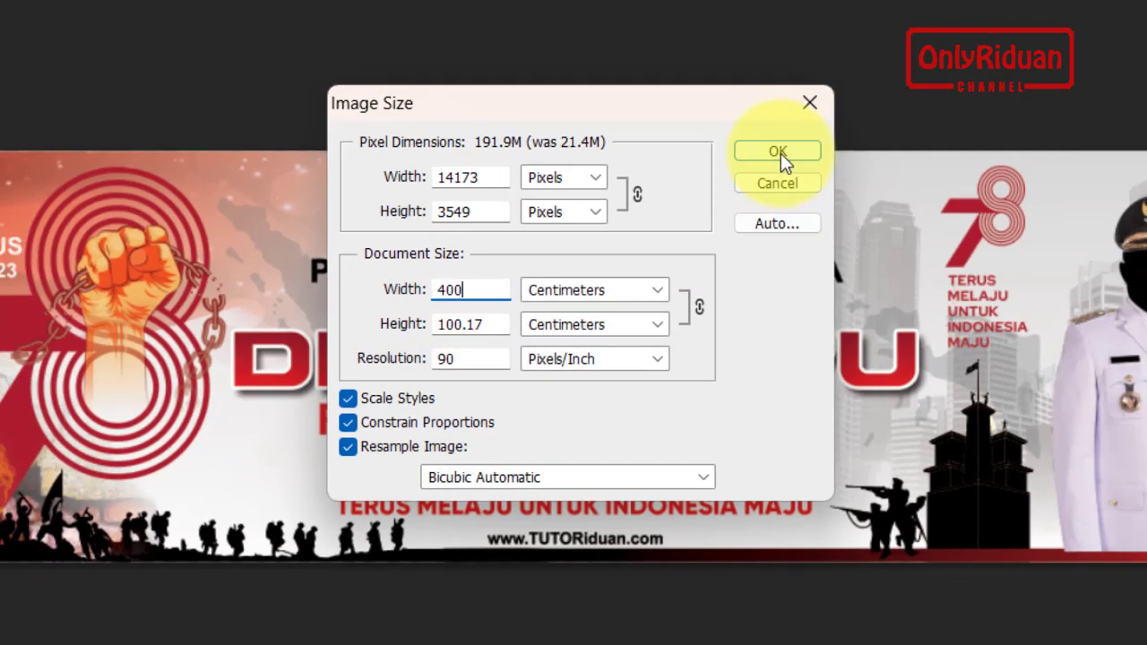
{"action": "left_click", "coordinate": [778, 152]}
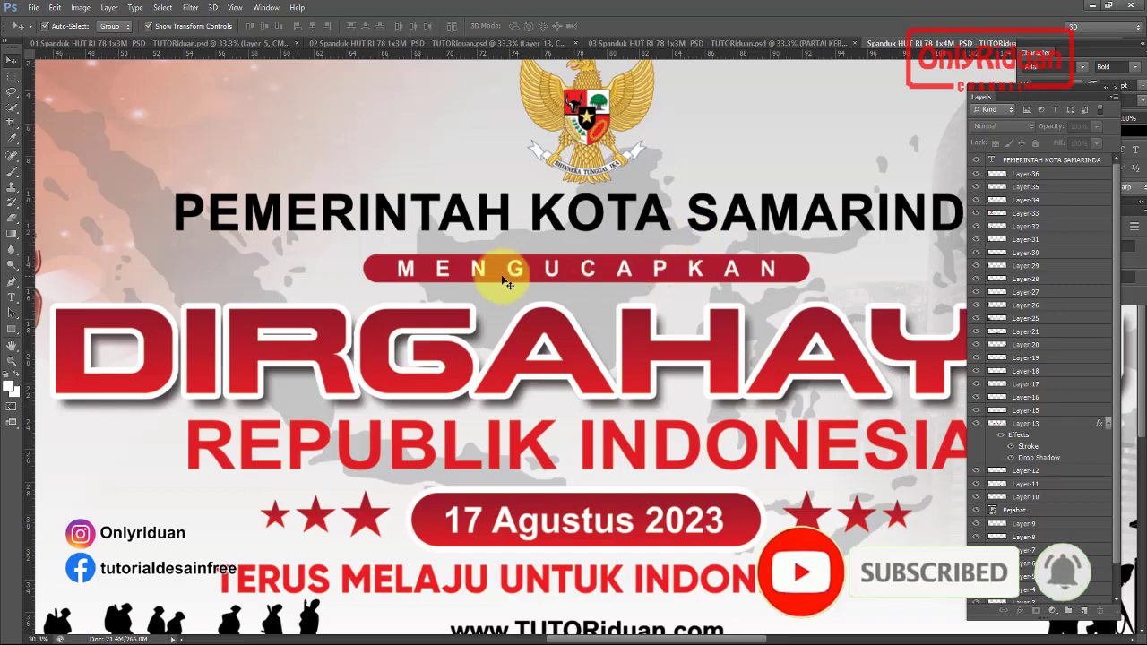
{"action": "key", "text": "ctrl+0"}
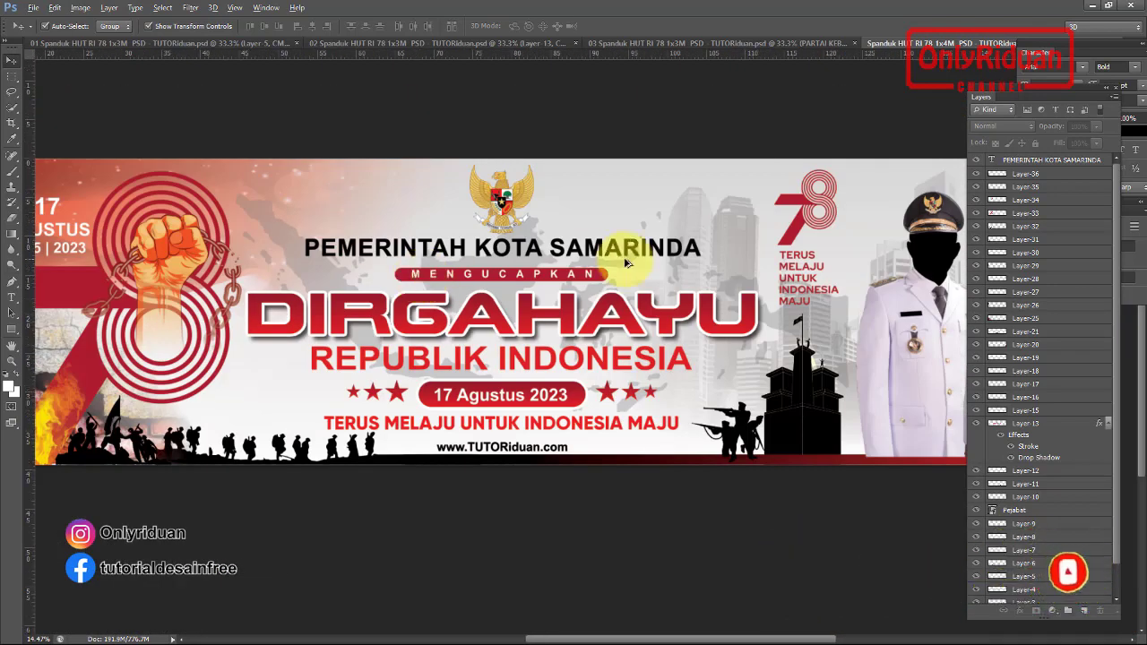
{"action": "key", "text": "alt"}
{"action": "left_click", "coordinate": [725, 265]}
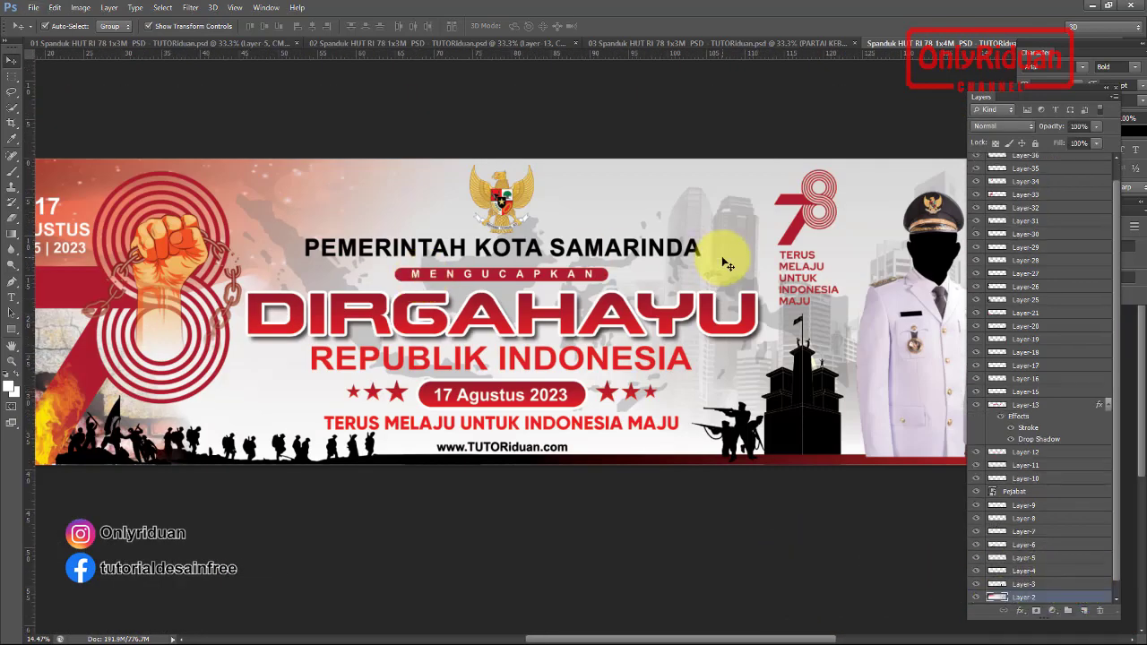
{"action": "scroll", "coordinate": [725, 265], "scroll_direction": "left", "scroll_amount": 3}
{"action": "scroll", "coordinate": [484, 265], "scroll_direction": "down", "scroll_amount": 1}
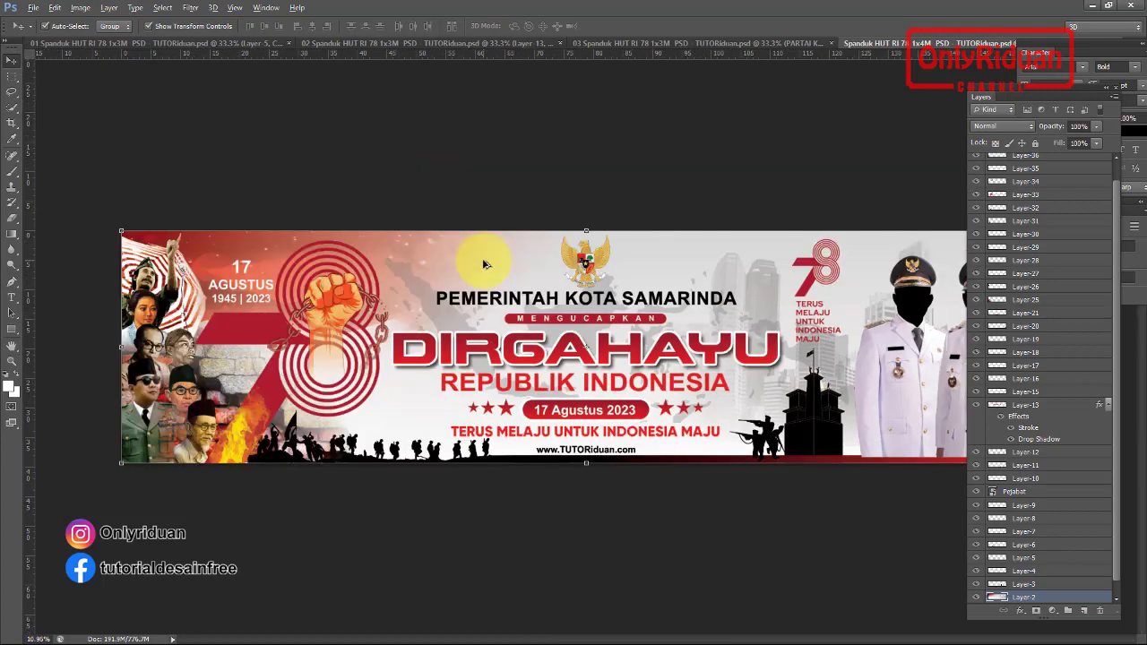
{"action": "scroll", "coordinate": [484, 262], "scroll_direction": "up", "scroll_amount": 1}
{"action": "scroll", "coordinate": [484, 262], "scroll_direction": "down", "scroll_amount": 1}
{"action": "scroll", "coordinate": [206, 300], "scroll_direction": "up", "scroll_amount": 1}
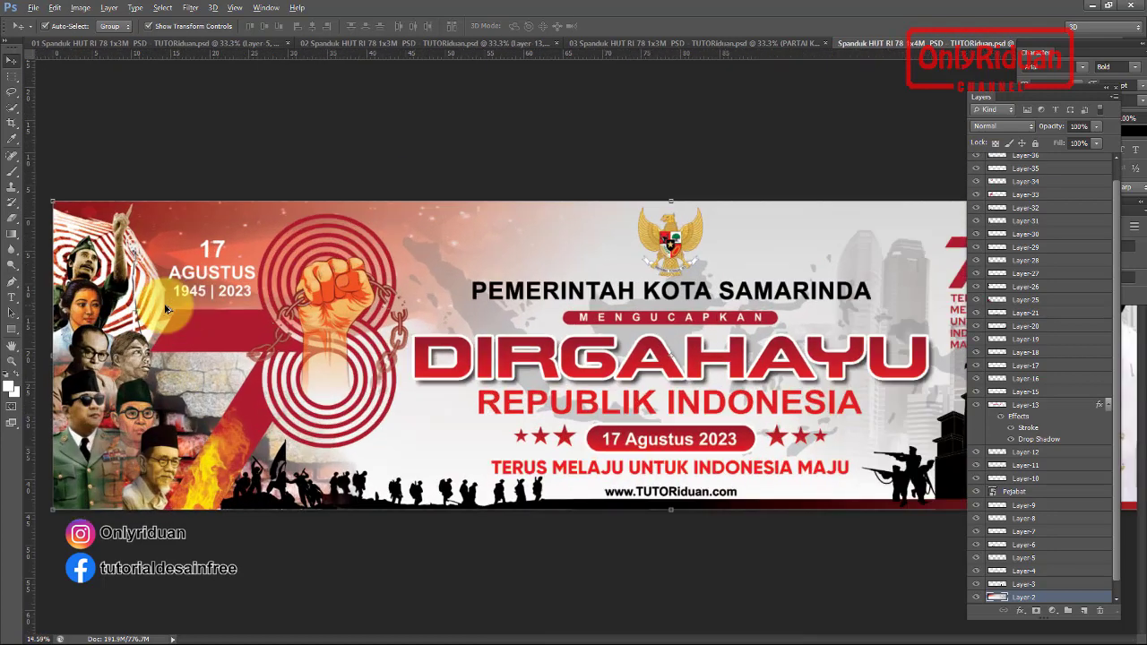
{"action": "scroll", "coordinate": [228, 297], "scroll_direction": "up", "scroll_amount": 1}
{"action": "scroll", "coordinate": [229, 298], "scroll_direction": "up", "scroll_amount": 1}
{"action": "scroll", "coordinate": [228, 297], "scroll_direction": "up", "scroll_amount": 1}
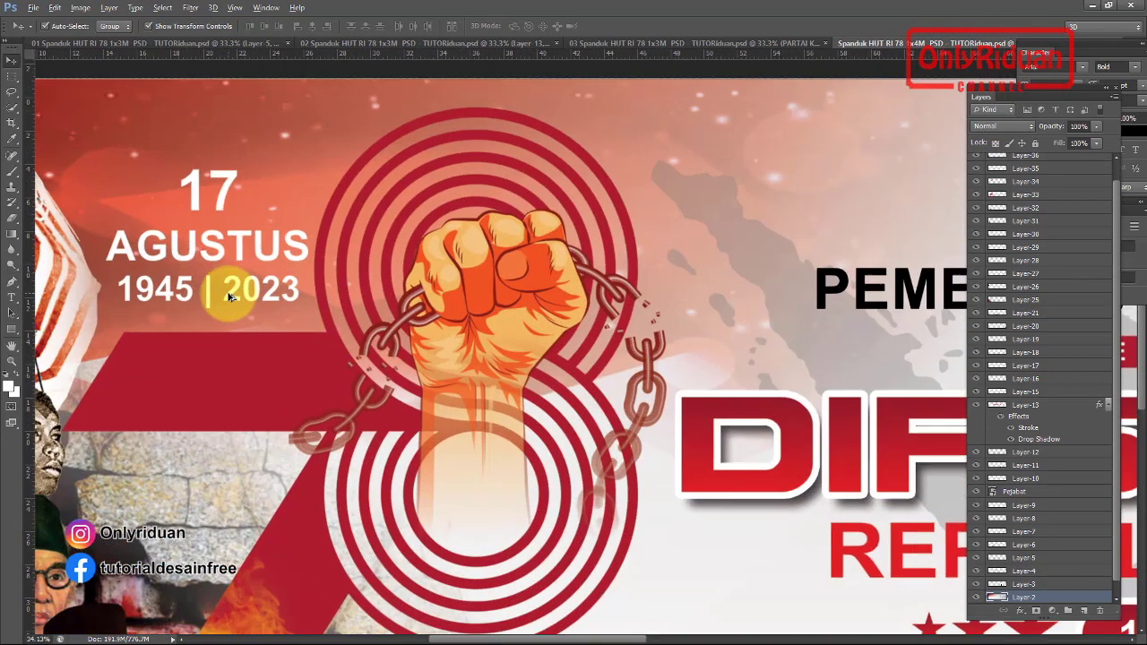
{"action": "scroll", "coordinate": [229, 297], "scroll_direction": "down", "scroll_amount": 4}
{"action": "scroll", "coordinate": [229, 298], "scroll_direction": "down", "scroll_amount": 1}
{"action": "scroll", "coordinate": [896, 333], "scroll_direction": "up", "scroll_amount": 1}
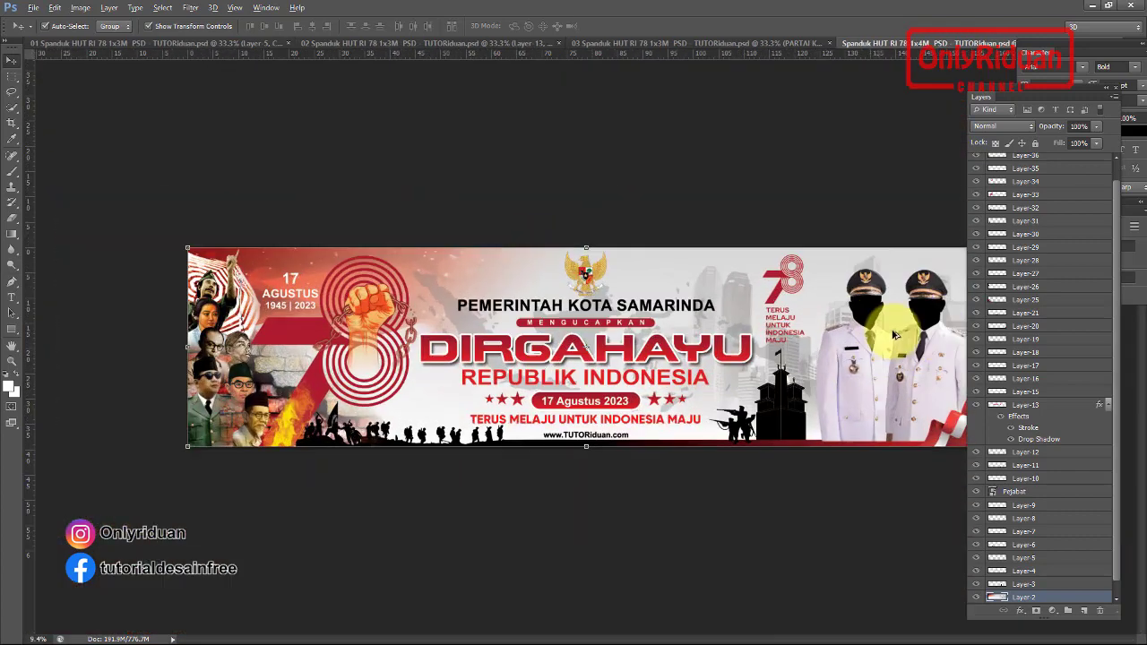
{"action": "scroll", "coordinate": [902, 335], "scroll_direction": "up", "scroll_amount": 1}
{"action": "scroll", "coordinate": [902, 334], "scroll_direction": "up", "scroll_amount": 1}
{"action": "scroll", "coordinate": [896, 328], "scroll_direction": "up", "scroll_amount": 1}
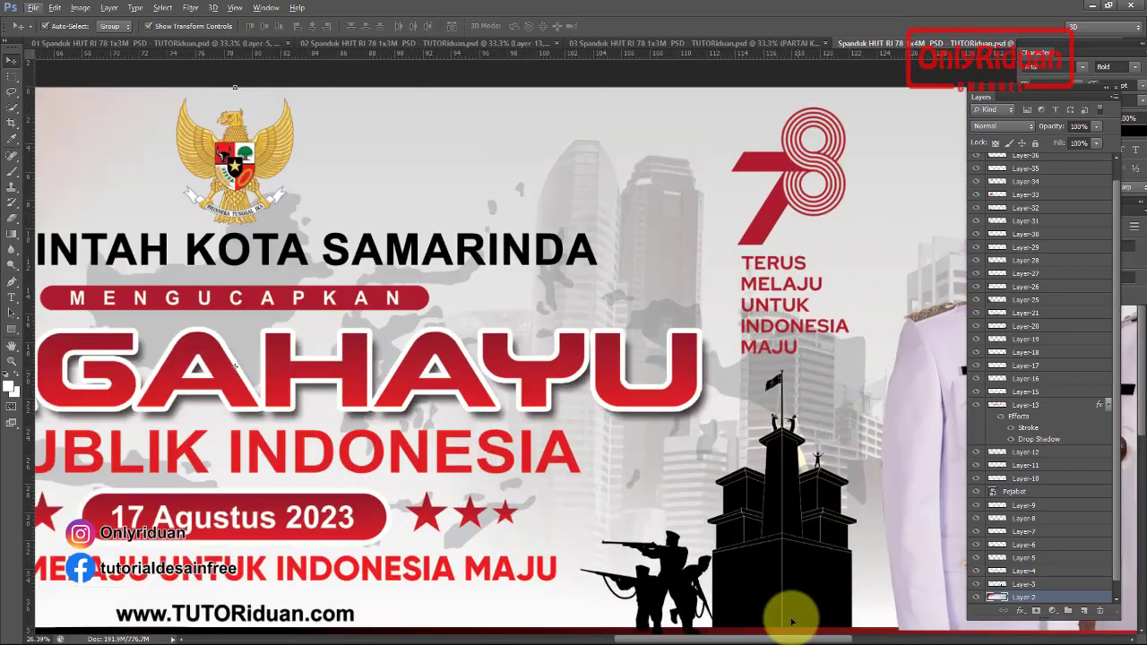
{"action": "left_click_drag", "start_coordinate": [781, 639], "coordinate": [864, 640]}
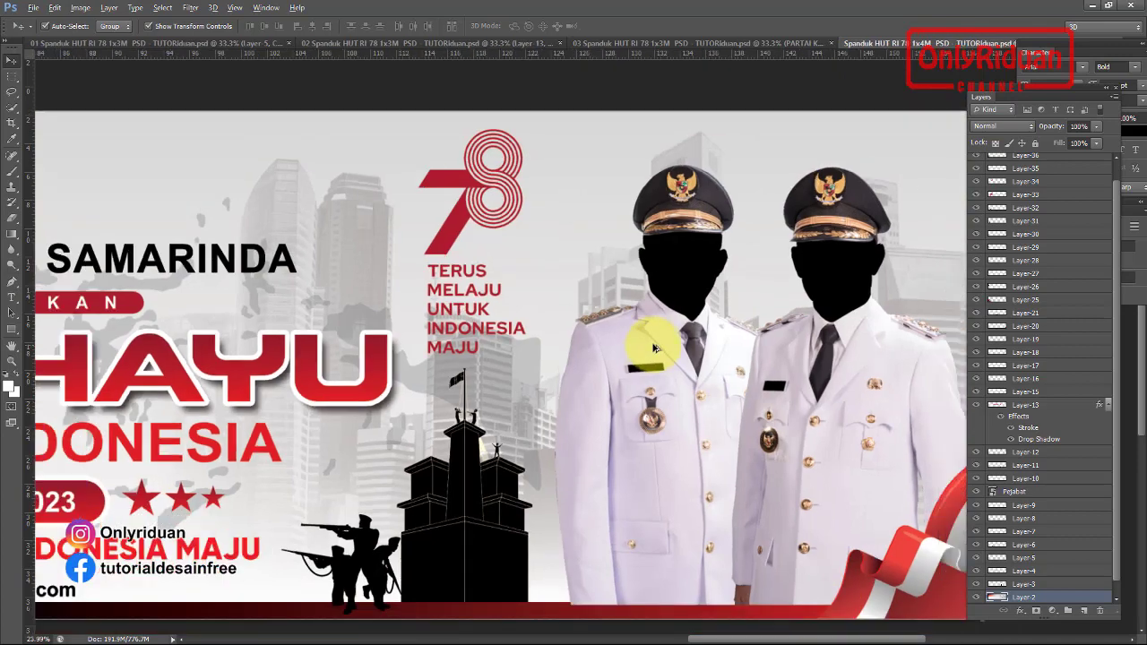
{"action": "scroll", "coordinate": [678, 338], "scroll_direction": "down", "scroll_amount": 2}
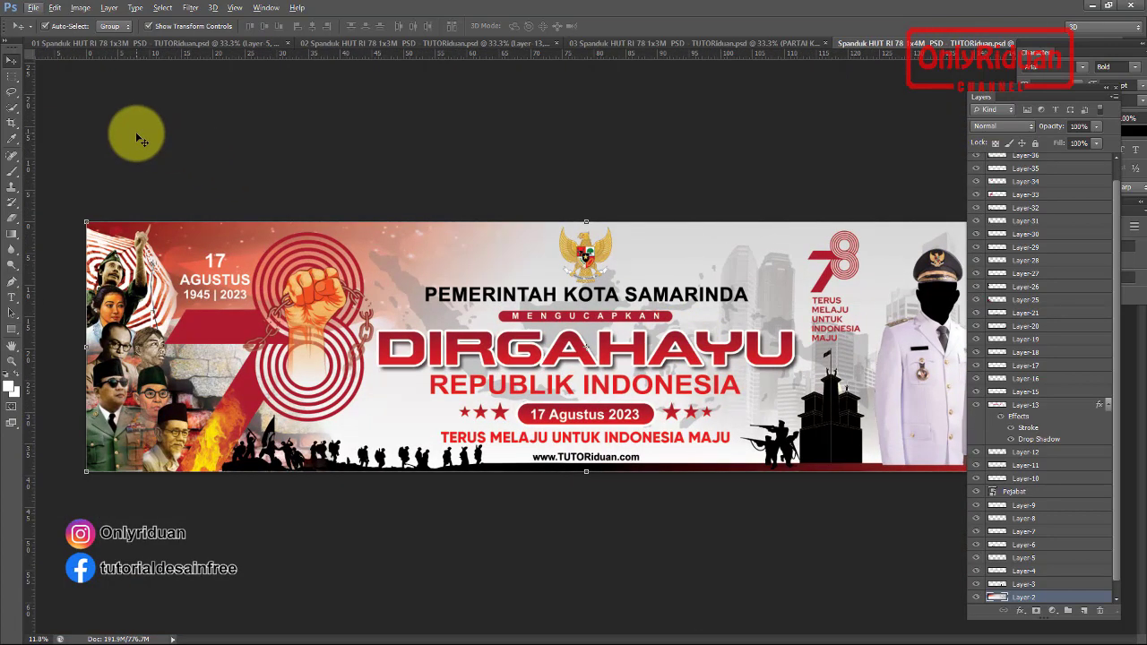
Start a Save As and navigate to the CETAK folder inside HUT RI 78
{"action": "left_click", "coordinate": [32, 7]}
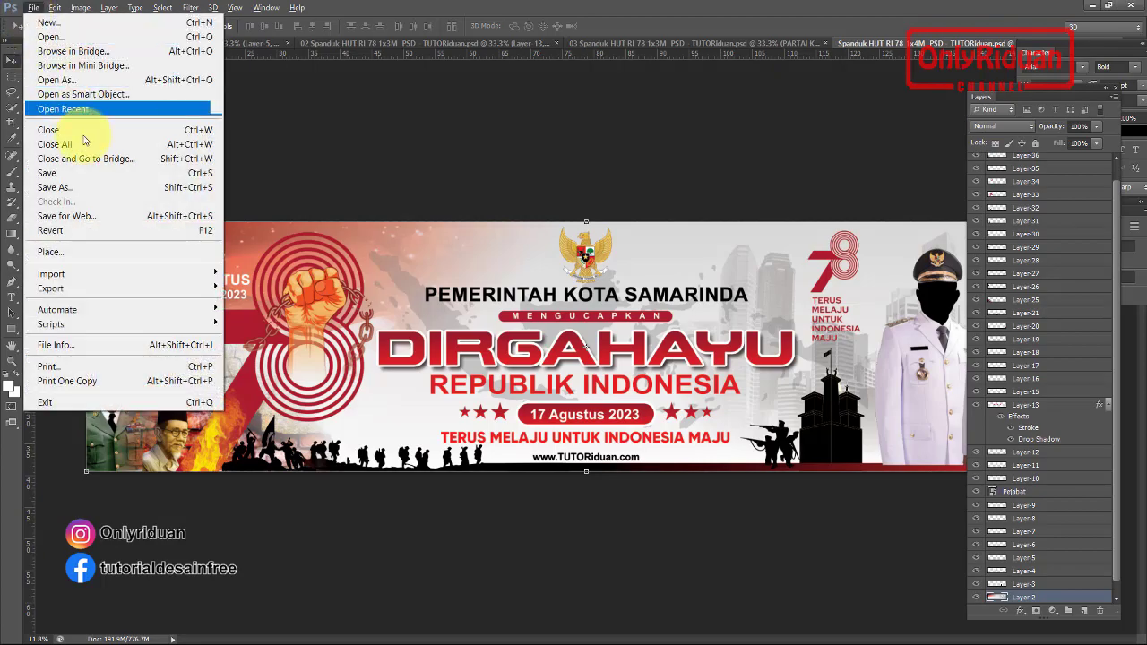
{"action": "left_click", "coordinate": [82, 186]}
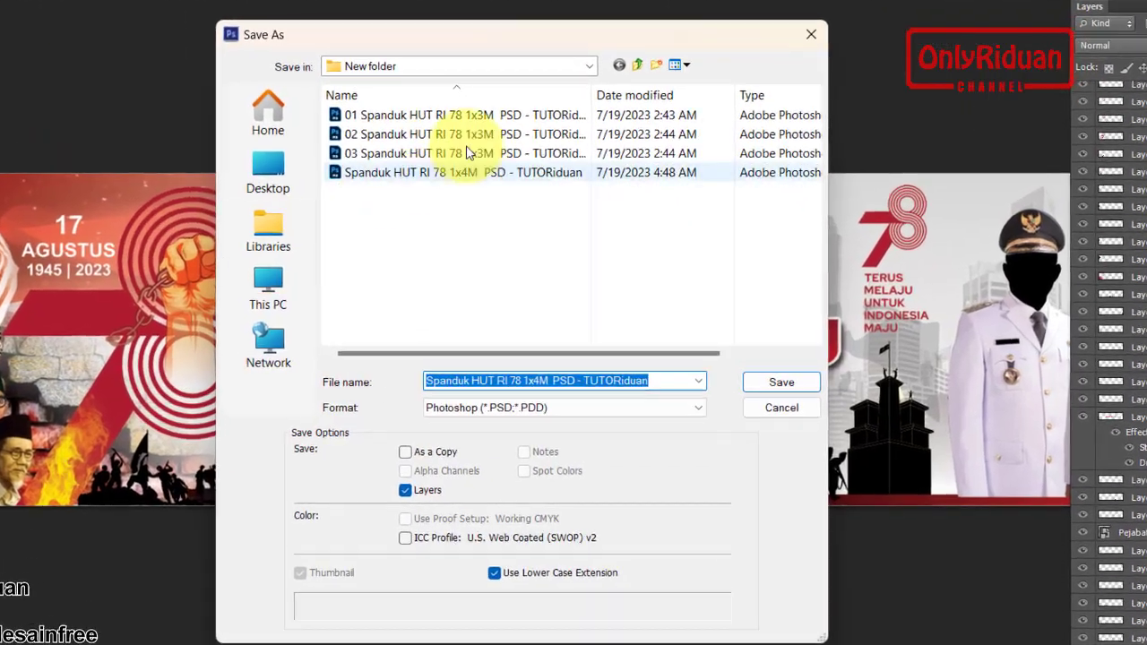
{"action": "left_click", "coordinate": [638, 66]}
{"action": "left_click", "coordinate": [638, 66]}
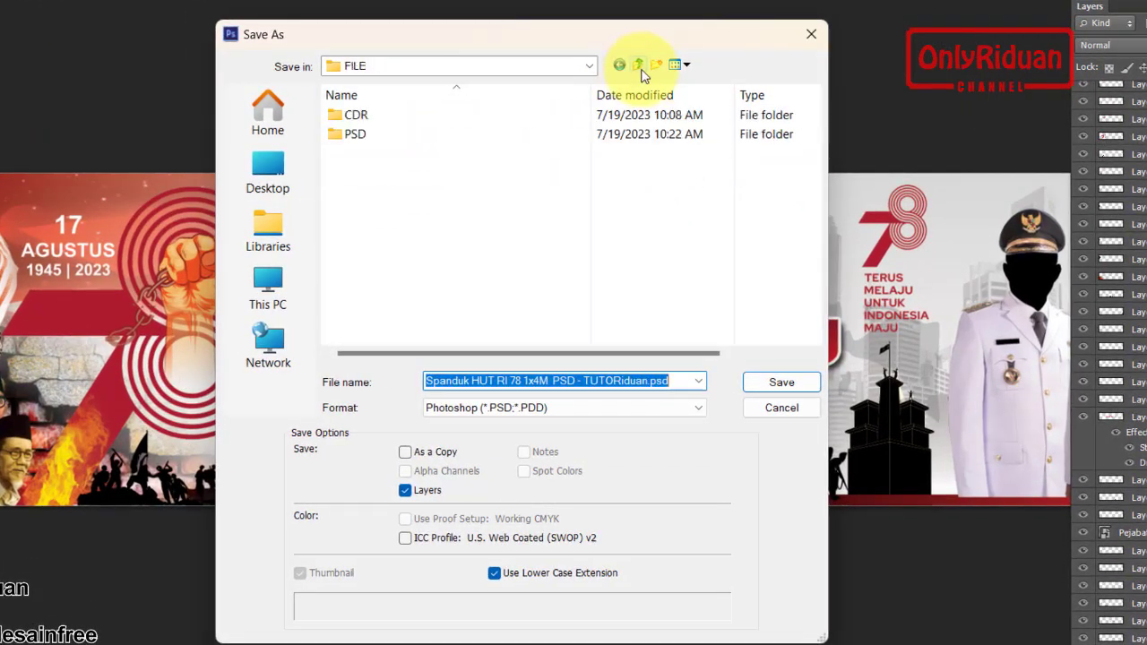
{"action": "left_click", "coordinate": [638, 64]}
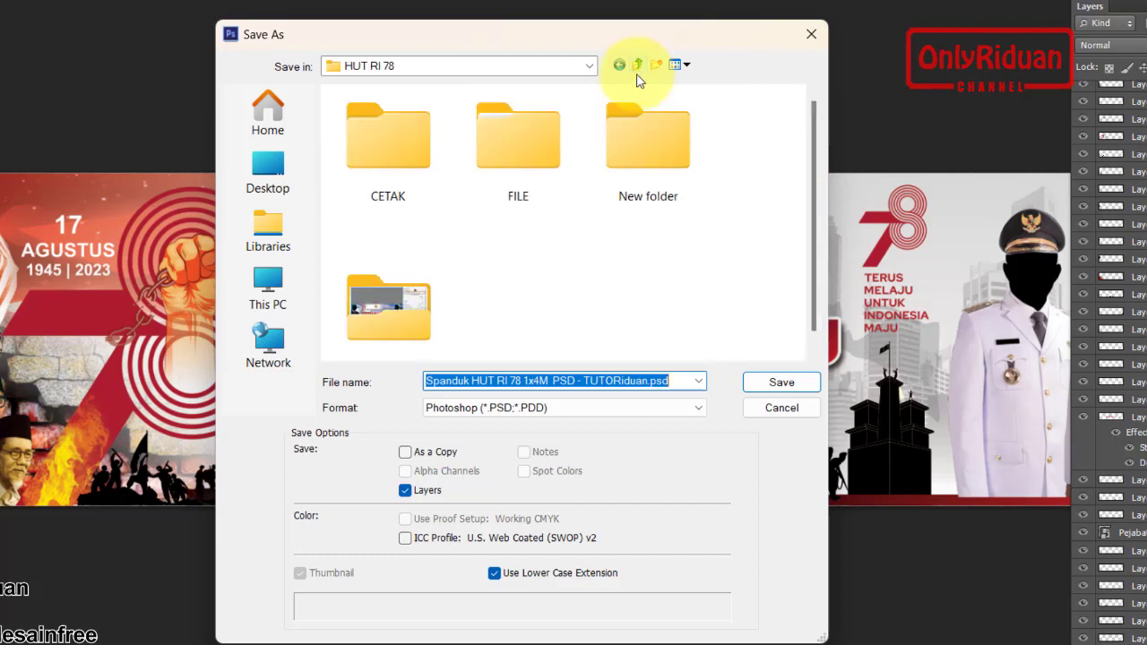
{"action": "double_click", "coordinate": [397, 145]}
Save it as JPEG named Spanduk HUT RI 78 1x4M 1 LEMBAR MA
{"action": "left_click", "coordinate": [564, 408]}
{"action": "left_click", "coordinate": [499, 380]}
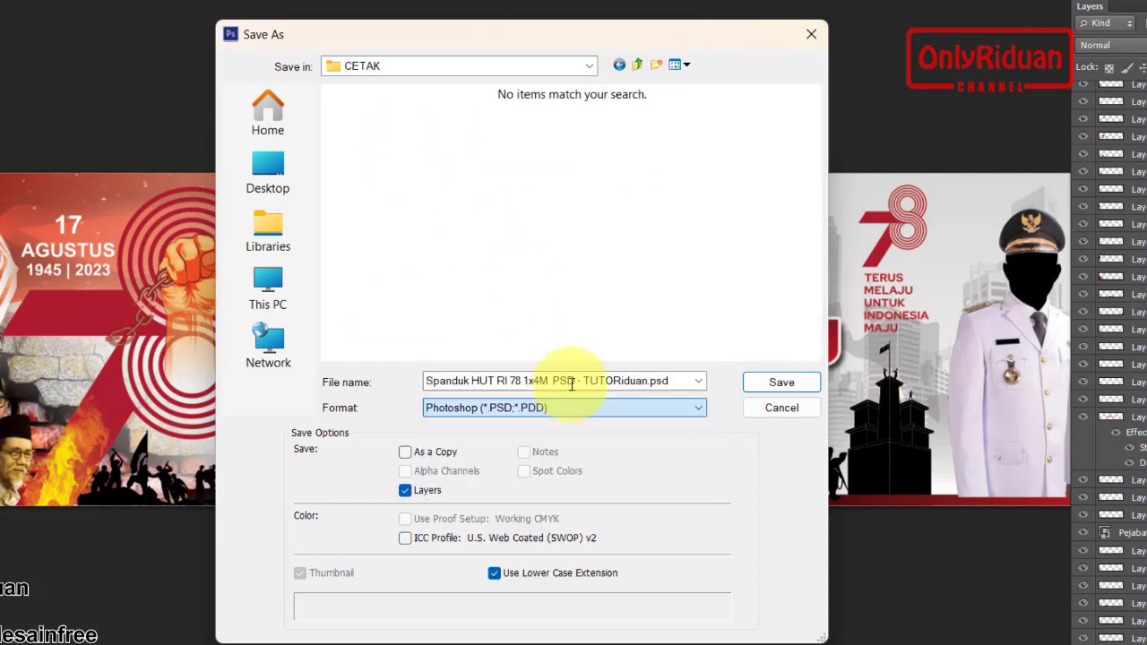
{"action": "triple_click", "coordinate": [573, 380]}
{"action": "left_click_drag", "start_coordinate": [678, 380], "coordinate": [559, 381]}
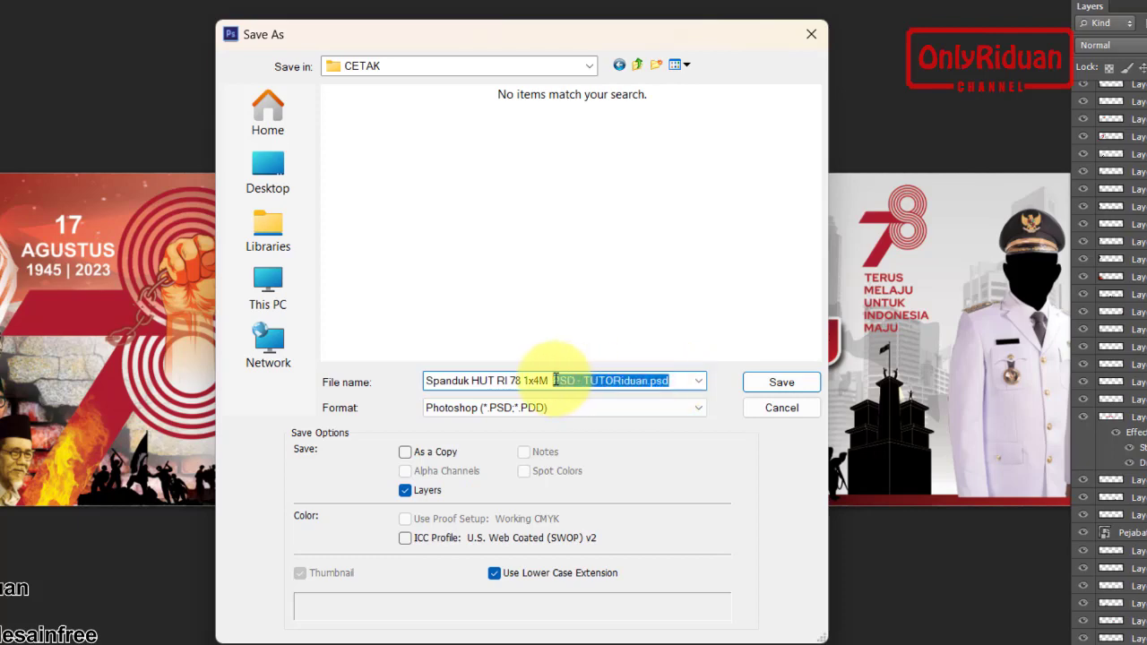
{"action": "key", "text": "BackSpace"}
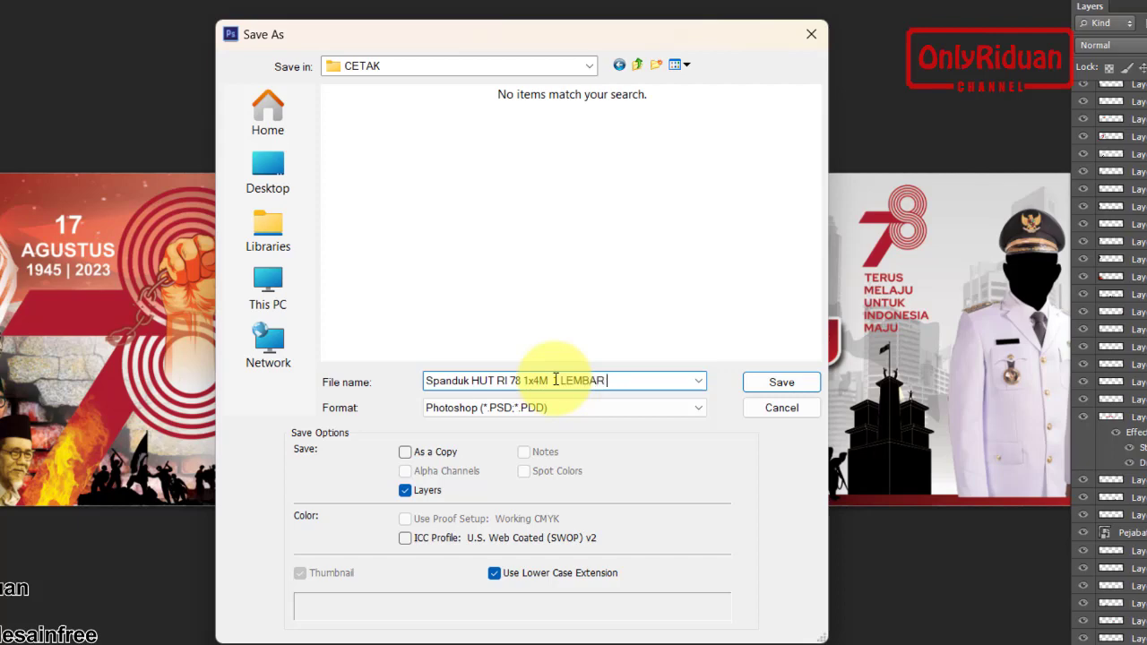
{"action": "left_click", "coordinate": [479, 409]}
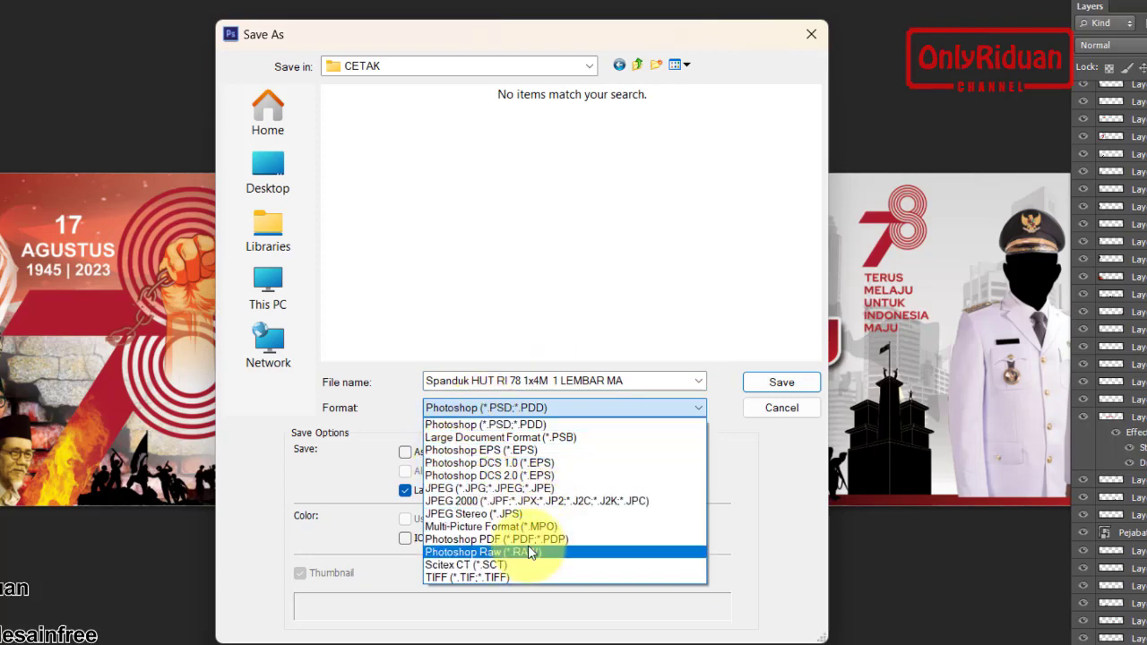
{"action": "left_click", "coordinate": [528, 488]}
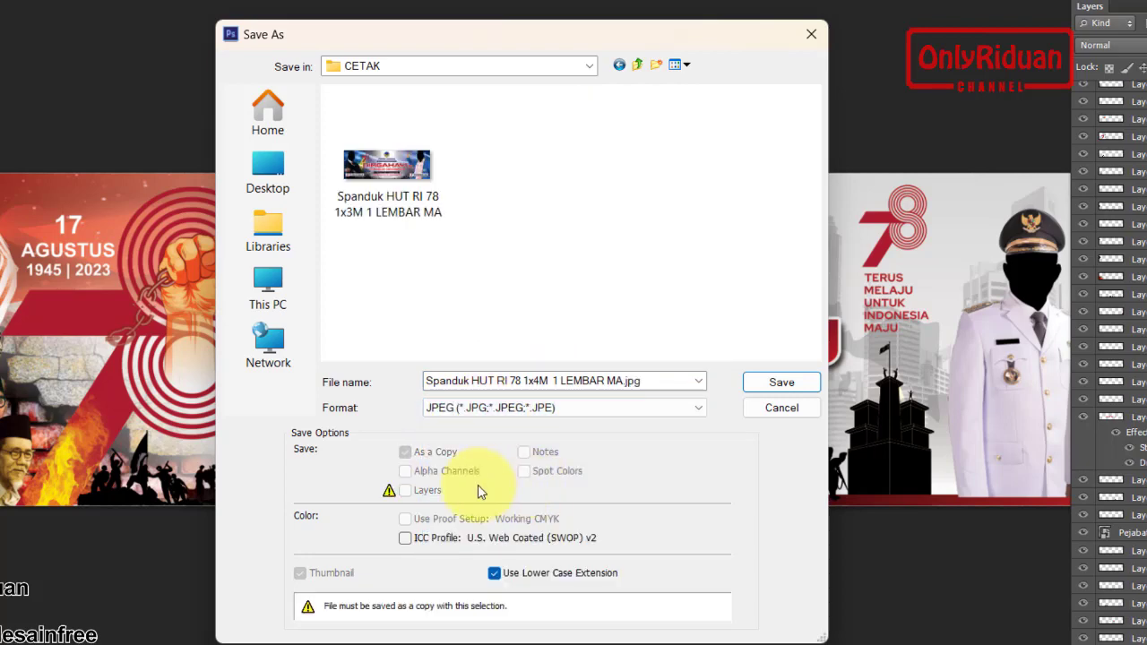
{"action": "left_click", "coordinate": [759, 381]}
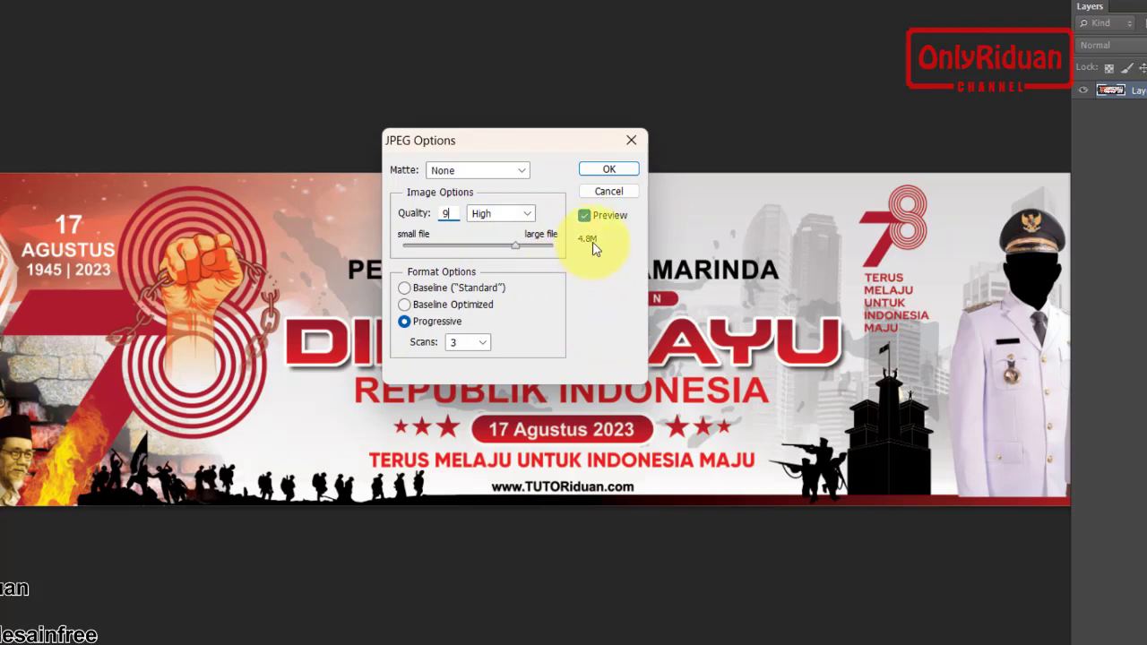
Set JPEG quality to 12 (Maximum) and accept the options
{"action": "left_click_drag", "start_coordinate": [517, 252], "coordinate": [561, 255]}
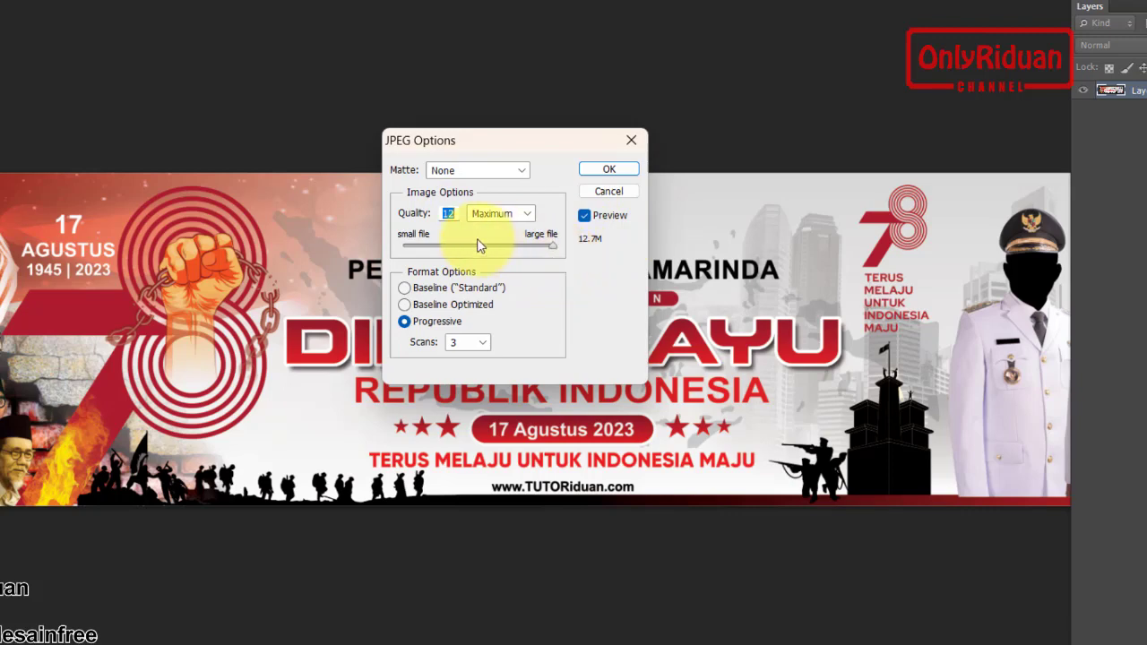
{"action": "left_click", "coordinate": [609, 170]}
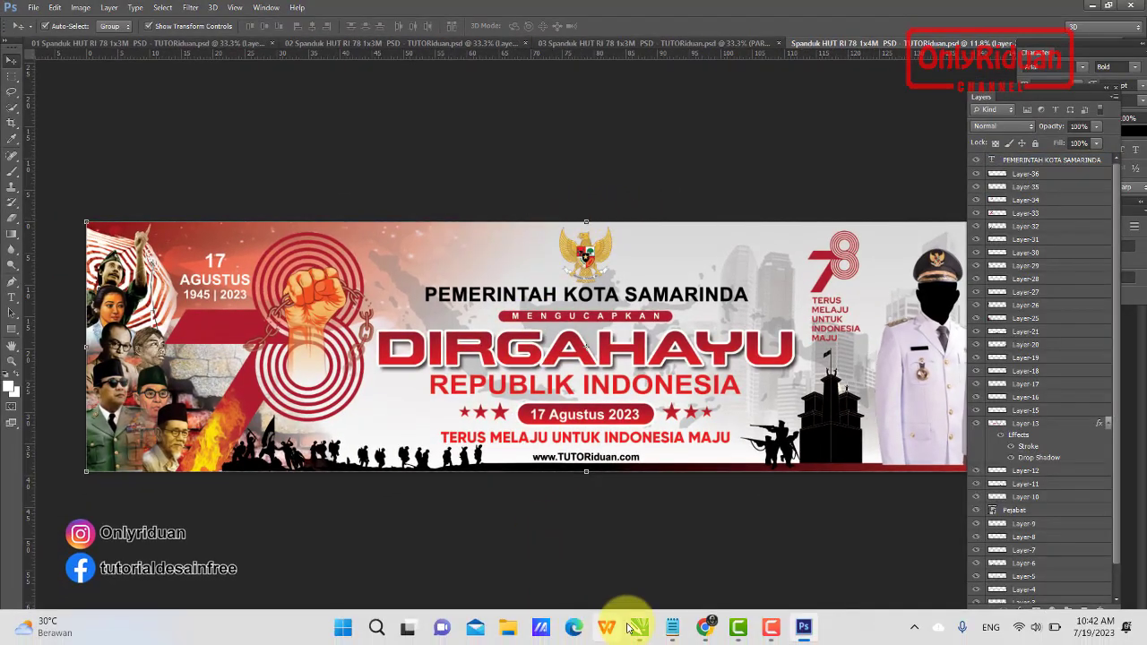
Check both banner JPEGs in CETAK, confirming the 1x4M file is 14173 × 3549 pixels
{"action": "left_click", "coordinate": [508, 628]}
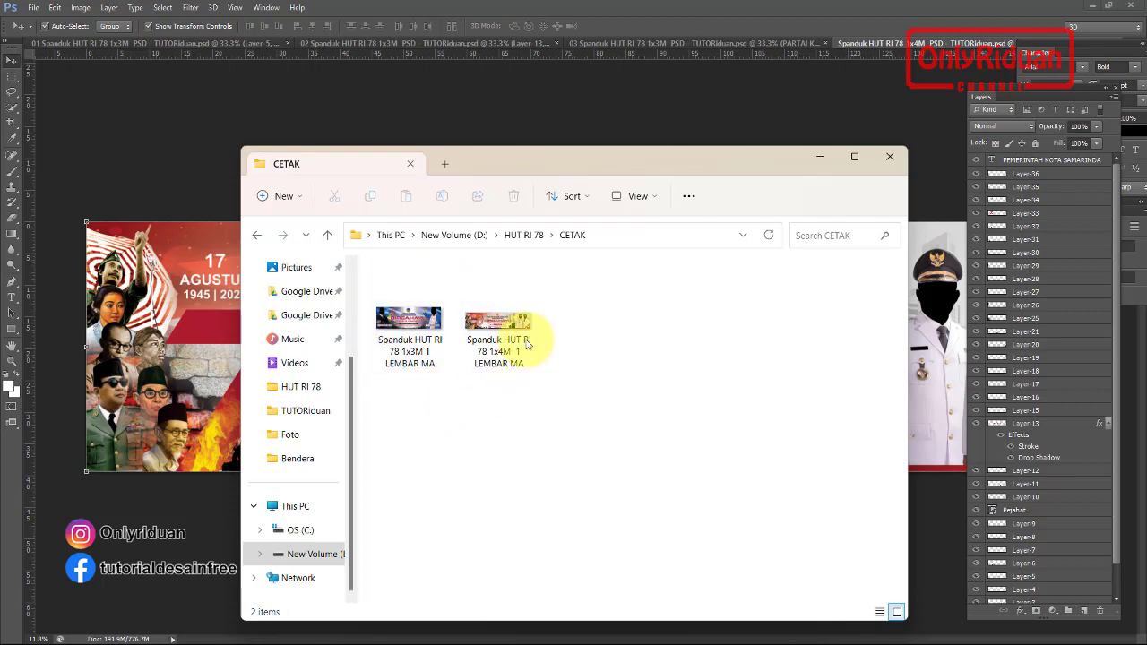
{"action": "left_click", "coordinate": [420, 326]}
{"action": "mouse_move", "coordinate": [499, 345]}
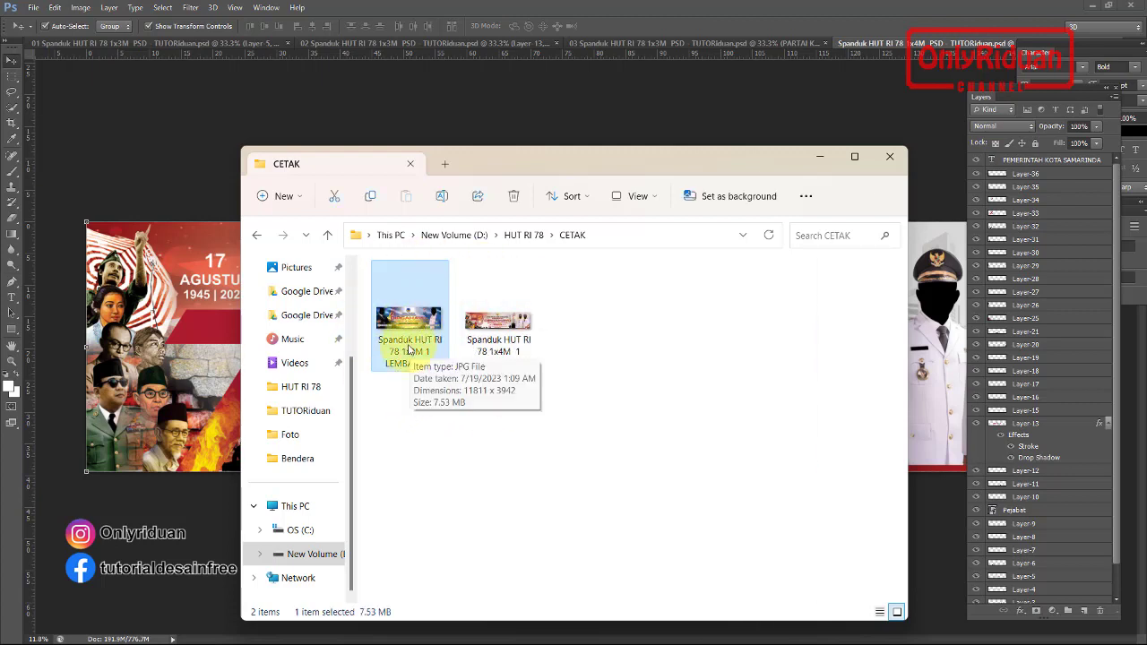
{"action": "left_click", "coordinate": [508, 333]}
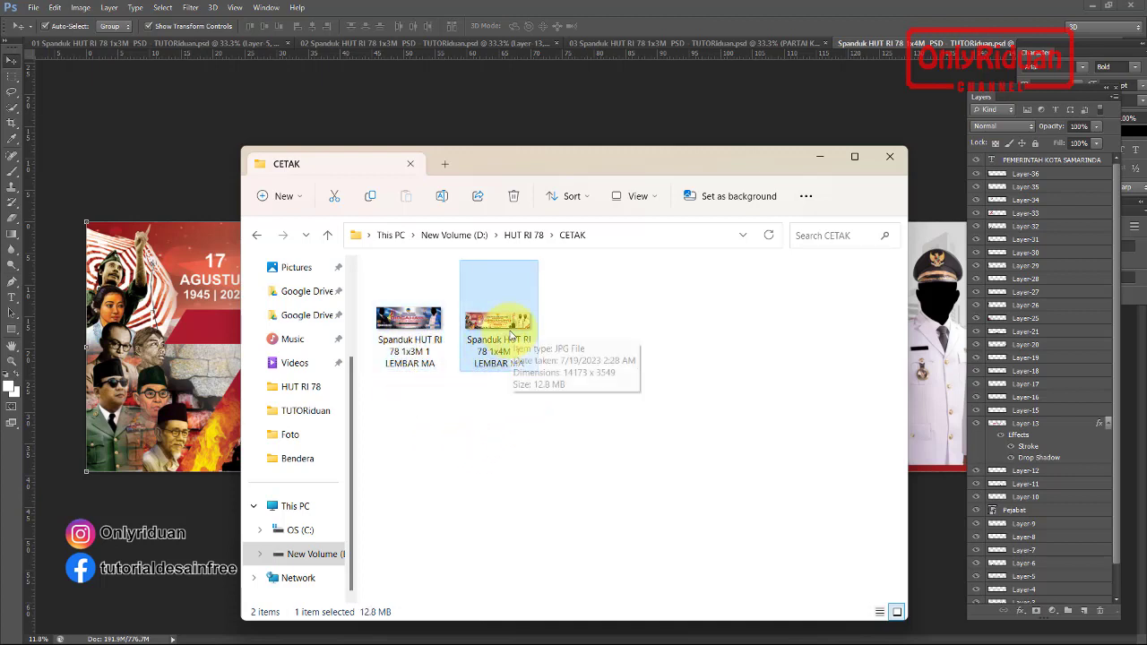
{"action": "double_click", "coordinate": [415, 328]}
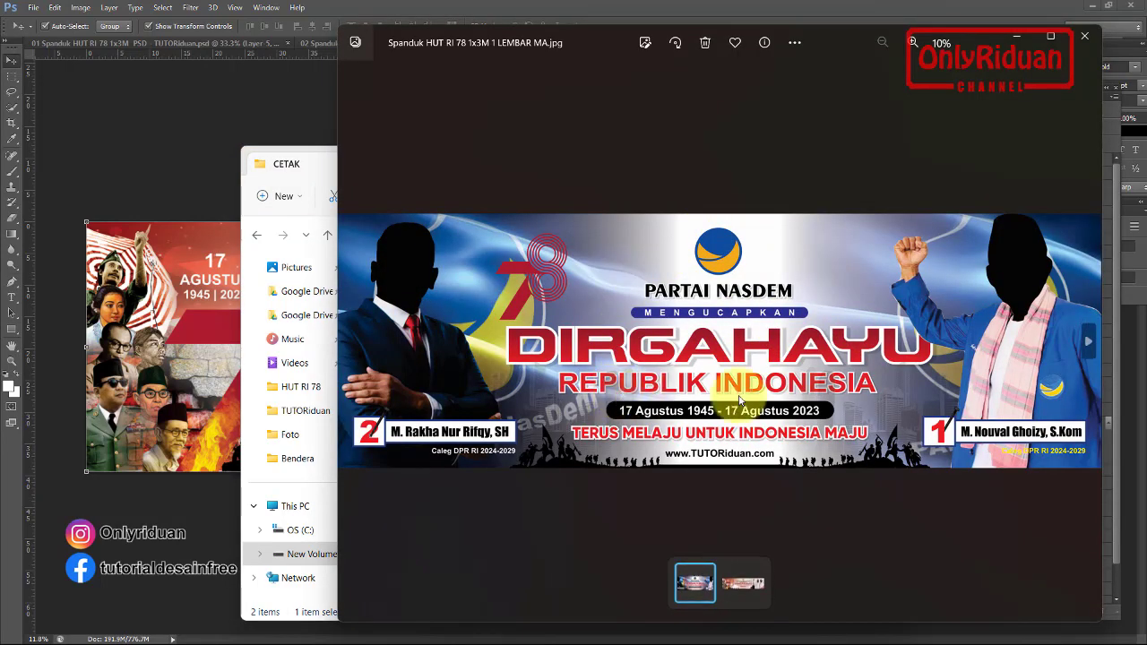
{"action": "left_click", "coordinate": [1088, 342]}
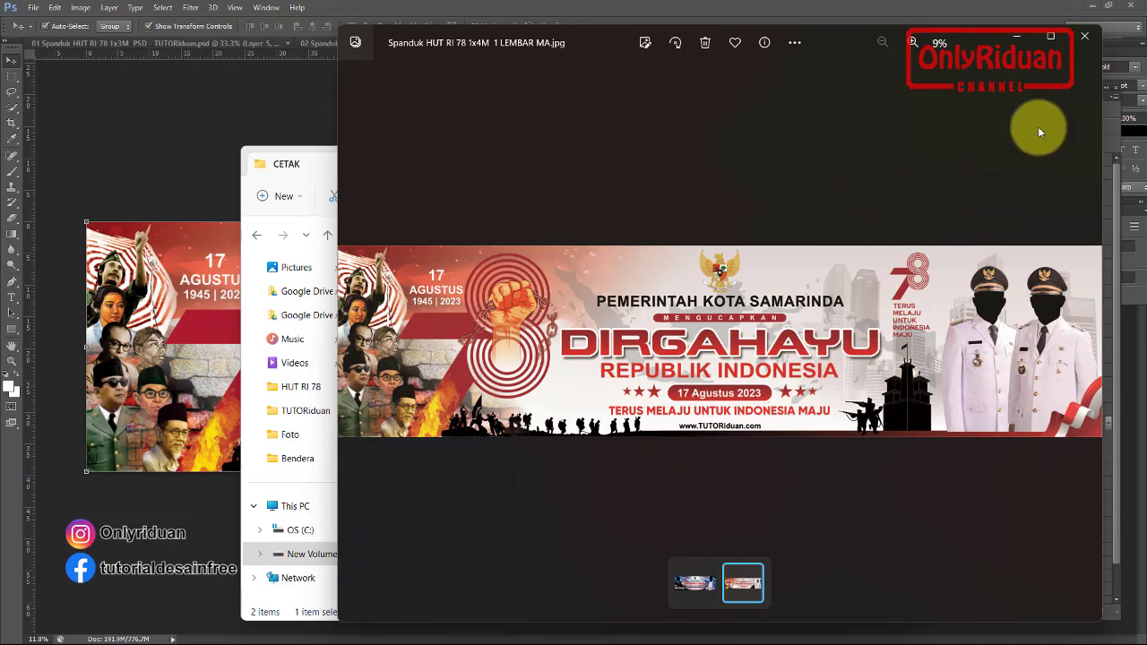
{"action": "left_click", "coordinate": [1086, 38]}
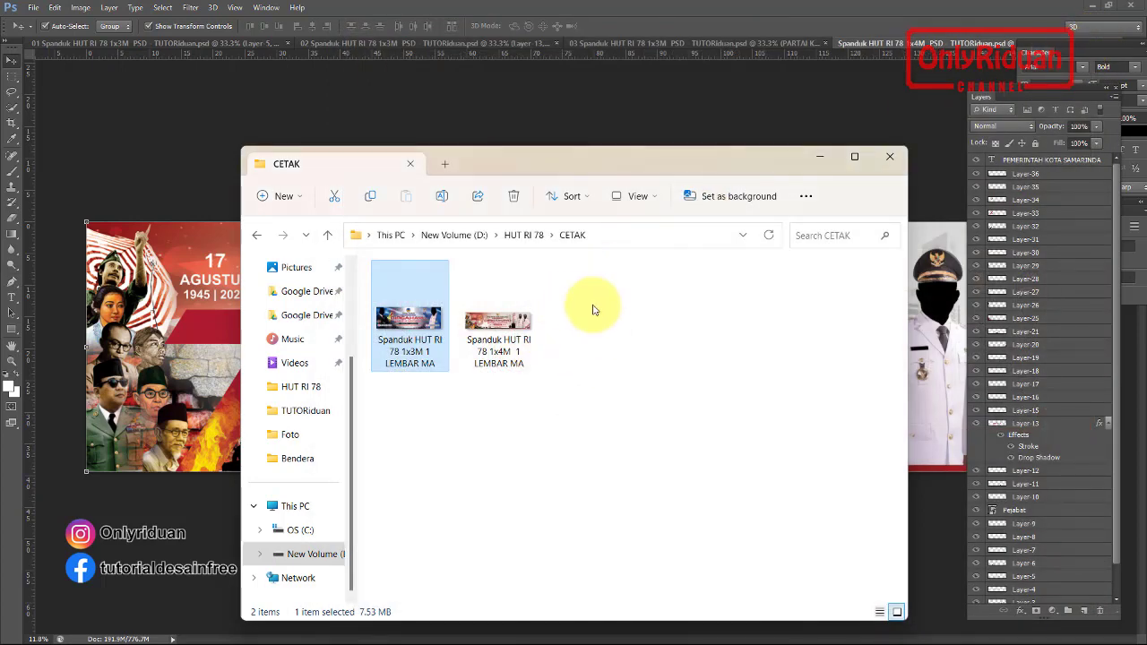
{"action": "left_click", "coordinate": [498, 331]}
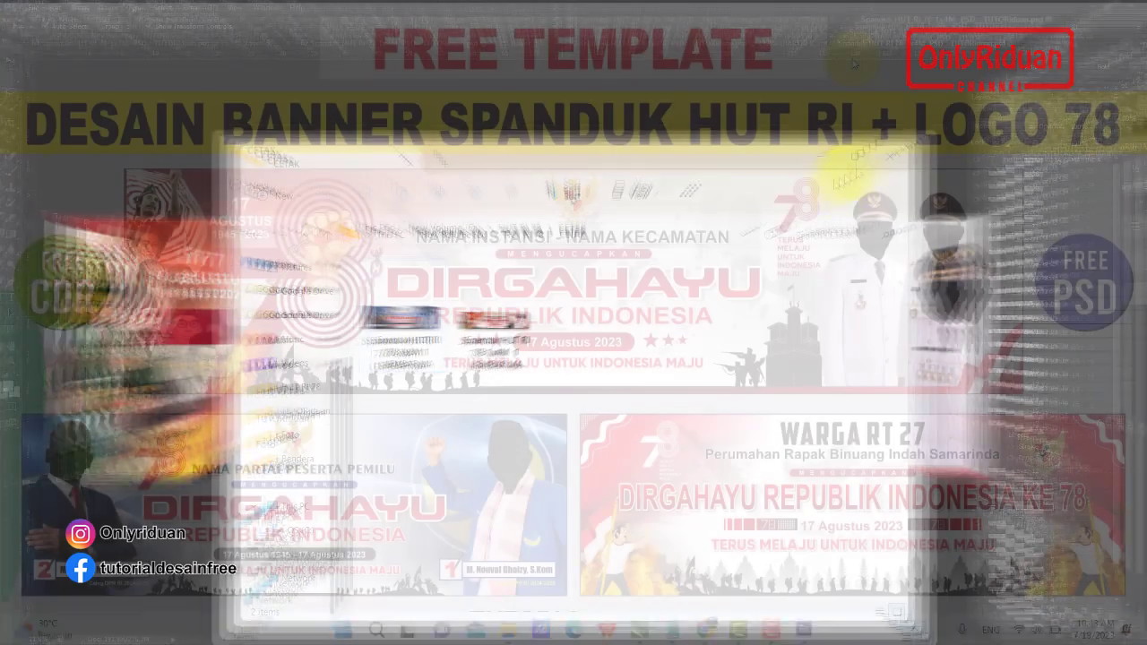